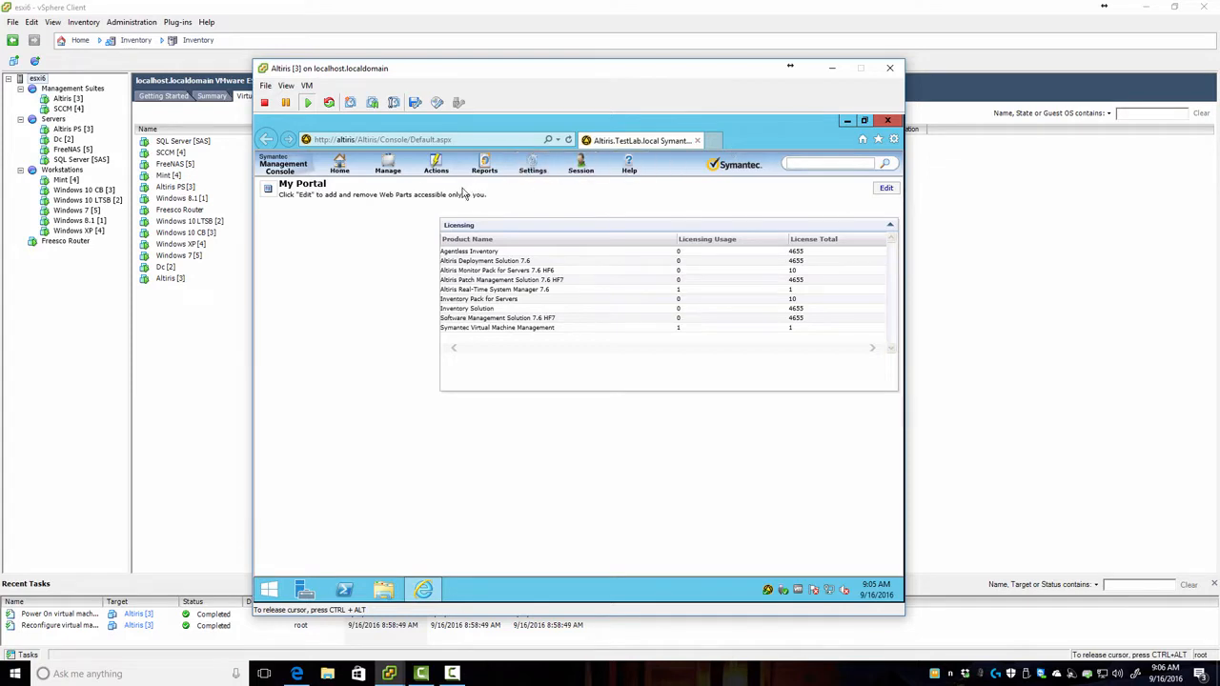
Step: Open Actions > Agents/Plug-ins > Push Symantec Management Agent from the portal
left_click(388, 170)
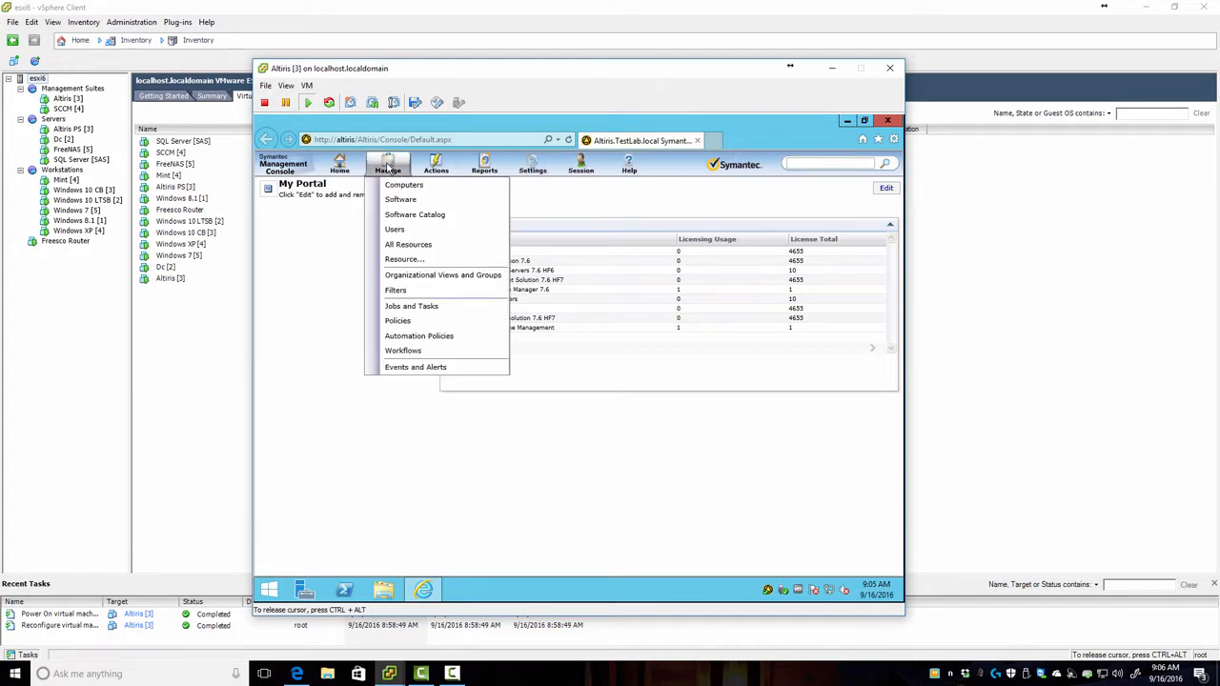
left_click(441, 168)
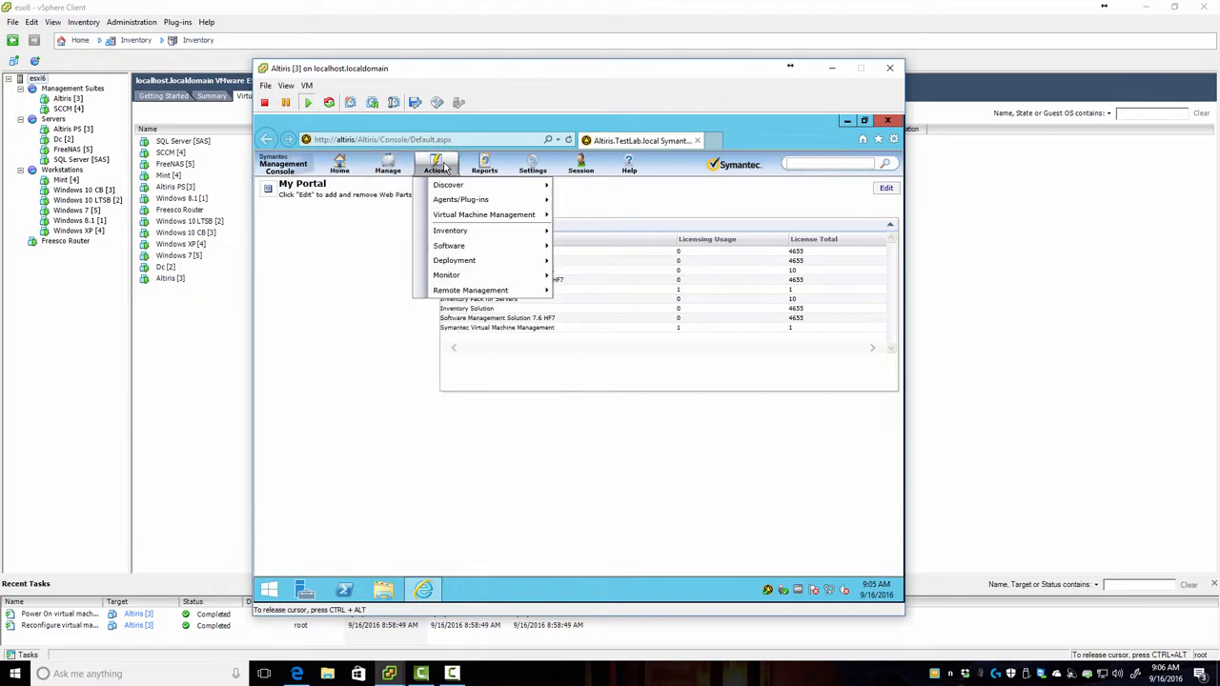
mouse_move(448, 189)
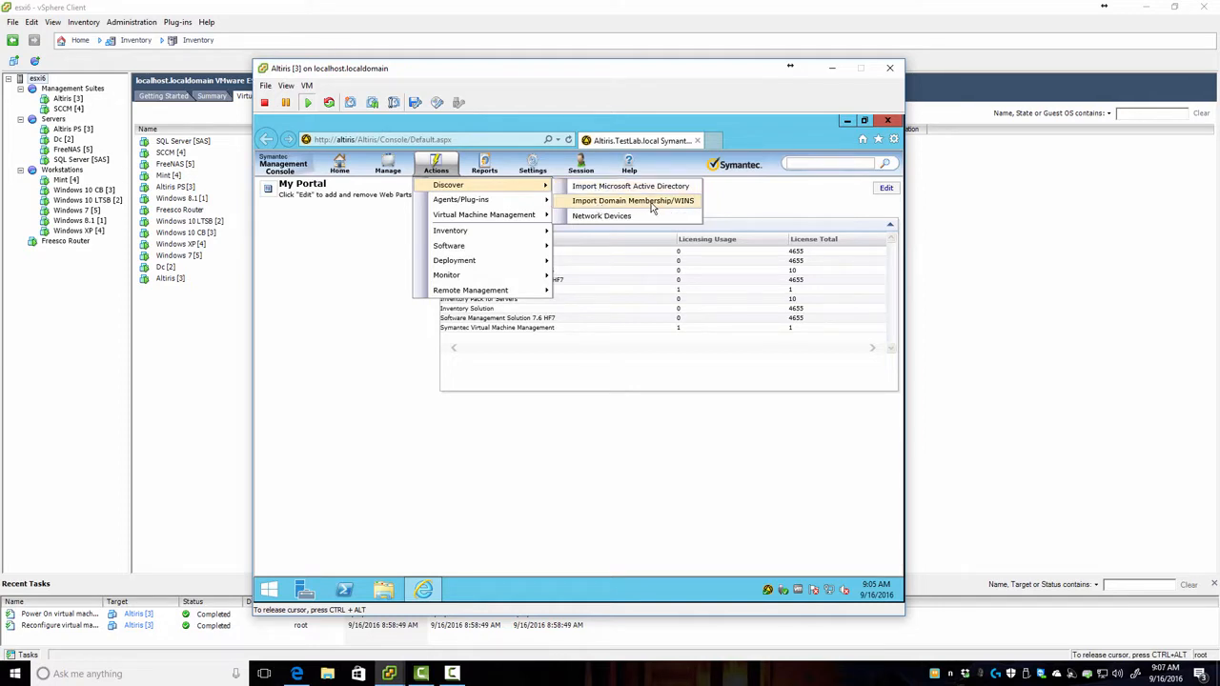
mouse_move(500, 204)
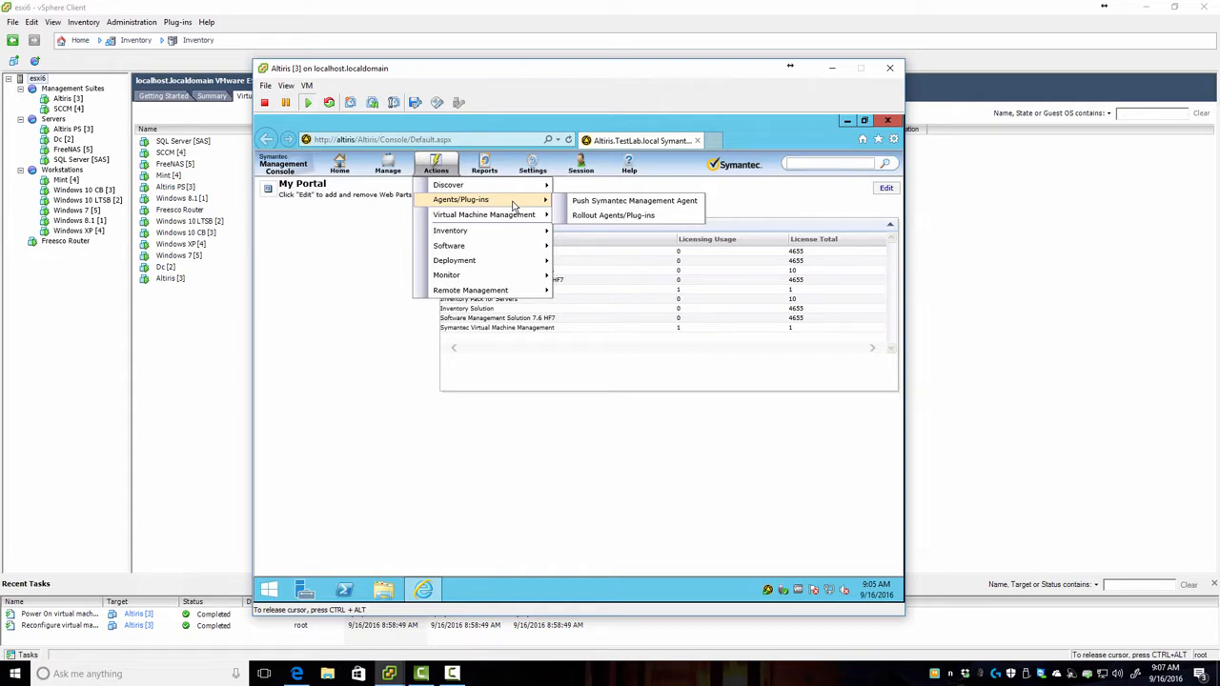
left_click(593, 202)
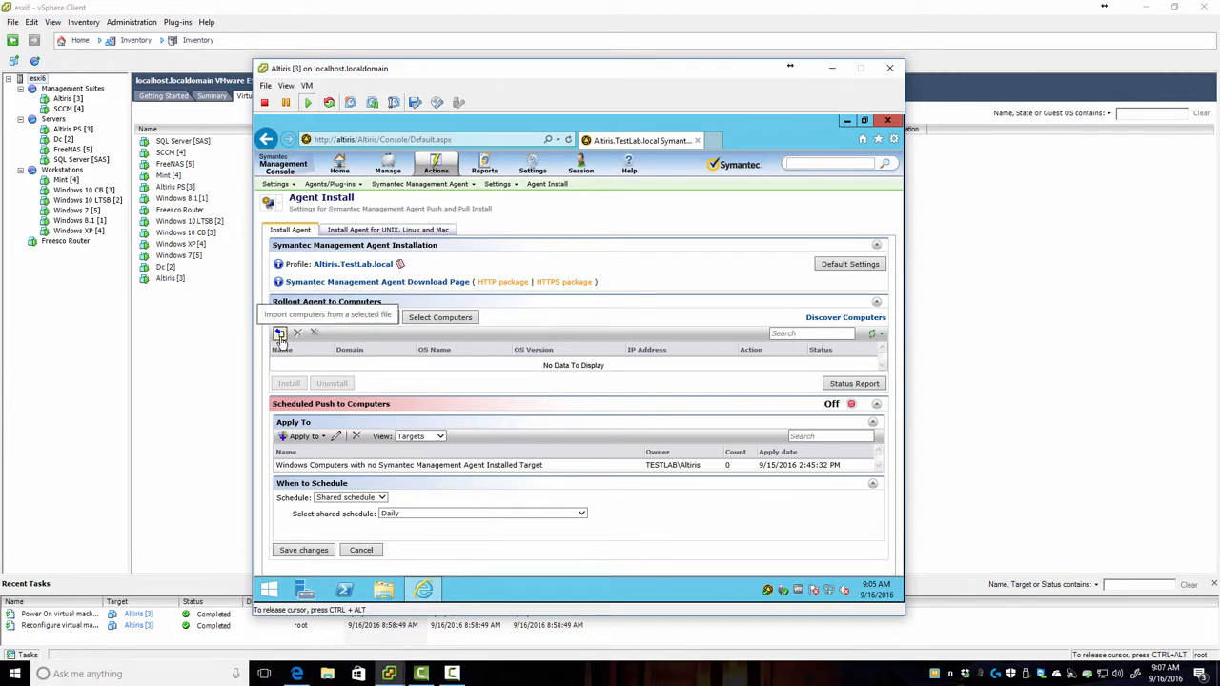
left_click(281, 335)
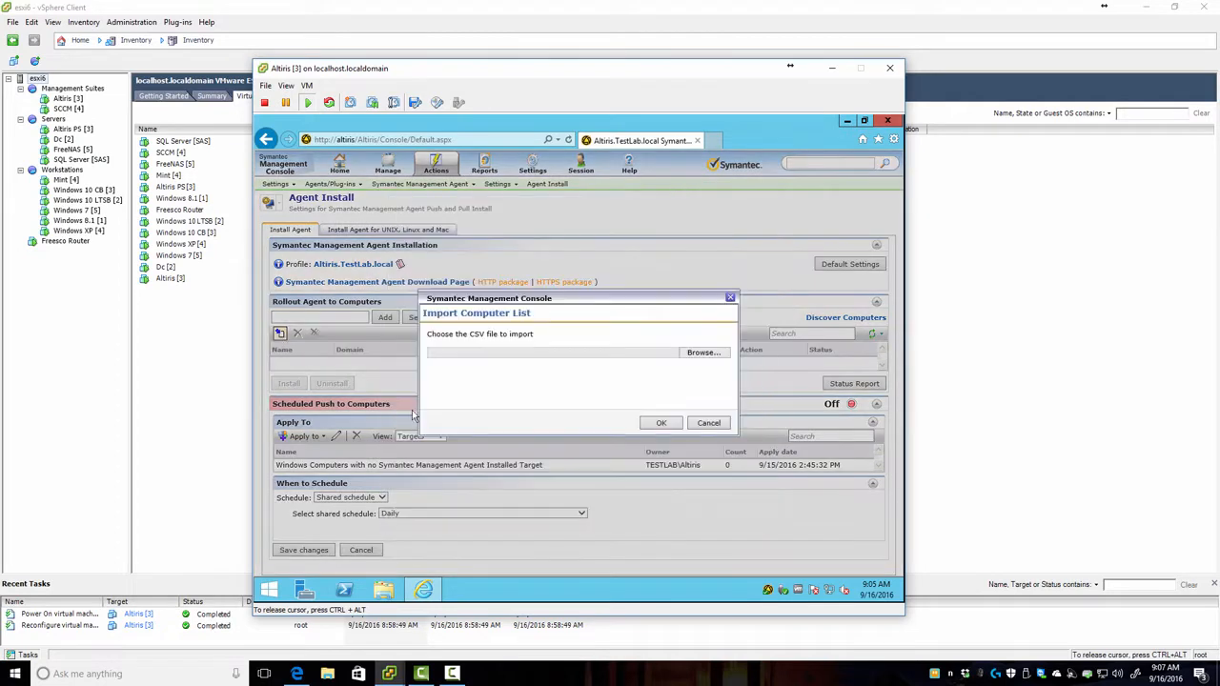
left_click(717, 427)
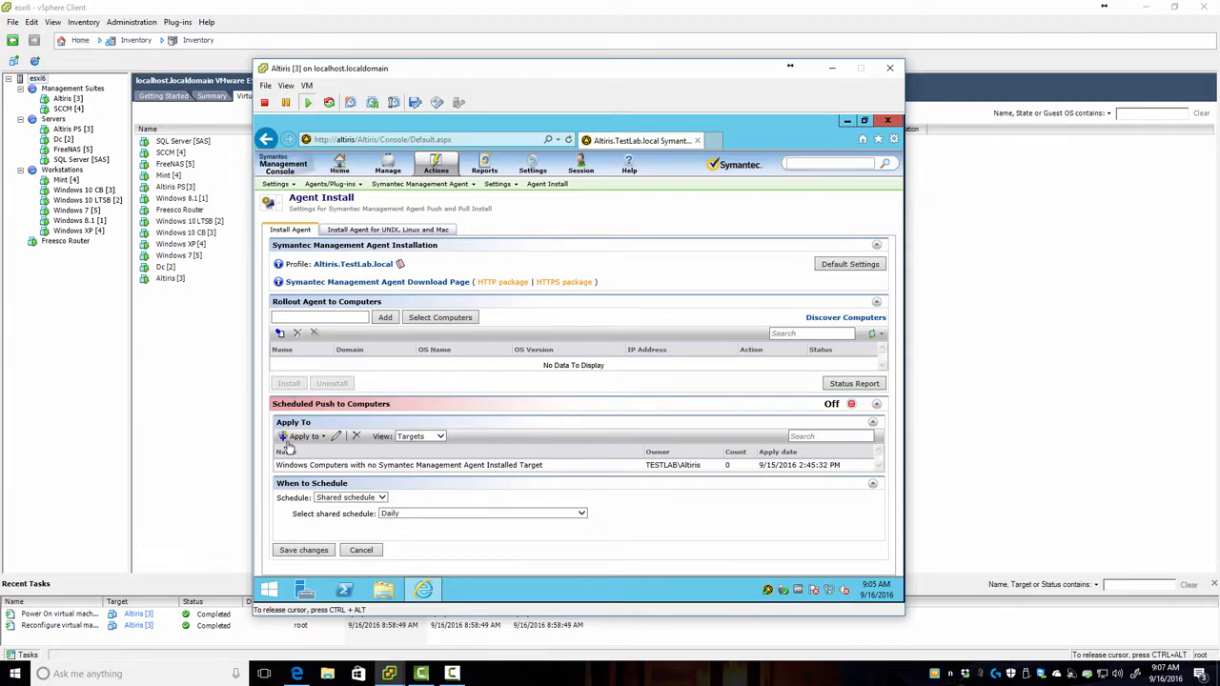
left_click(823, 320)
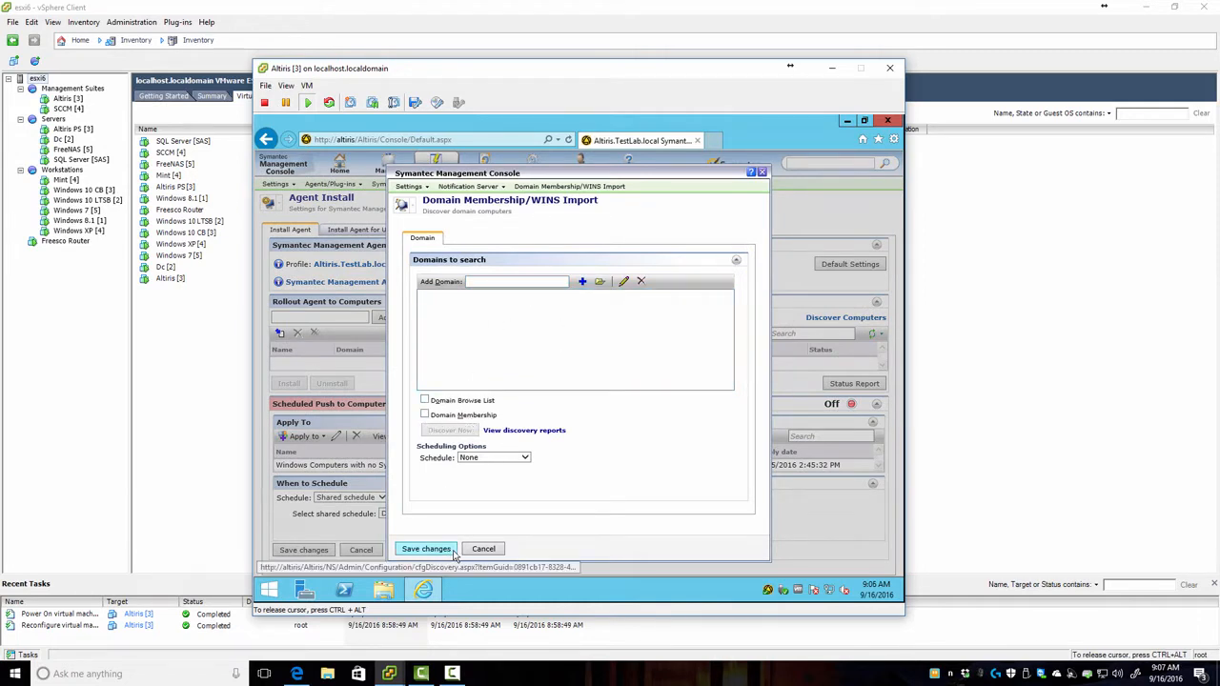
left_click(484, 550)
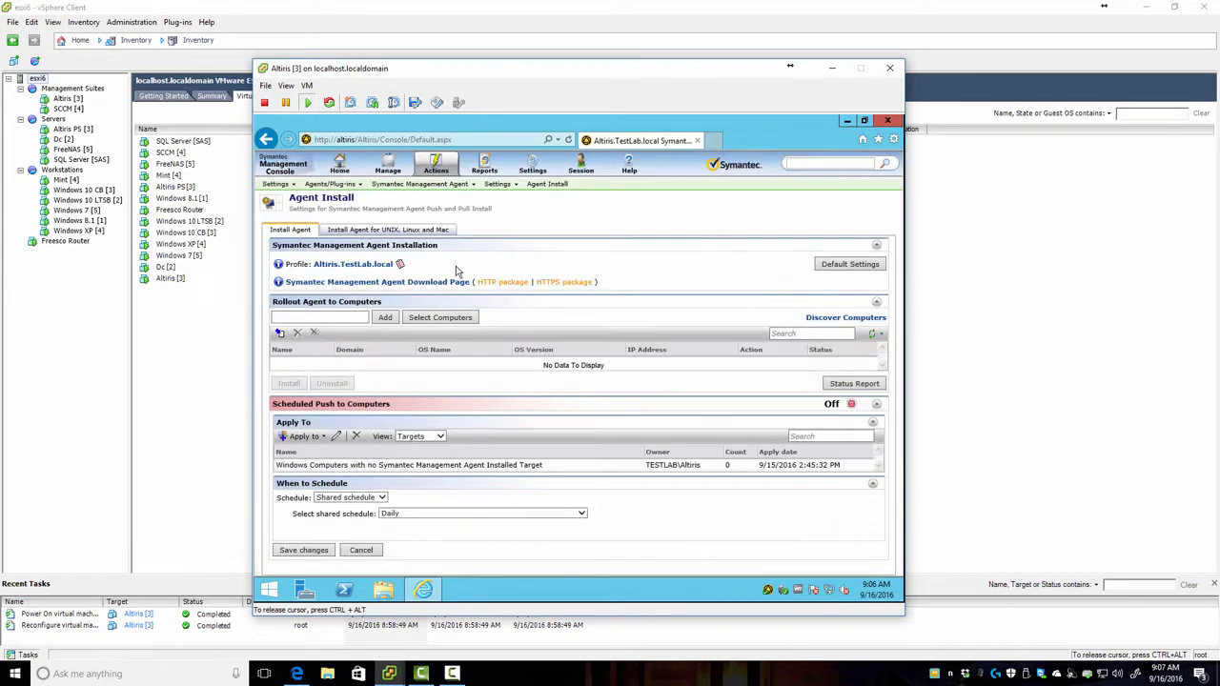
left_click(441, 168)
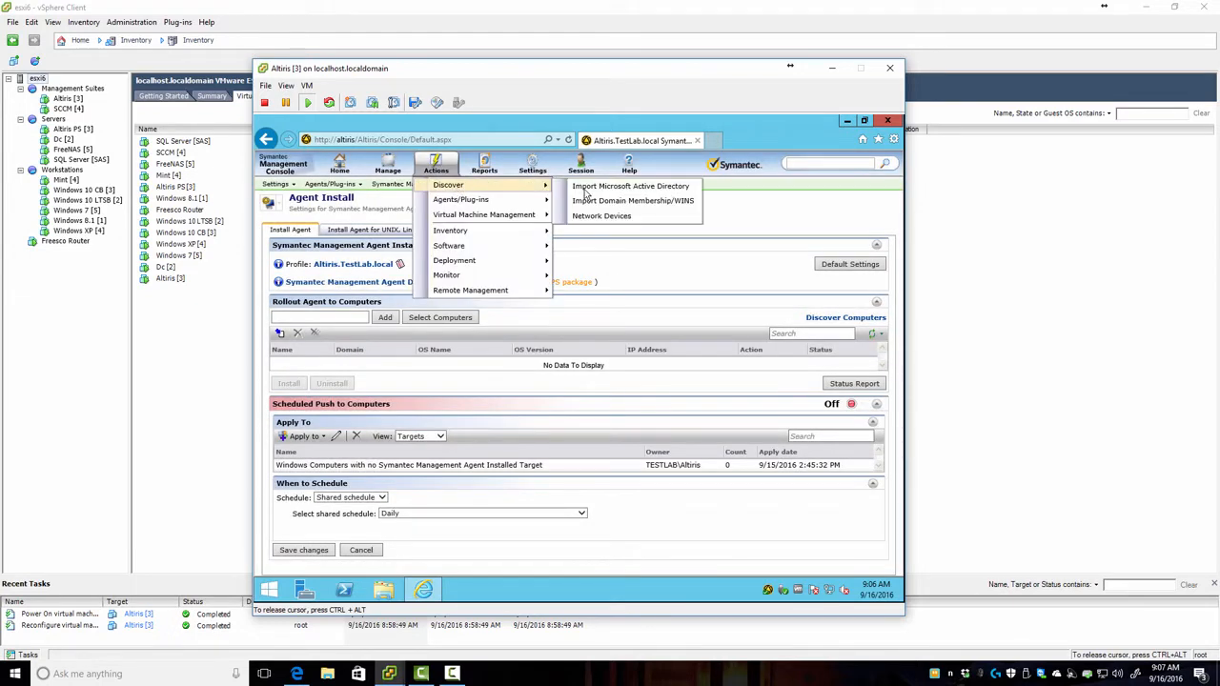
Step: Open the Active Directory import settings and expand TestLab.local in the Computer rule's OU picker
left_click(623, 188)
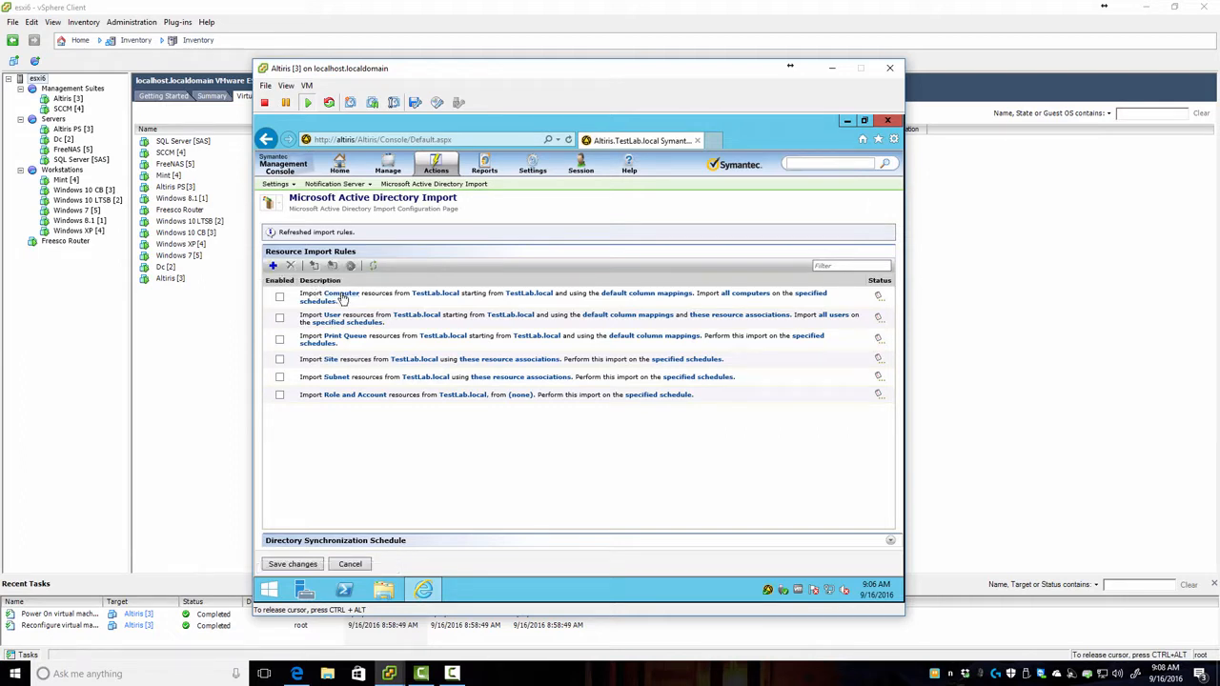
left_click(280, 296)
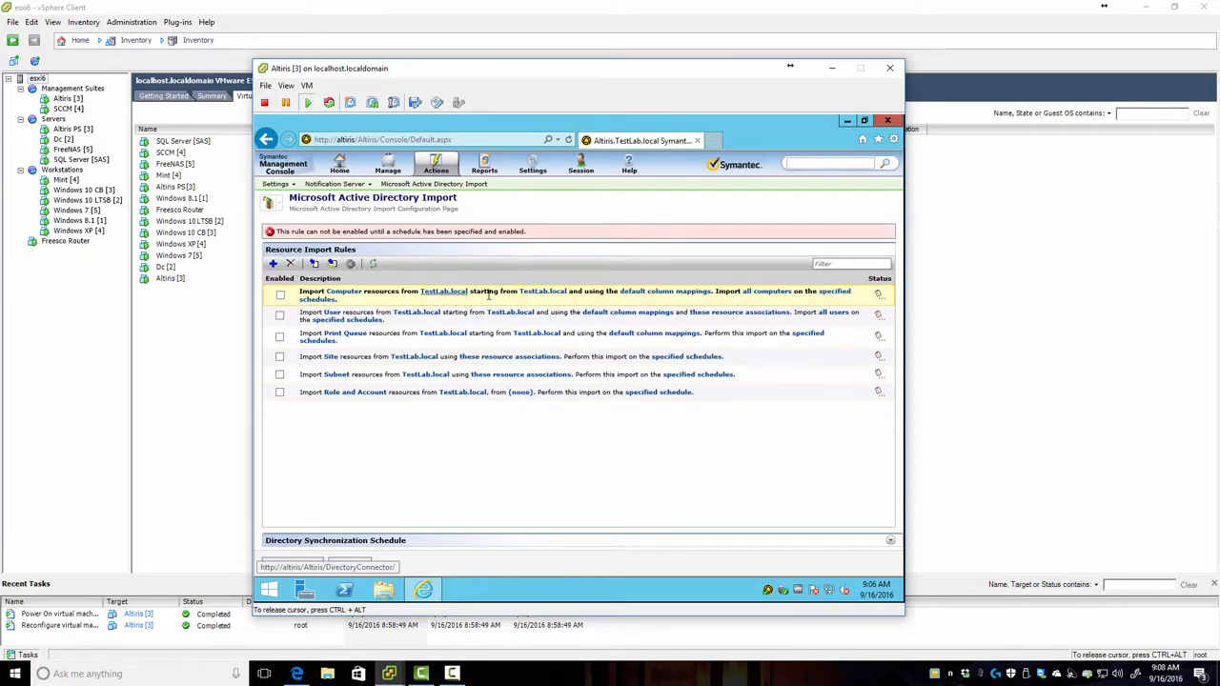
left_click(545, 292)
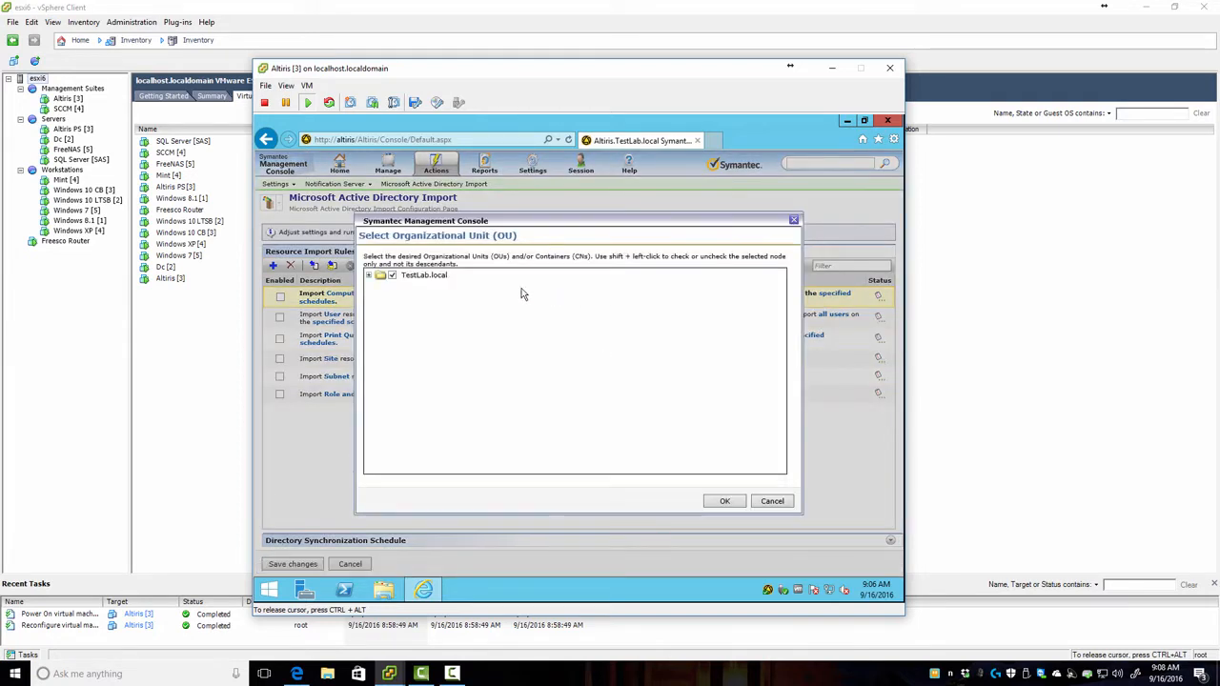
left_click(368, 276)
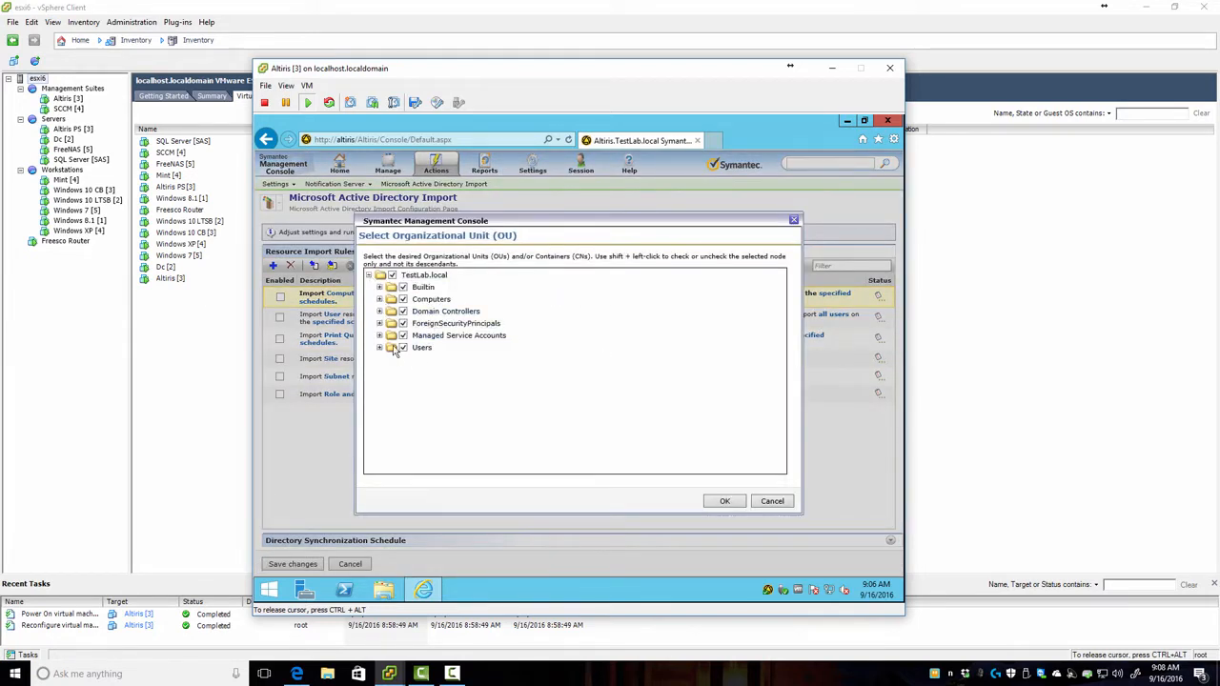
Step: Deselect Builtin, Domain Controllers, ForeignSecurityPrincipals, Managed Service Accounts and Users, keeping only Computers
left_click(379, 288)
left_click(379, 312)
left_click(402, 287)
left_click(403, 312)
left_click(403, 323)
left_click(402, 336)
left_click(403, 348)
left_click(725, 501)
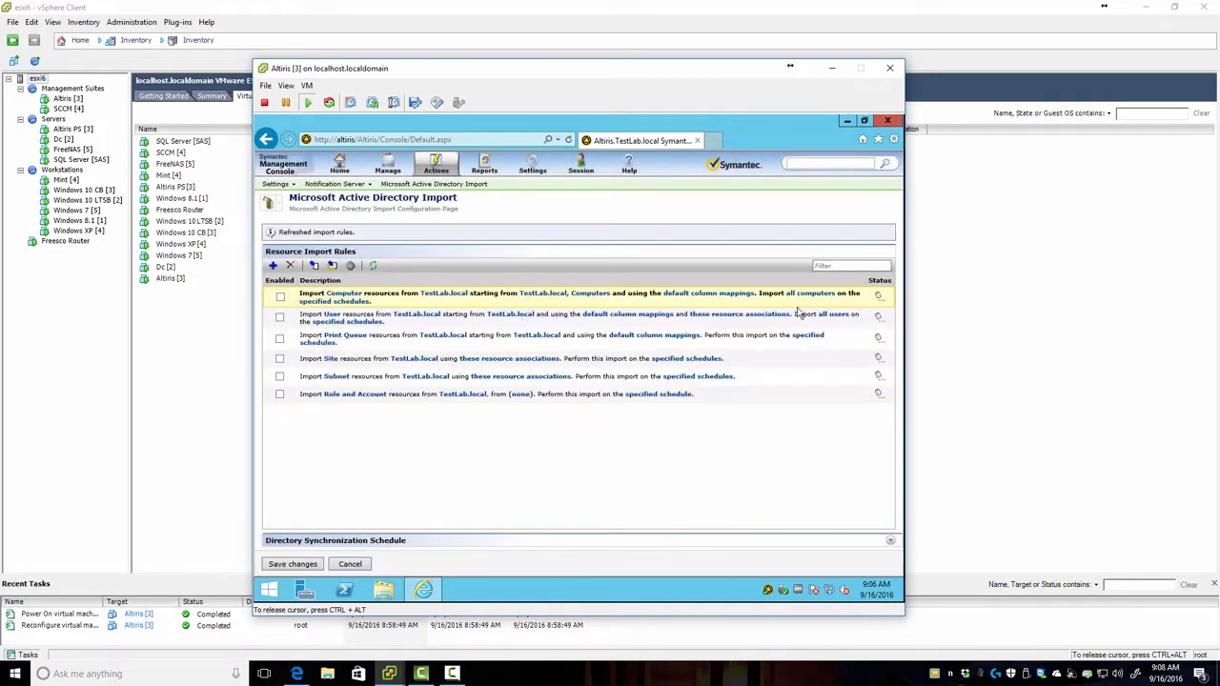
Step: Enable Monthly Full Import and Weekly Update schedules for the Computer rule, then enable the rule
left_click(343, 302)
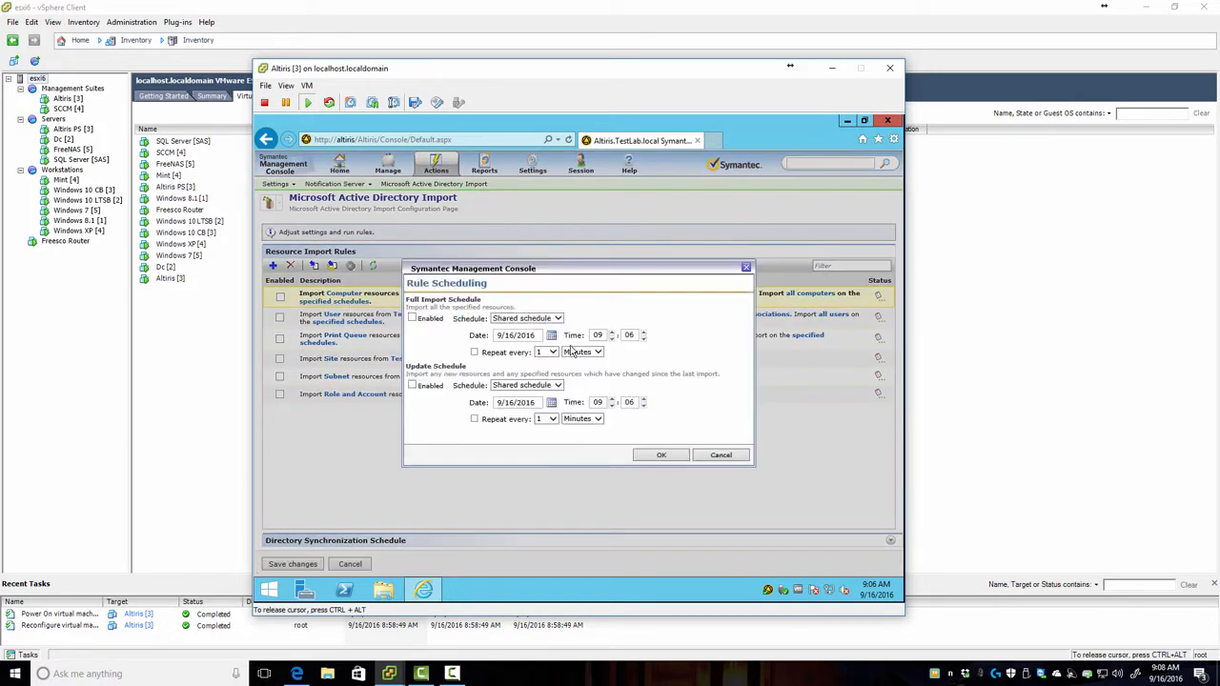
left_click(413, 320)
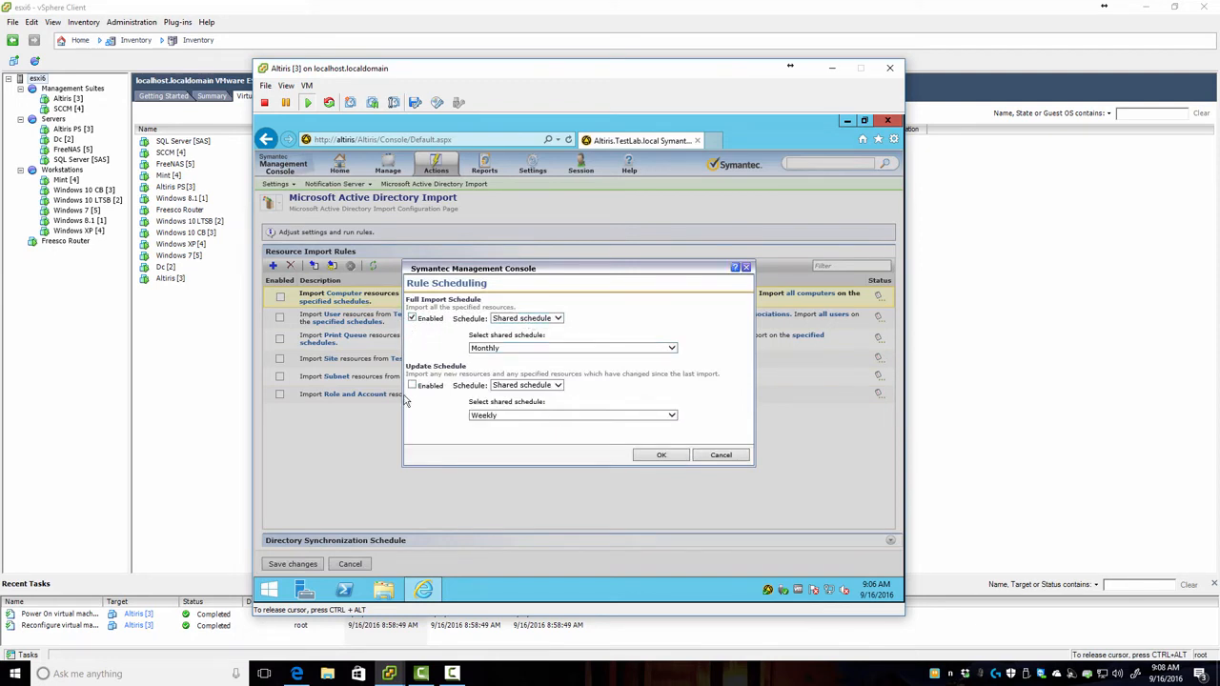
left_click(412, 385)
left_click(663, 457)
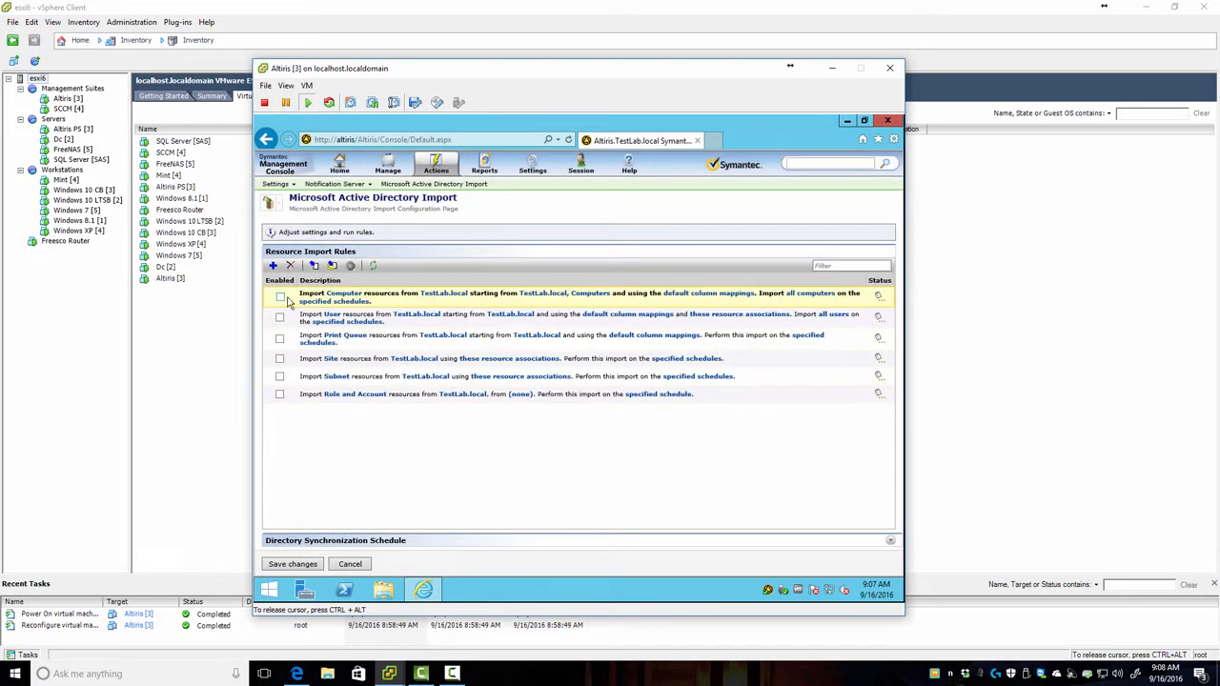
left_click(281, 298)
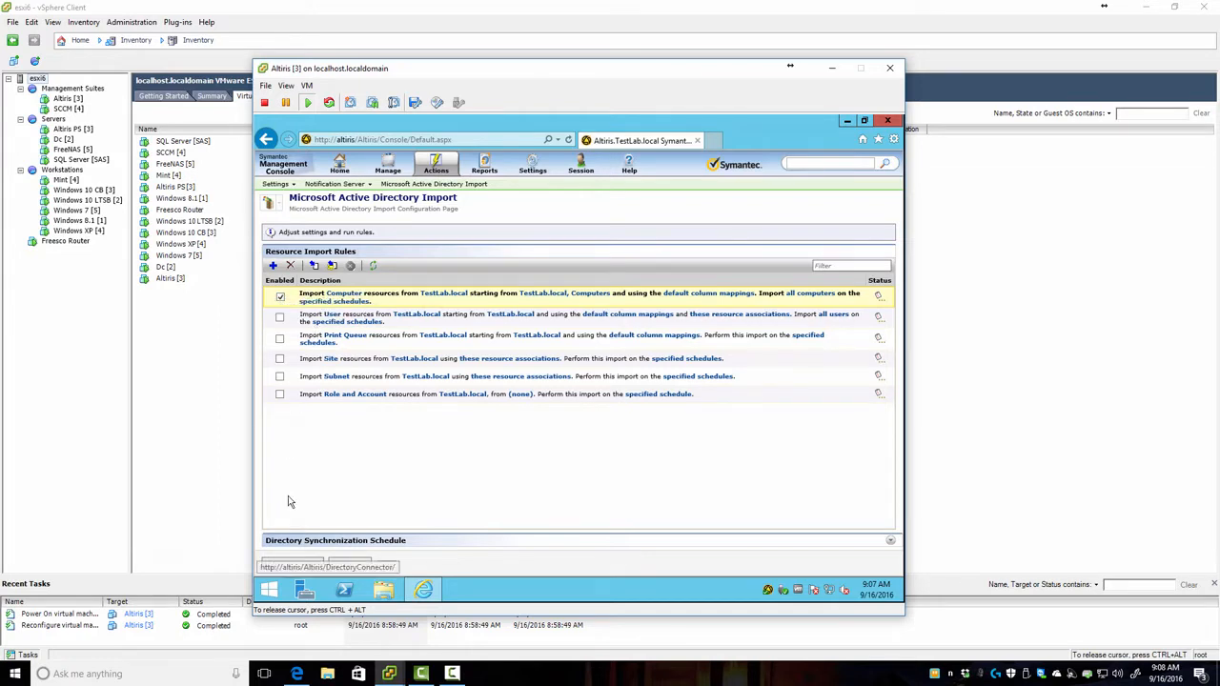
Step: Save the Computer import rule, run a Full Import now, and refresh the rules list
left_click(293, 563)
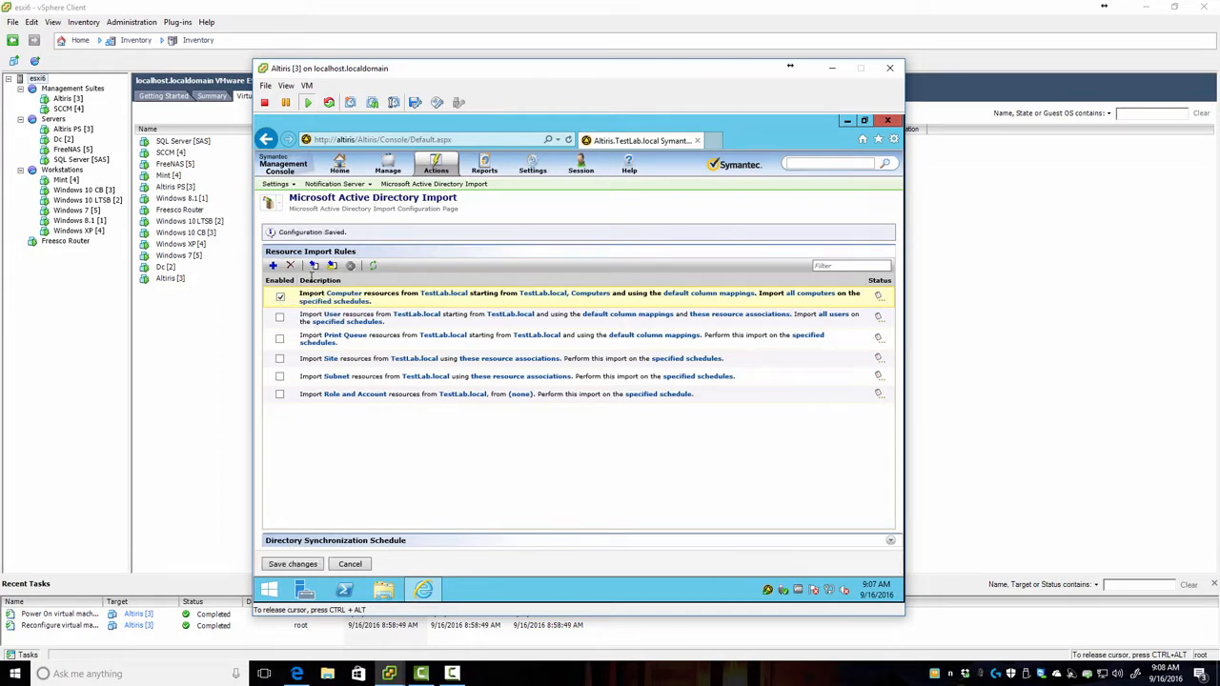
left_click(316, 267)
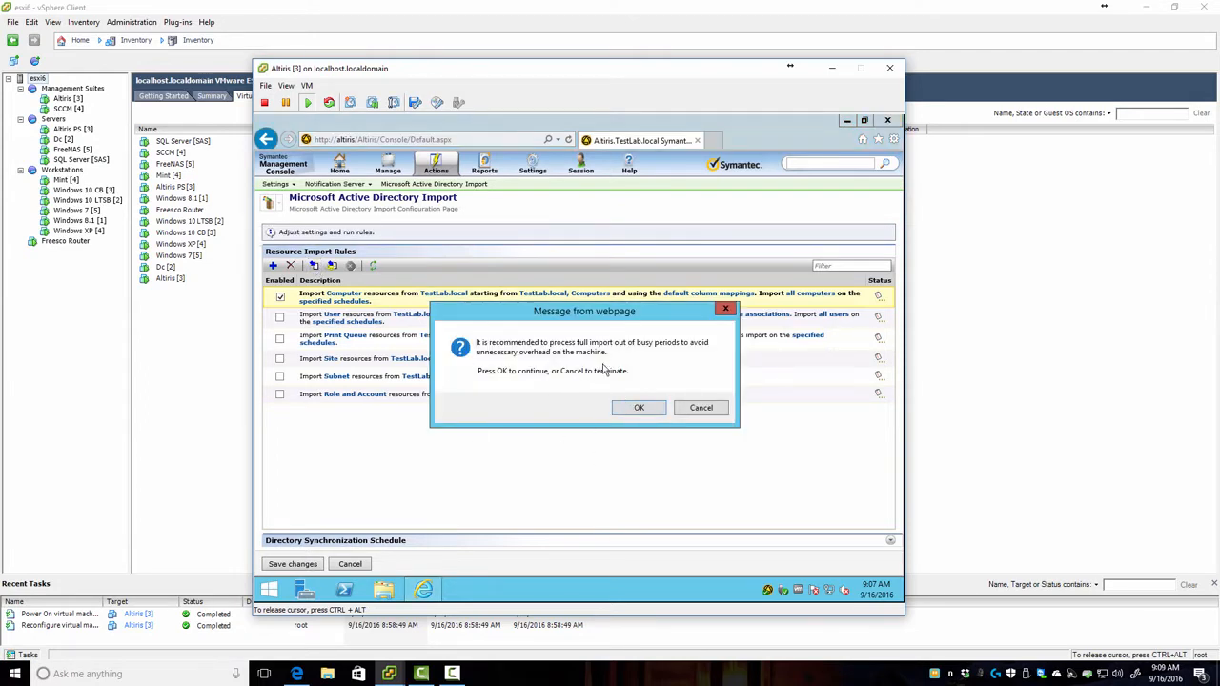
left_click(639, 409)
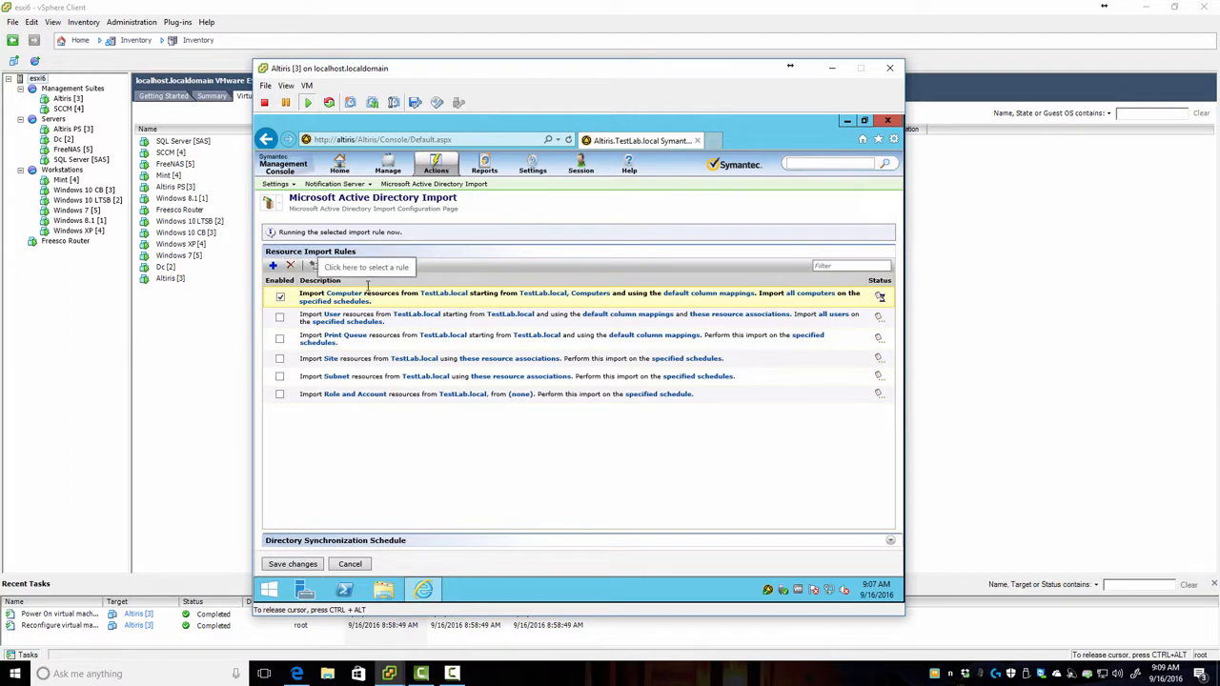
left_click(372, 267)
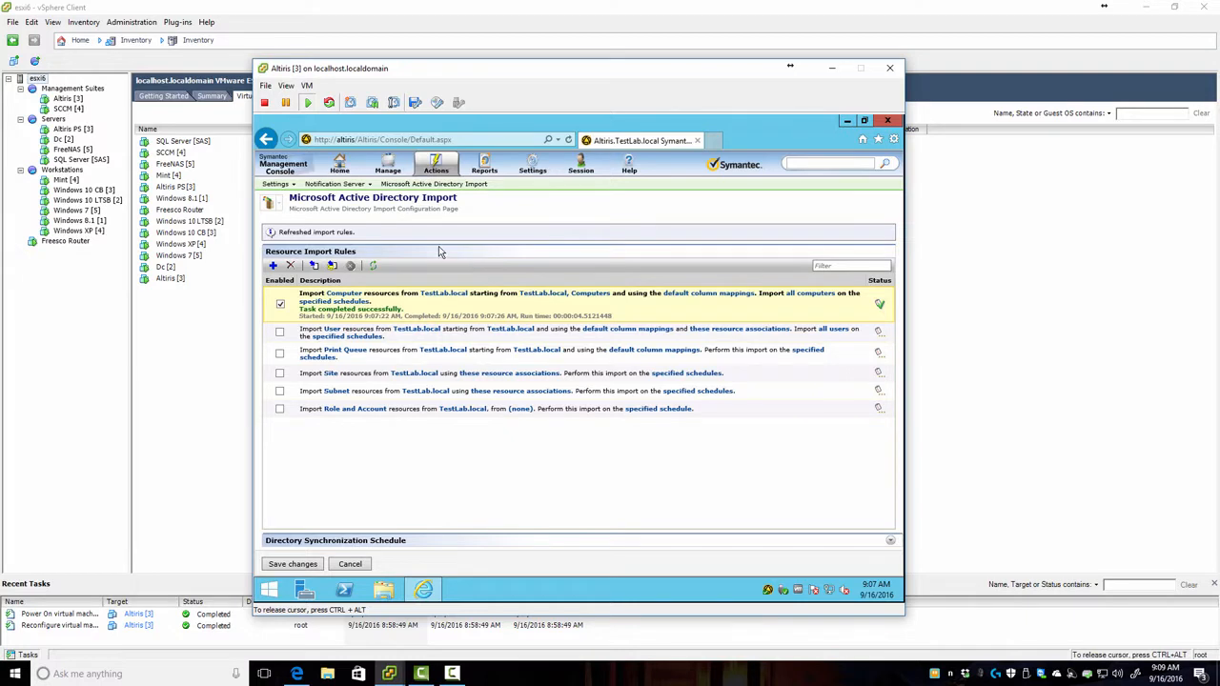
left_click(437, 168)
mouse_move(454, 190)
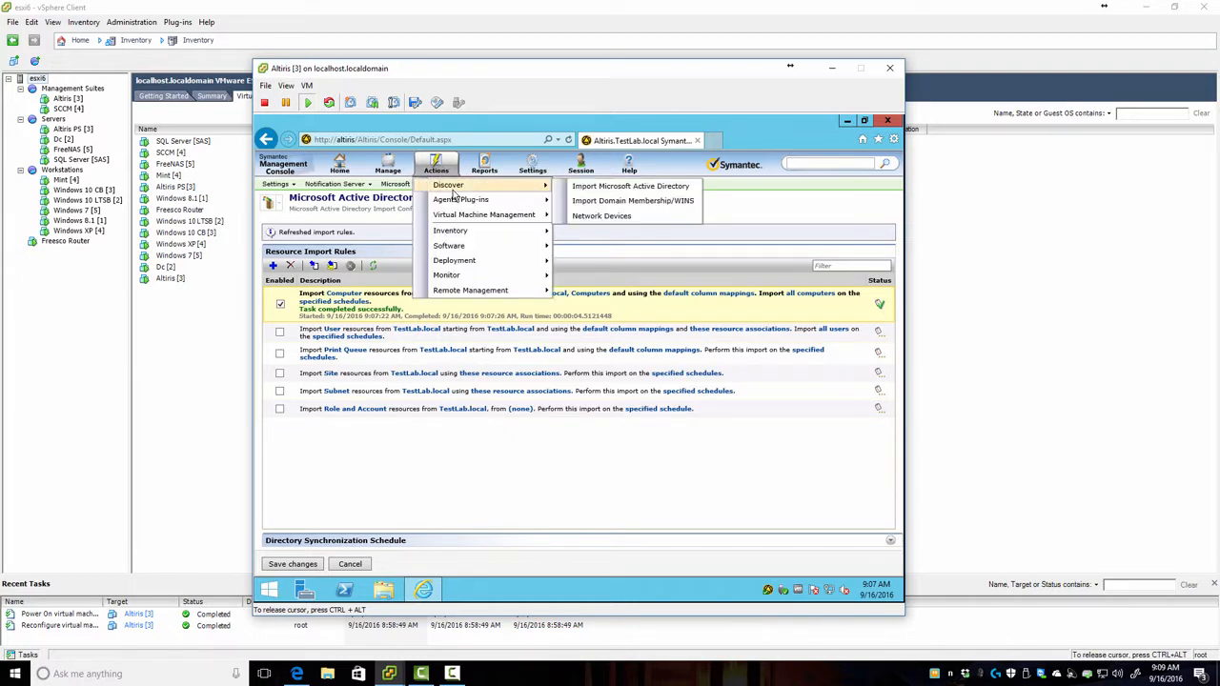
left_click(614, 205)
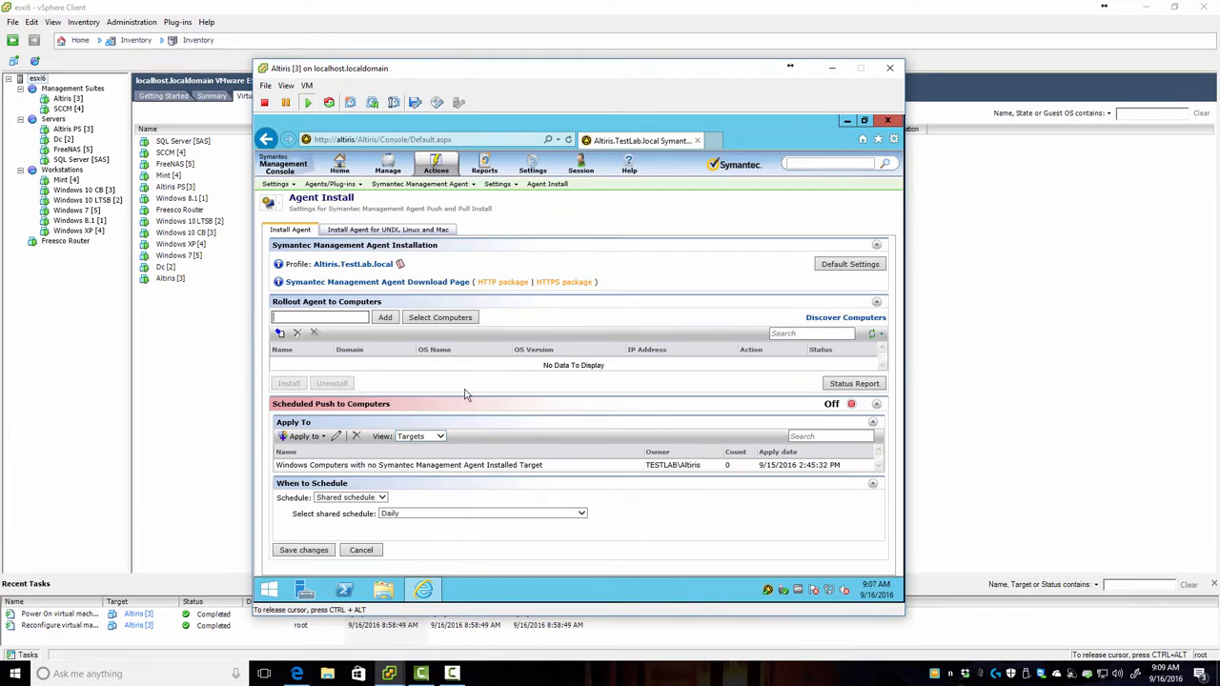
key("ctrl+alt")
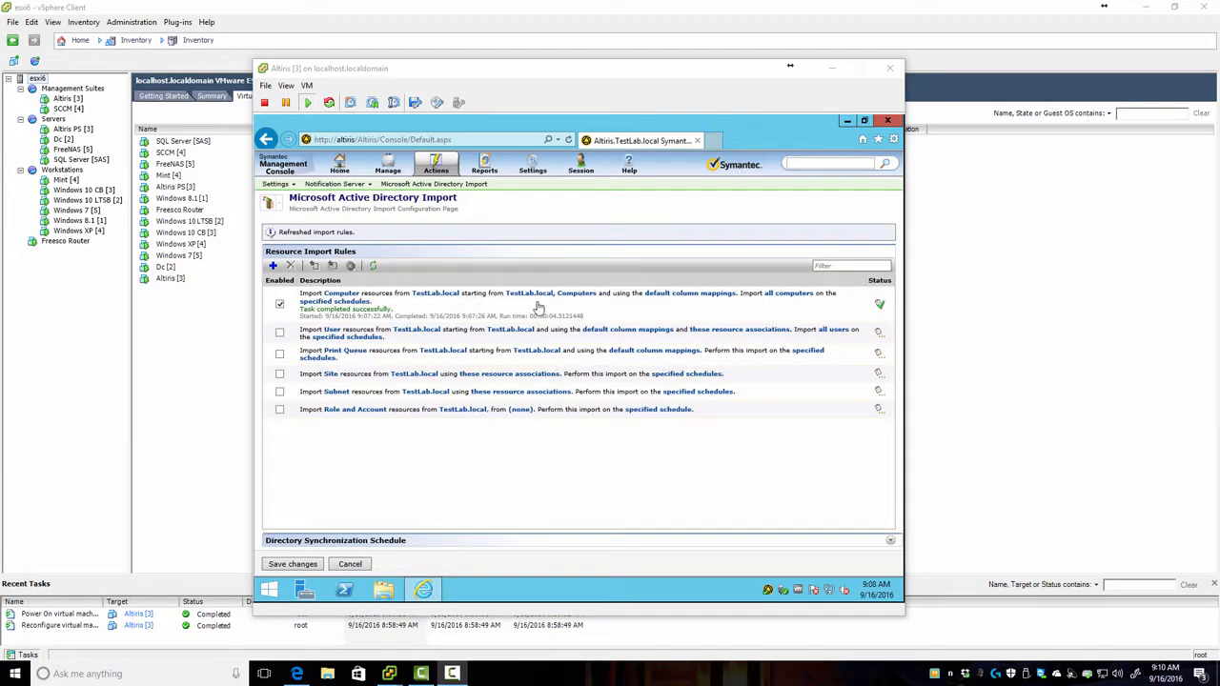
left_click(504, 488)
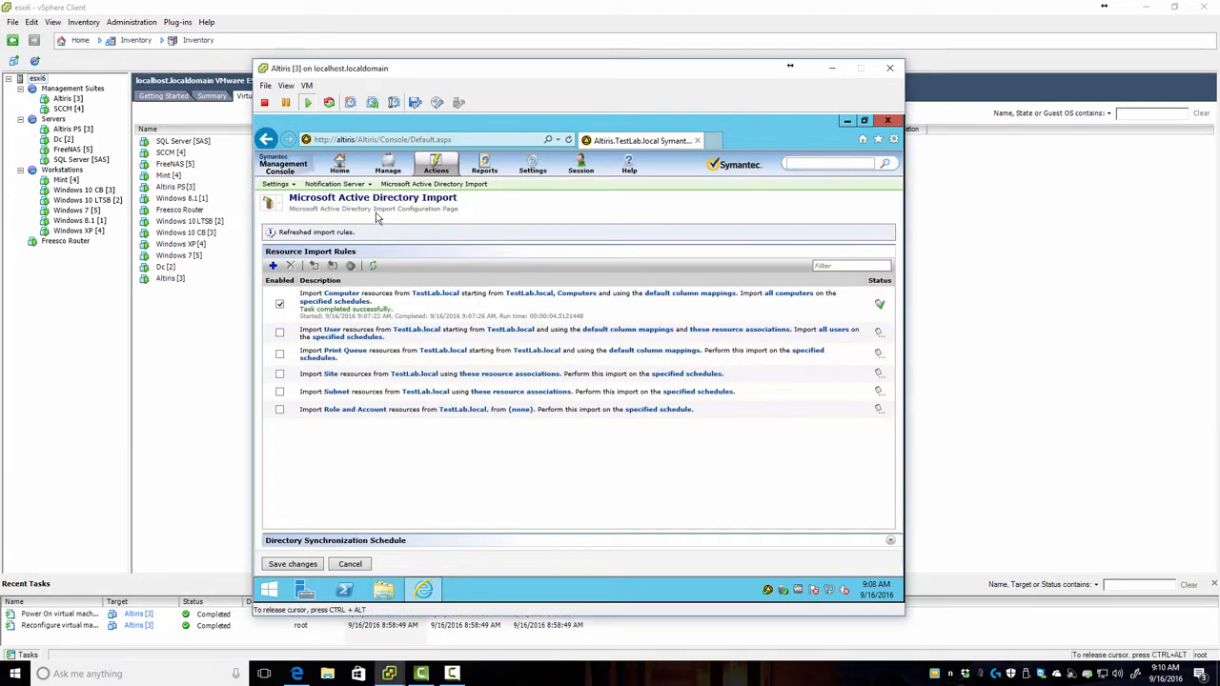
left_click(388, 166)
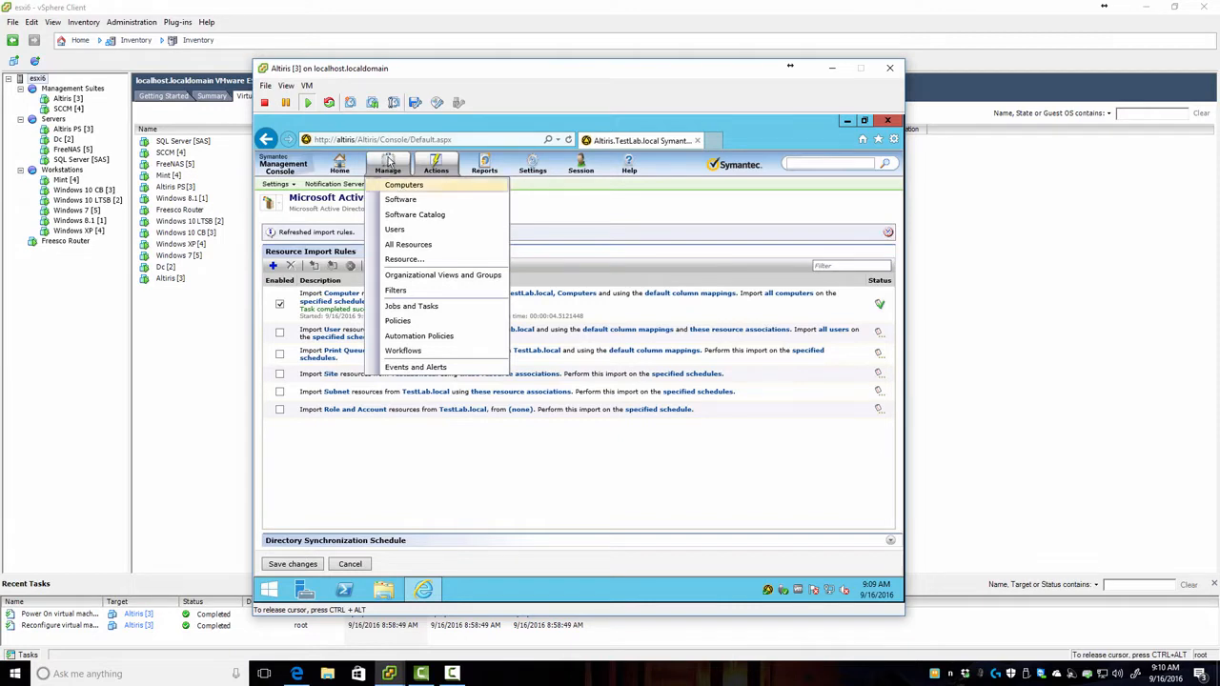
Step: Open All Computers and select ALTIRIS to see its Needs attention agent health
left_click(410, 189)
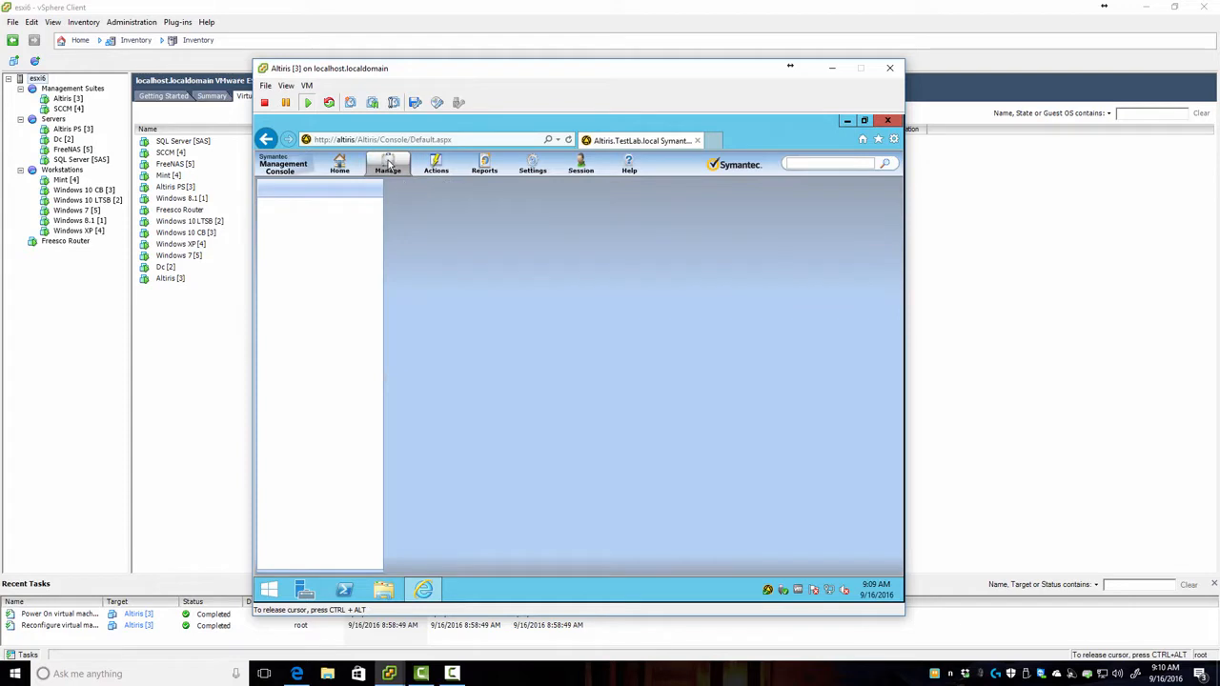
mouse_move(390, 169)
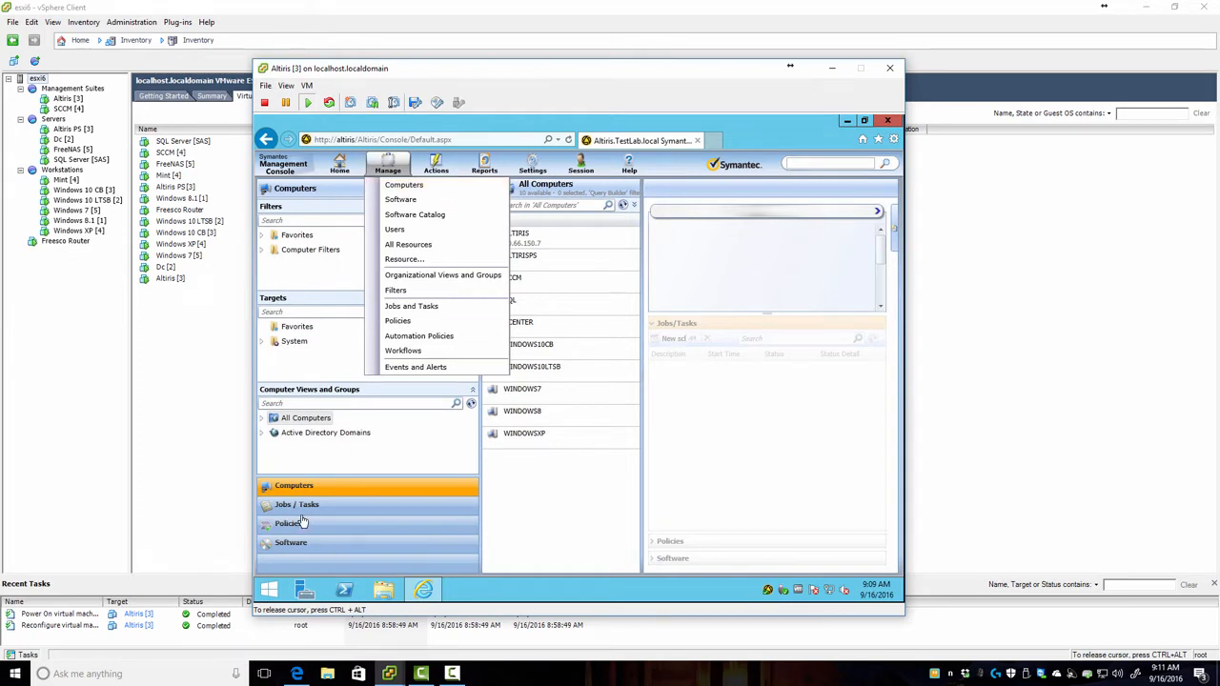
left_click(333, 496)
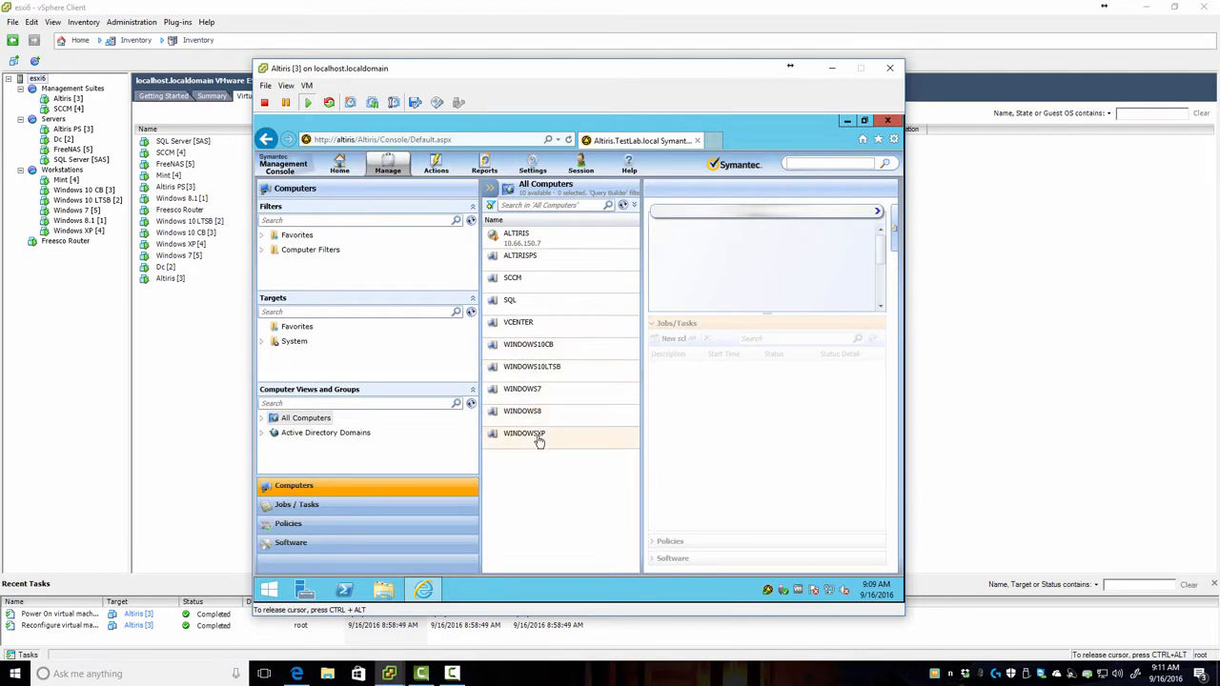
left_click(513, 240)
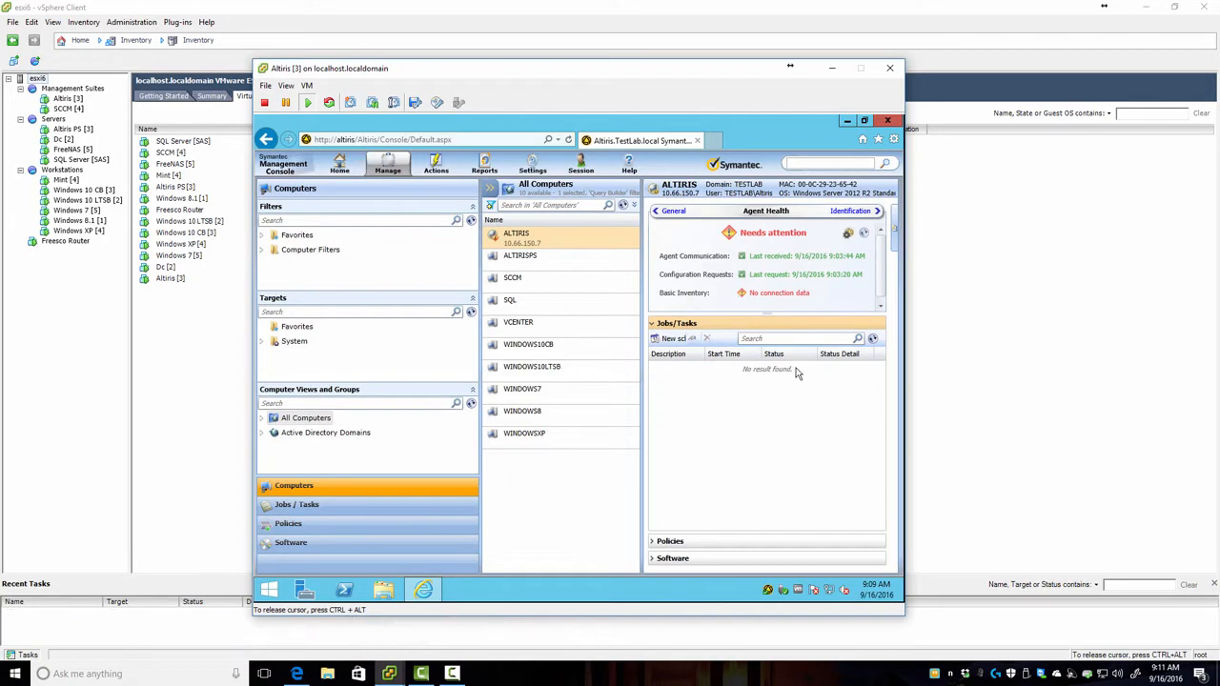
Step: Send Basic Inventory from the ALTIRIS agent, then refresh Agent Health and the computer list
double_click(768, 591)
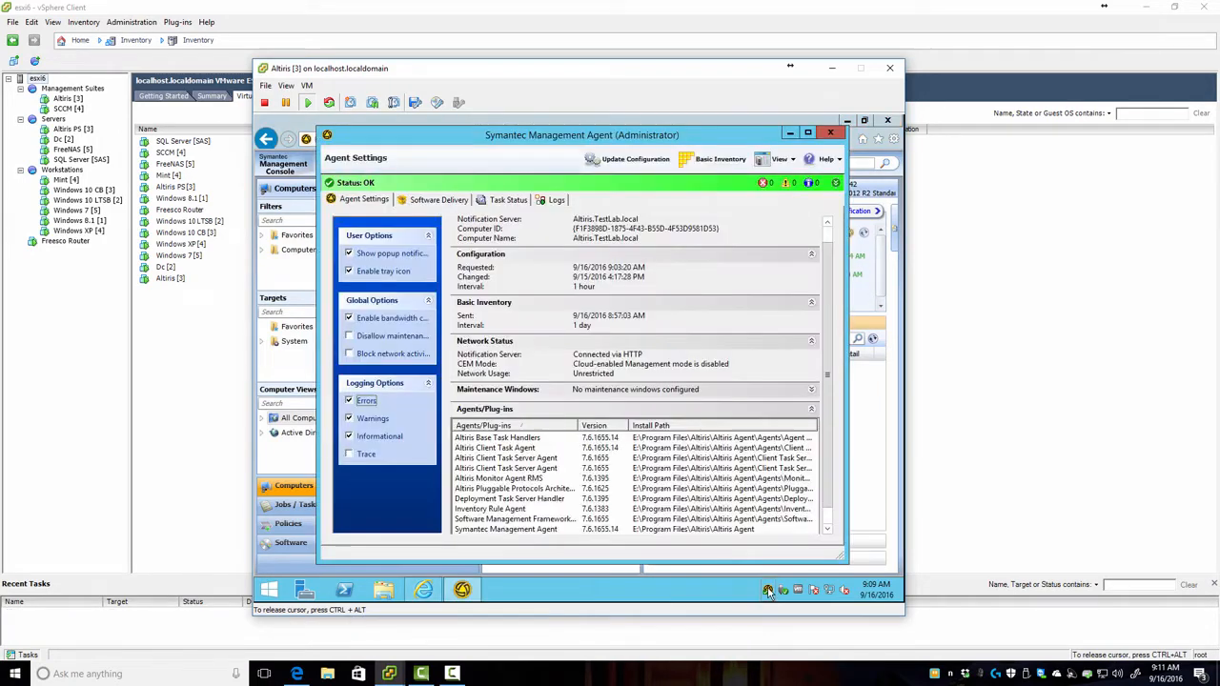
left_click(720, 162)
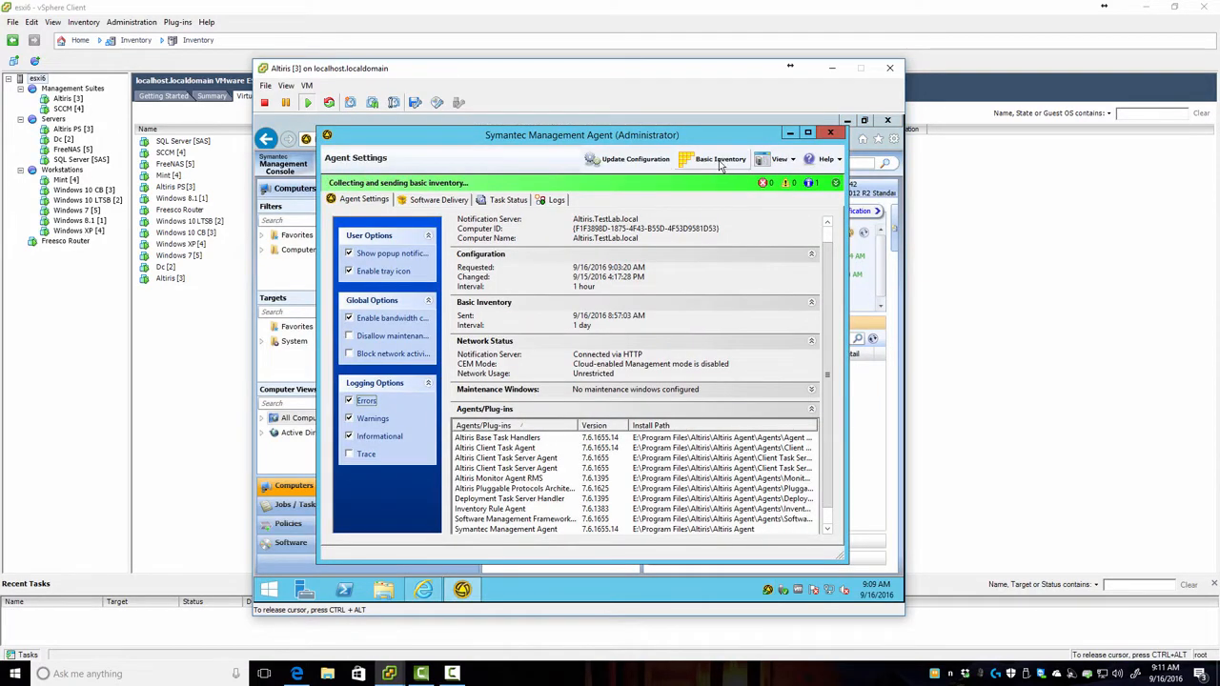
left_click(830, 133)
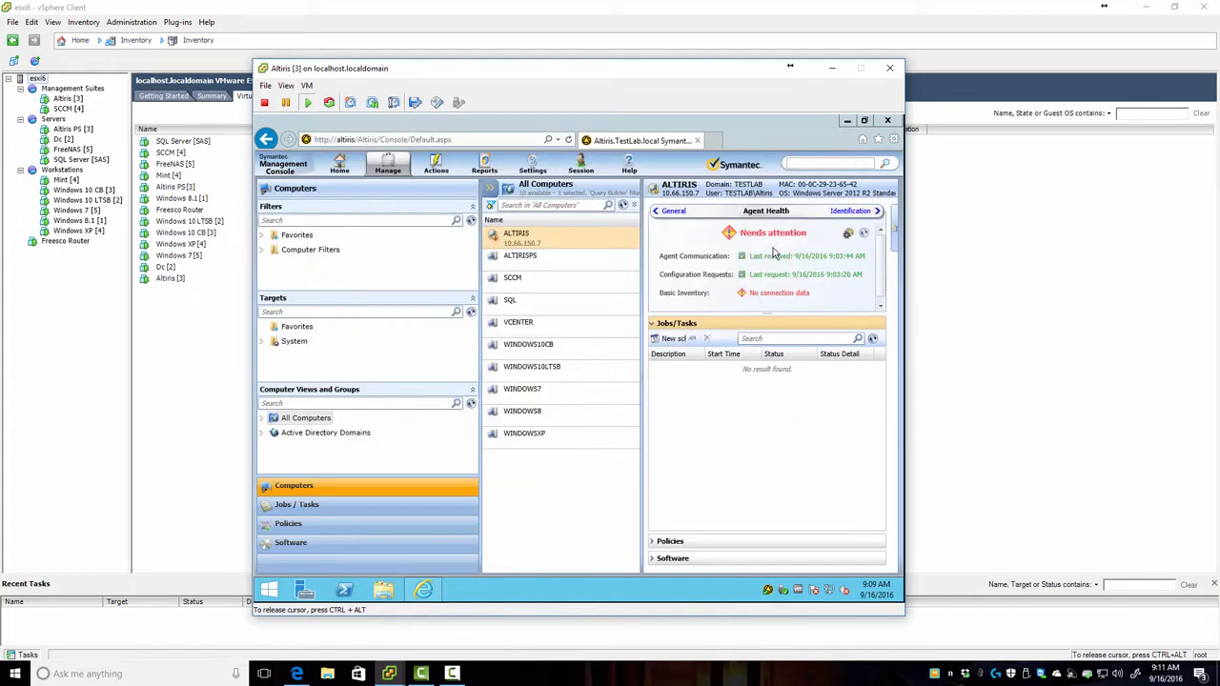
left_click(864, 233)
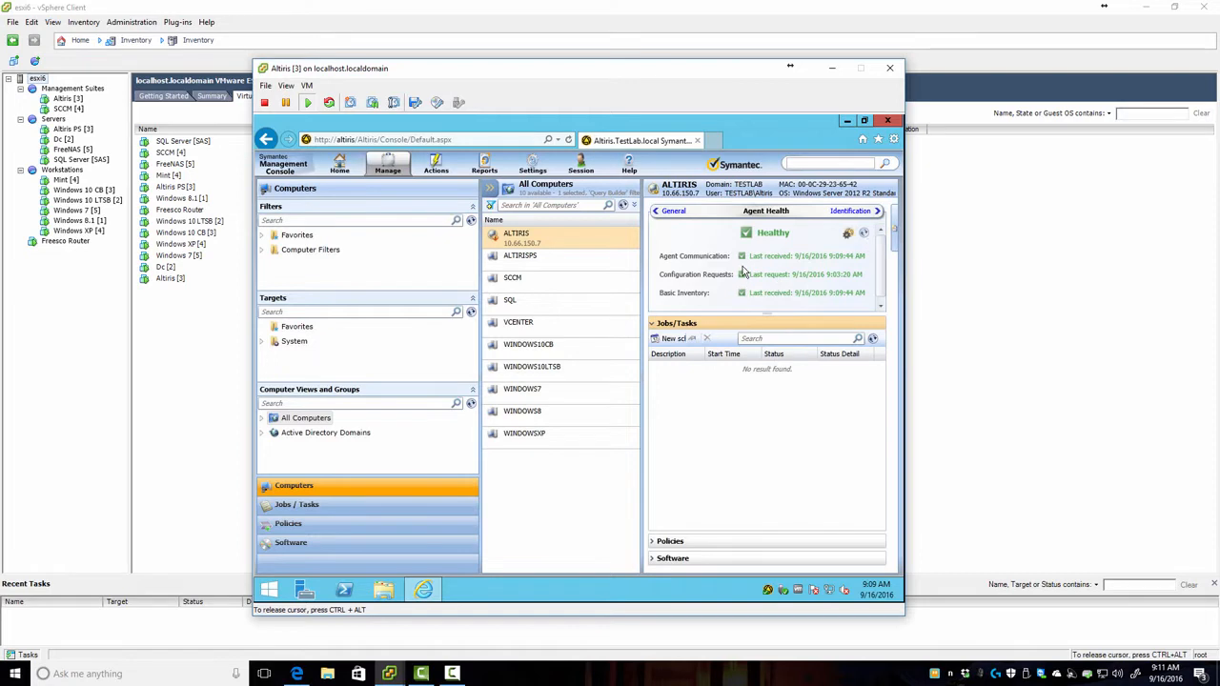
left_click(623, 207)
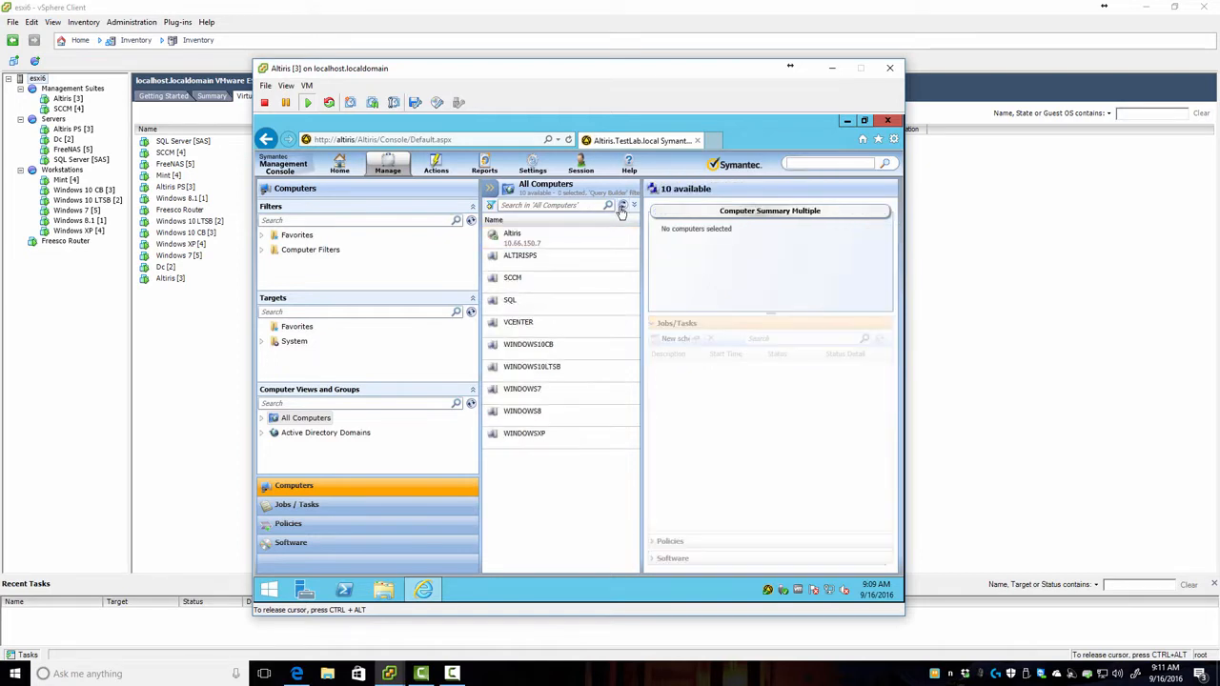
Step: Select SQL in All Computers and review its Identification, Symantec Management Agent, then General details
left_click(523, 267)
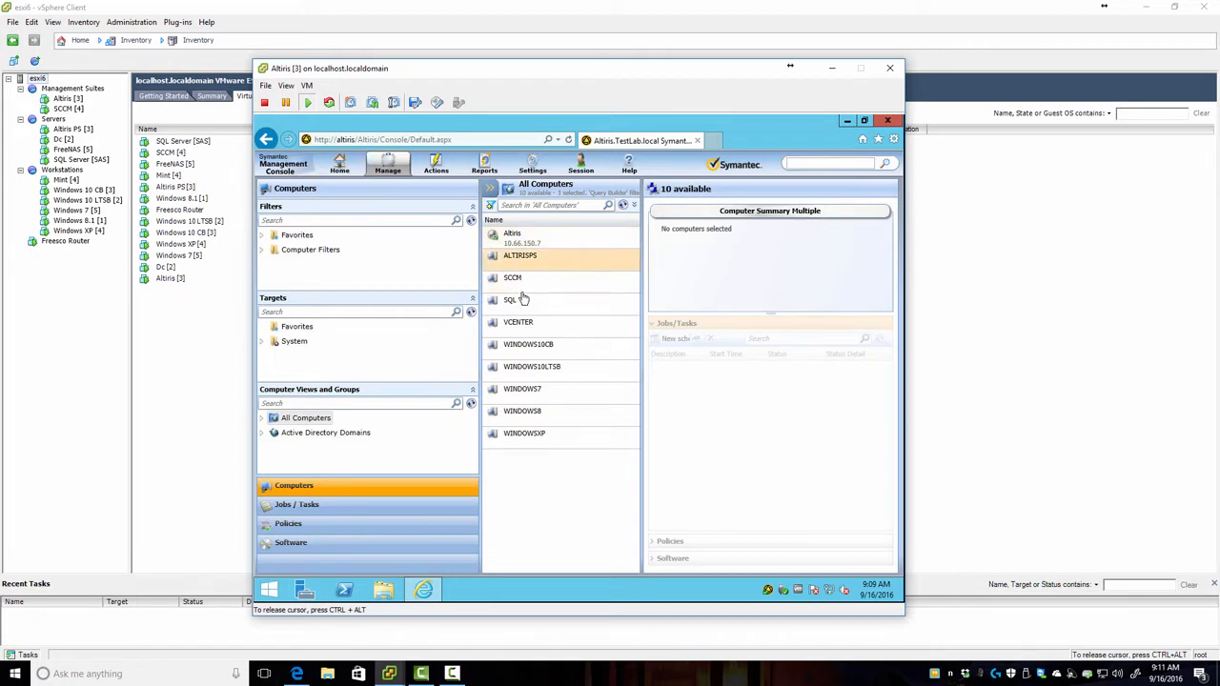
left_click(527, 445, "shift")
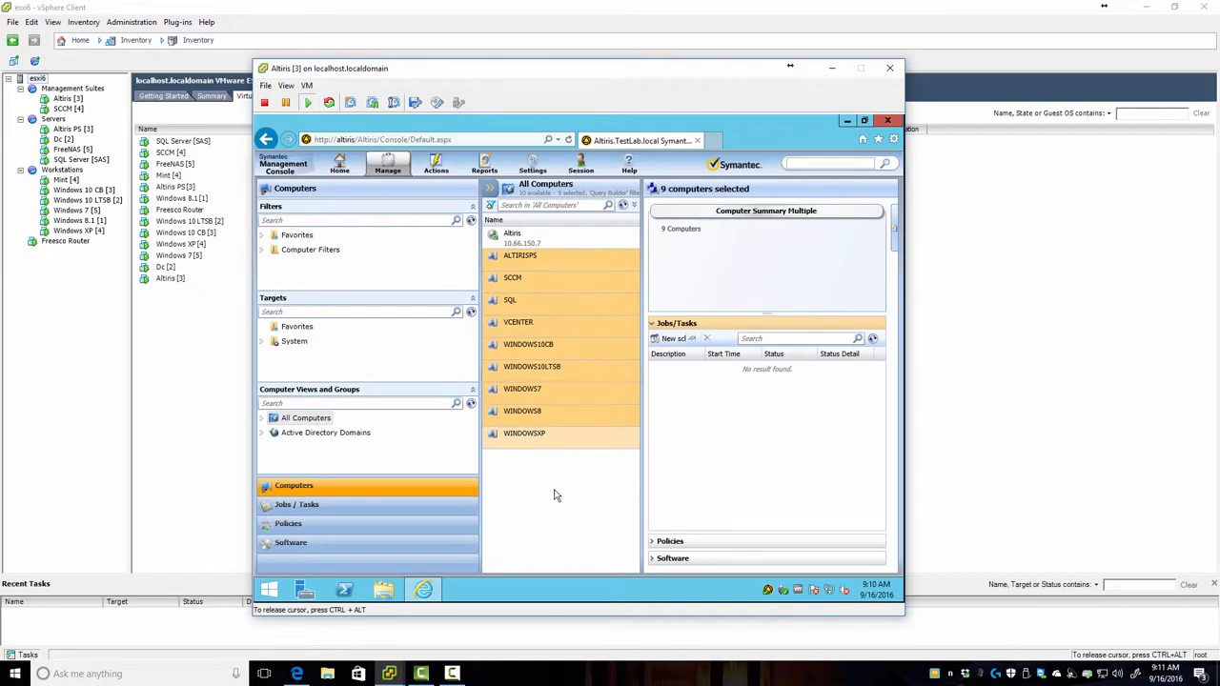
left_click(510, 302)
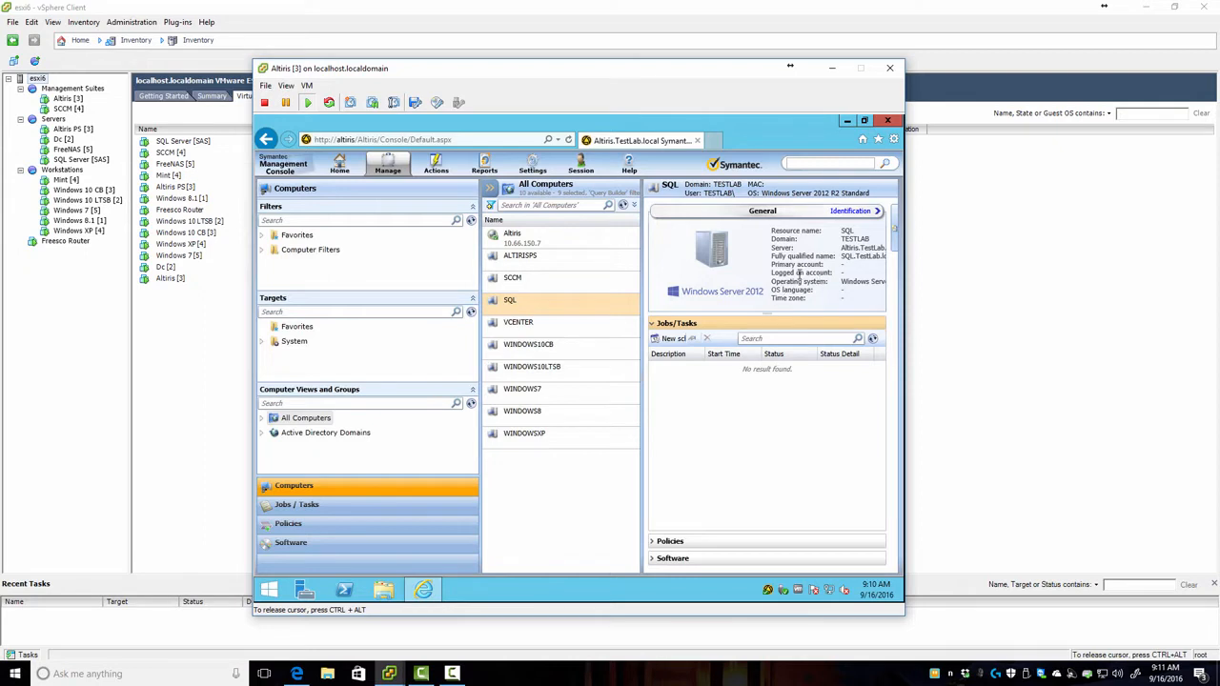
left_click(850, 212)
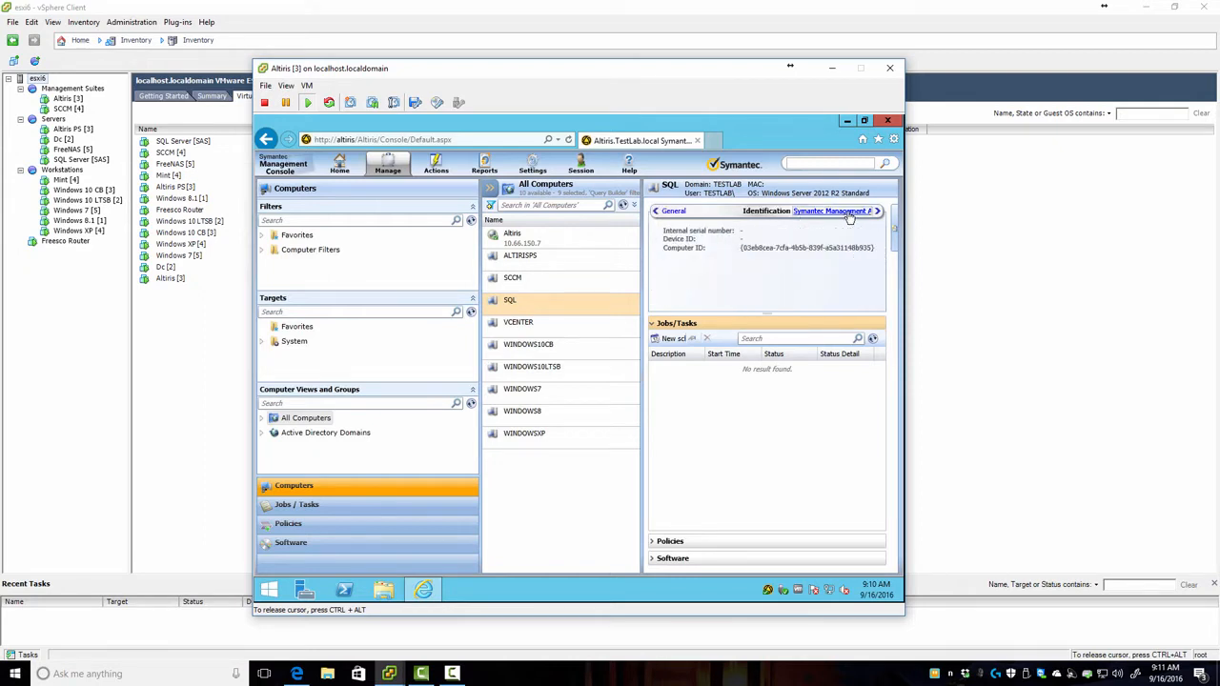
left_click(850, 212)
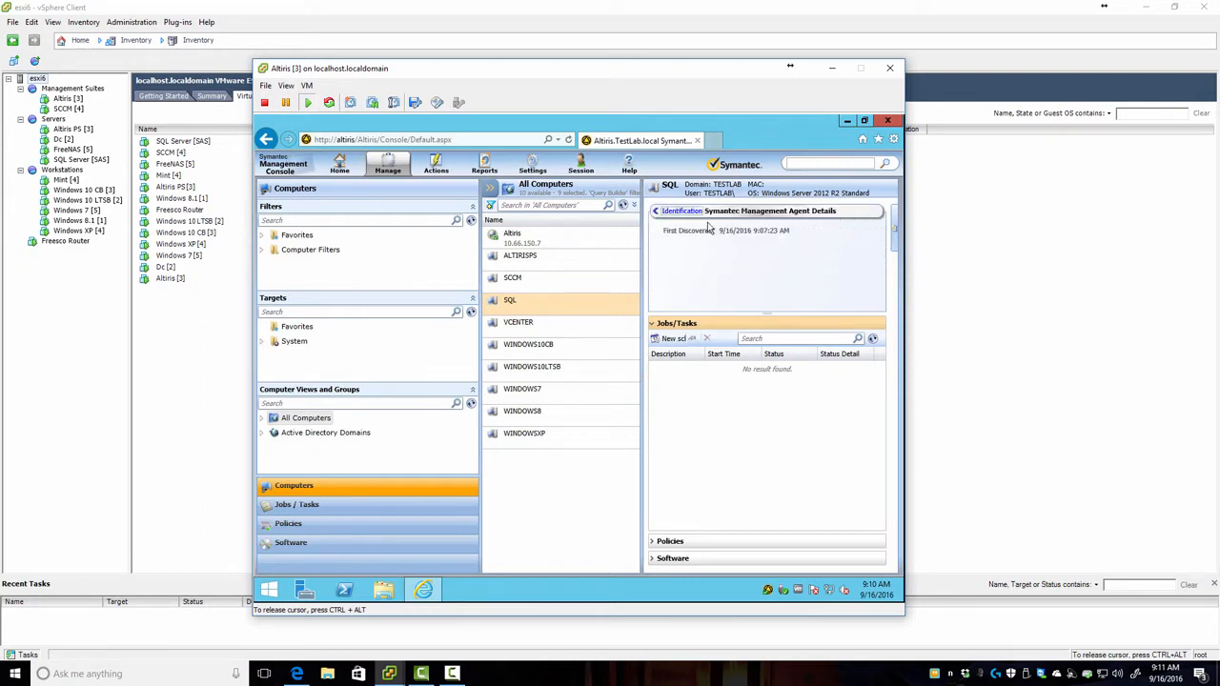
left_click(679, 211)
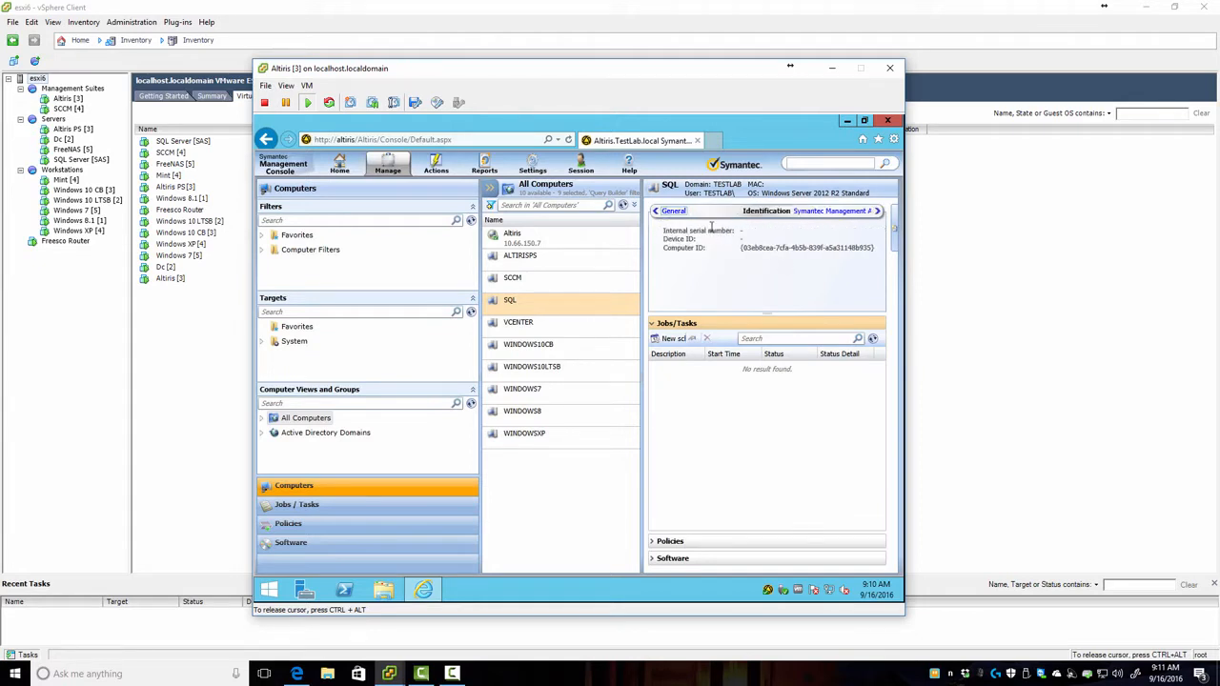
left_click(673, 210)
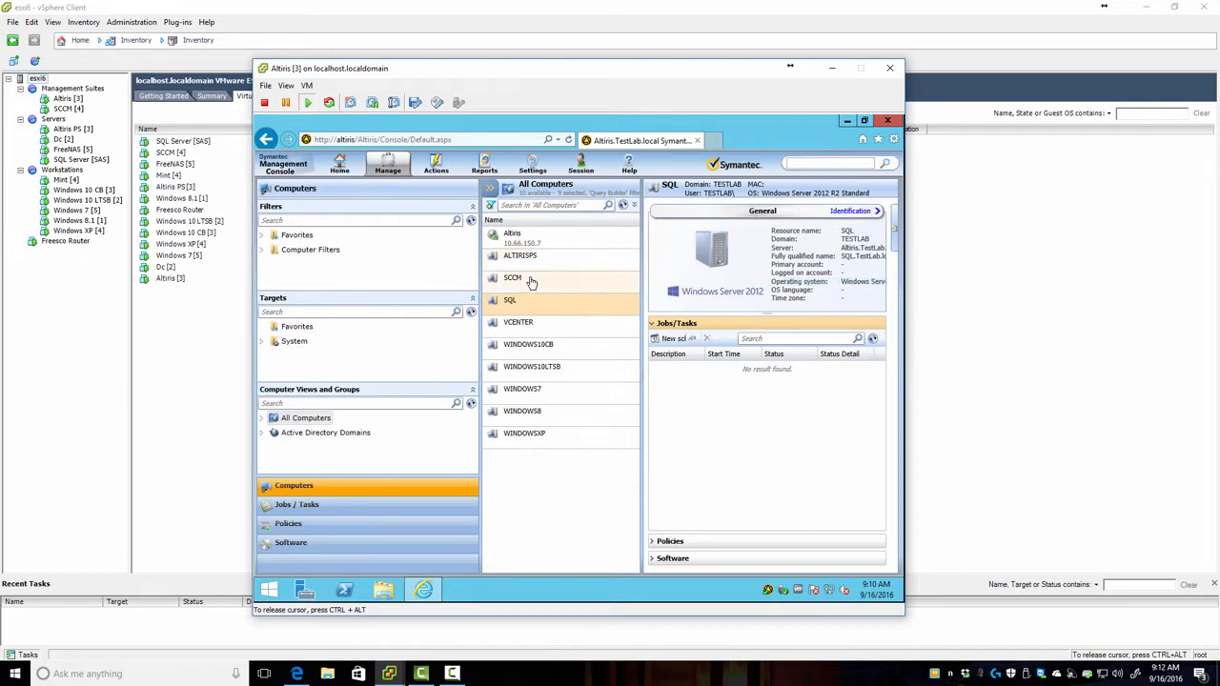
left_click(436, 164)
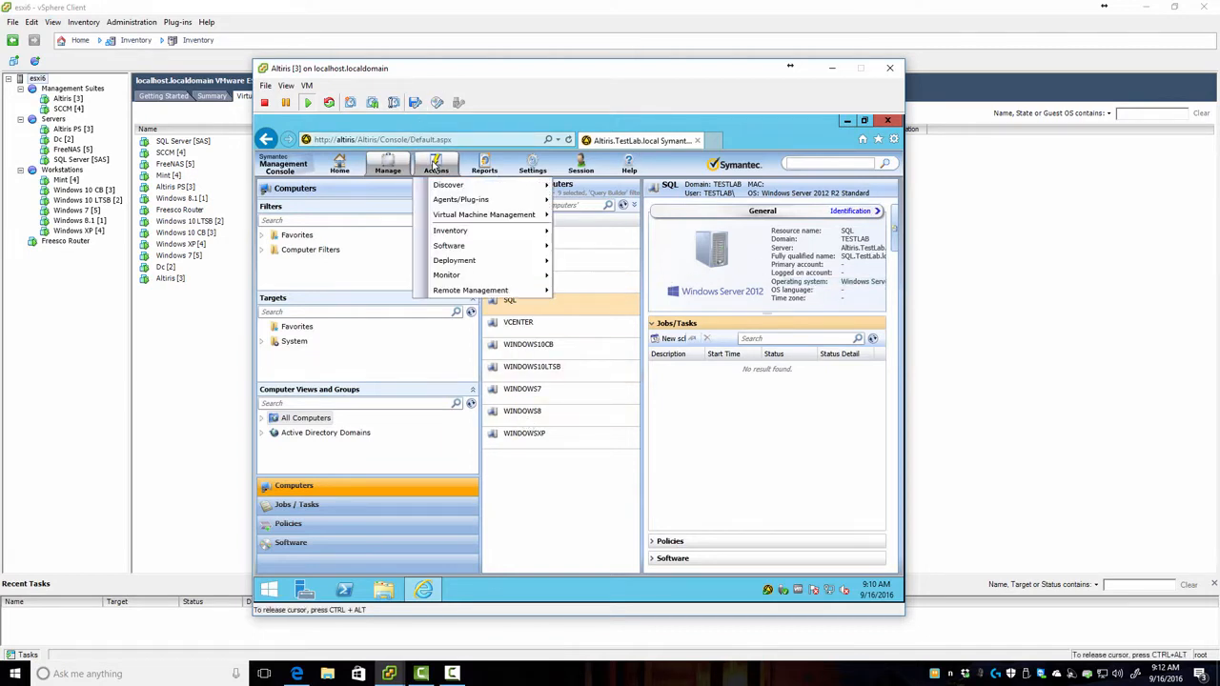
Step: Set Scheduled Push to Computers without the agent to On and save the Agent Install settings
mouse_move(500, 201)
left_click(625, 201)
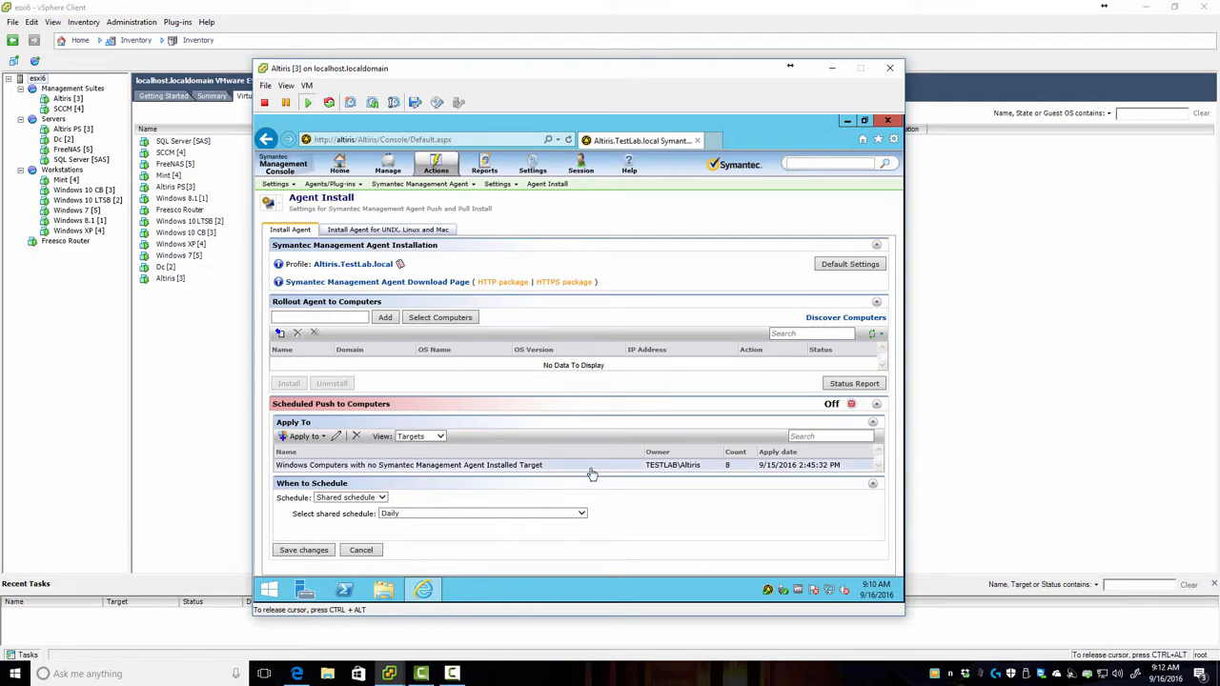
left_click(732, 469)
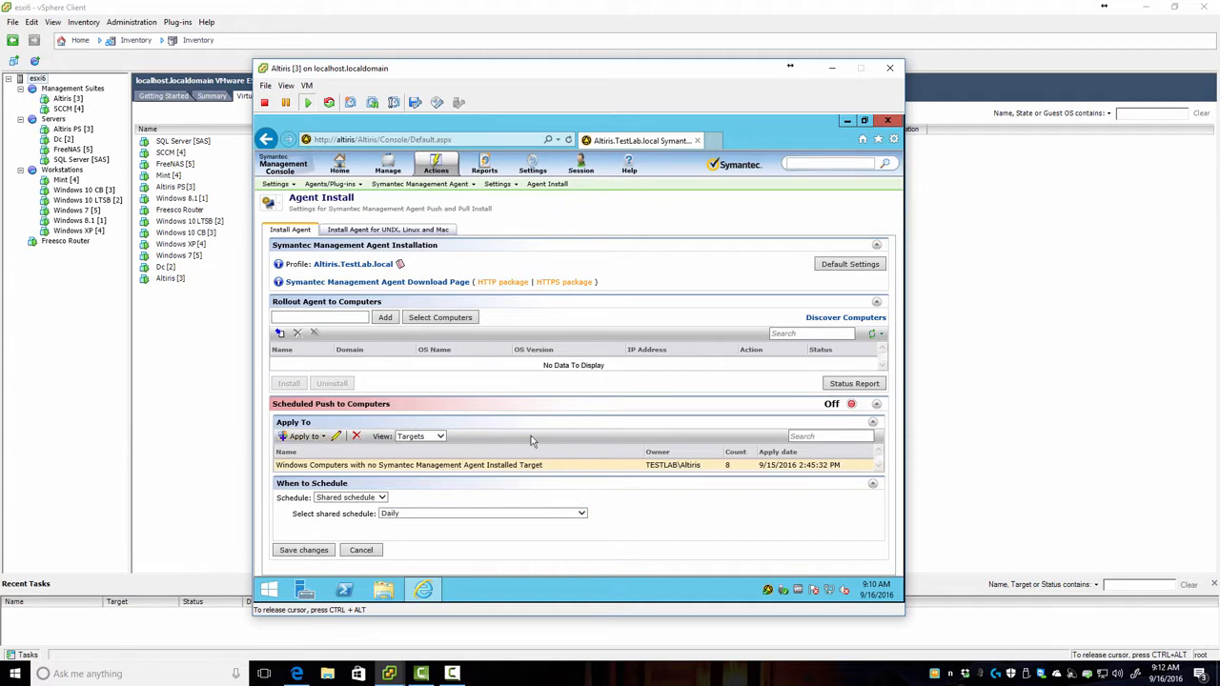
left_click(851, 405)
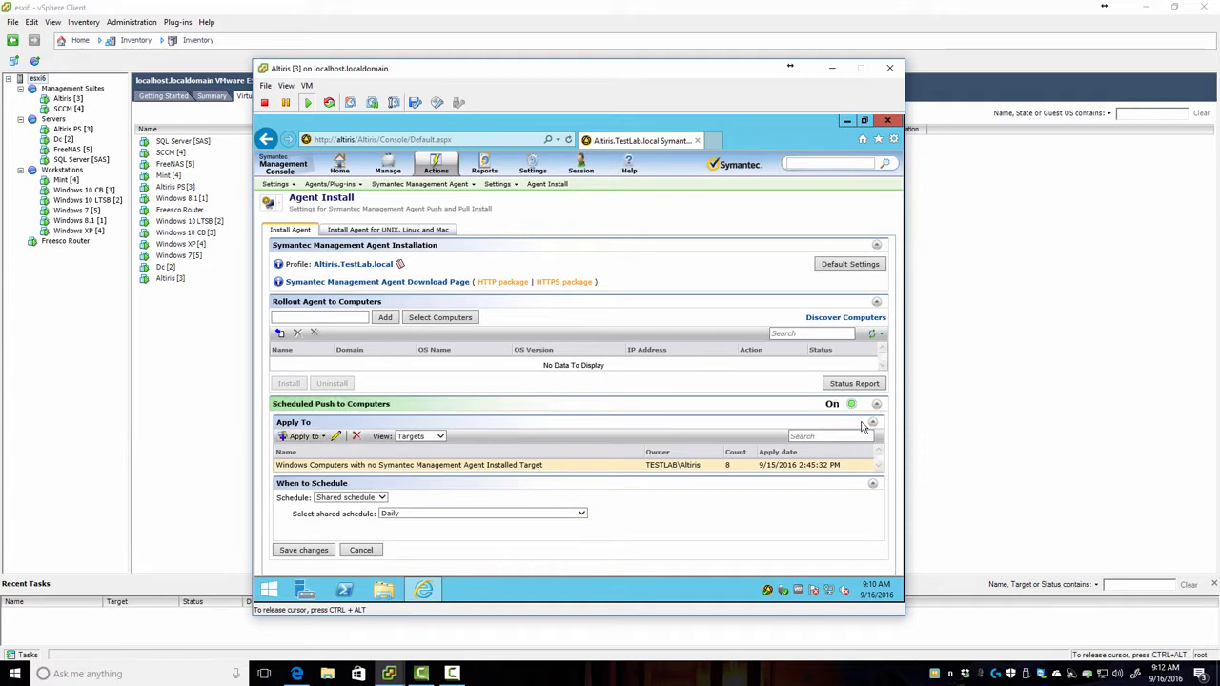
left_click(315, 552)
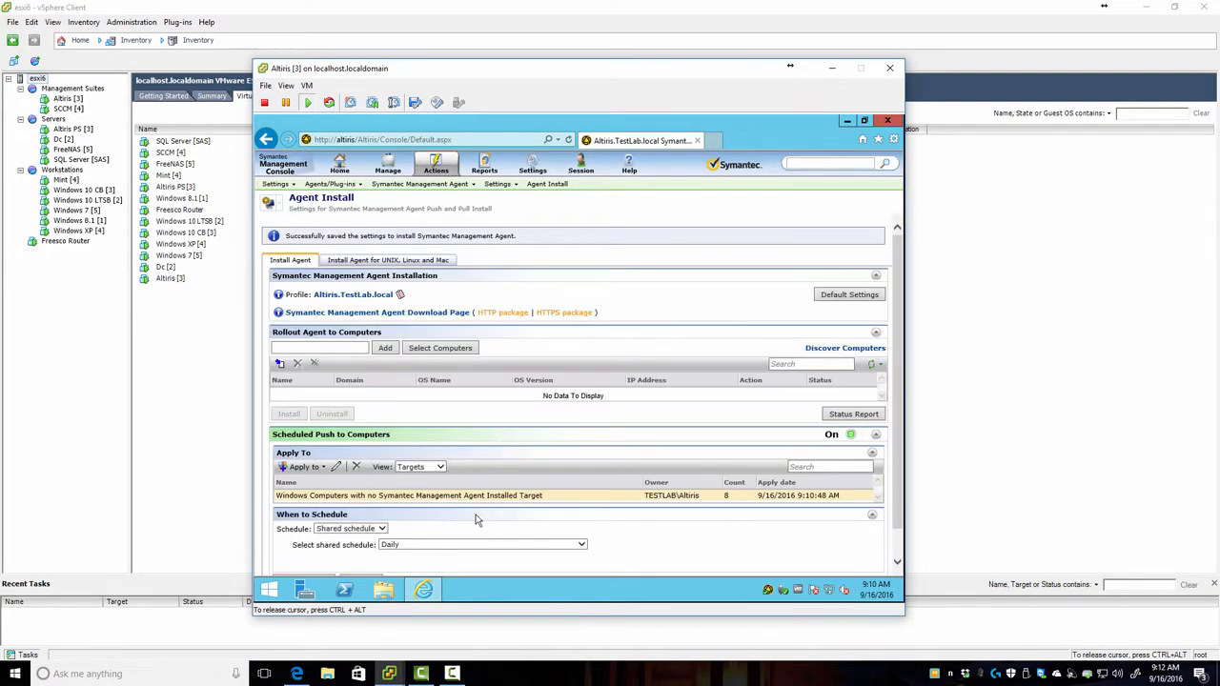
left_click(68, 211)
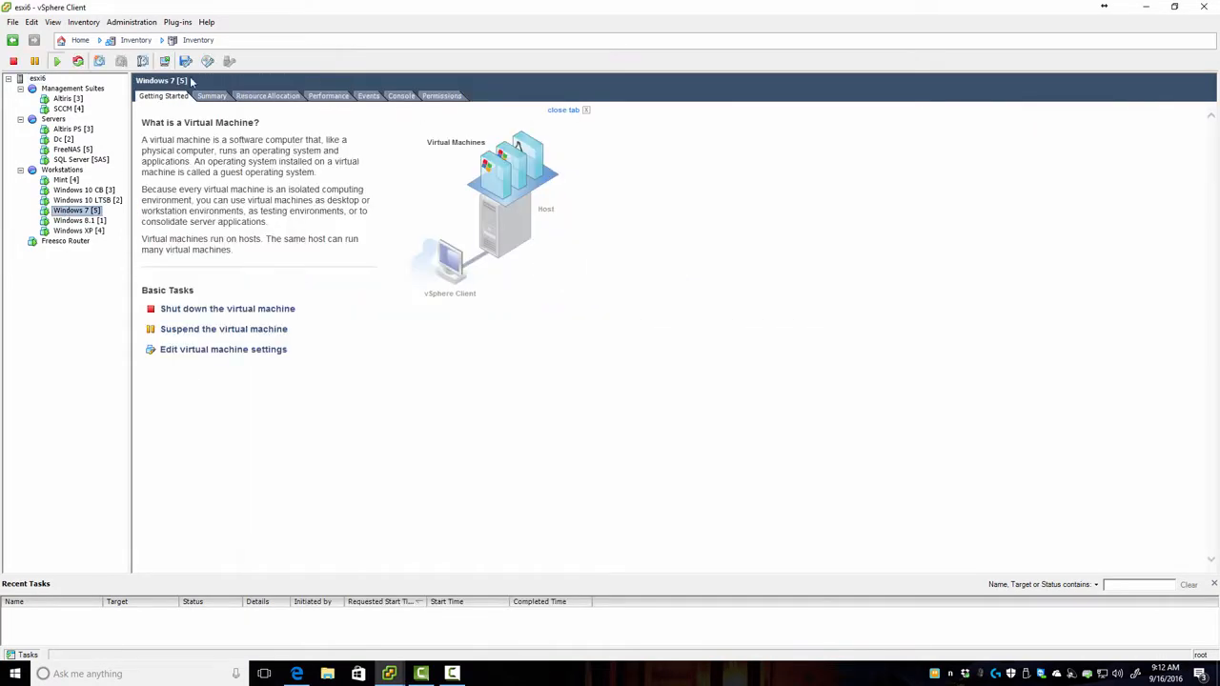
Step: Launch the Windows 7 [5] VM console, then switch back to the Altiris VM console
left_click(166, 62)
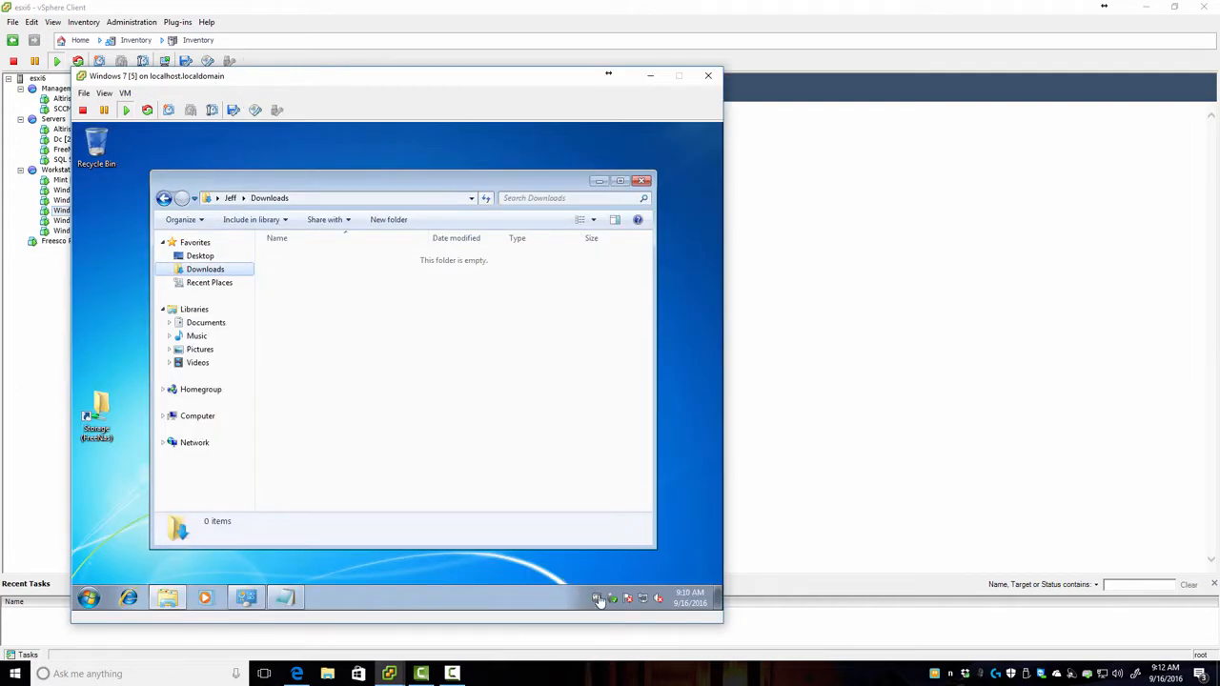
left_click(817, 434)
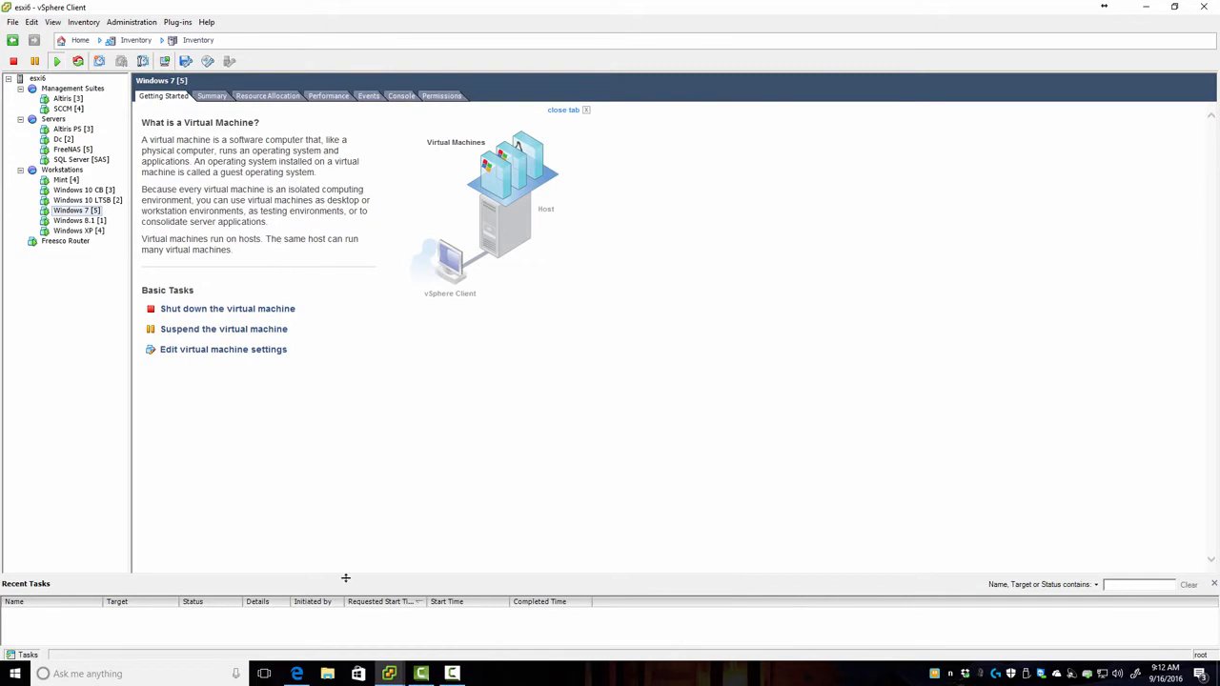
mouse_move(389, 674)
left_click(429, 629)
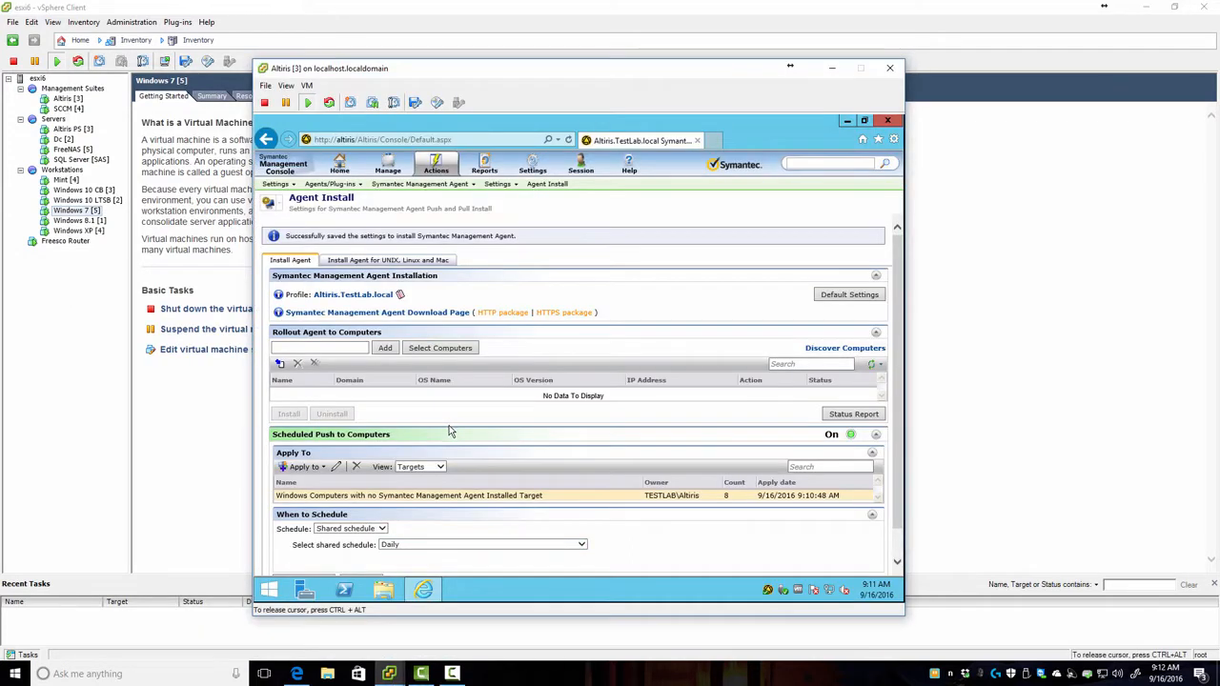
Step: Schedule the agent push for 9/16/2016 at 09:12, repeating every 1 minute
left_click(381, 529)
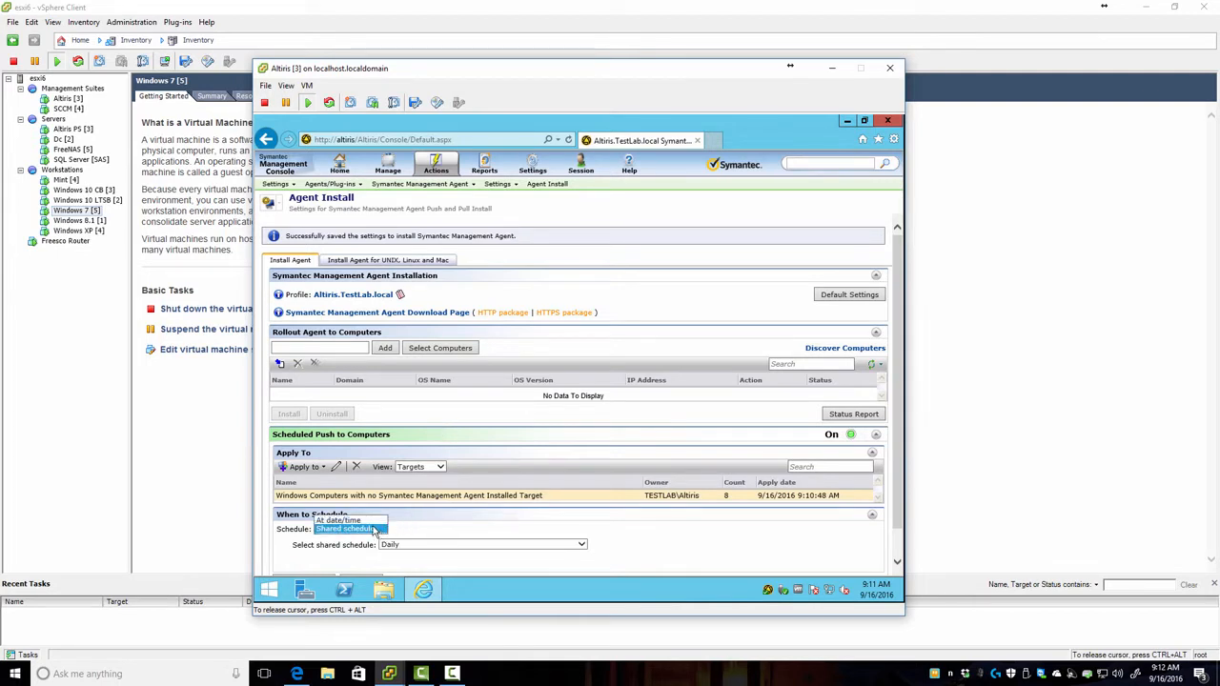
left_click(363, 521)
scroll(546, 539, "down", 1)
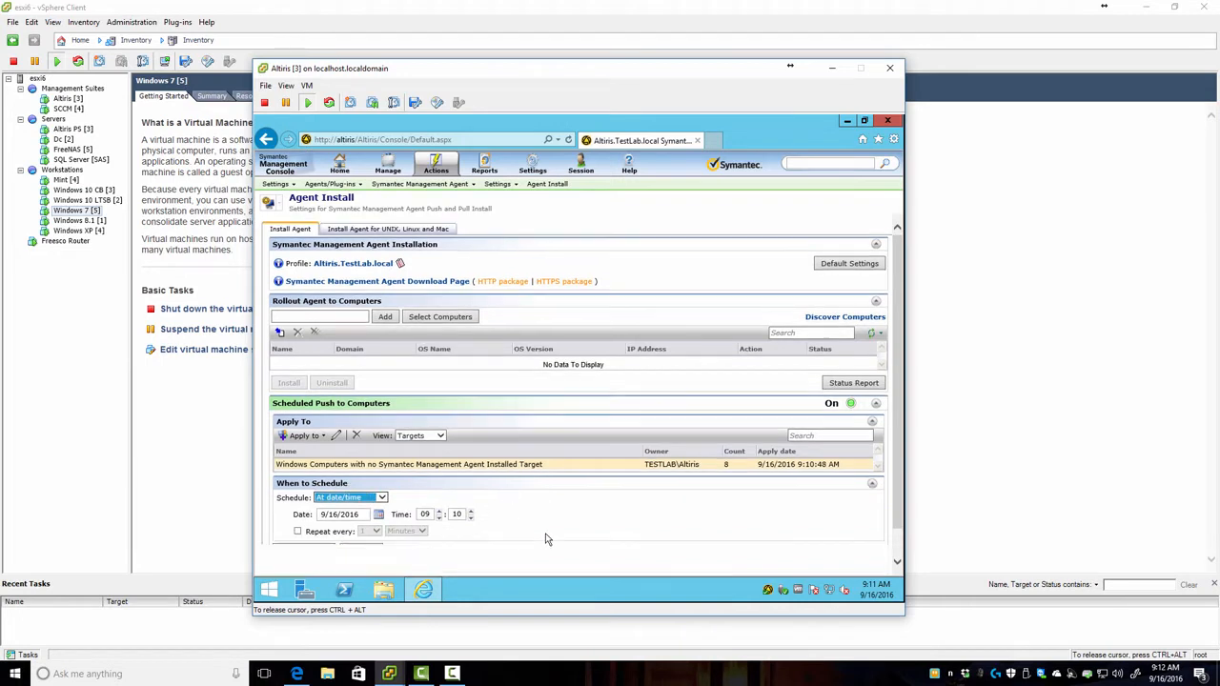
left_click(297, 532)
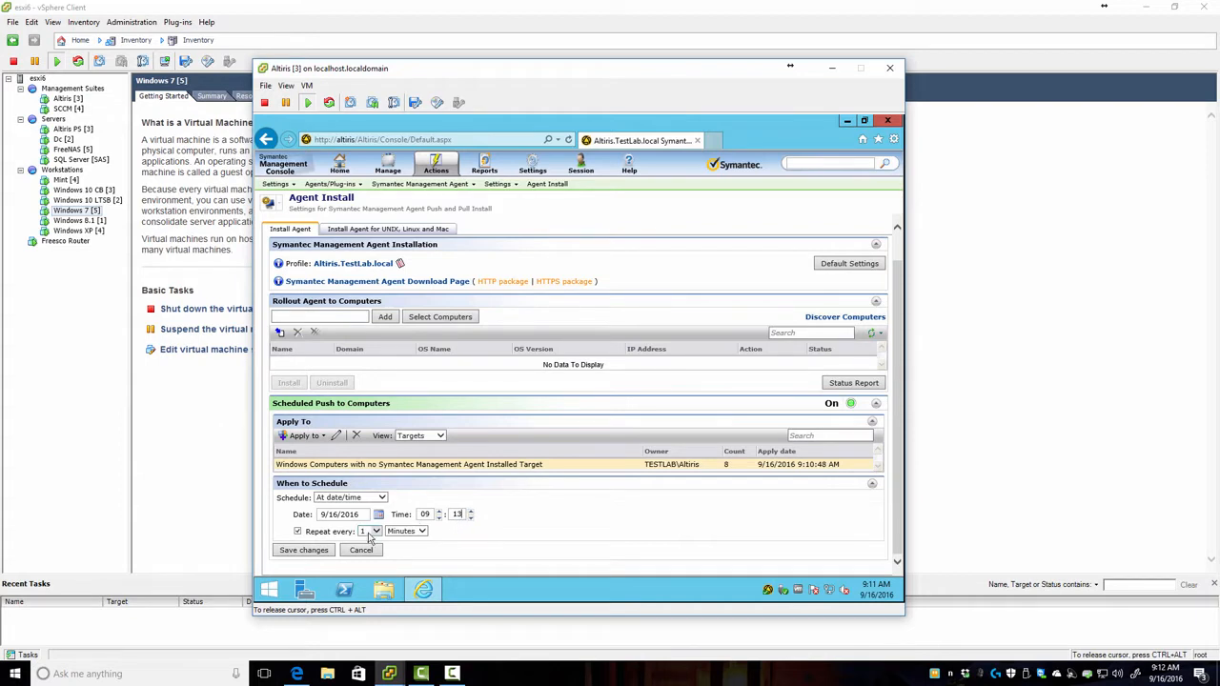
left_click(327, 552)
left_click(874, 593)
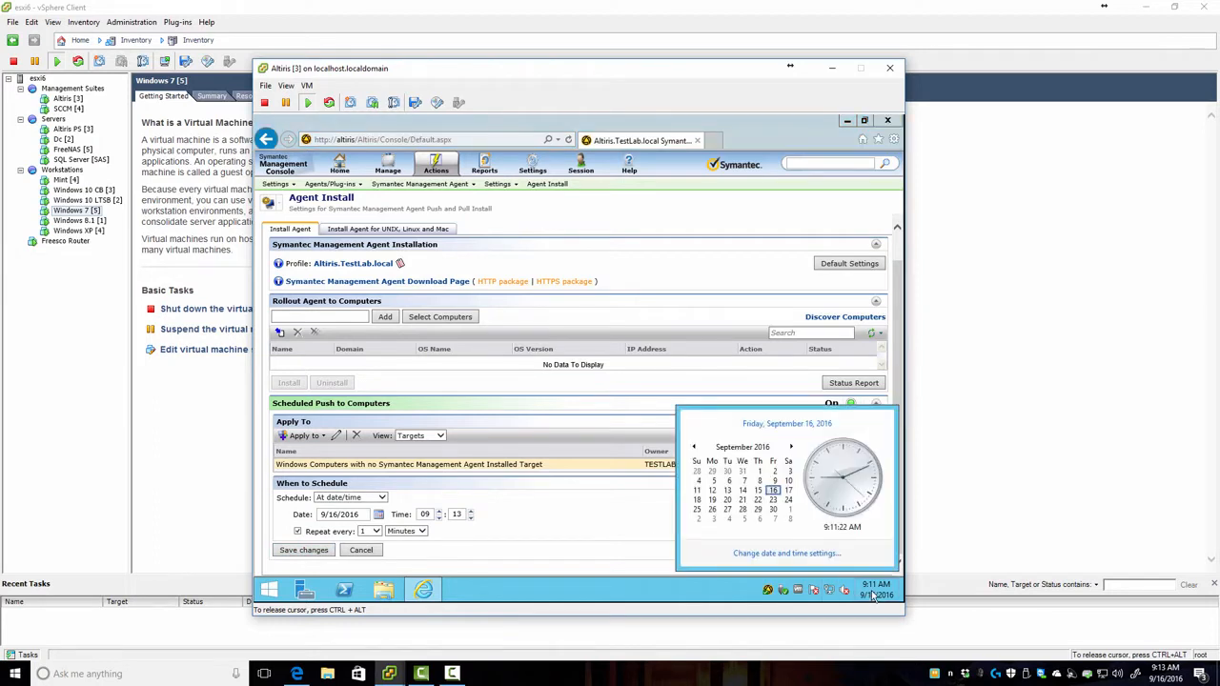
left_click(456, 515)
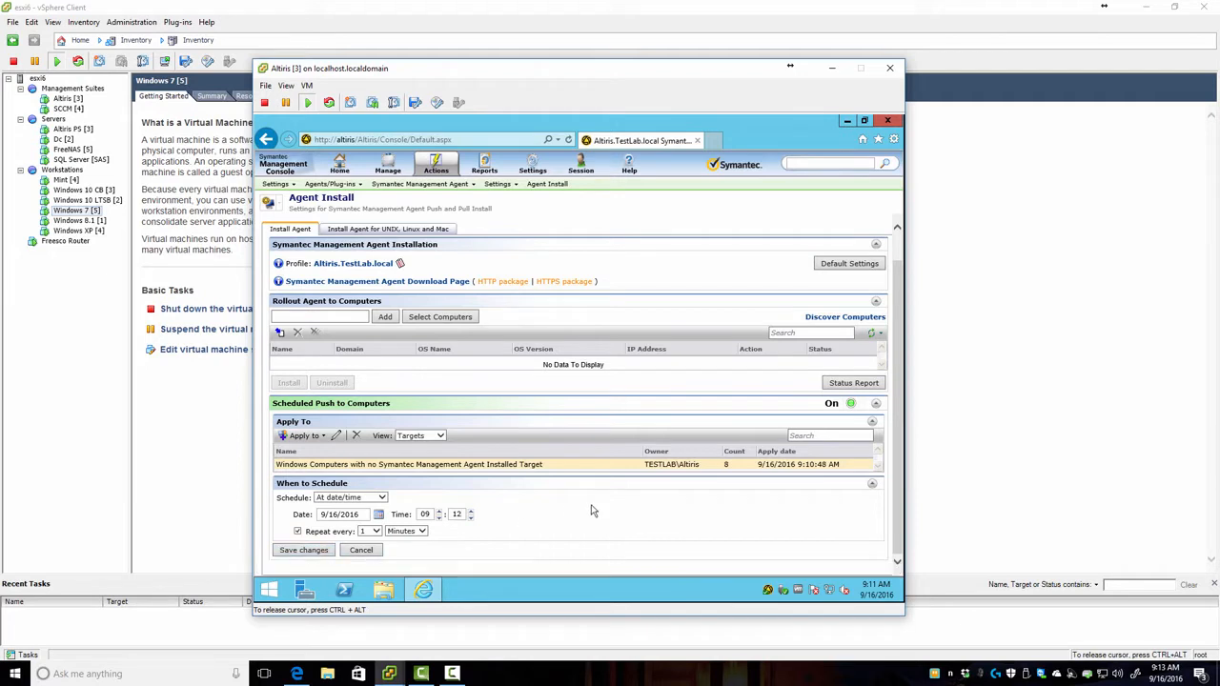
left_click(869, 591)
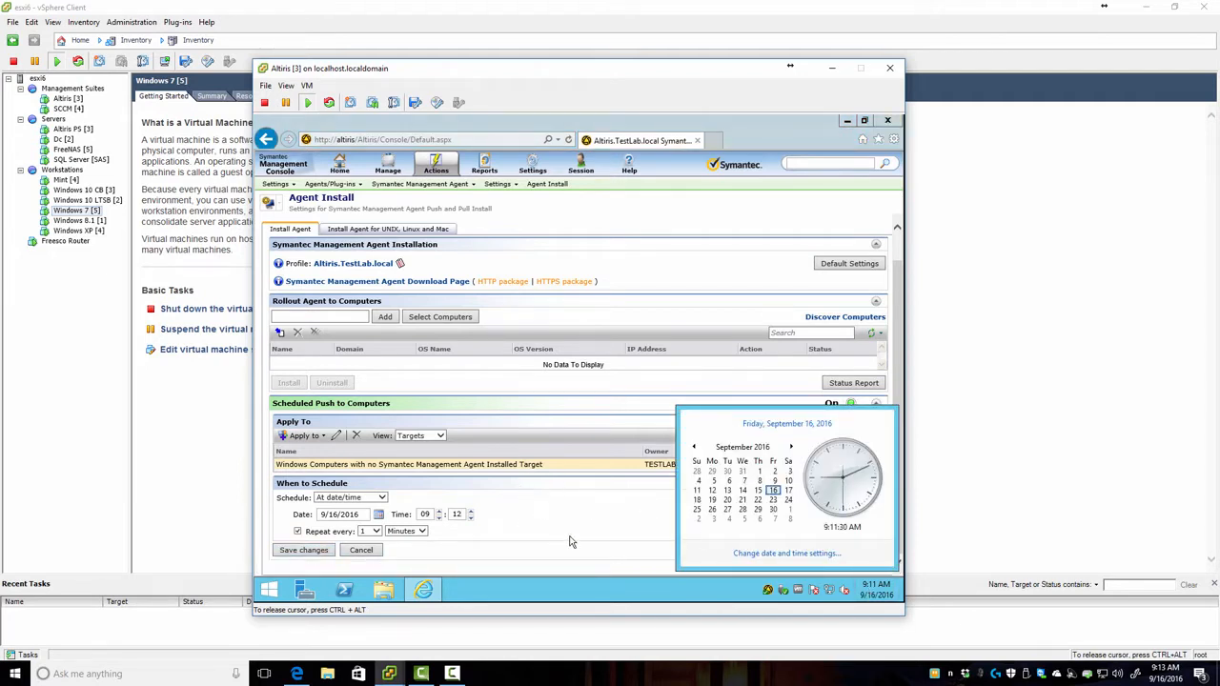
left_click(713, 141)
Step: Open the All Computers list through Manage > Computers in a new console tab
left_click(714, 141)
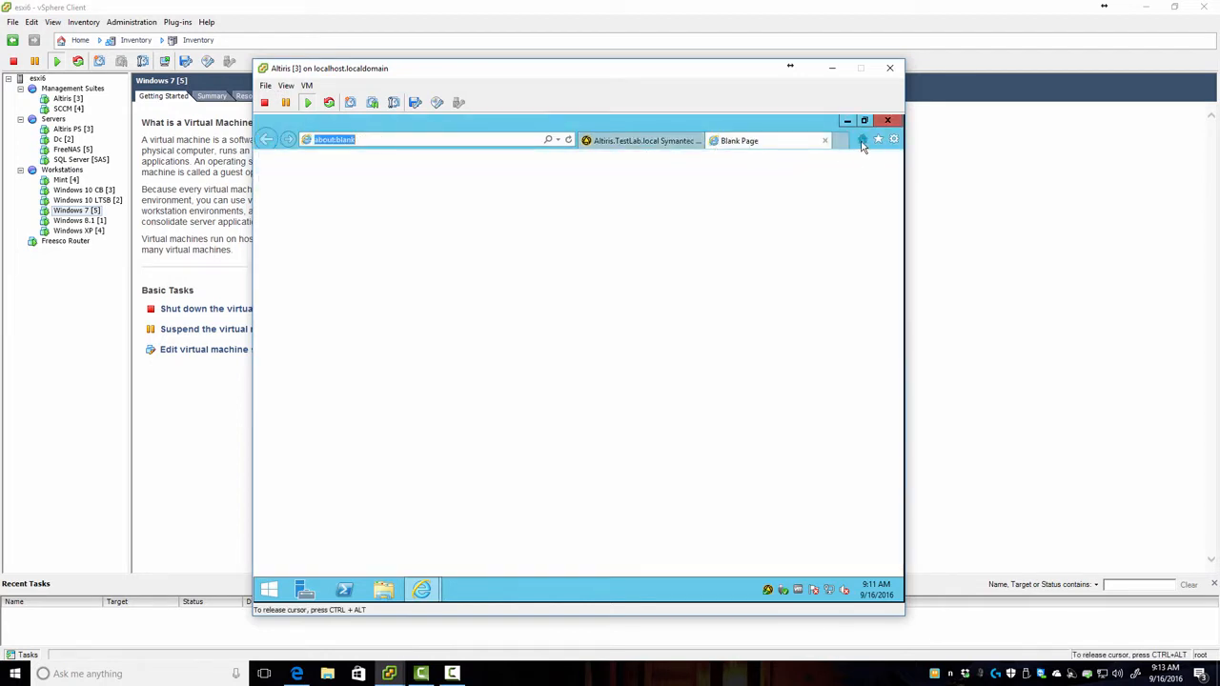
left_click(862, 139)
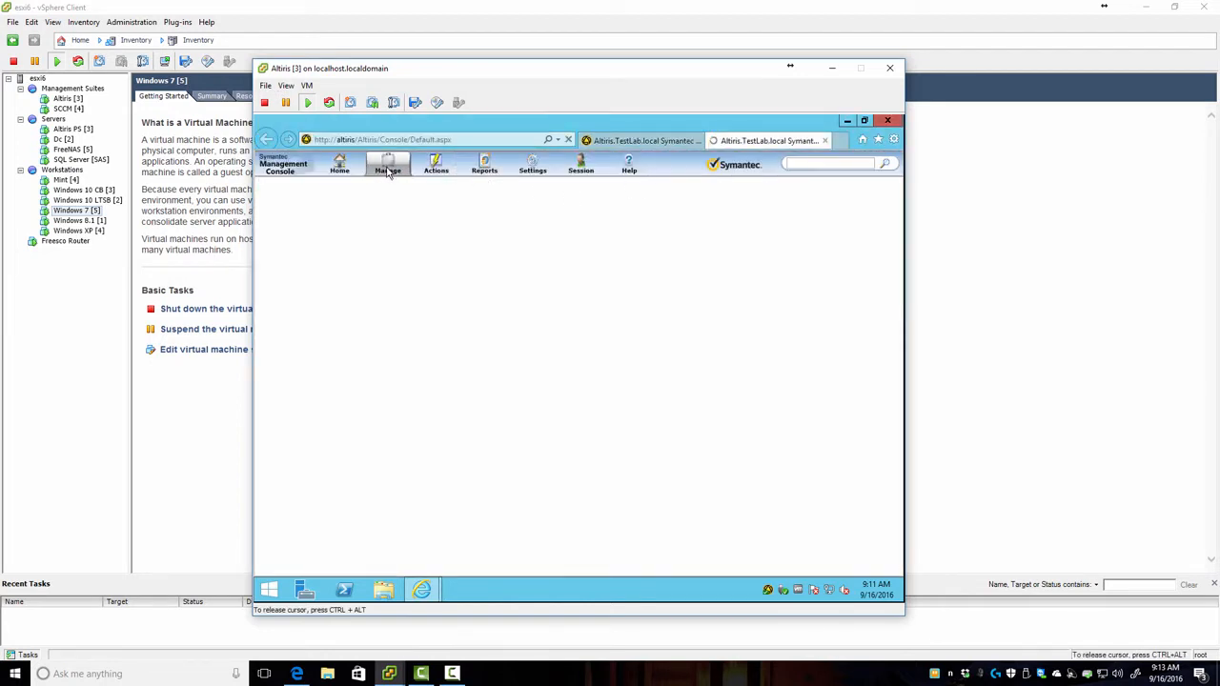
left_click(388, 172)
left_click(390, 218)
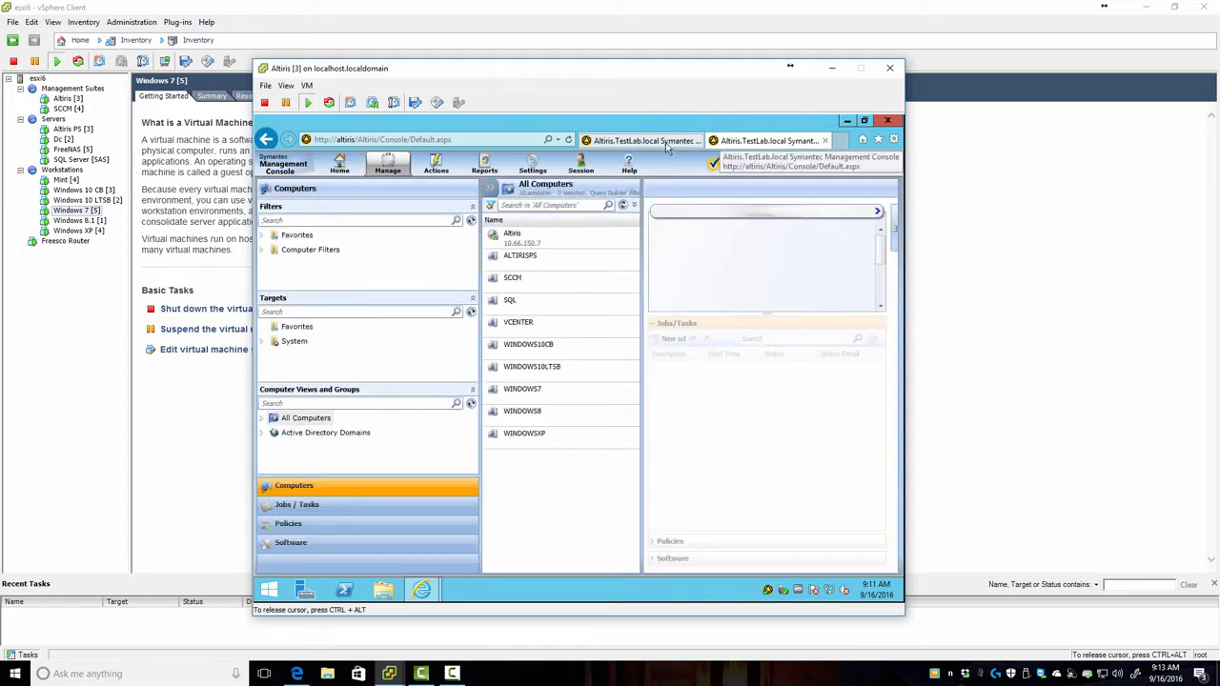
Step: Select ALTIRISPS in the All Computers list and review its actions menu
left_click(641, 142)
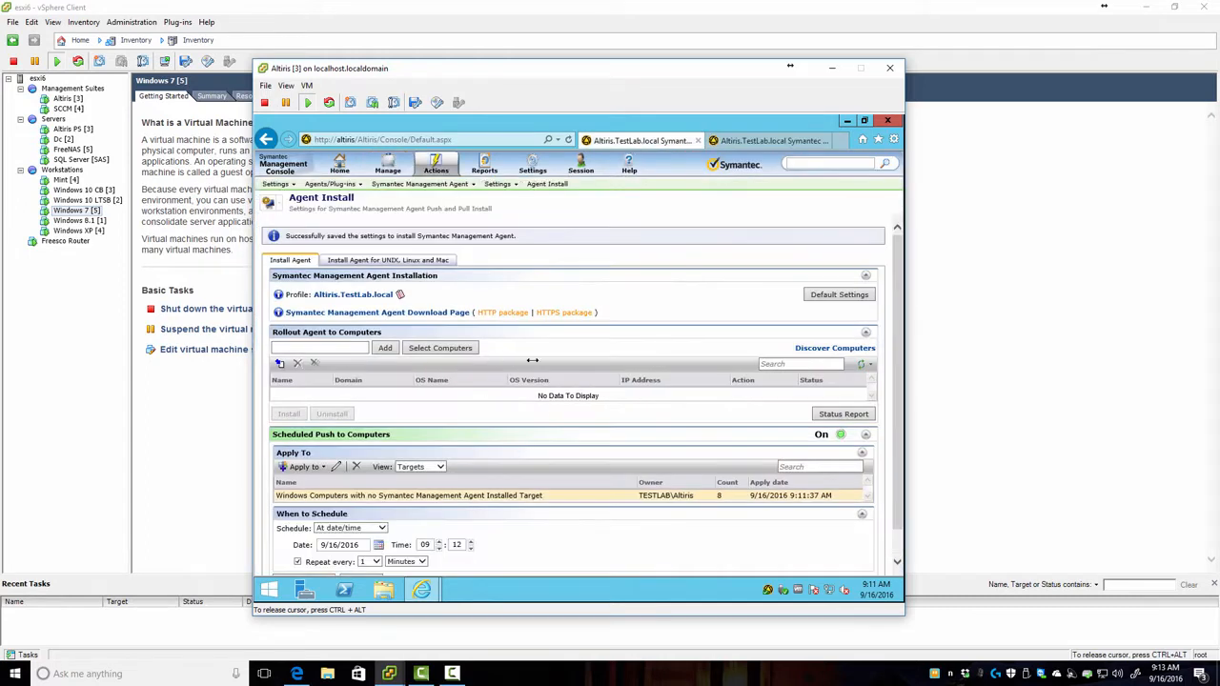
left_click(773, 141)
left_click(515, 259)
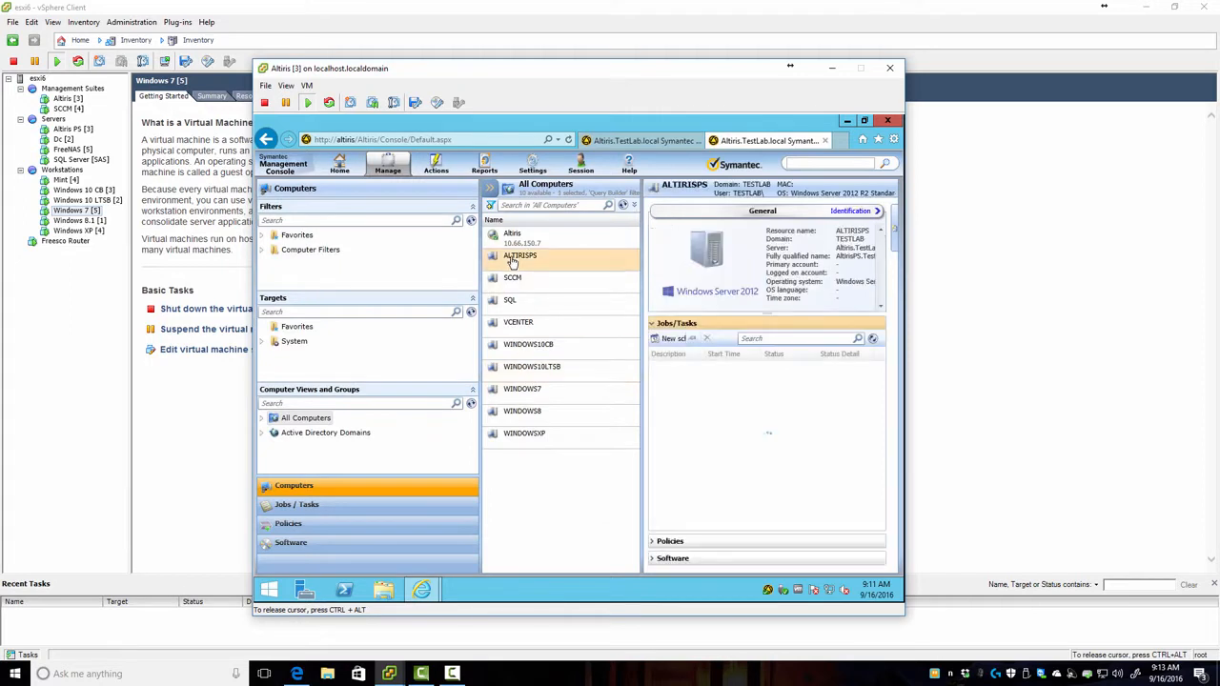
right_click(513, 262)
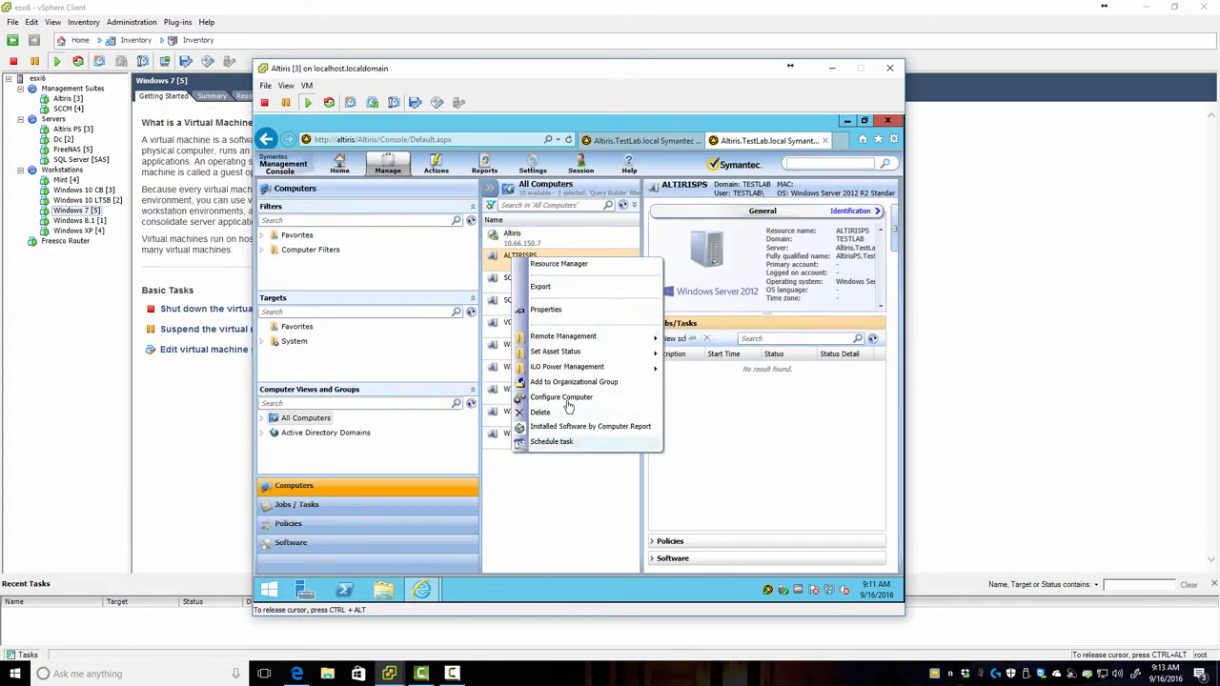
left_click(784, 463)
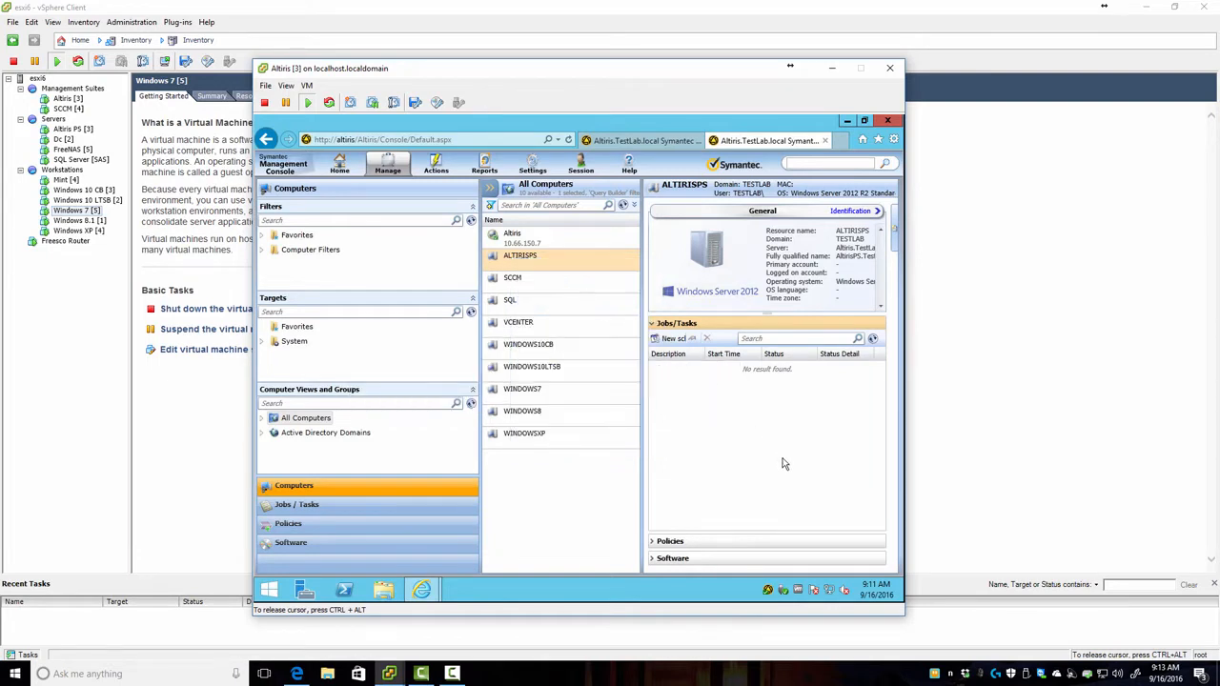
Step: Return to the Agent Install page and bring the Windows 7 VM console forward
left_click(625, 140)
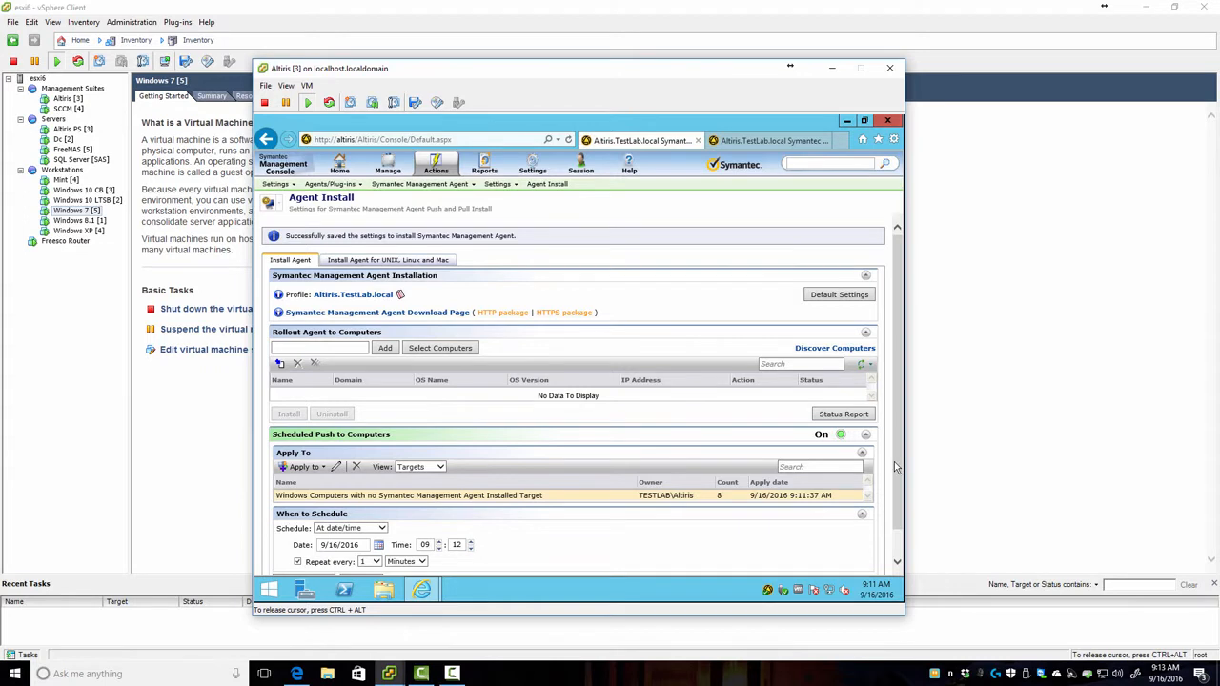
scroll(901, 474, "down", 1)
mouse_move(879, 590)
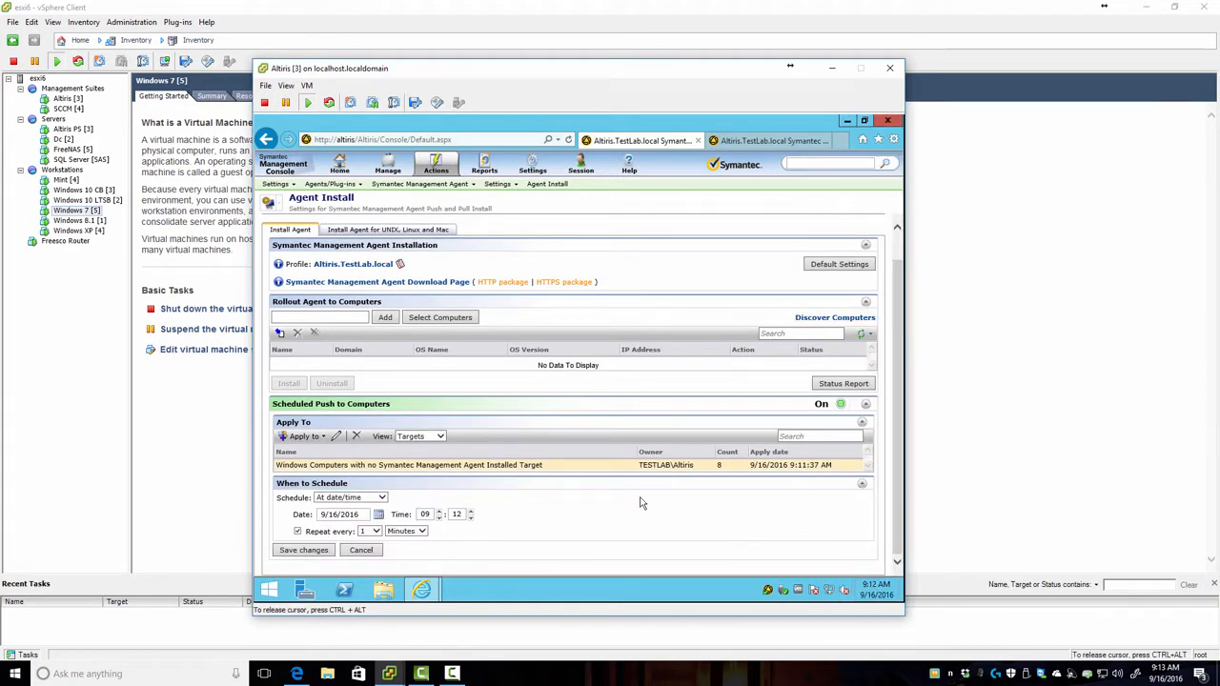
left_click_drag(507, 69, 760, 26)
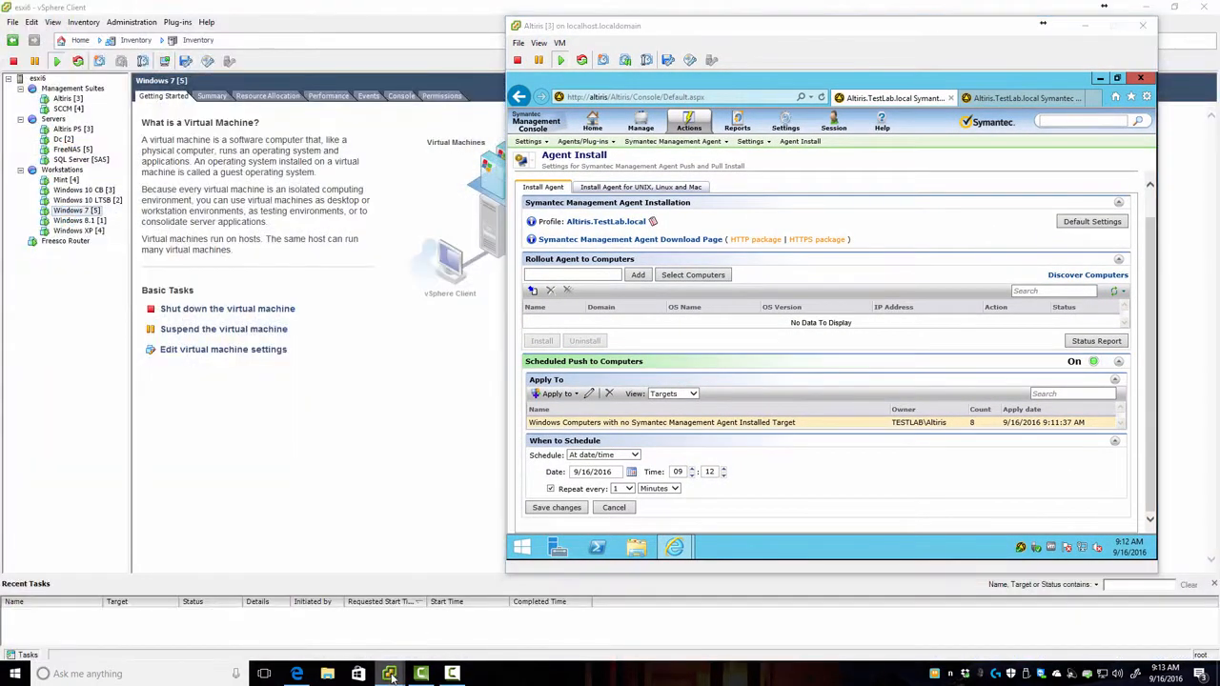
mouse_move(389, 674)
left_click(506, 615)
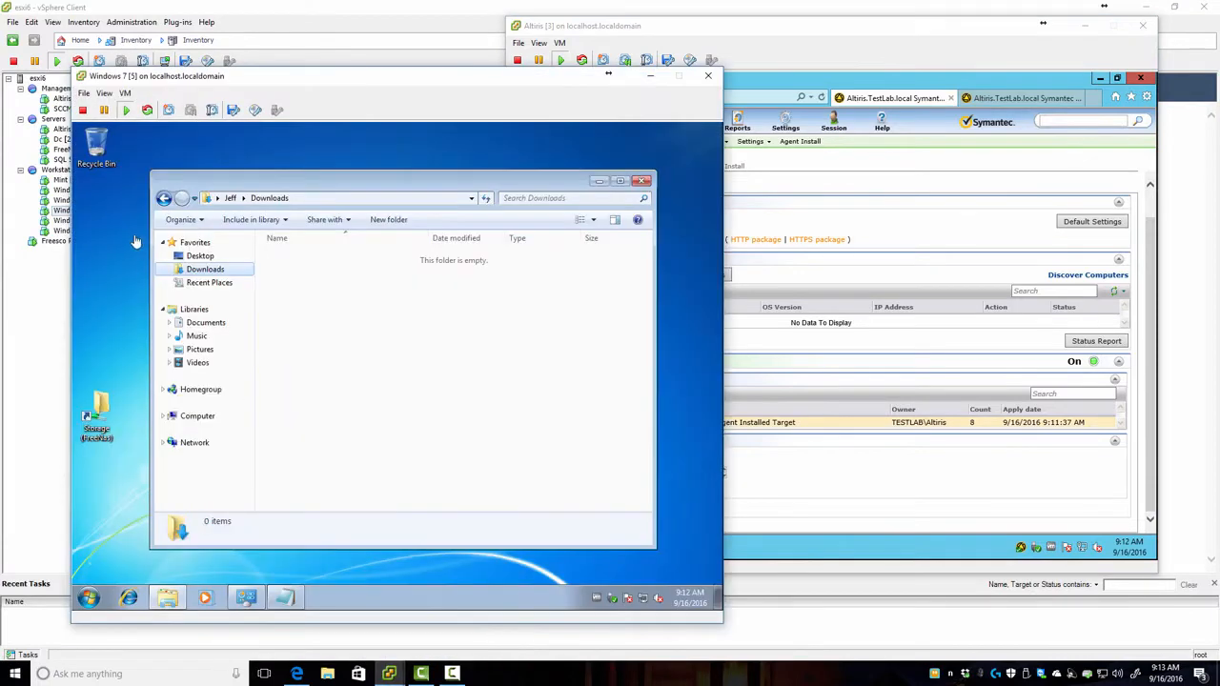
Step: Start Task Manager on Windows 7 and widen Image Name to show AltirisAgentInstSvc.exe *32
right_click(463, 600)
left_click(505, 561)
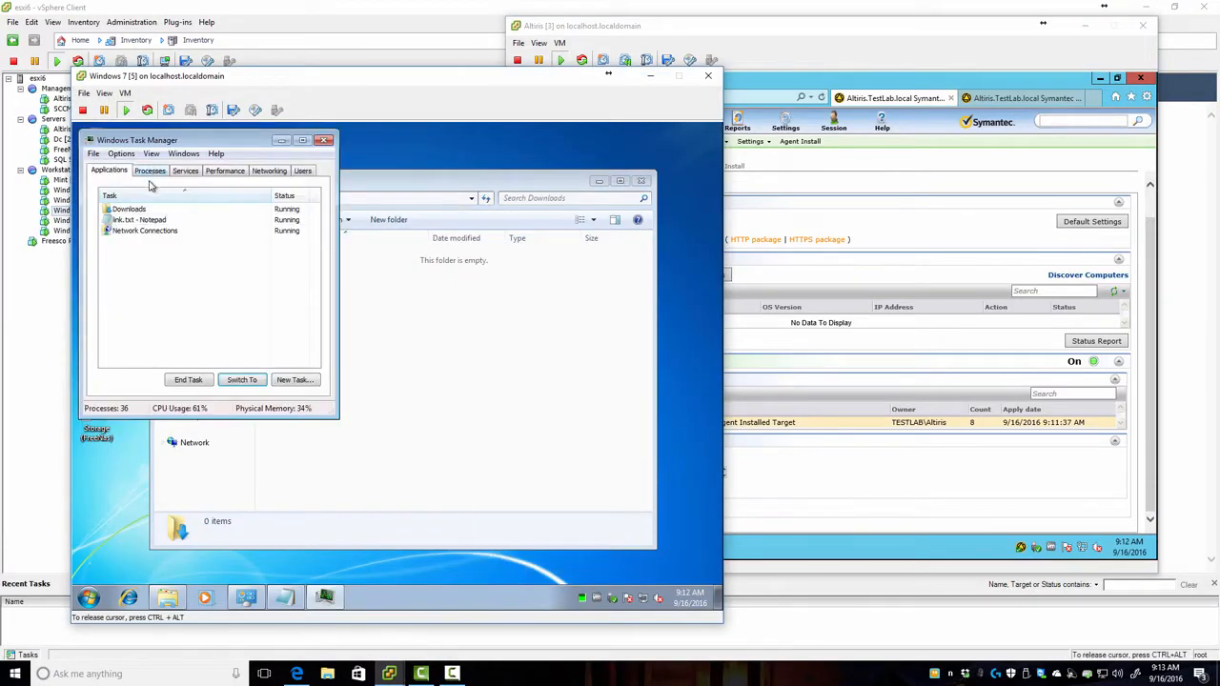
left_click(150, 172)
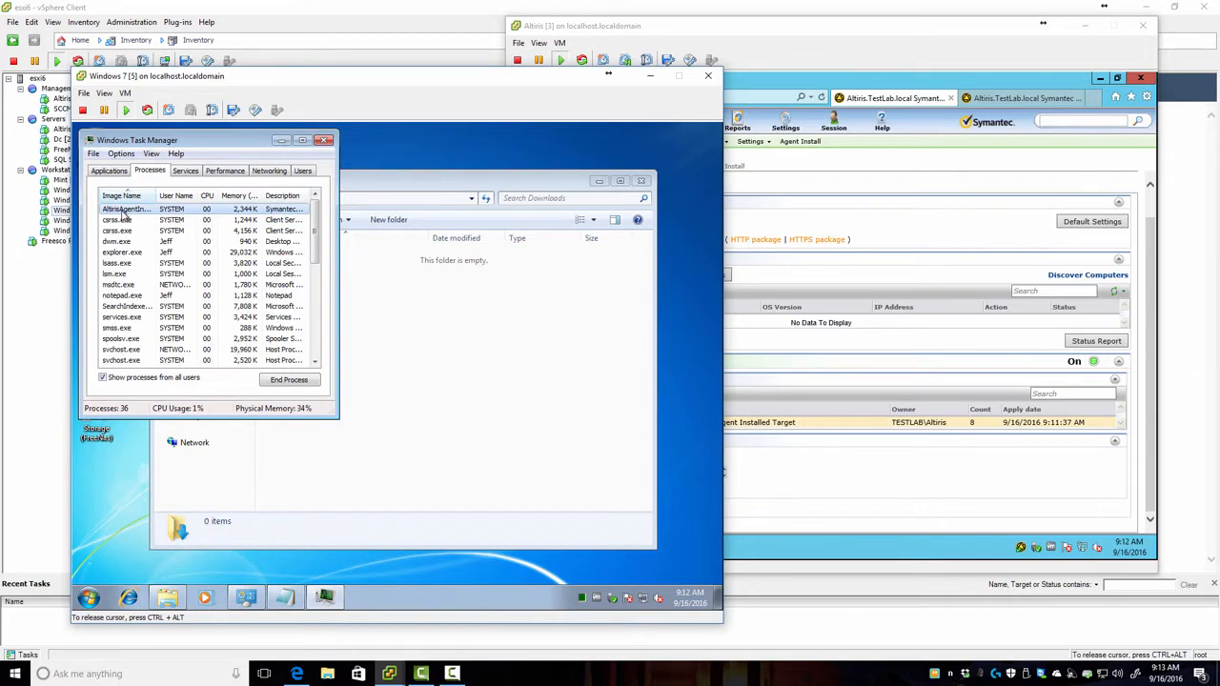
left_click_drag(156, 196, 202, 196)
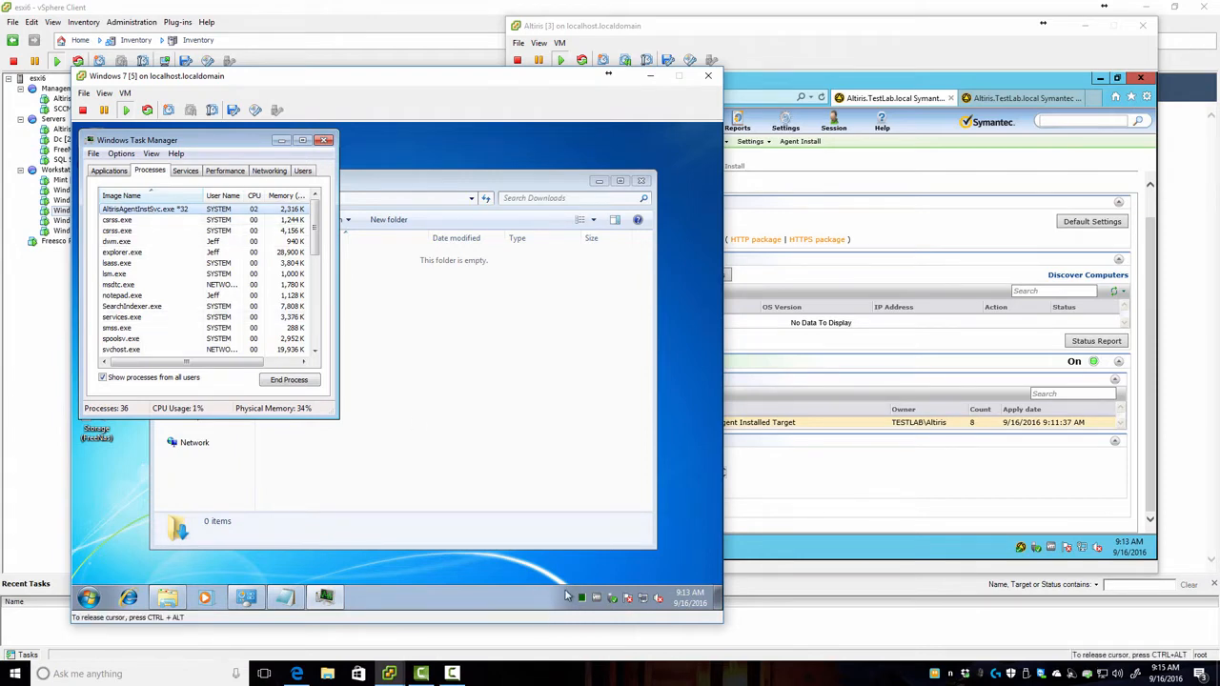
left_click_drag(302, 77, 376, 75)
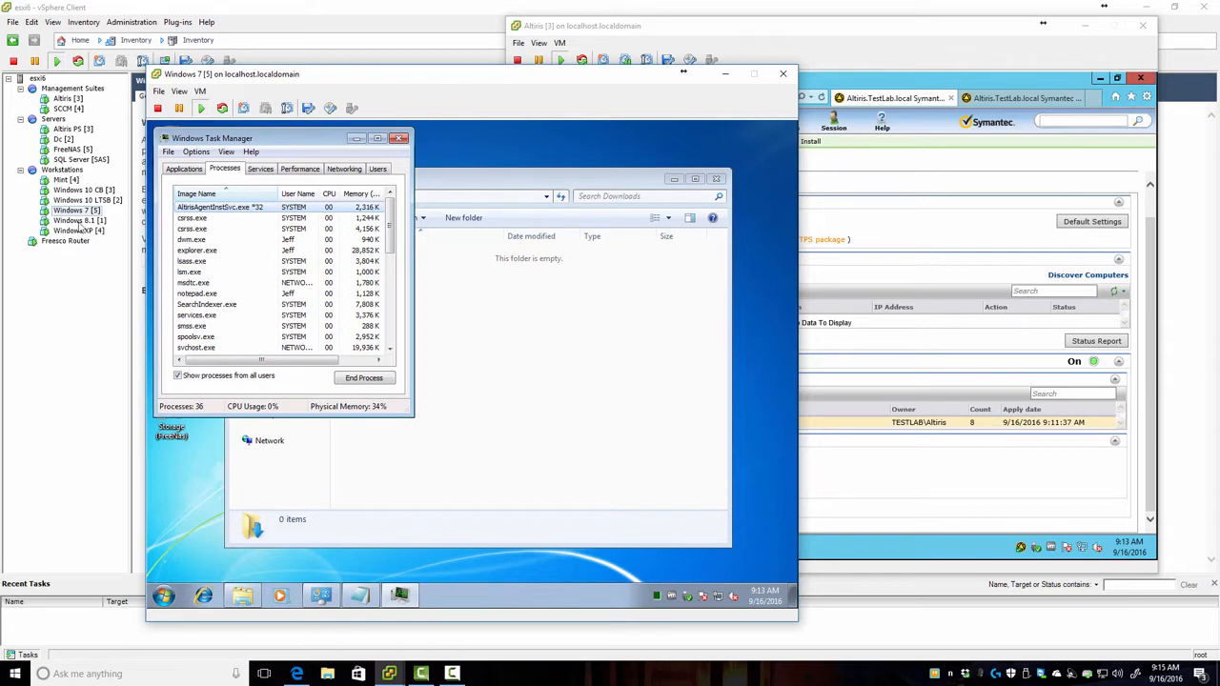
Step: Open a console for the SQL Server [SAS] VM and unlock it with its password
left_click(71, 160)
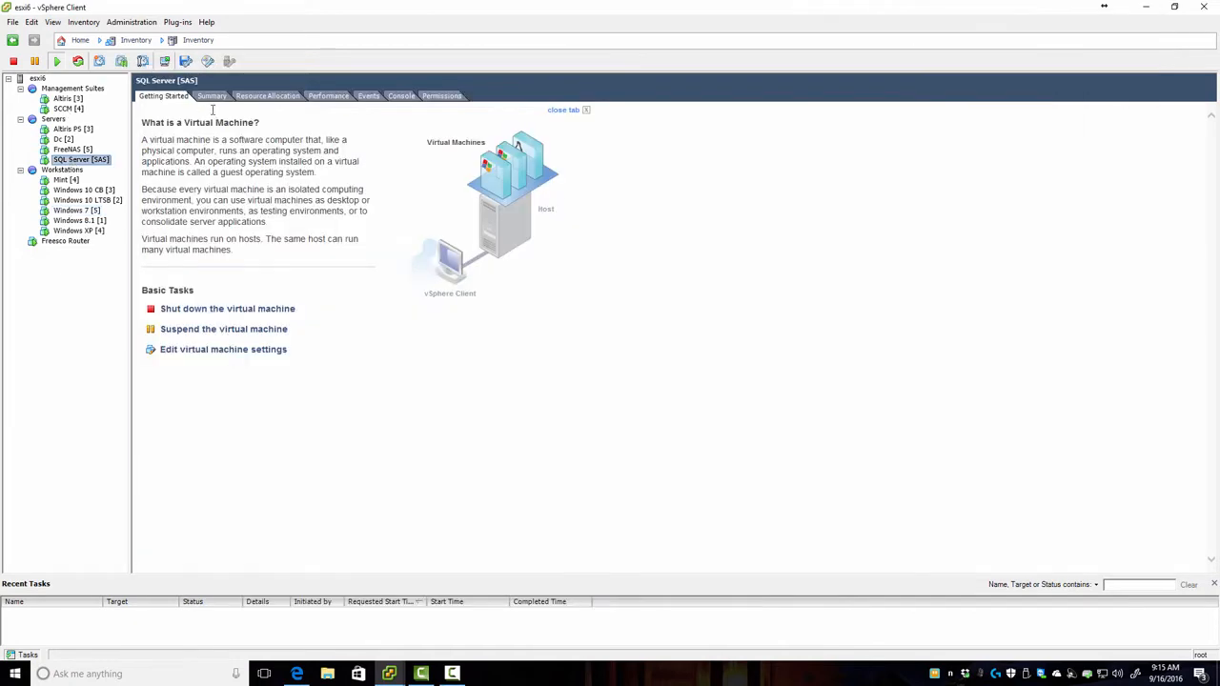
right_click(72, 161)
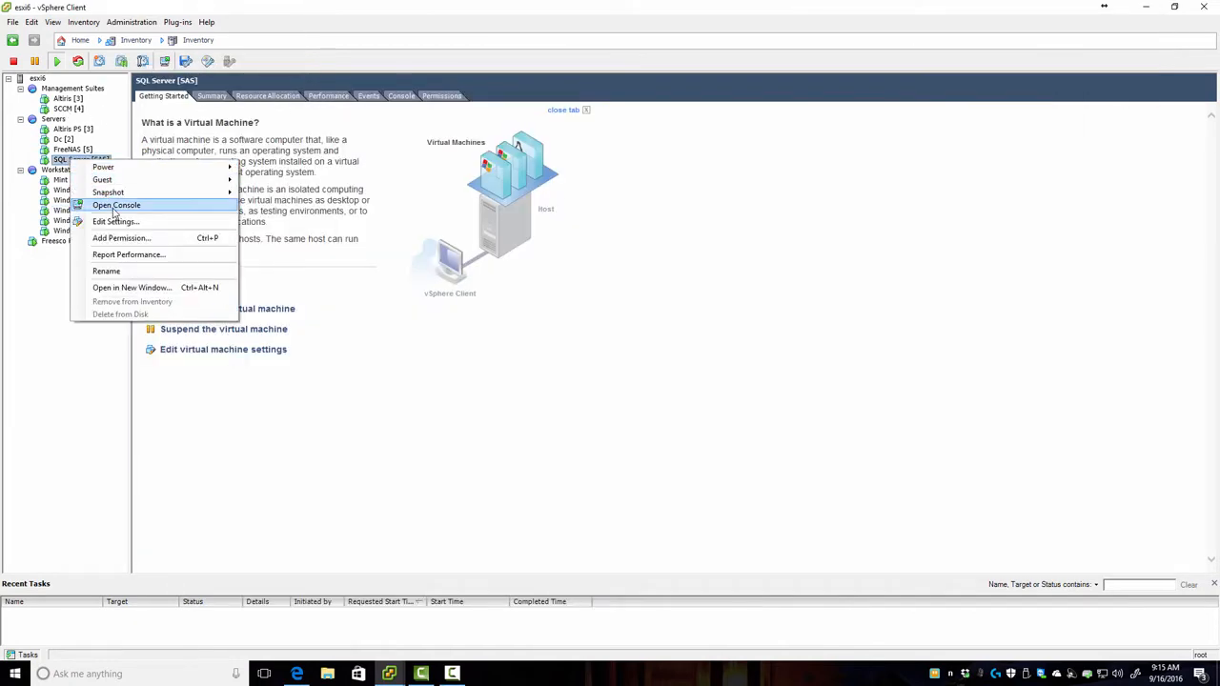
left_click(113, 205)
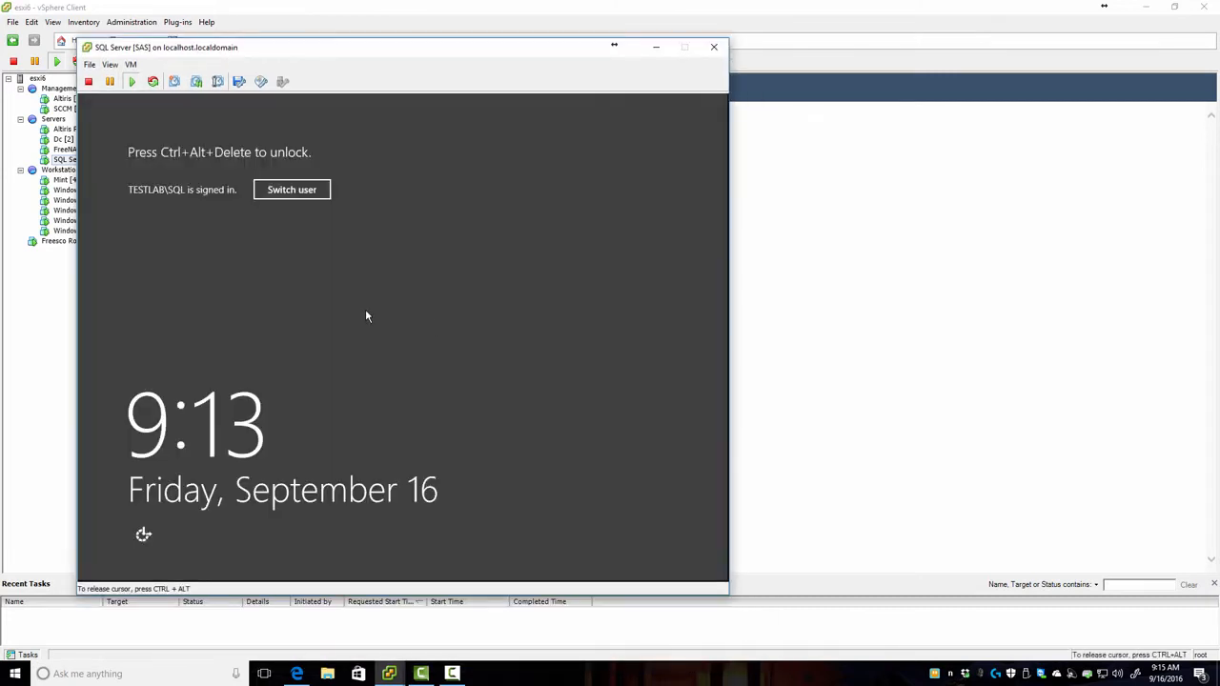
key("ctrl+alt+Insert")
type("***********")
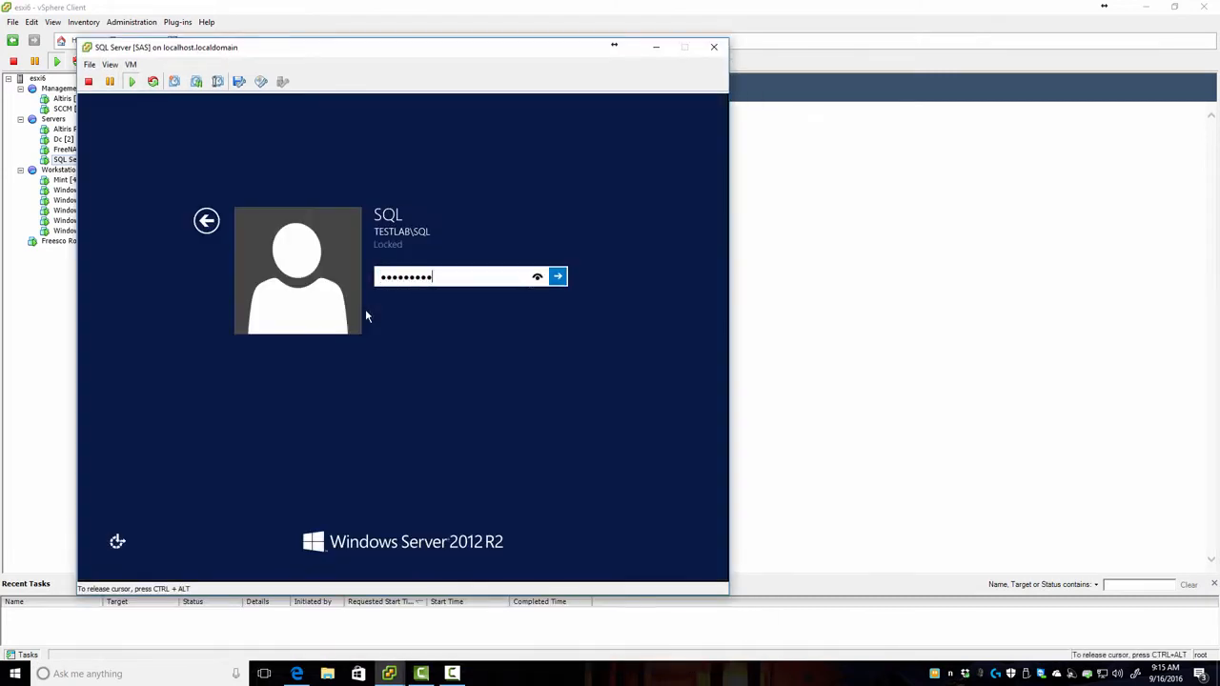
key("Return")
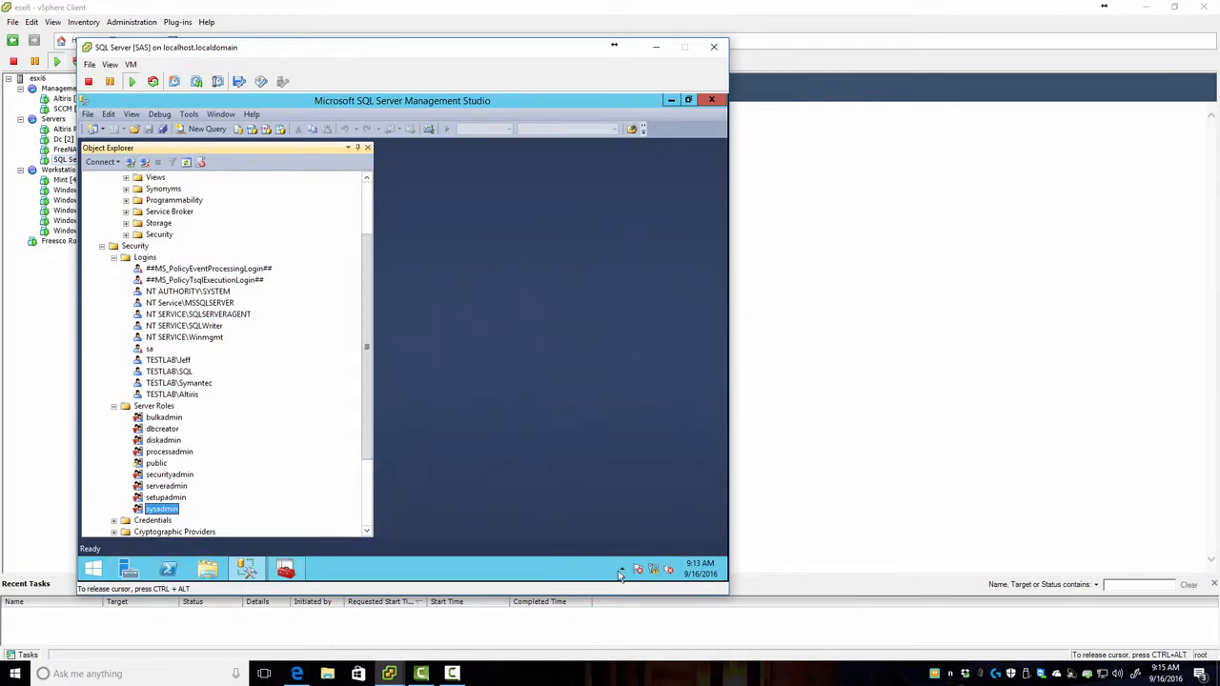
Step: Launch Task Manager from the SQL server's taskbar, then close its compact window
right_click(553, 574)
left_click(589, 553)
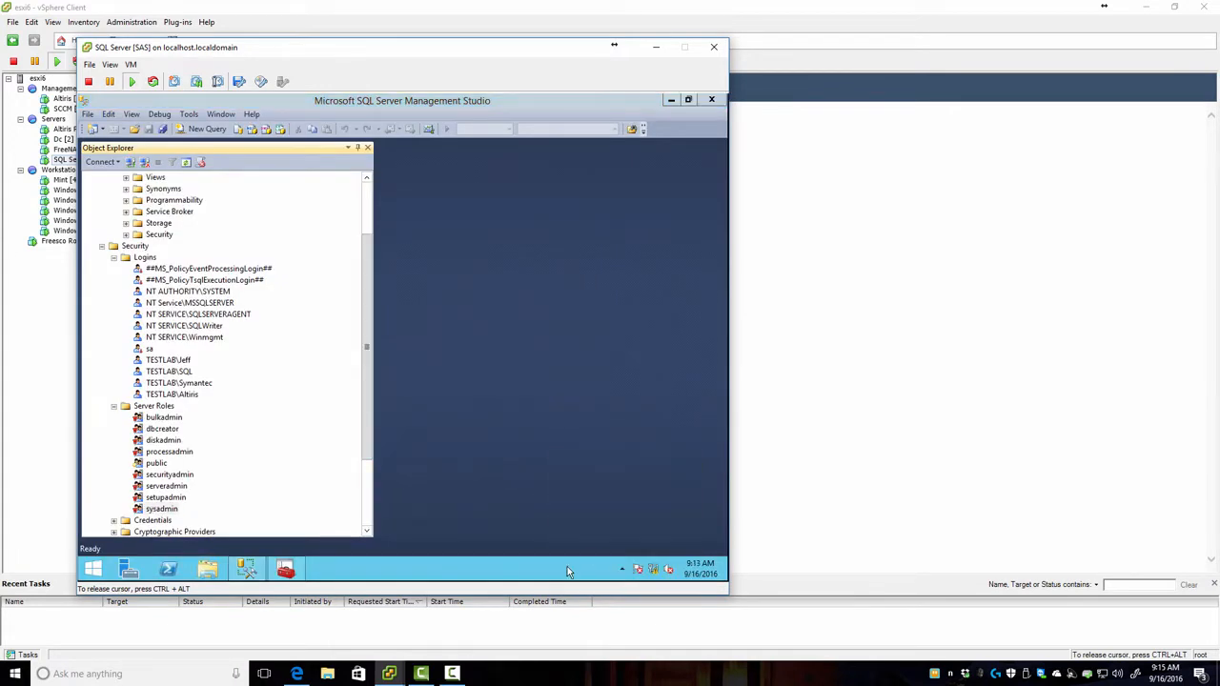
right_click(567, 566)
left_click(588, 542)
right_click(564, 568)
left_click(605, 526)
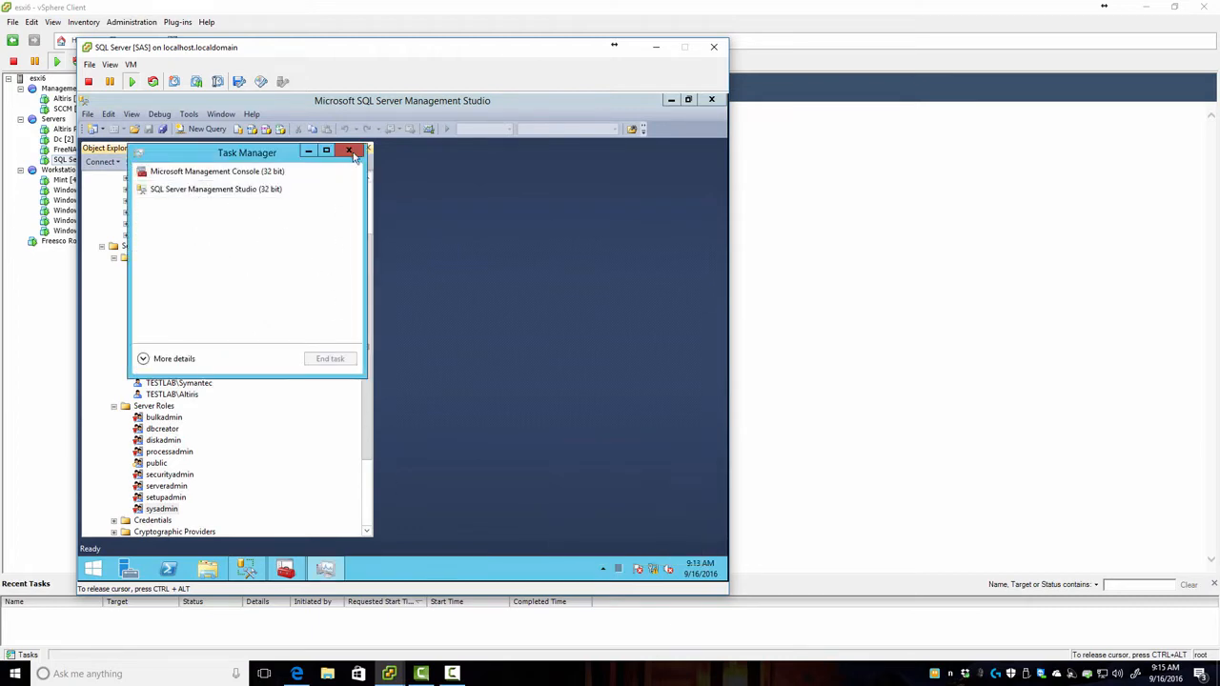
left_click(349, 151)
Step: Set the SQL server's taskbar to always show all notification area icons
right_click(551, 568)
left_click(553, 558)
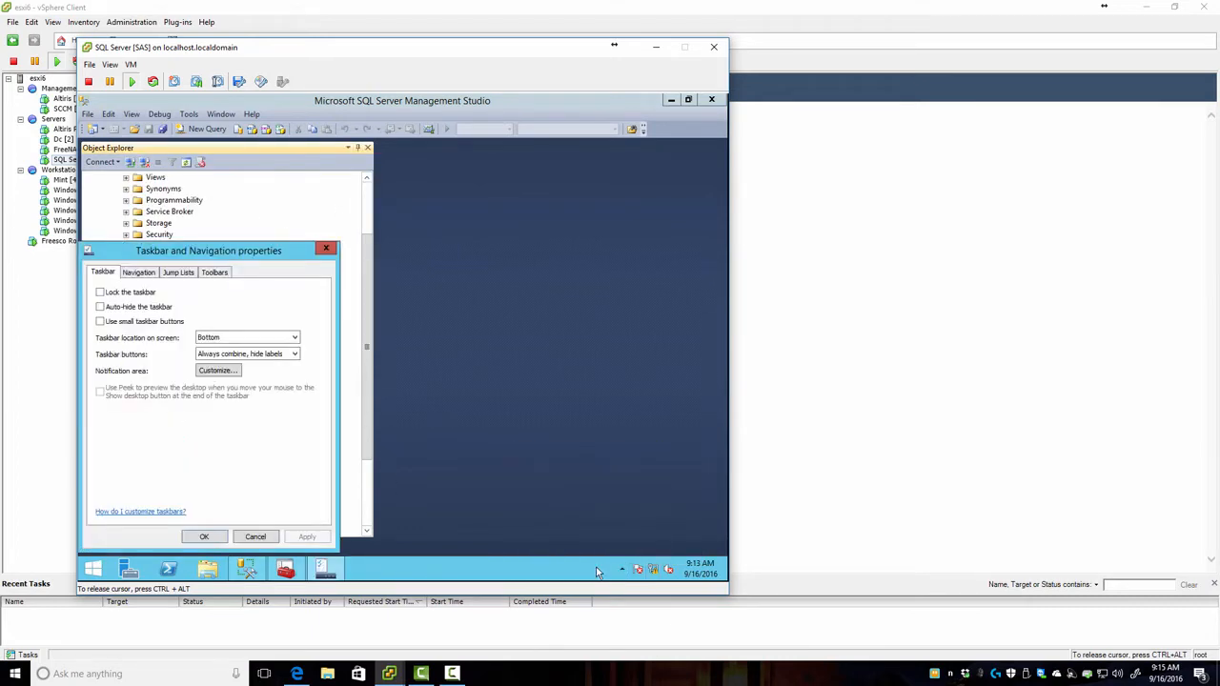
left_click(216, 370)
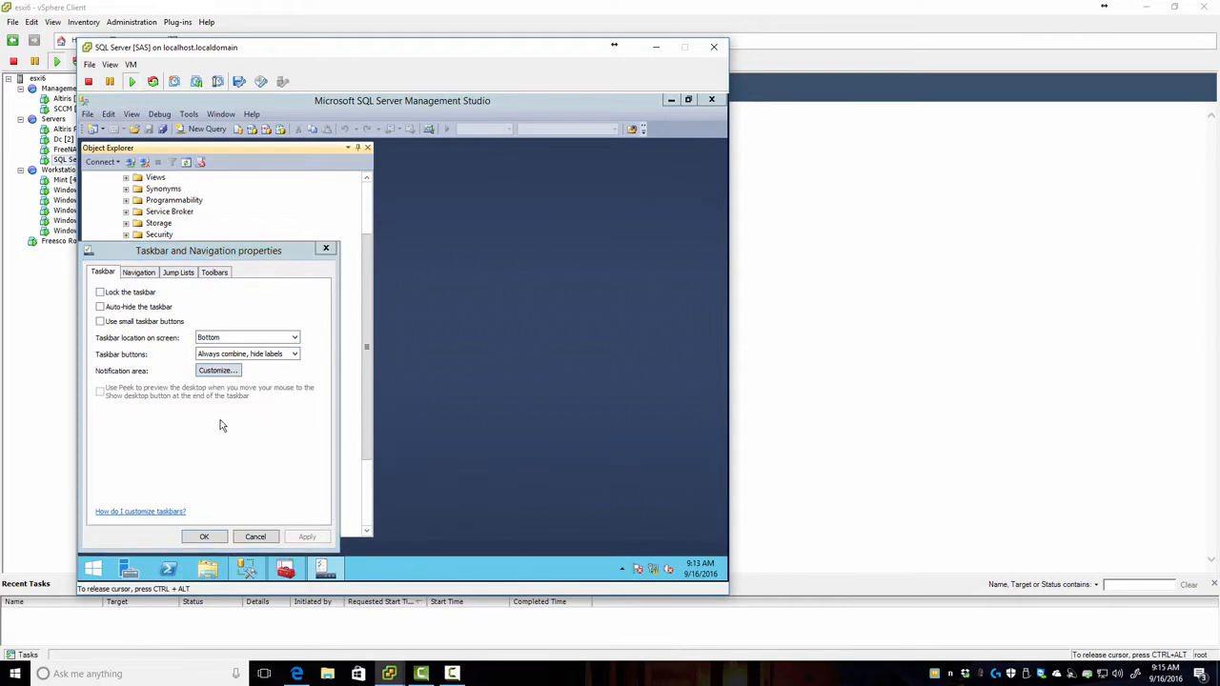
left_click(271, 474)
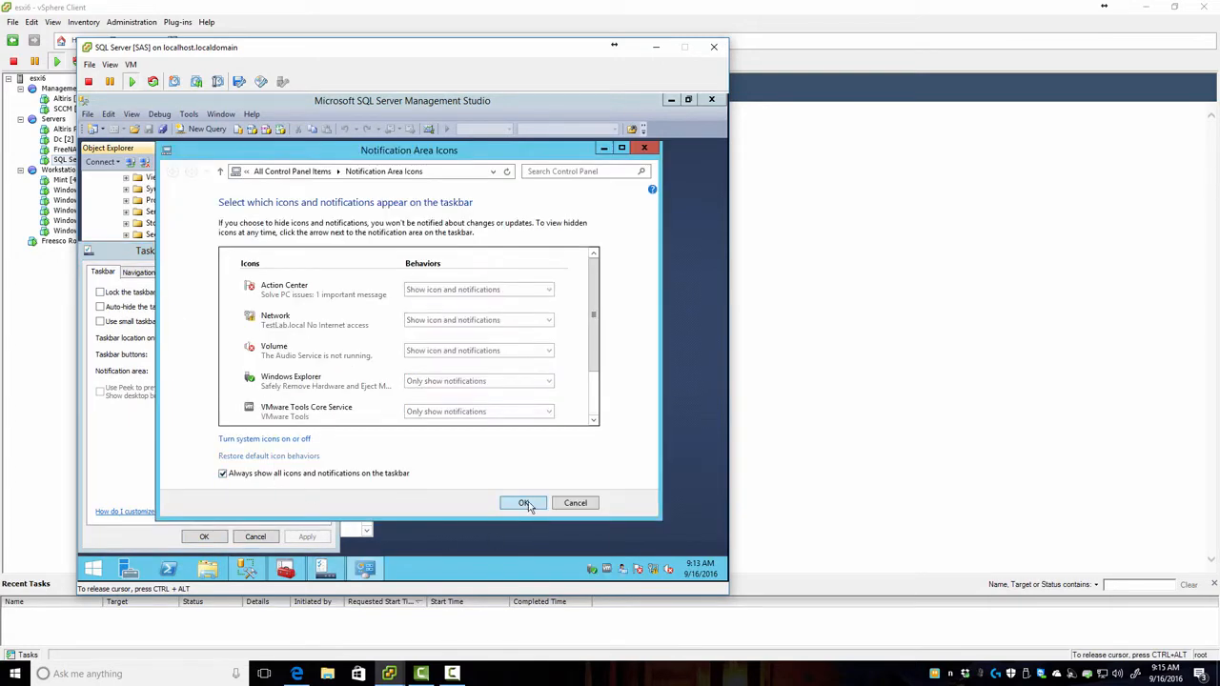
left_click(527, 503)
left_click(204, 537)
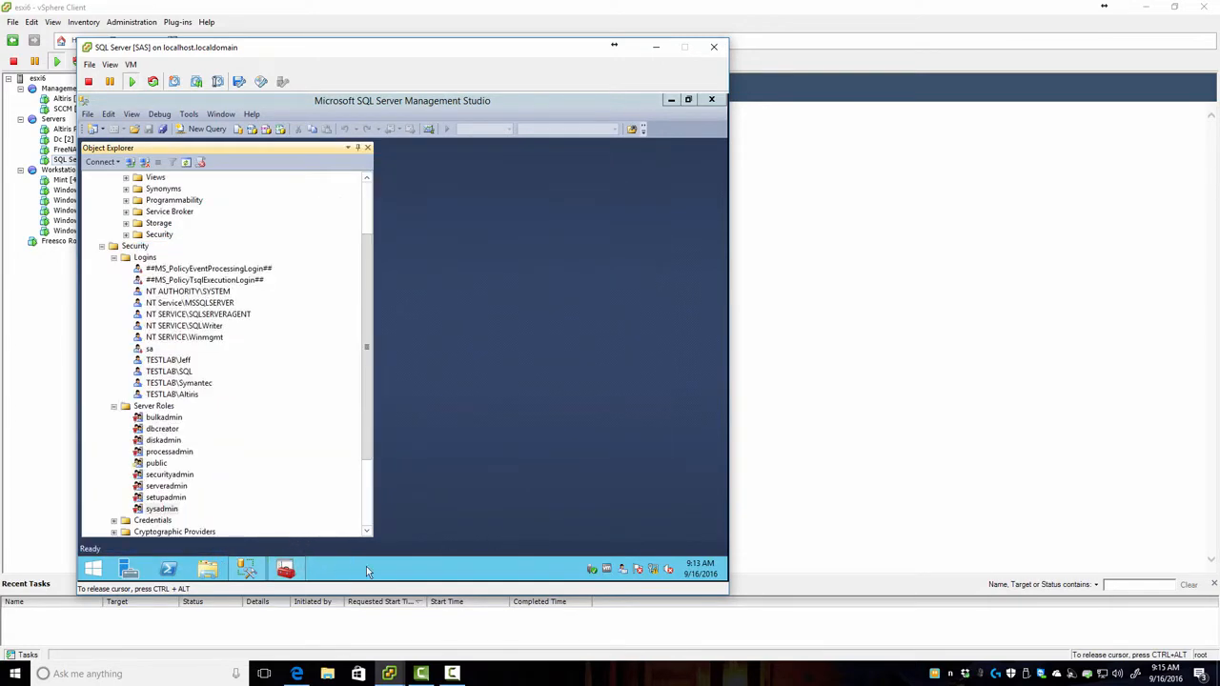
Step: Reopen Task Manager in detailed view and inspect AltirisAgentInstSvc.exe on the SQL server
right_click(441, 573)
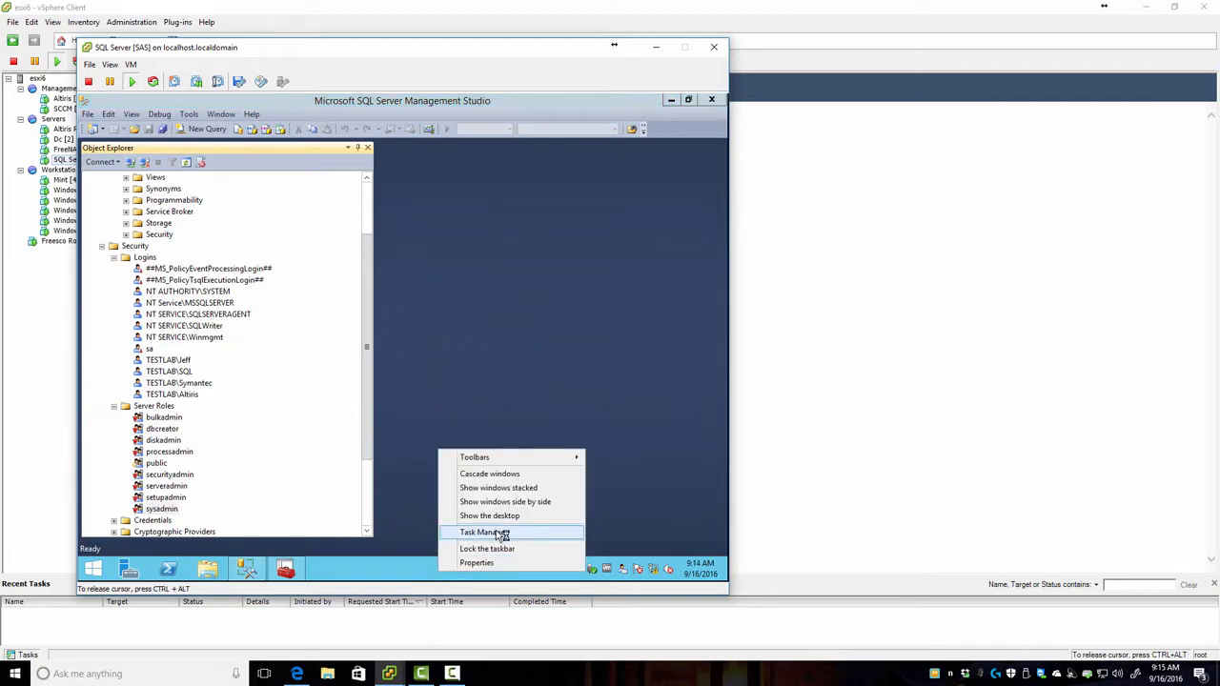
left_click(502, 536)
left_click(181, 358)
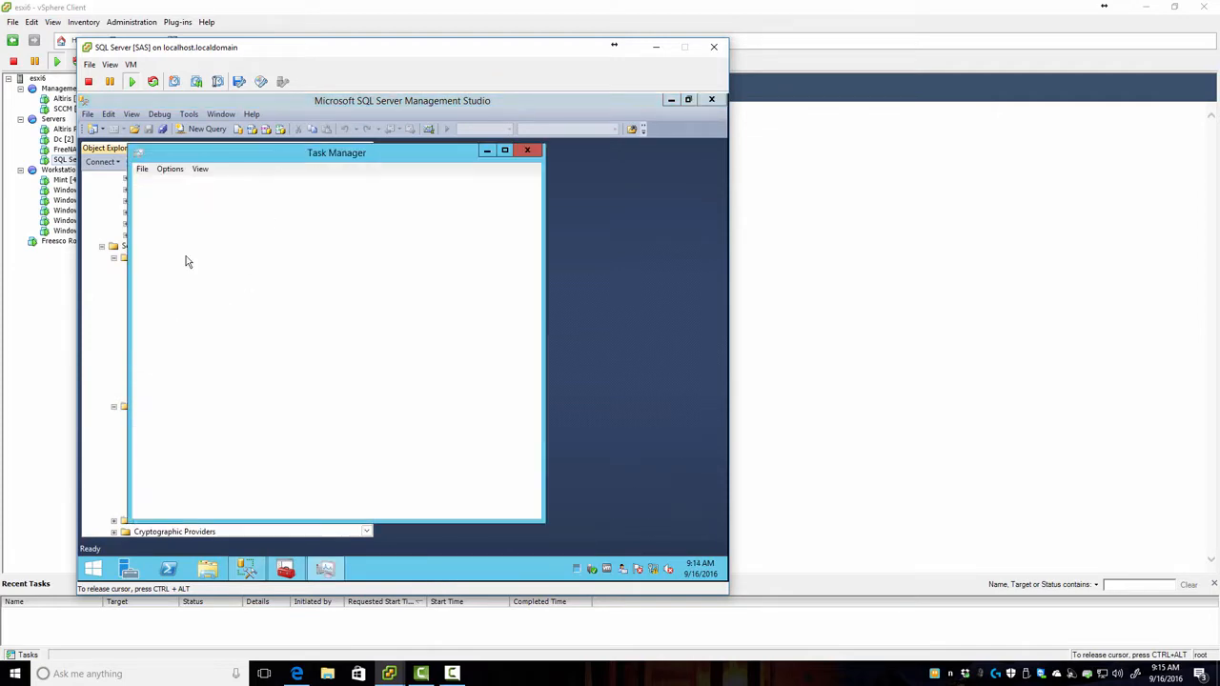
left_click(263, 185)
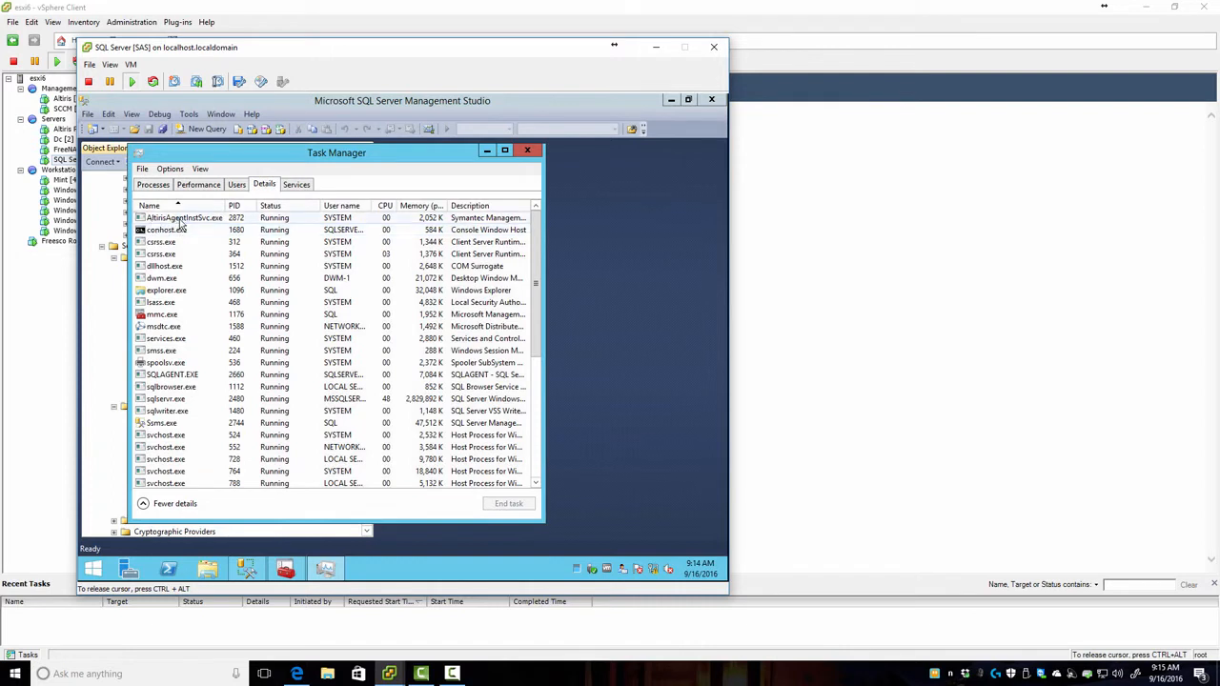
left_click(181, 220)
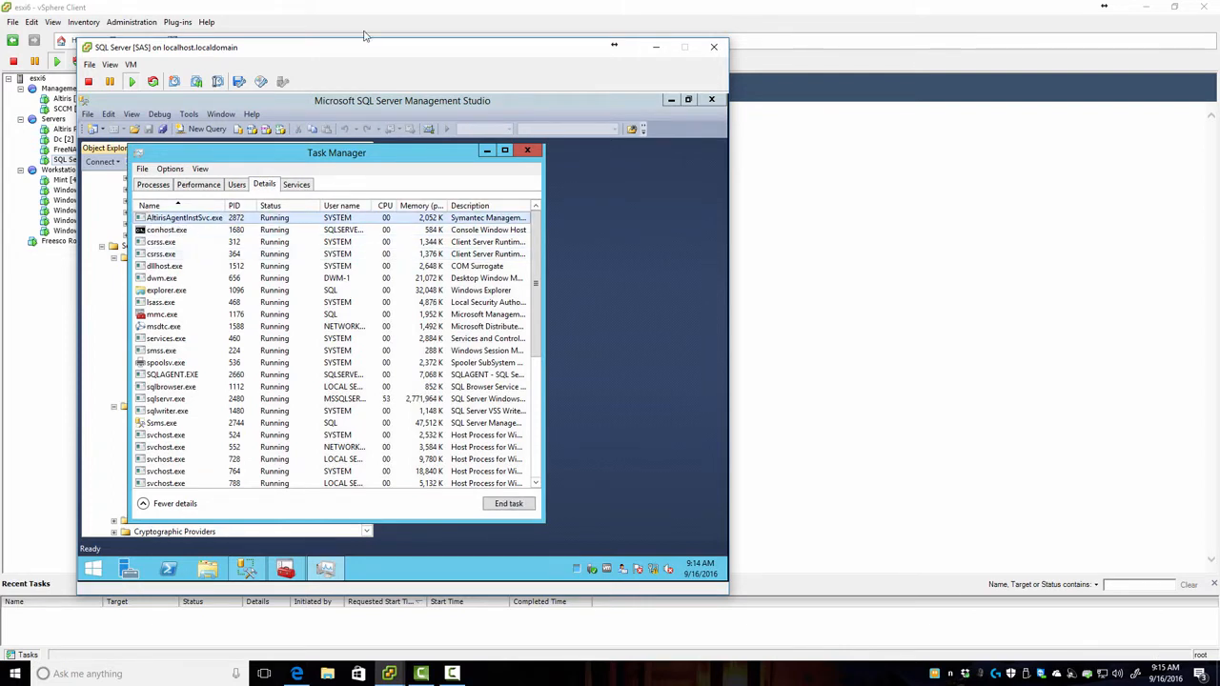
left_click_drag(365, 52, 293, 26)
Step: Compare the Windows 7 and SQL Server processes for AeXNSAgent.exe, then return to the Altiris VM
mouse_move(389, 673)
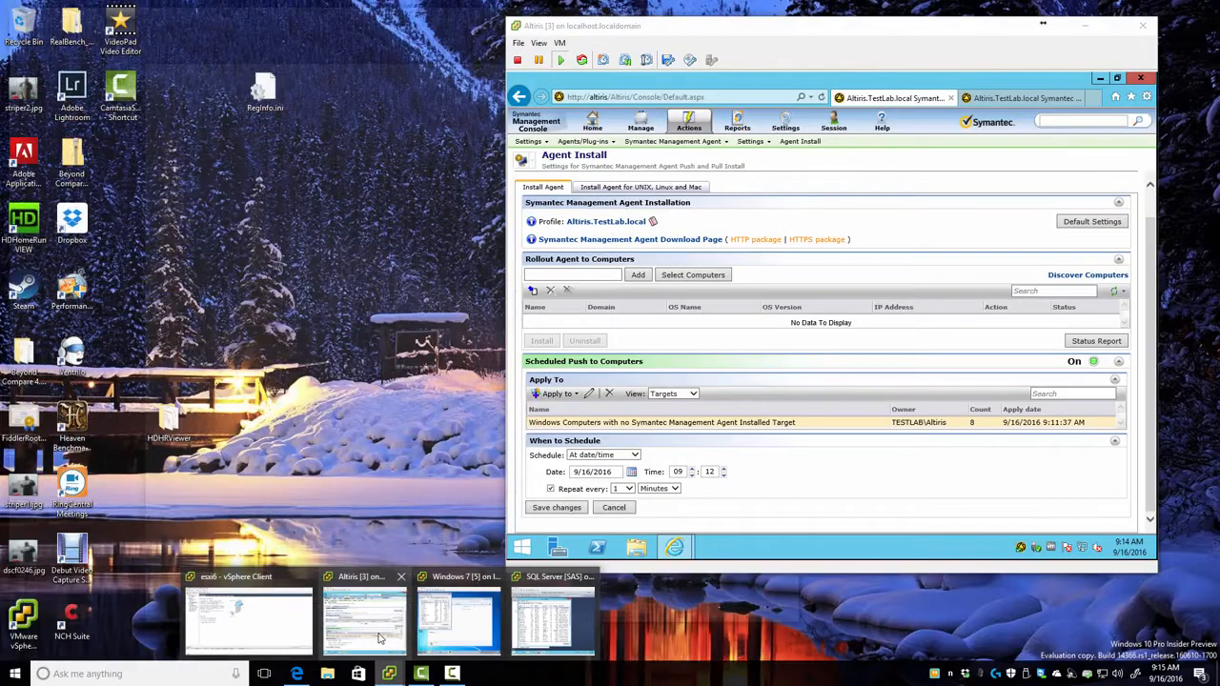
left_click(379, 638)
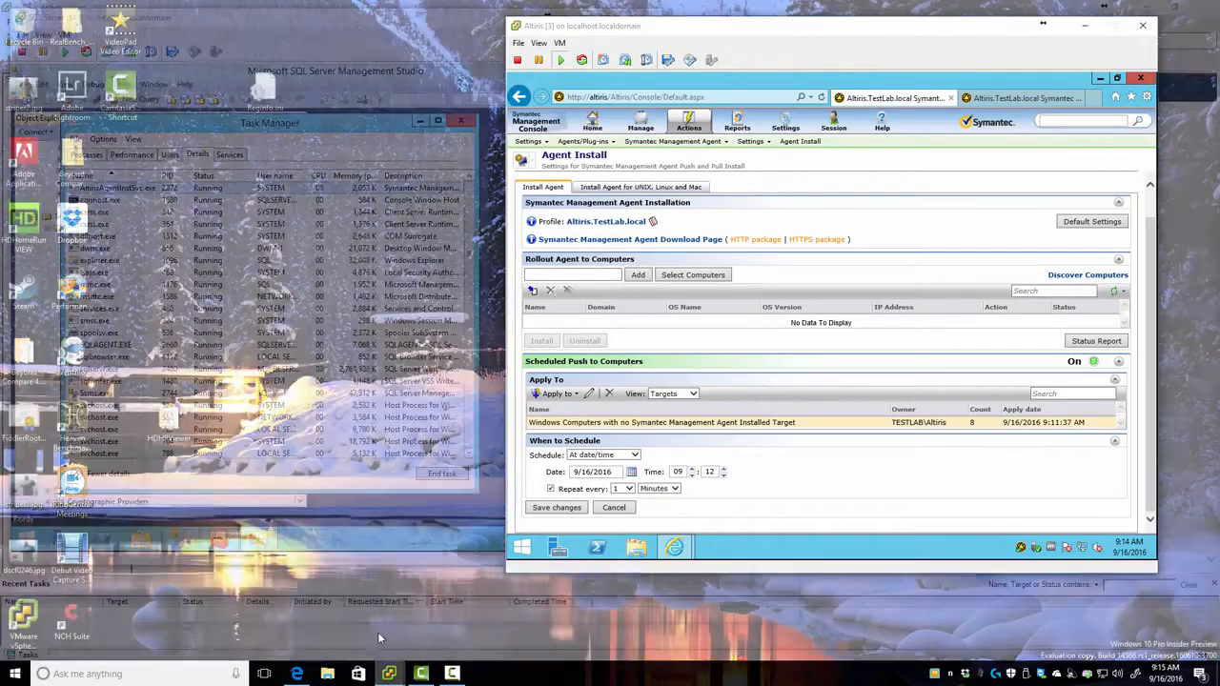
mouse_move(389, 675)
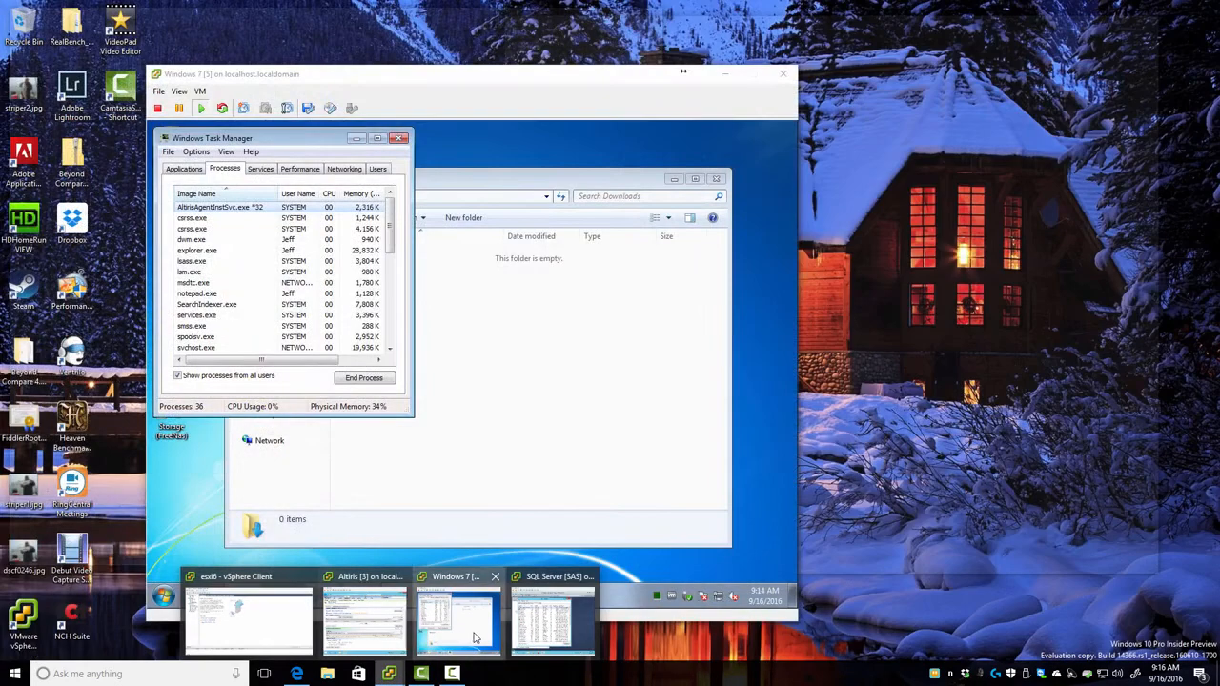
left_click(472, 639)
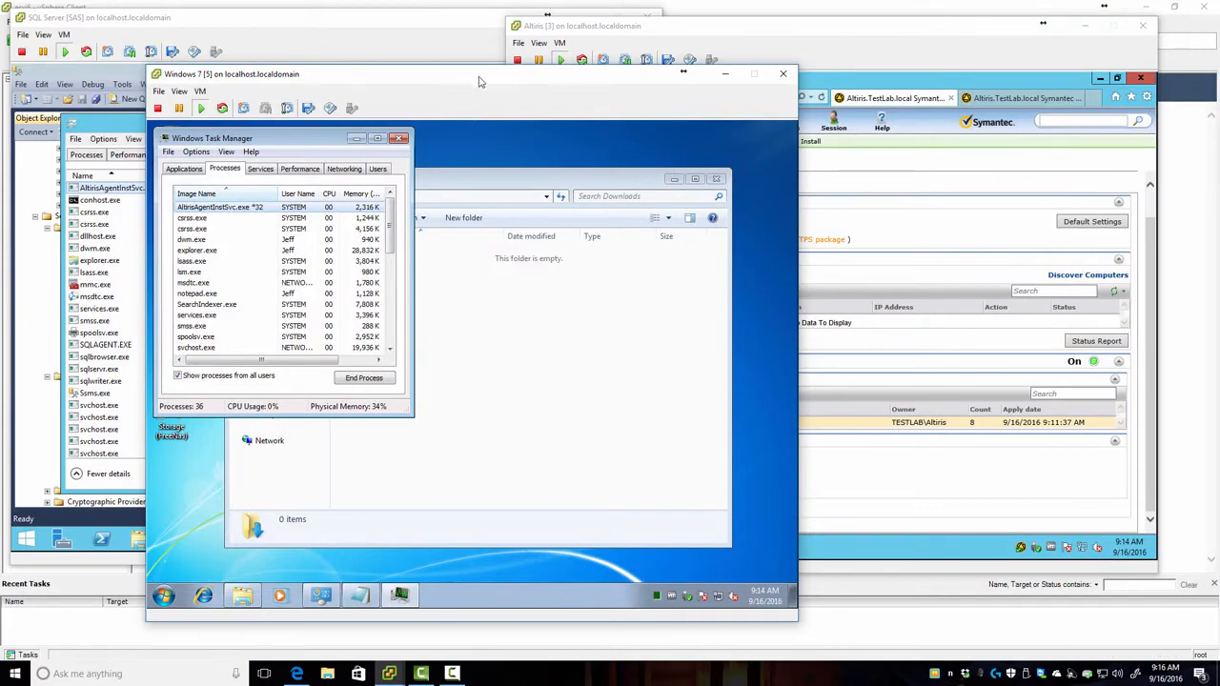
left_click_drag(475, 87, 490, 112)
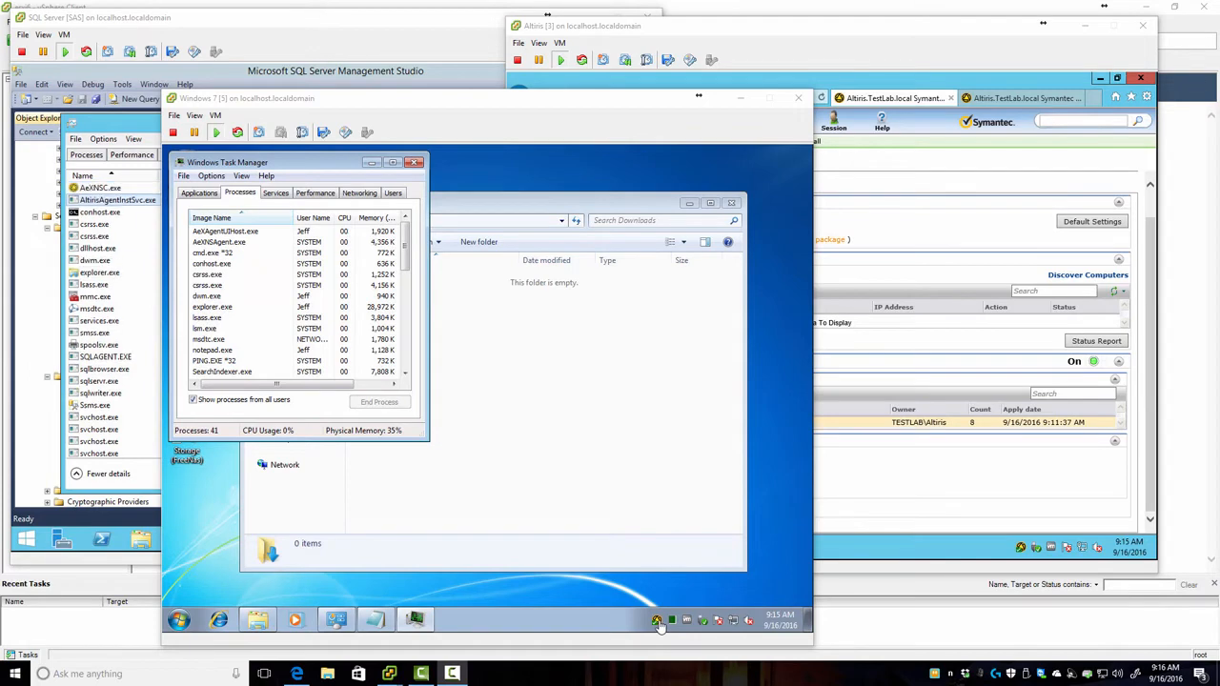
left_click(245, 73)
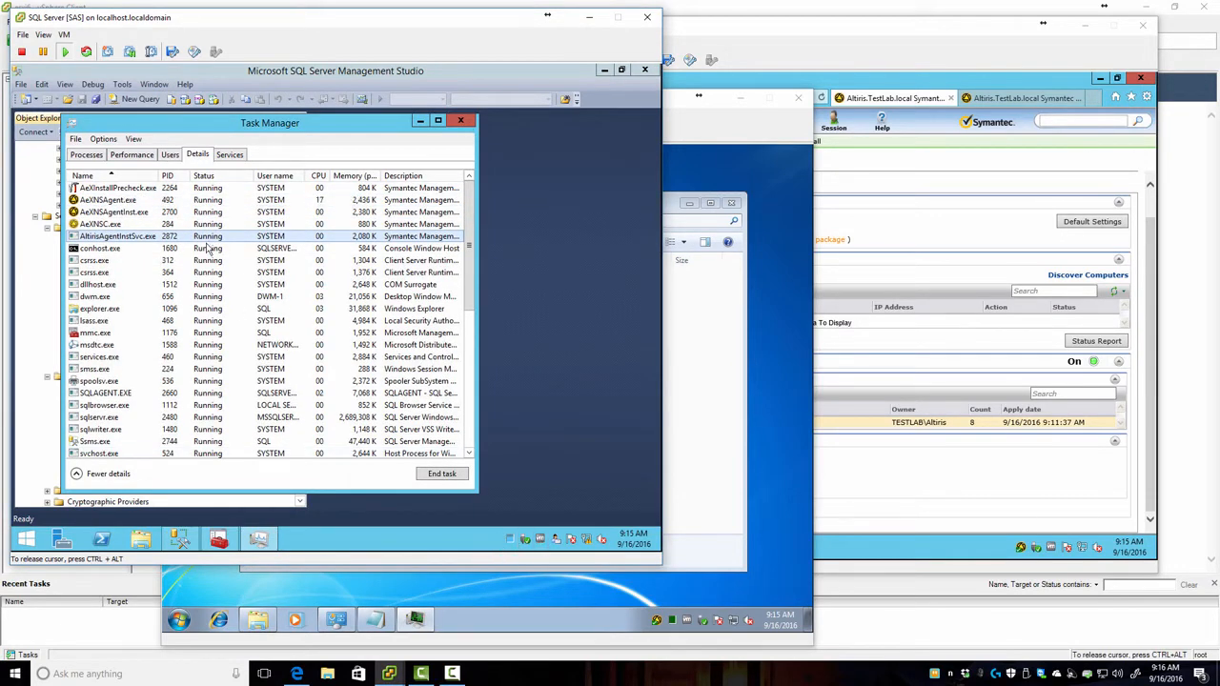
left_click(713, 109)
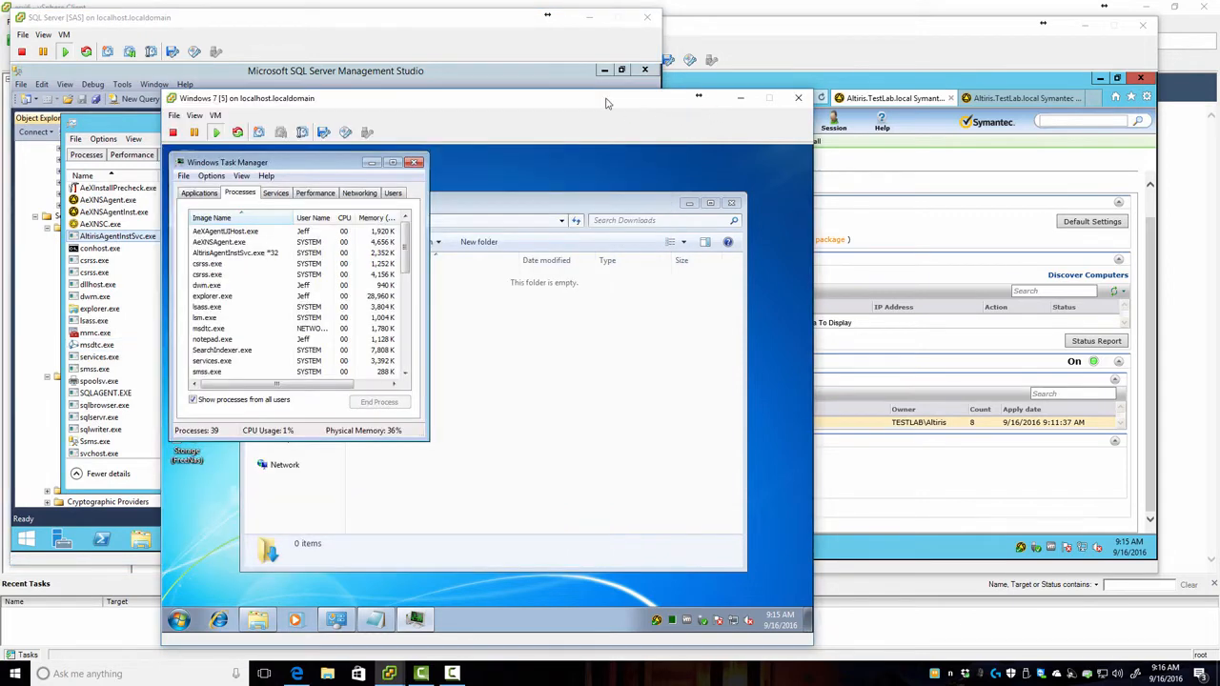
left_click(888, 525)
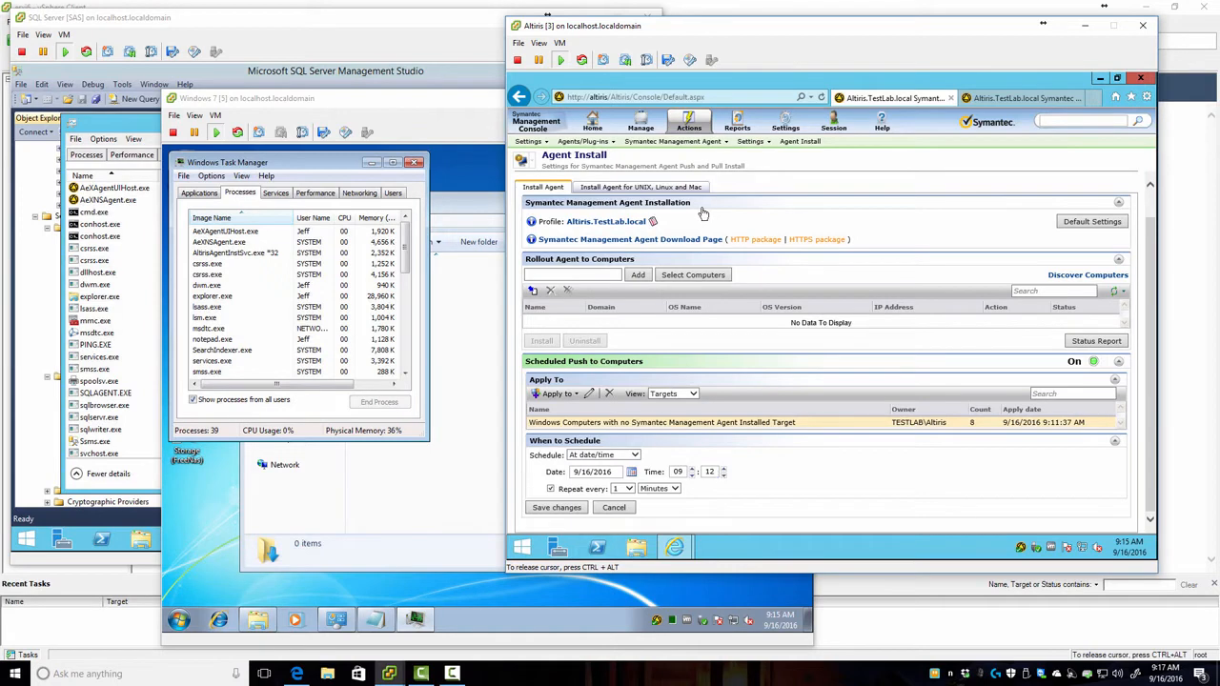
Step: Refresh the All Computers filter membership, then open Home > First Time Setup
left_click(994, 99)
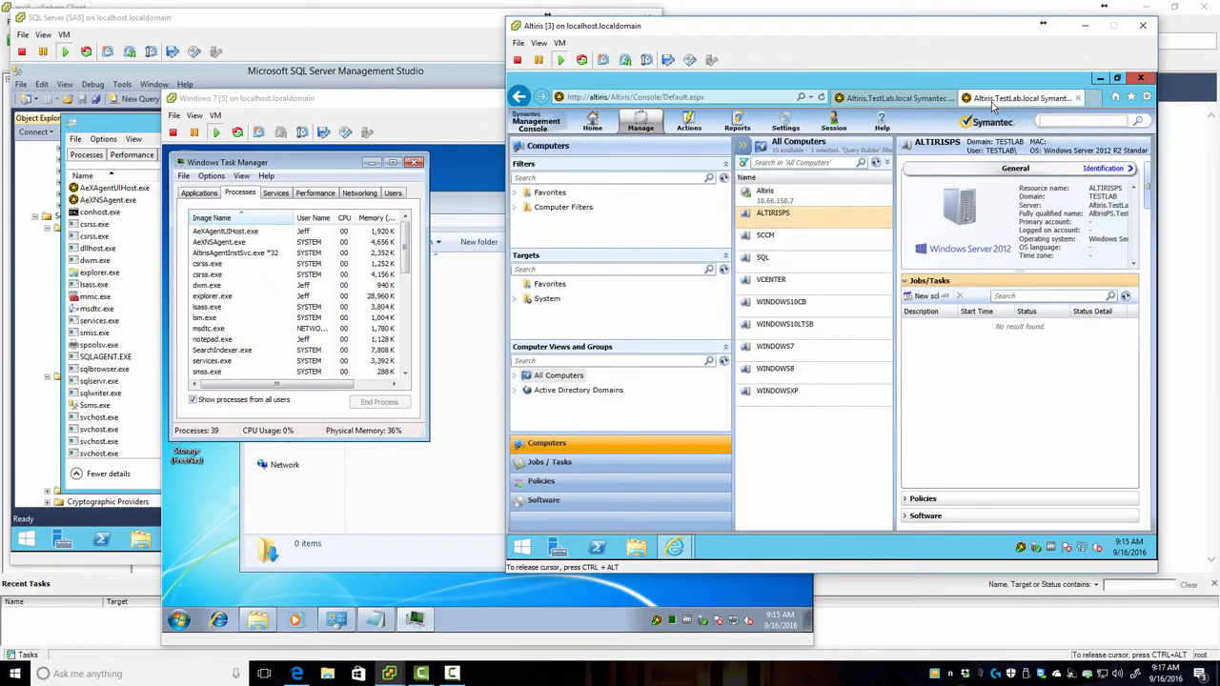
left_click(875, 163)
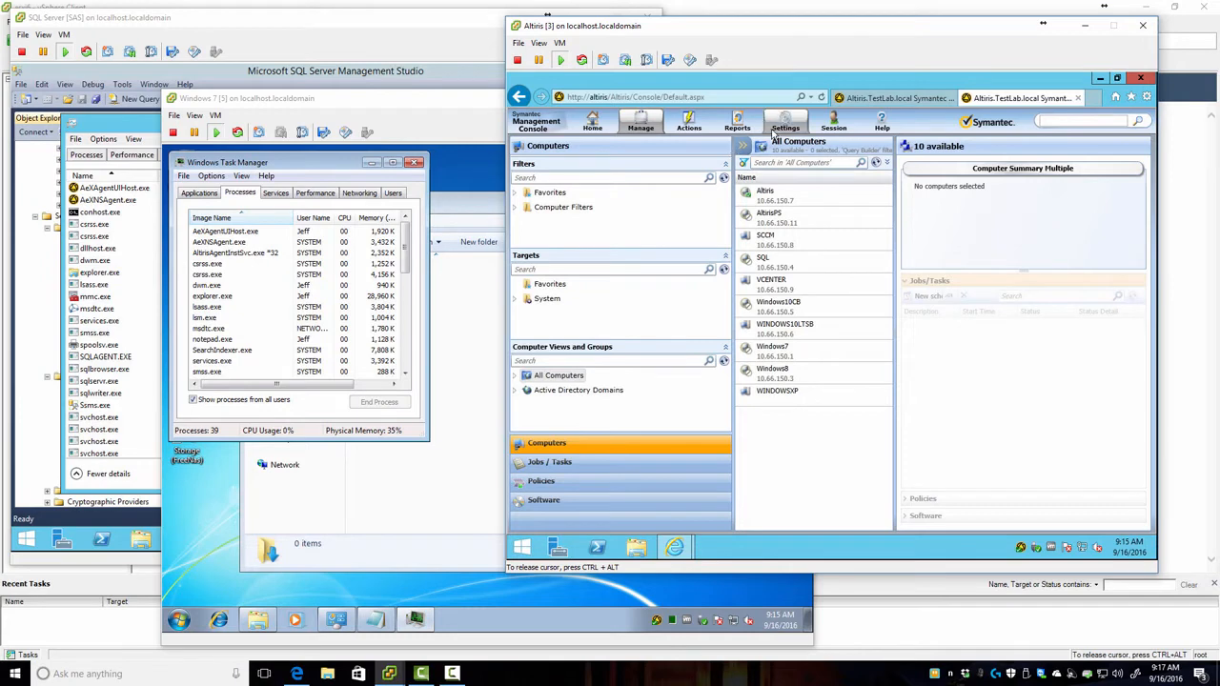
left_click(738, 126)
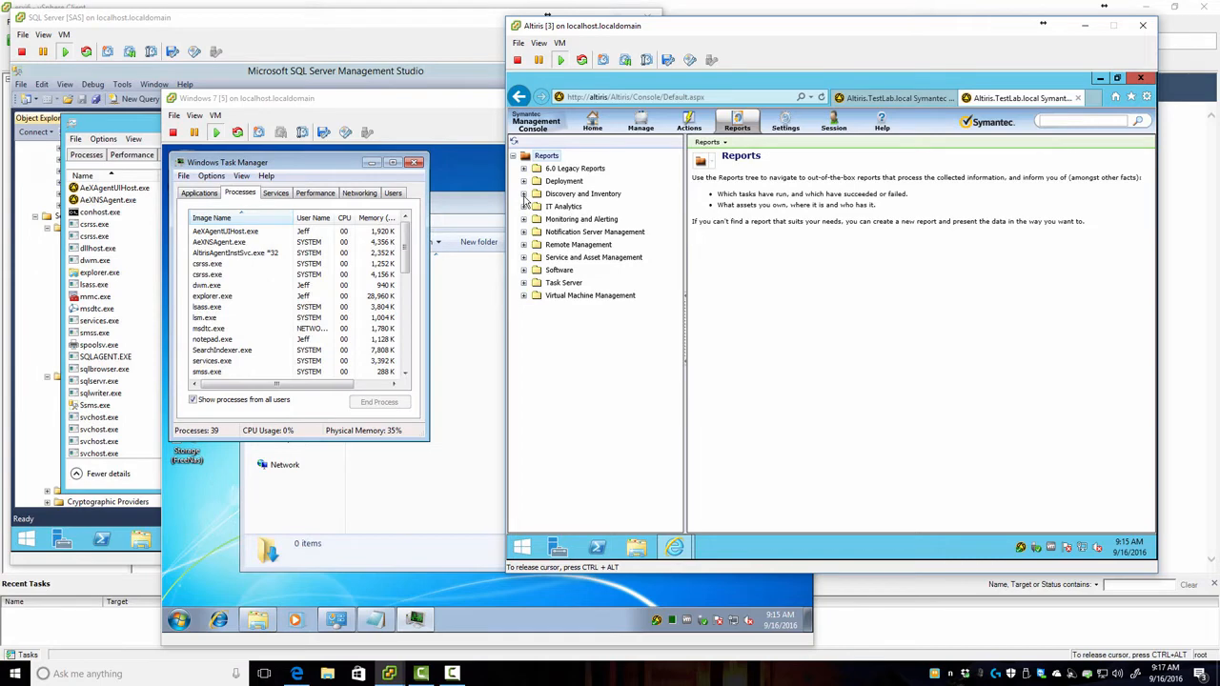
mouse_move(595, 124)
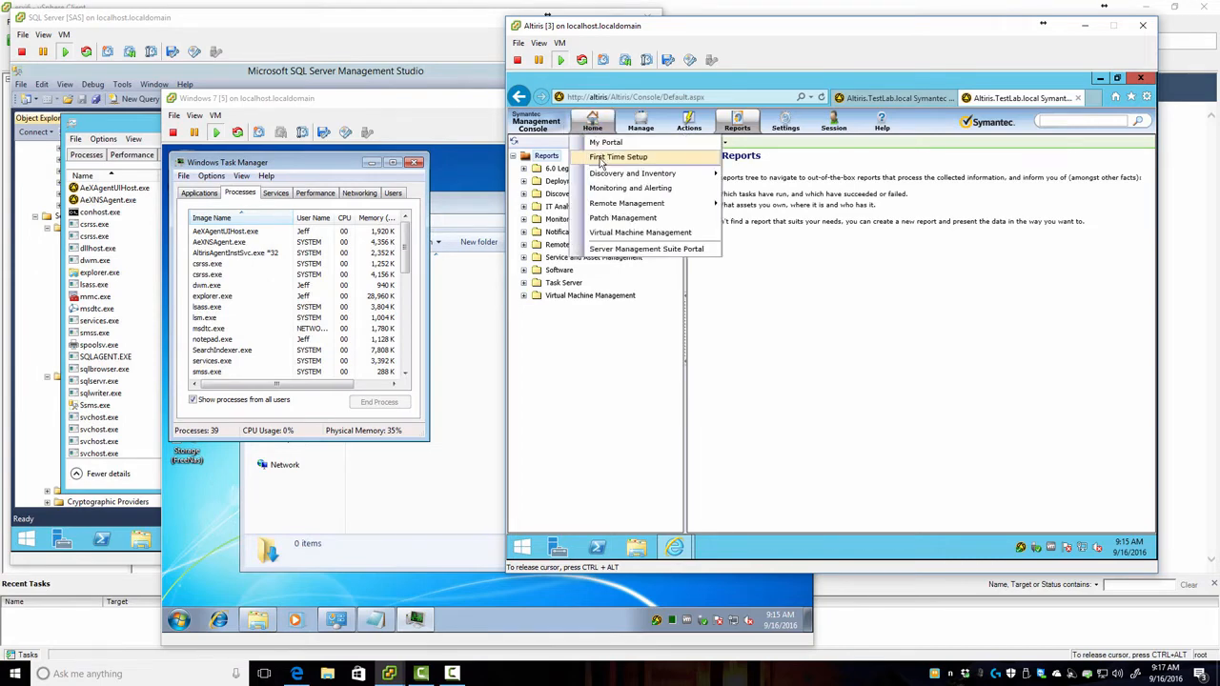
left_click(601, 160)
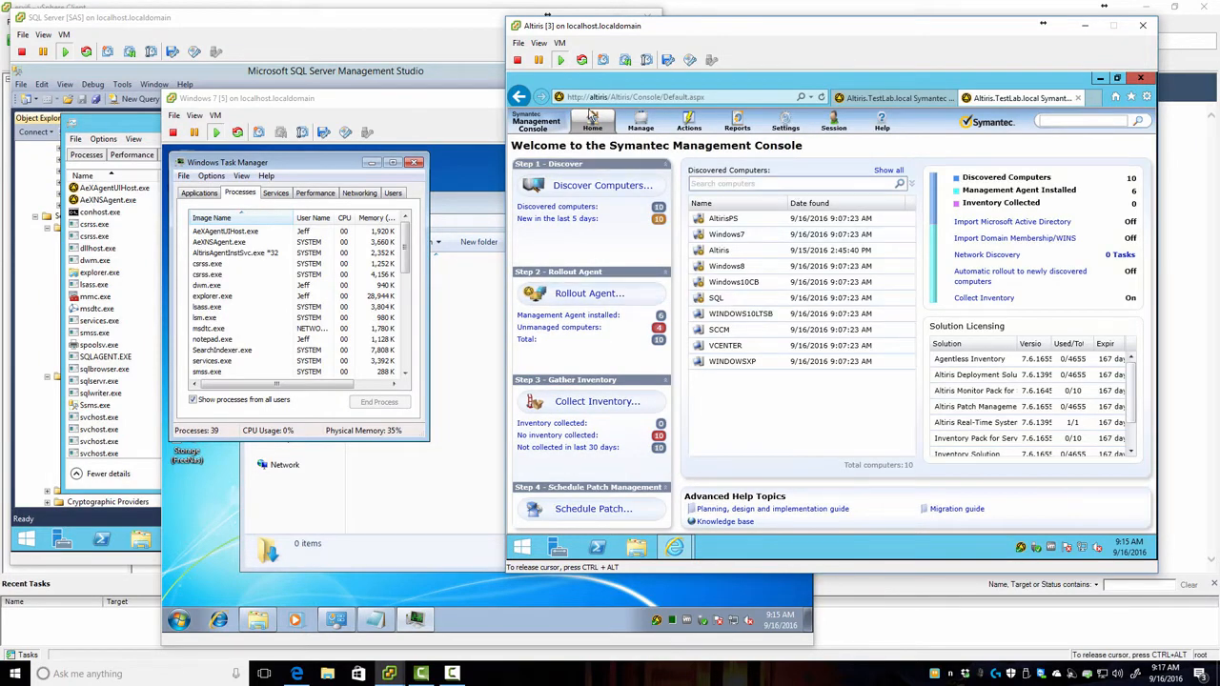
Step: List the computers with Management Agent installed, then launch the Rollout Agent wizard
left_click(593, 120)
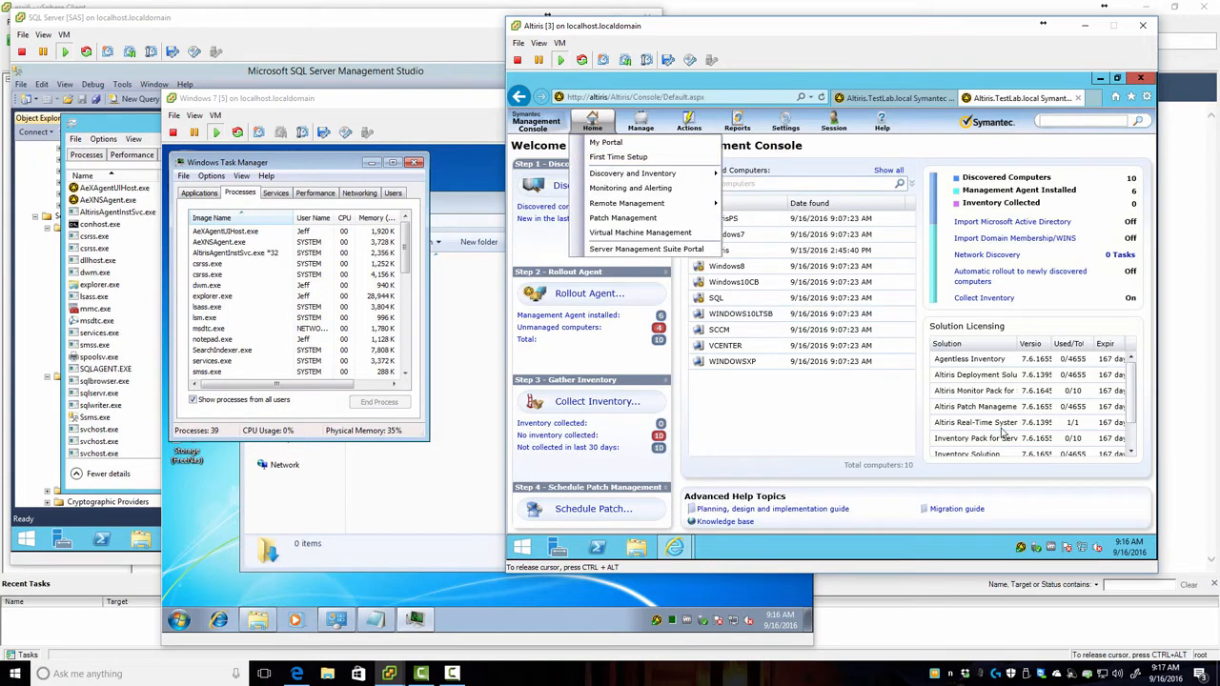
left_click(594, 121)
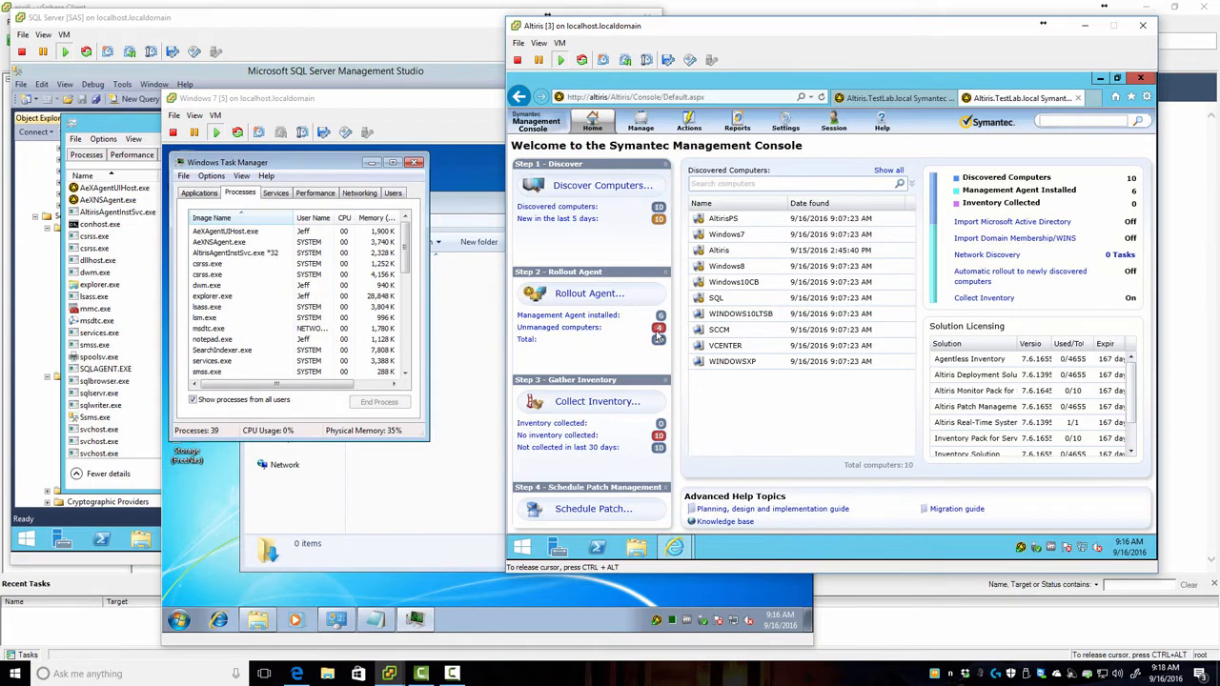
left_click(561, 318)
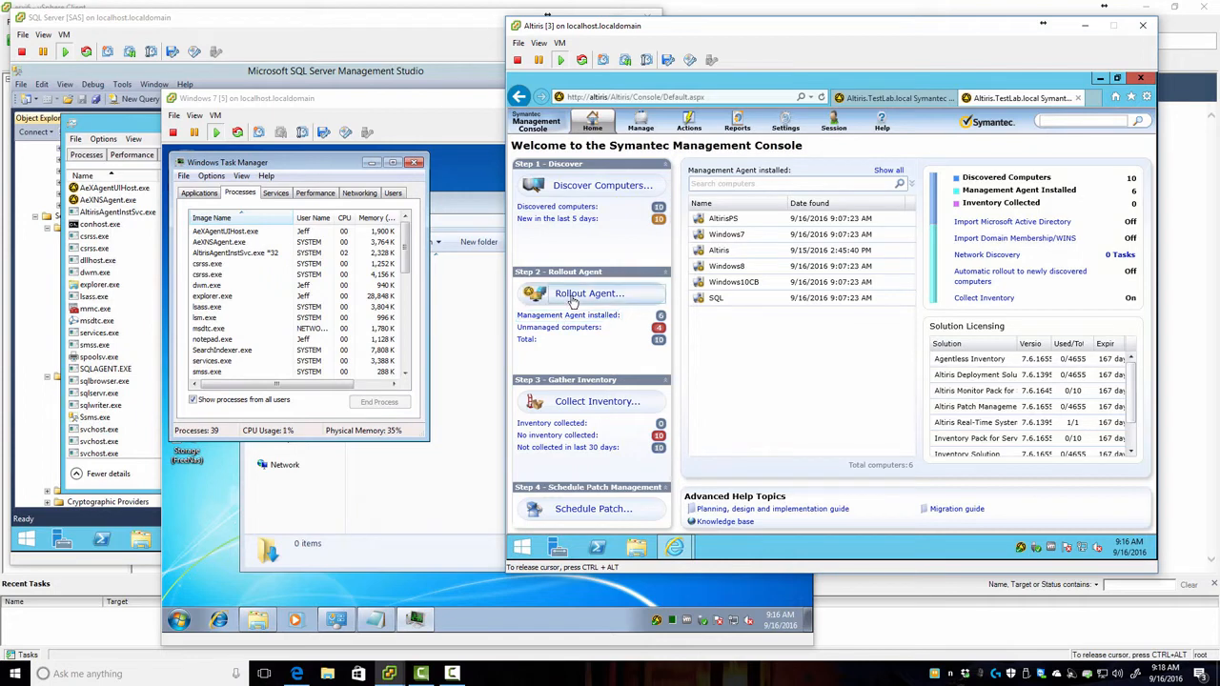
left_click(573, 298)
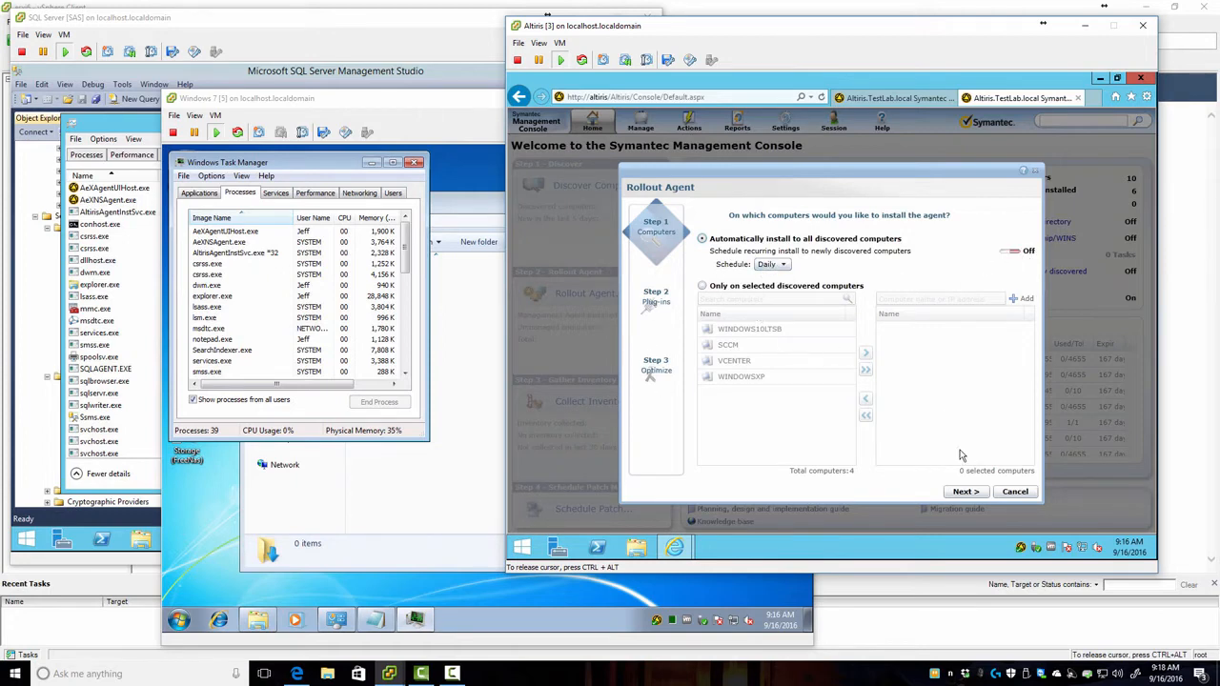
Step: Turn on the Daily recurring rollout to newly discovered computers in the Rollout Agent wizard
left_click(1007, 252)
left_click(780, 265)
left_click(780, 268)
left_click(965, 492)
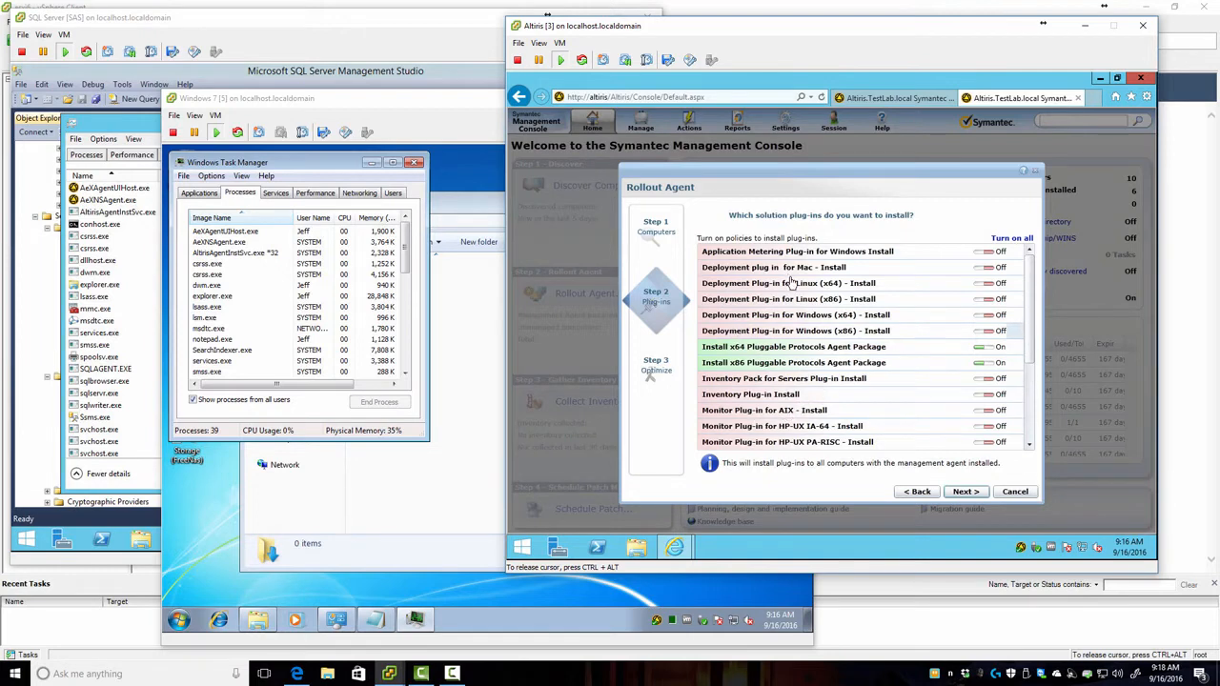
Step: Scroll through the wizard's list of available plug-ins
left_click_drag(1029, 289, 1032, 391)
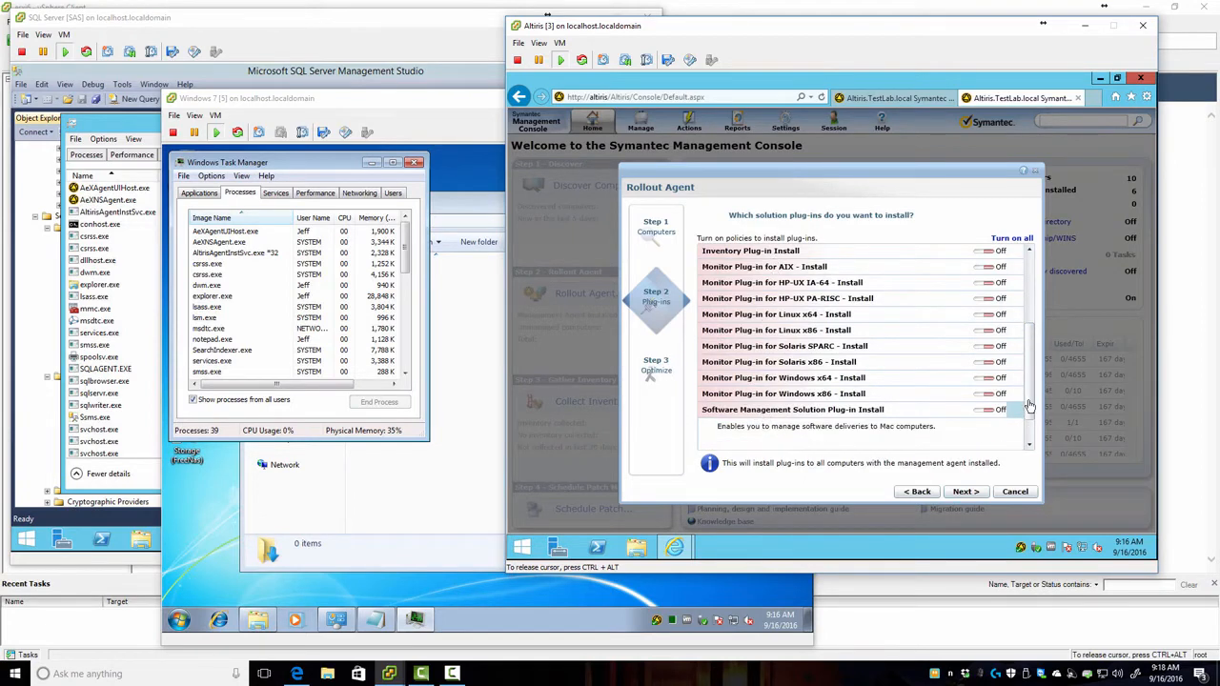
scroll(839, 353, "up", 3)
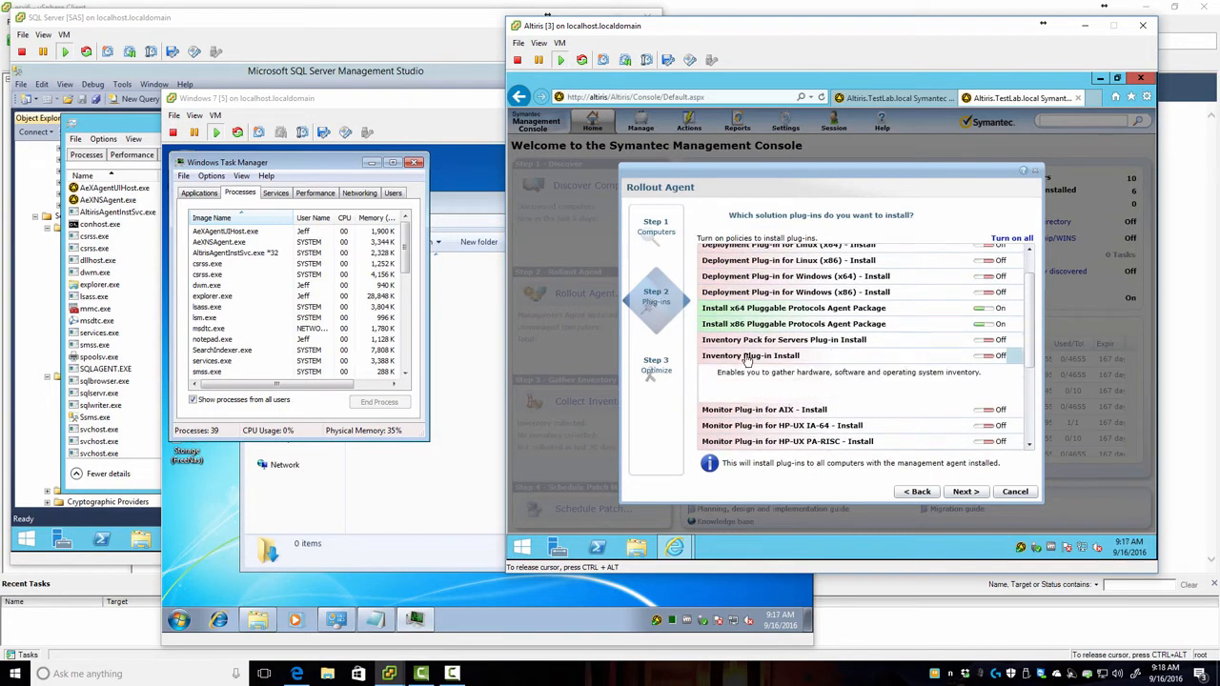
scroll(943, 283, "up", 2)
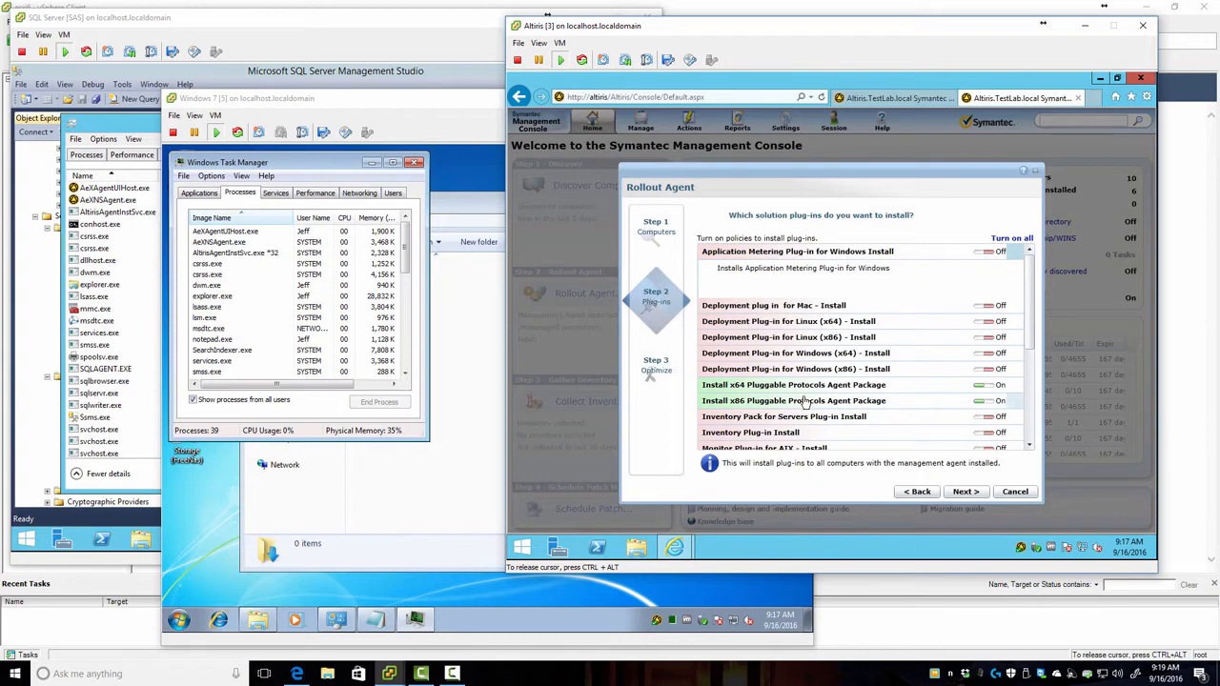
scroll(1031, 328, "down", 5)
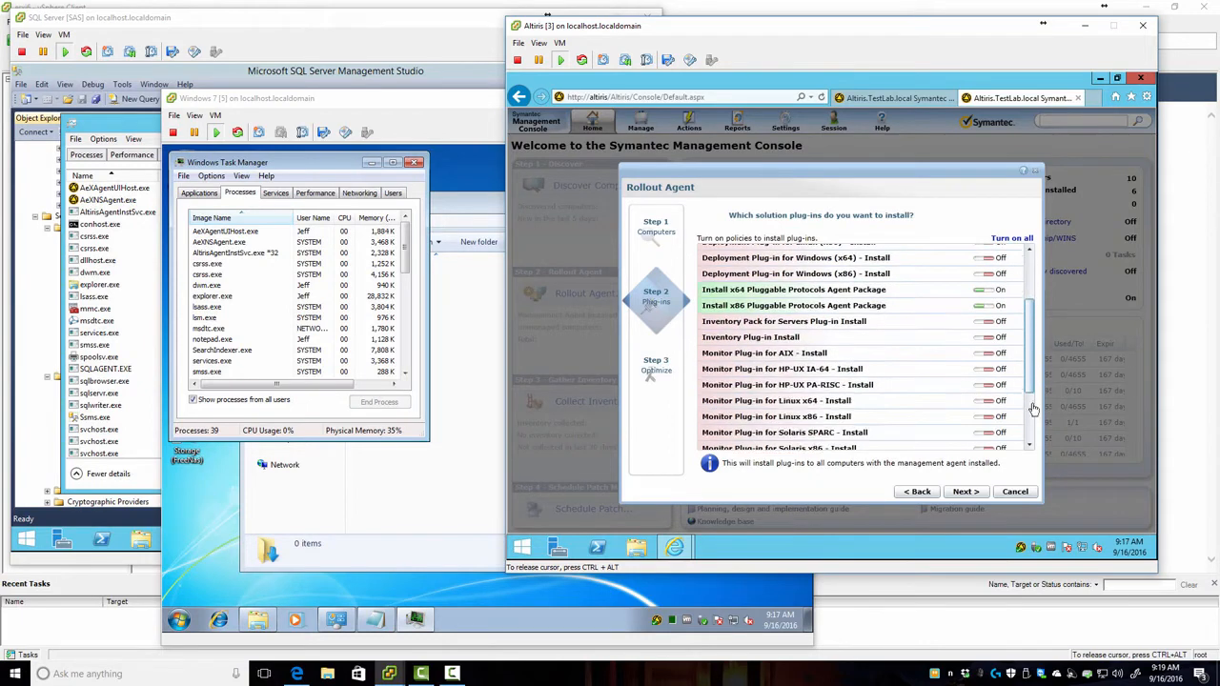
left_click(963, 491)
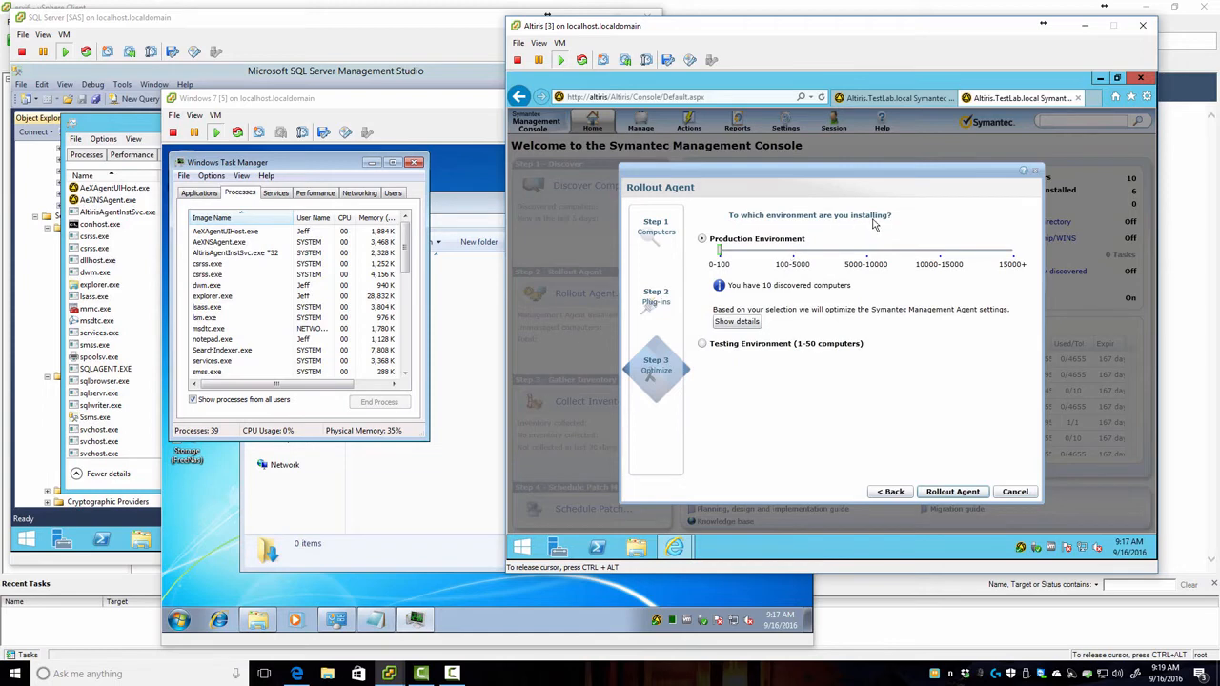
Step: Try production sizes 5000-10000 and 0-100, choose the 1-50 testing environment, then cancel
left_click_drag(725, 254, 968, 253)
left_click_drag(888, 255, 720, 267)
left_click(732, 347)
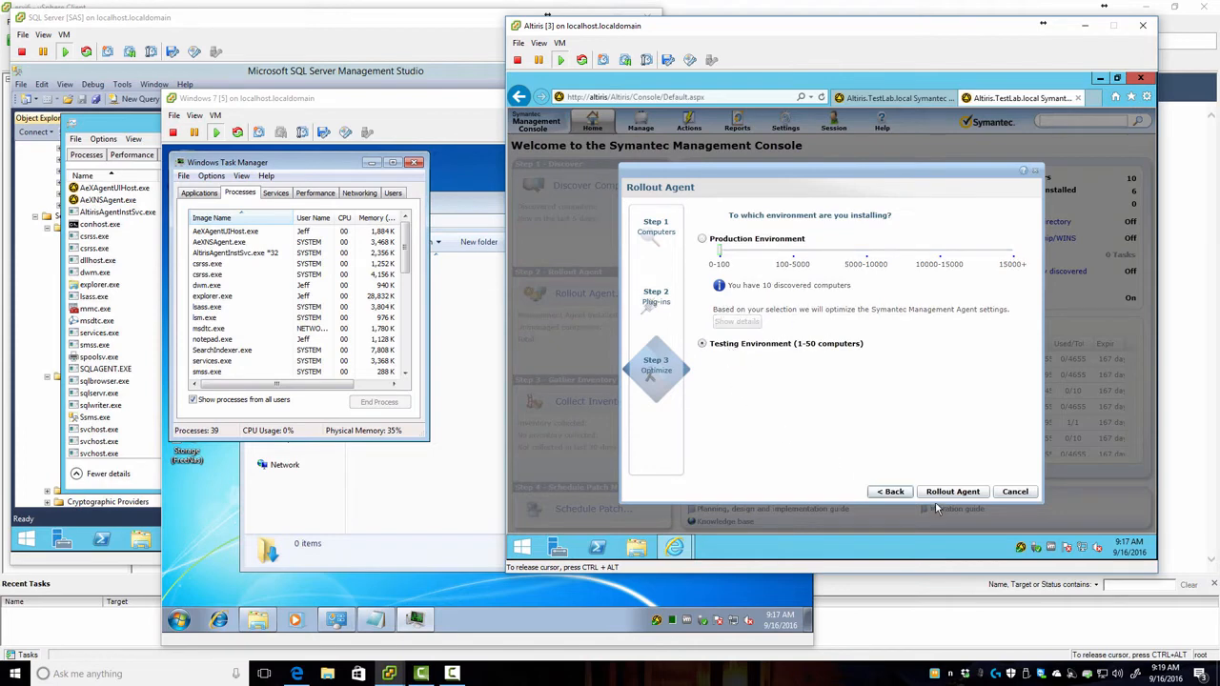
left_click(1013, 492)
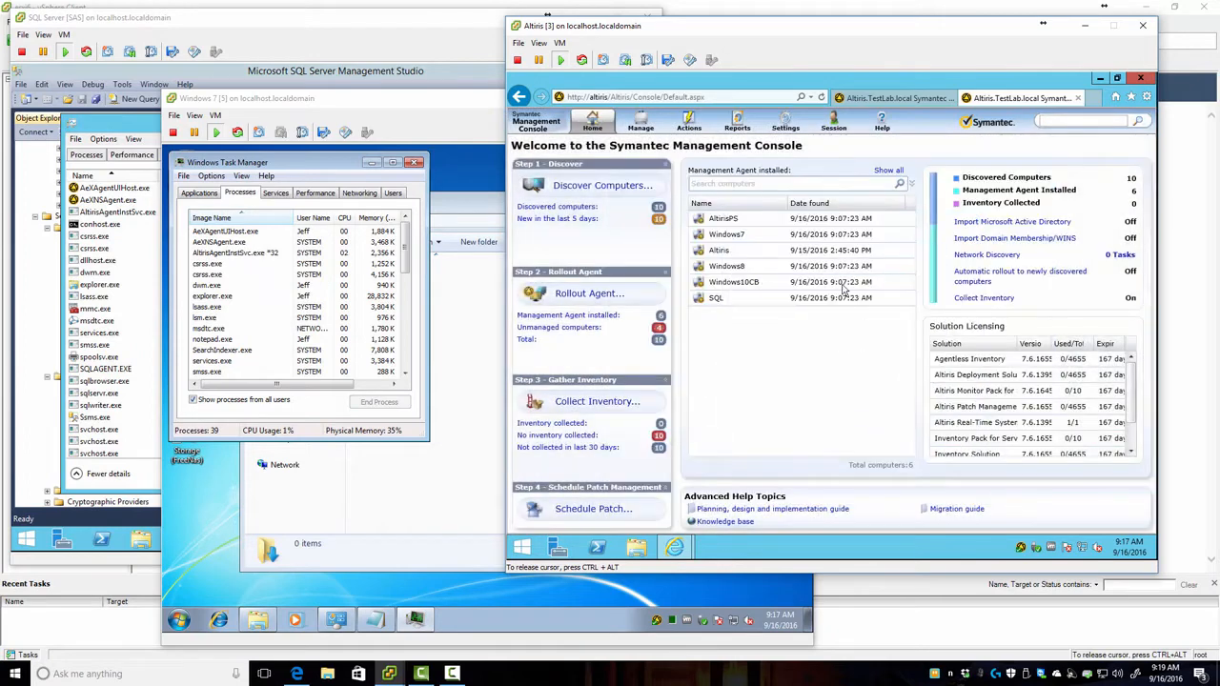
Step: Review the unmanaged and agent-installed computer lists, then switch back to the Agent Install tab
left_click(560, 328)
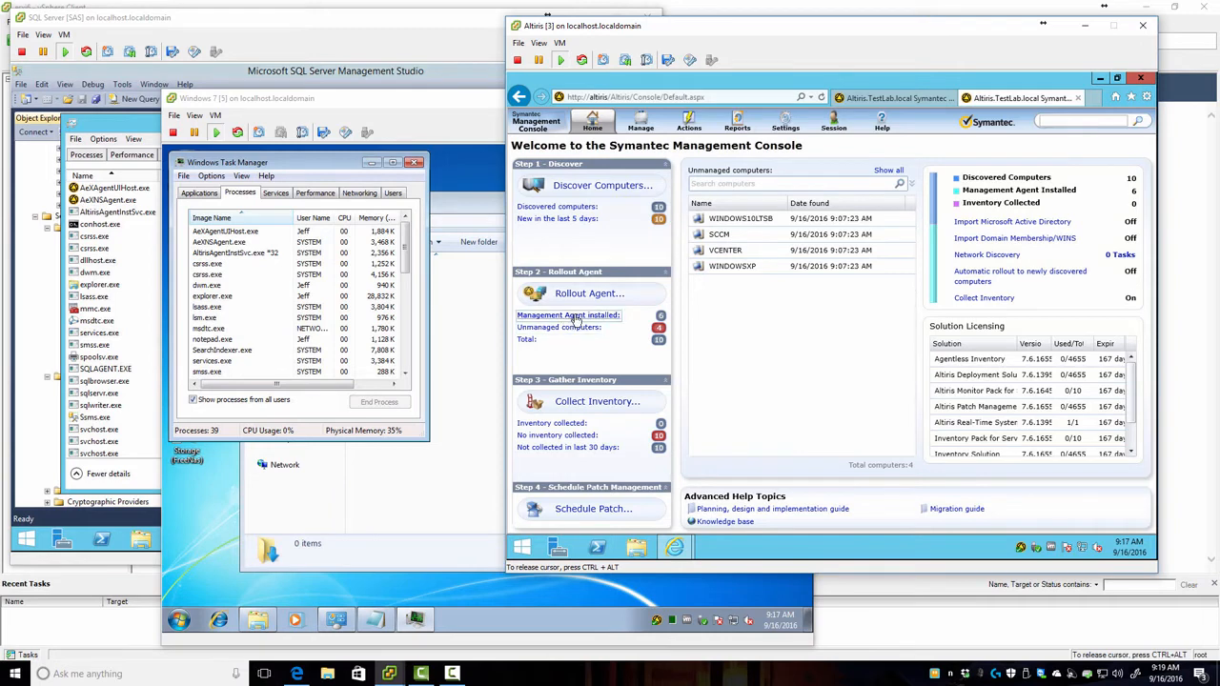
left_click(570, 315)
left_click(595, 125)
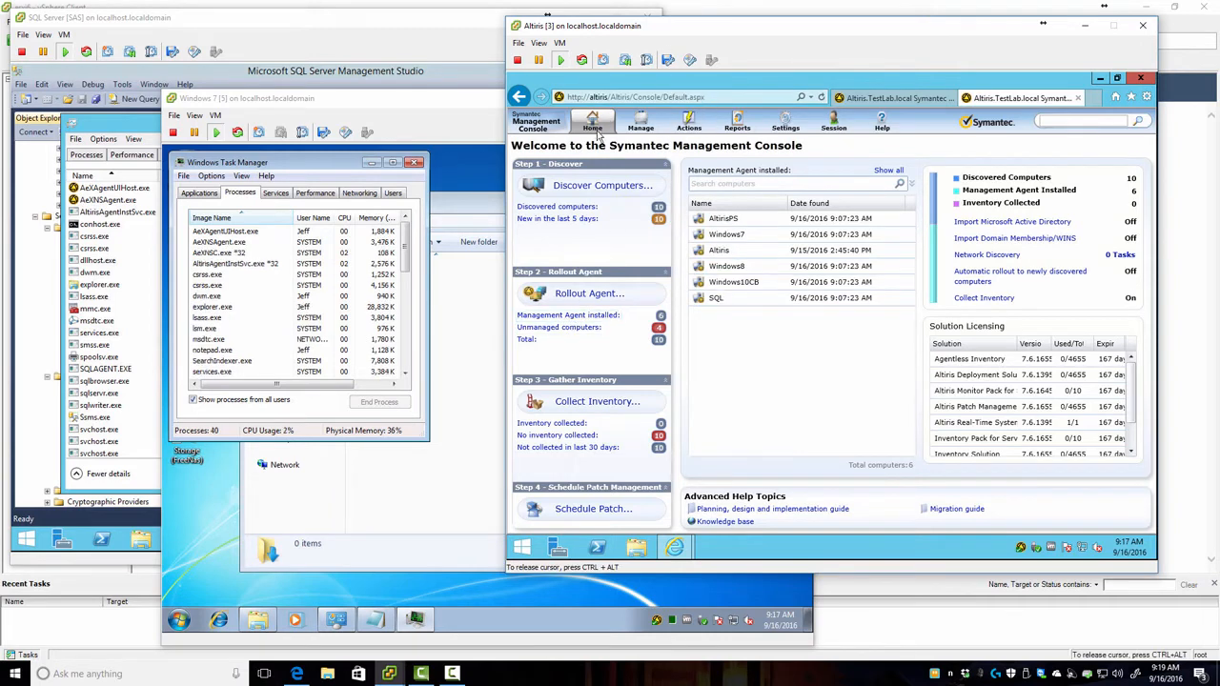
left_click(614, 159)
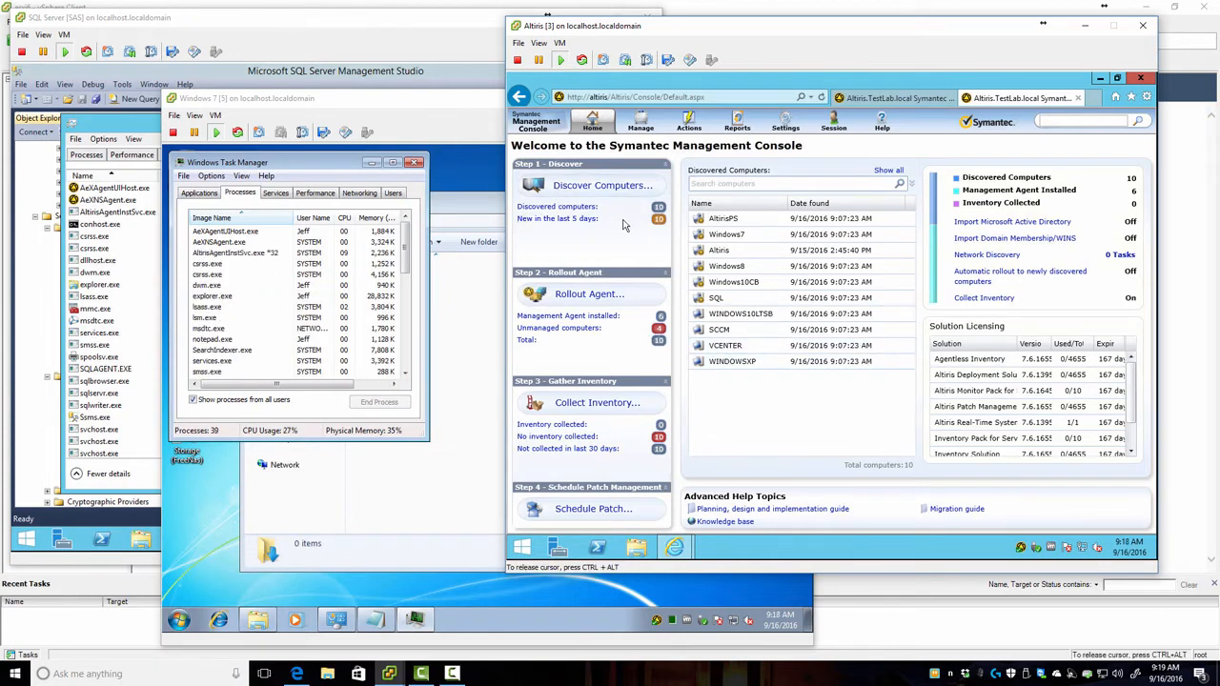
left_click(904, 99)
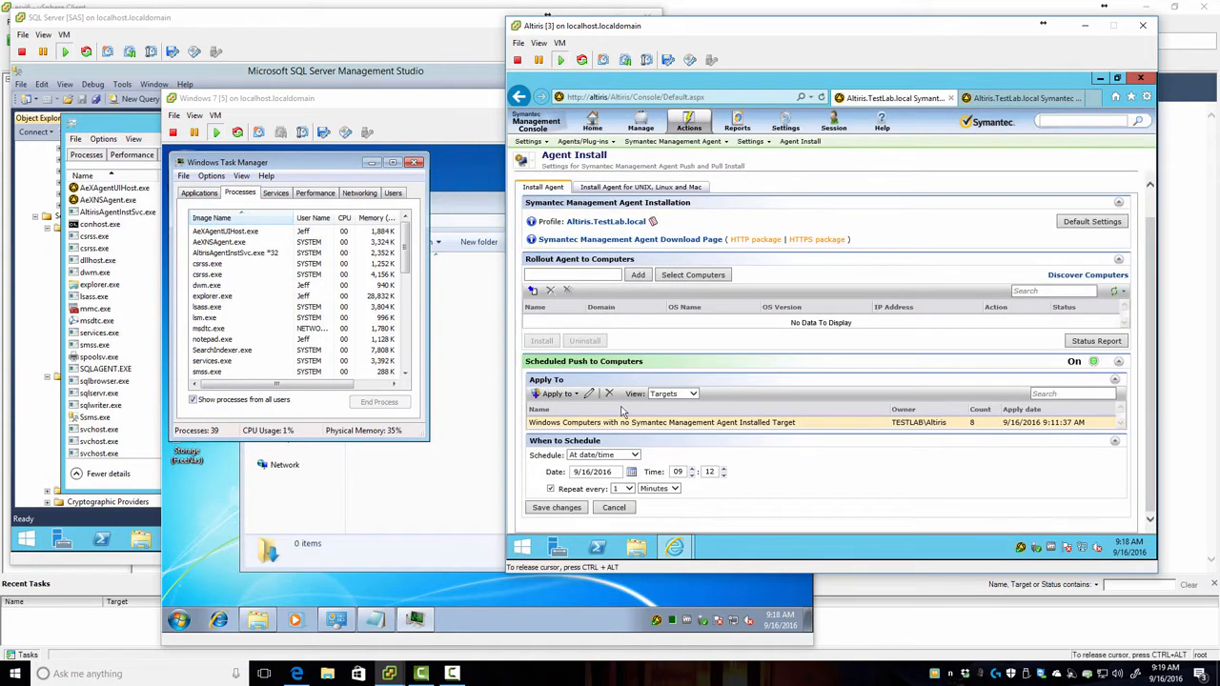
left_click(643, 129)
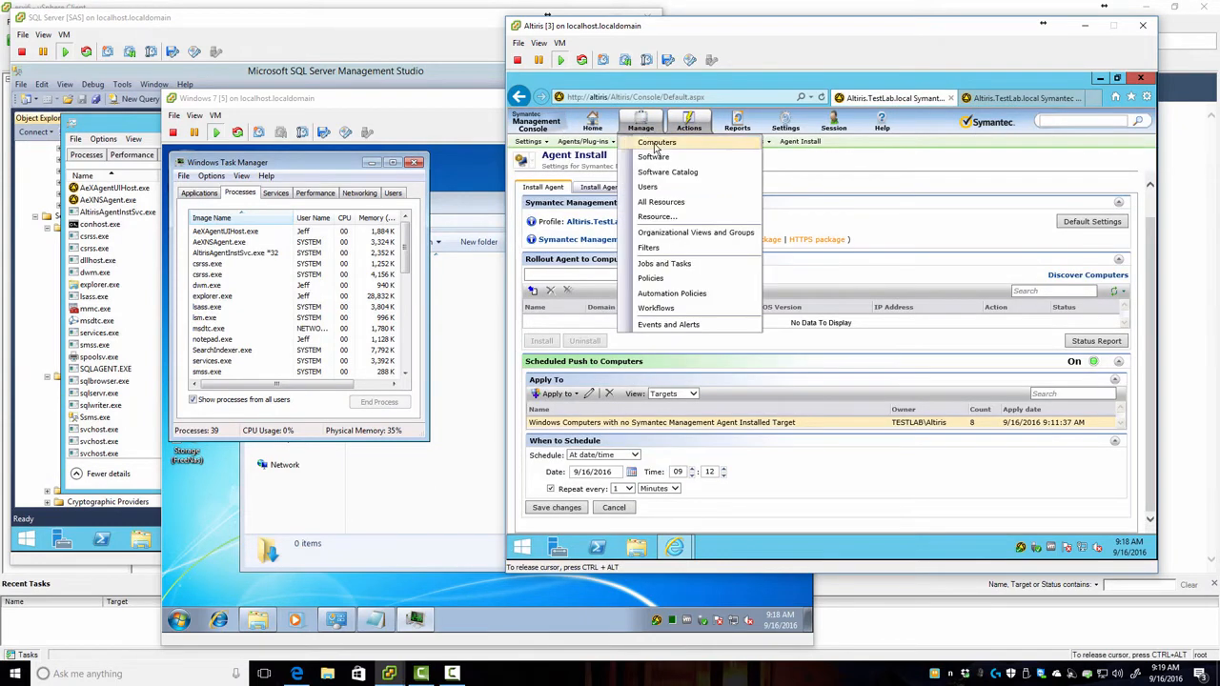
Step: Open the Symantec Management Agent on Windows 7 and request a configuration update
left_click(657, 142)
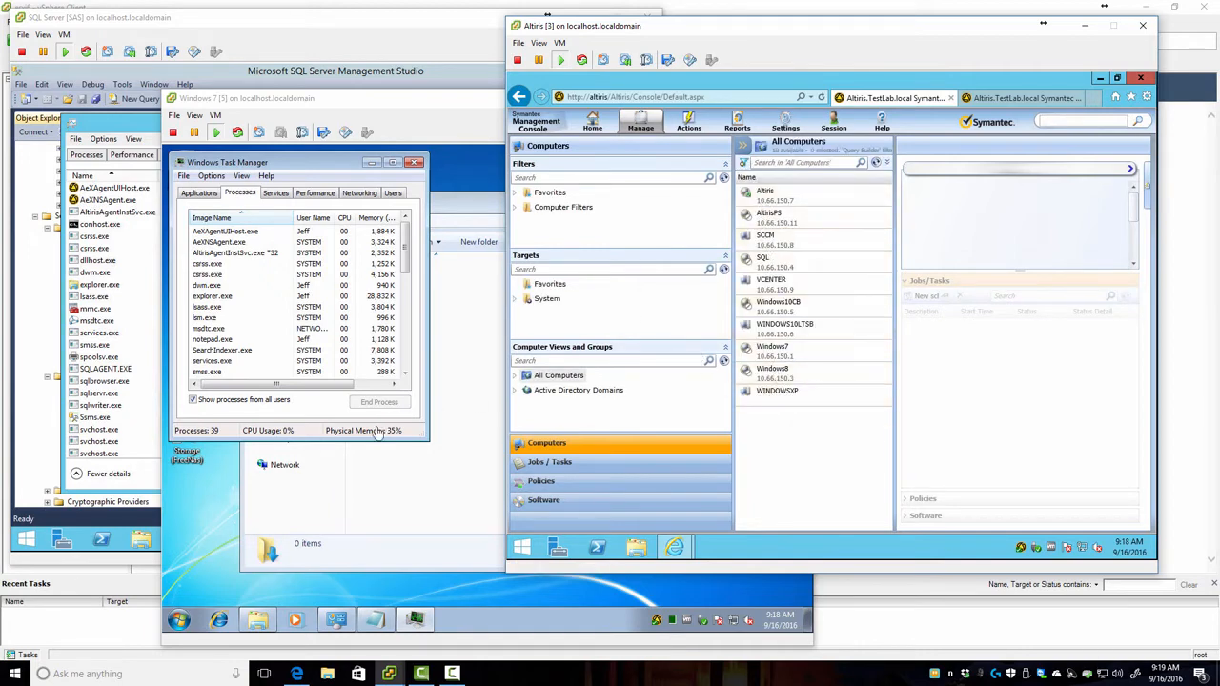
left_click(656, 627)
double_click(656, 625)
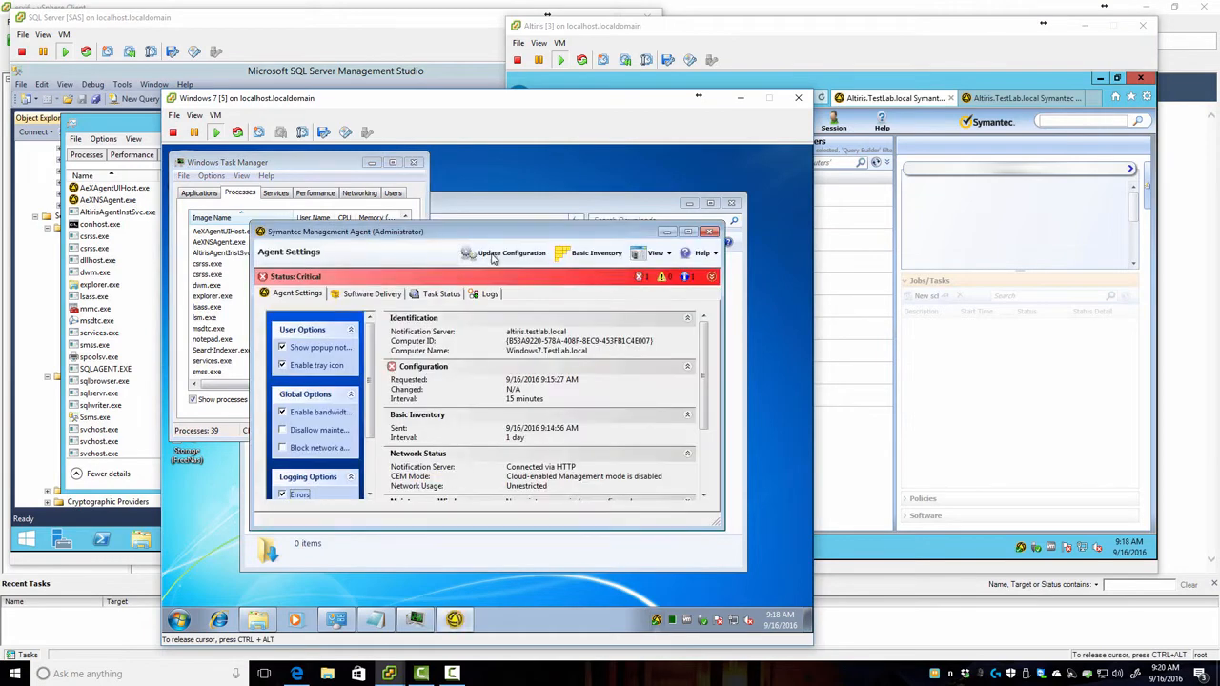
left_click(497, 255)
Step: Move the Windows 7 window aside and open Settings > Notification Server in the console
left_click_drag(551, 99, 421, 109)
left_click(723, 30)
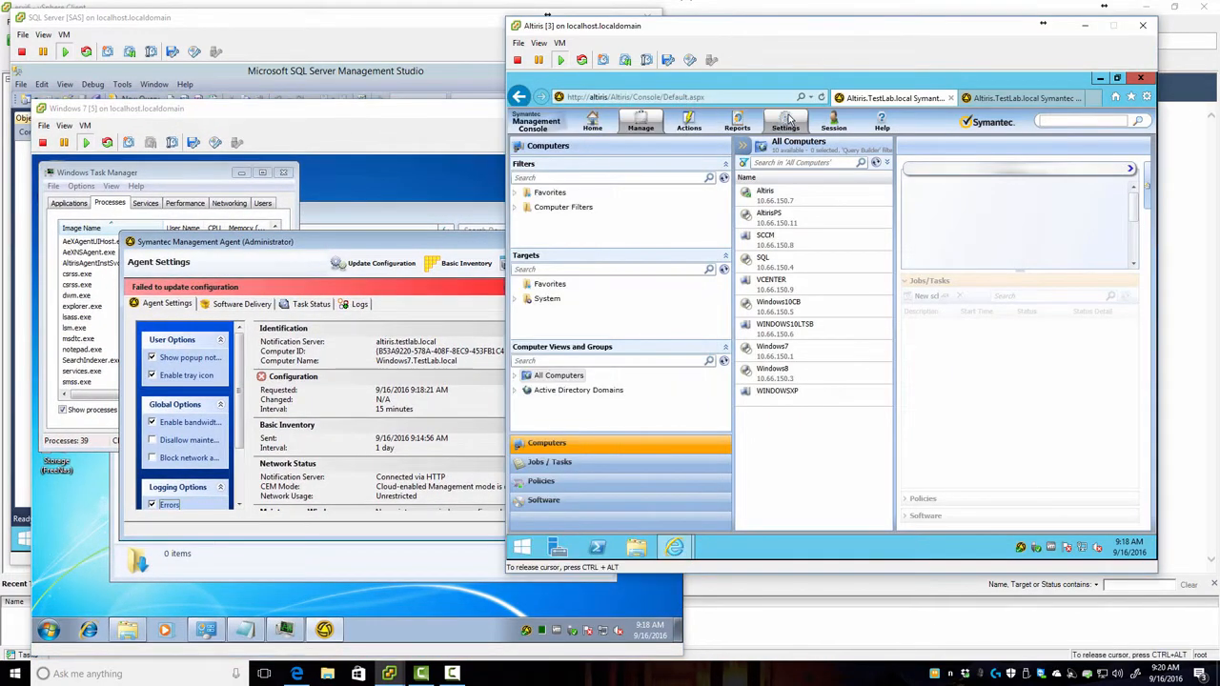
left_click(786, 124)
Step: Run the Delta and Policy resource membership updates, then re-request configuration on the Windows 7 agent
mouse_move(827, 221)
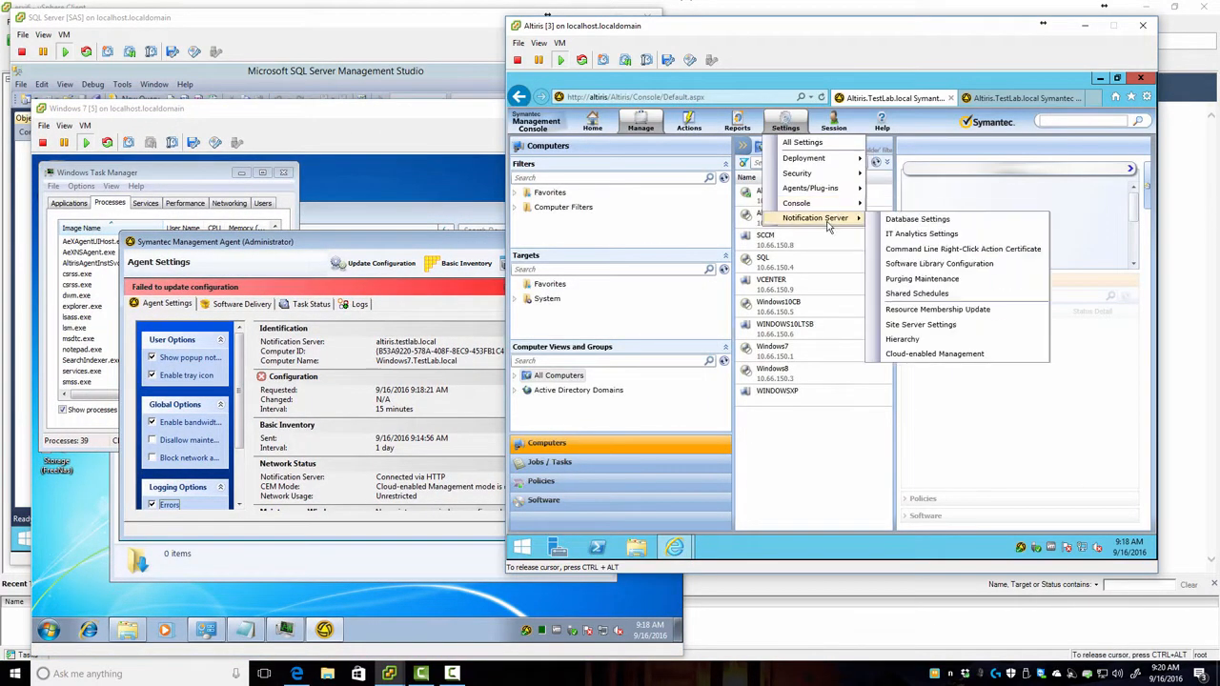
left_click(953, 309)
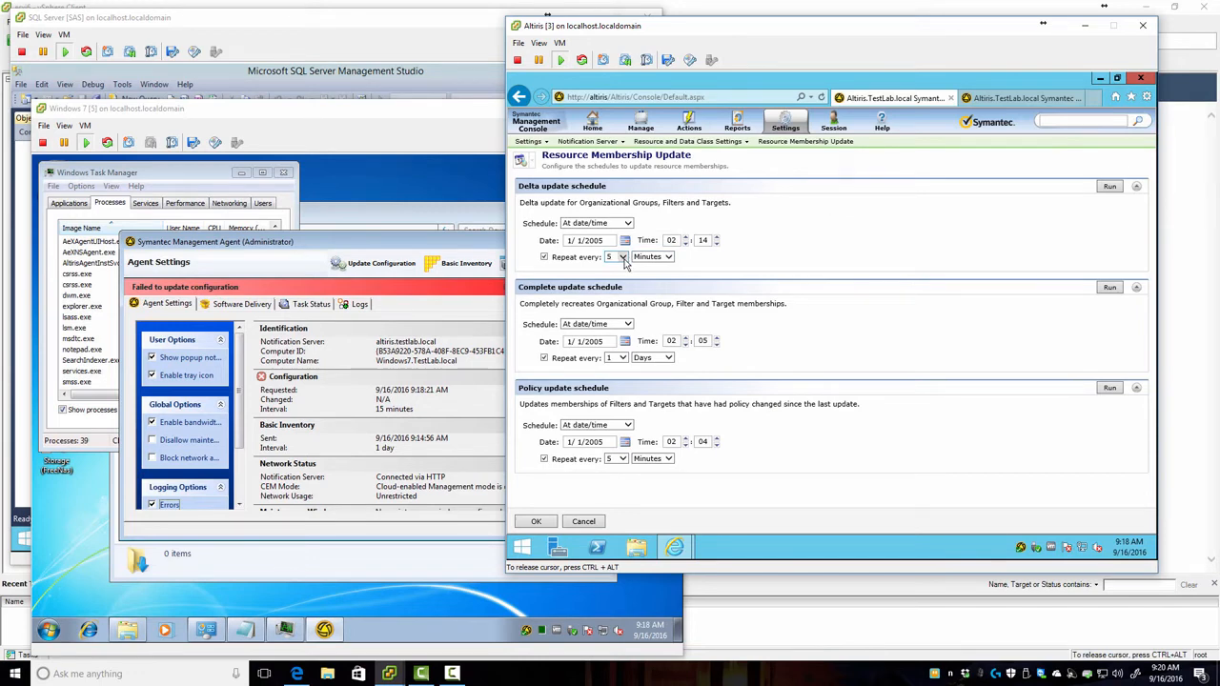
left_click(1110, 187)
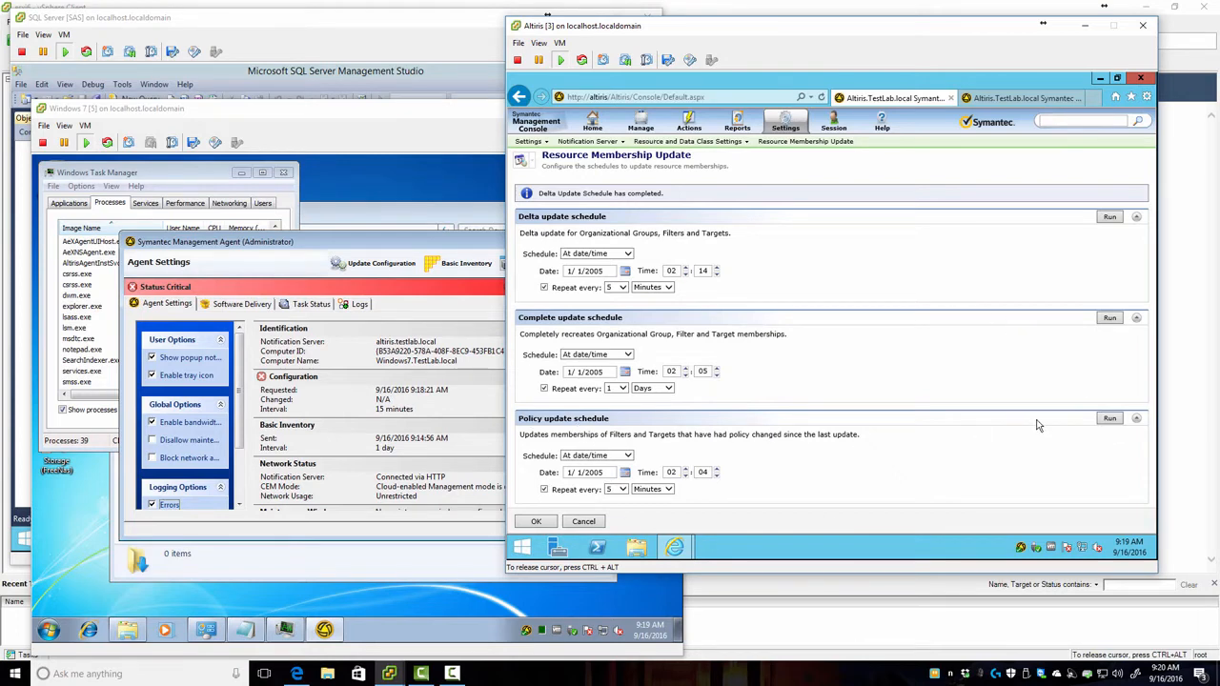
left_click(1110, 420)
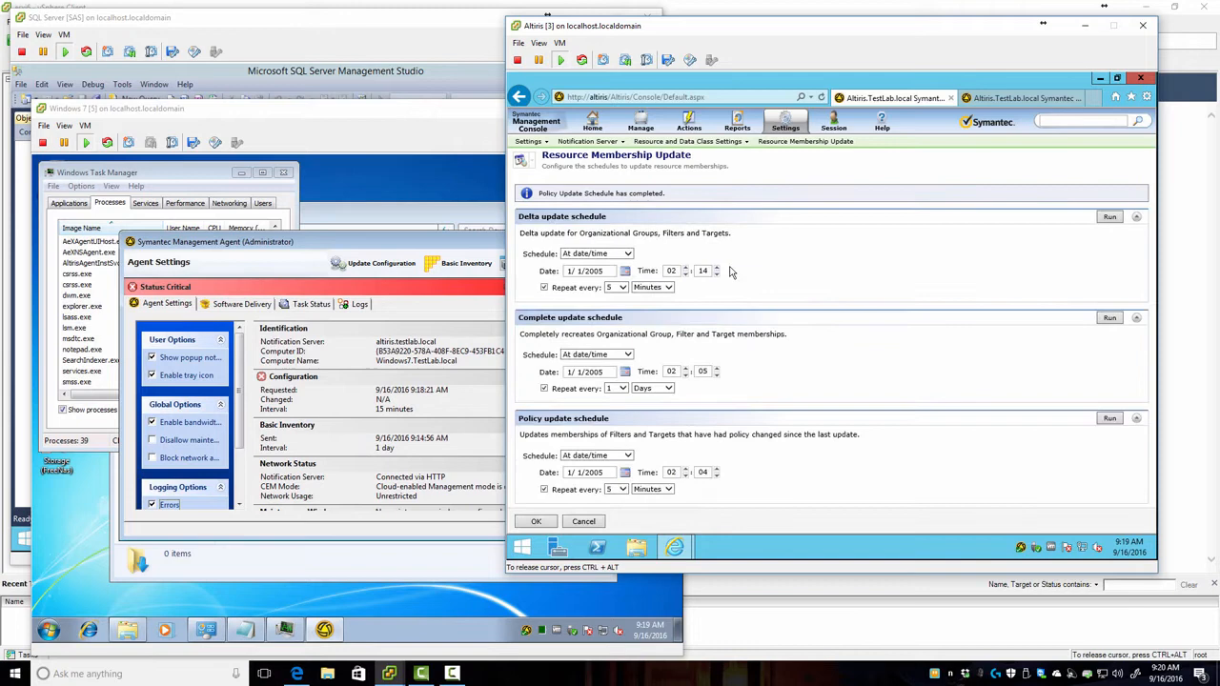
left_click(362, 245)
left_click(372, 266)
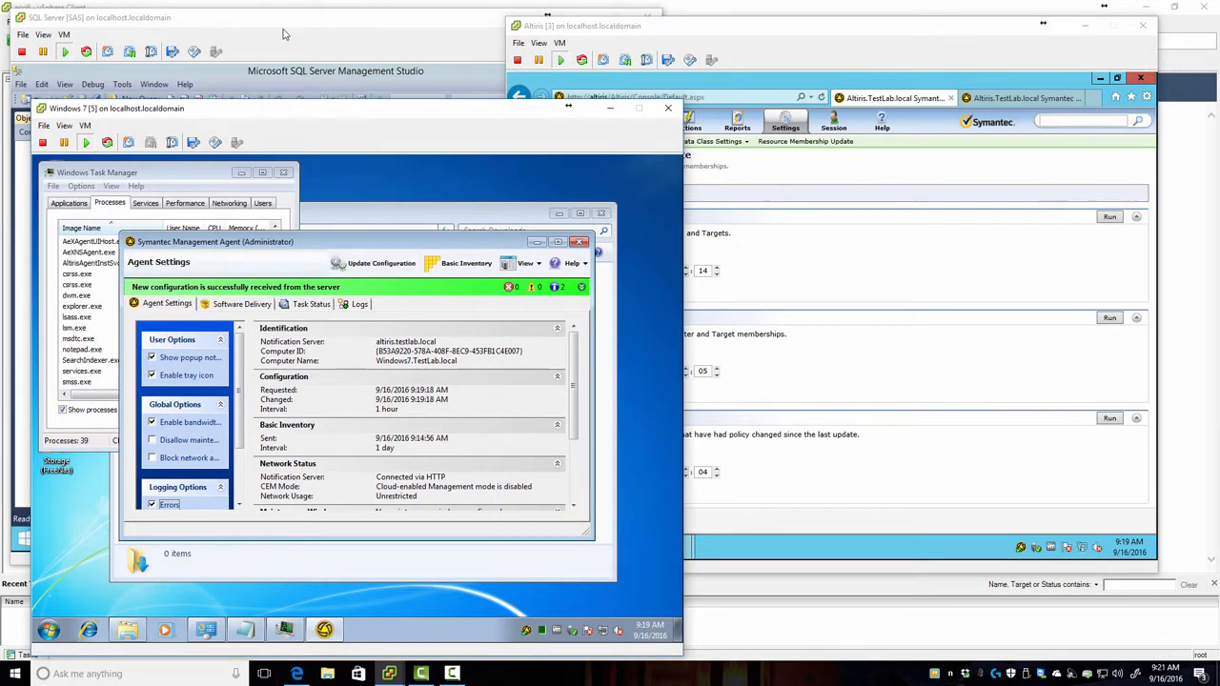
Step: Open the SQL server's agent and update its configuration, now on a 1 hour interval
left_click(272, 51)
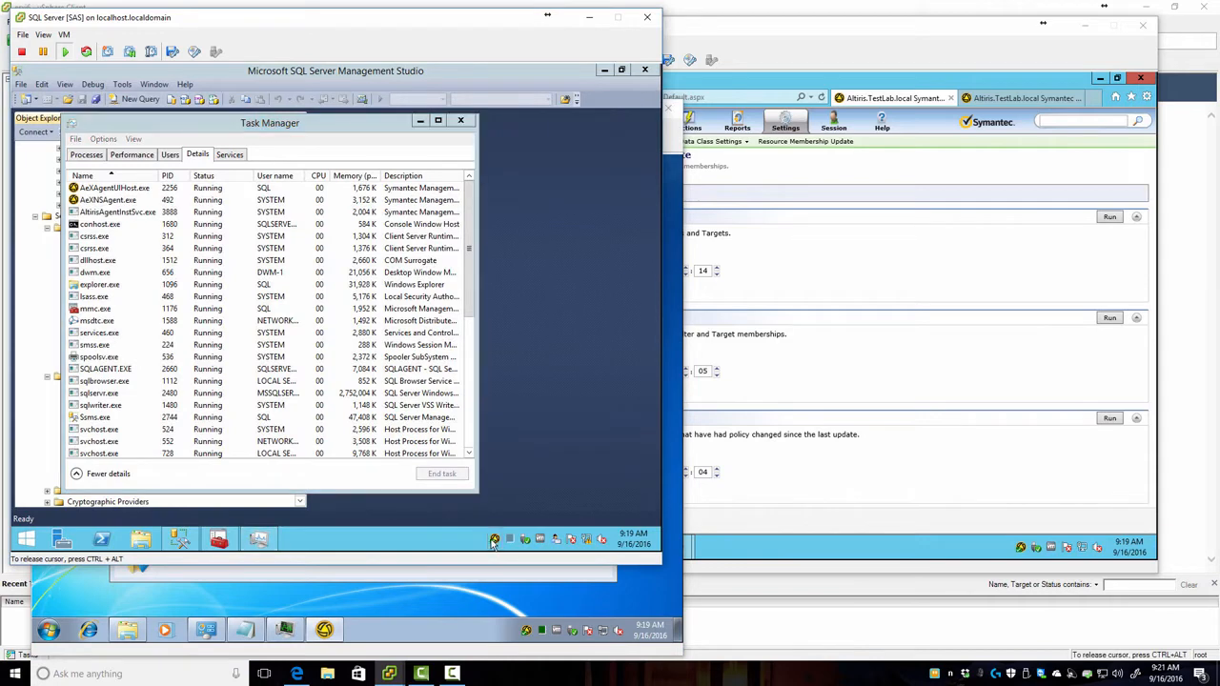
double_click(493, 541)
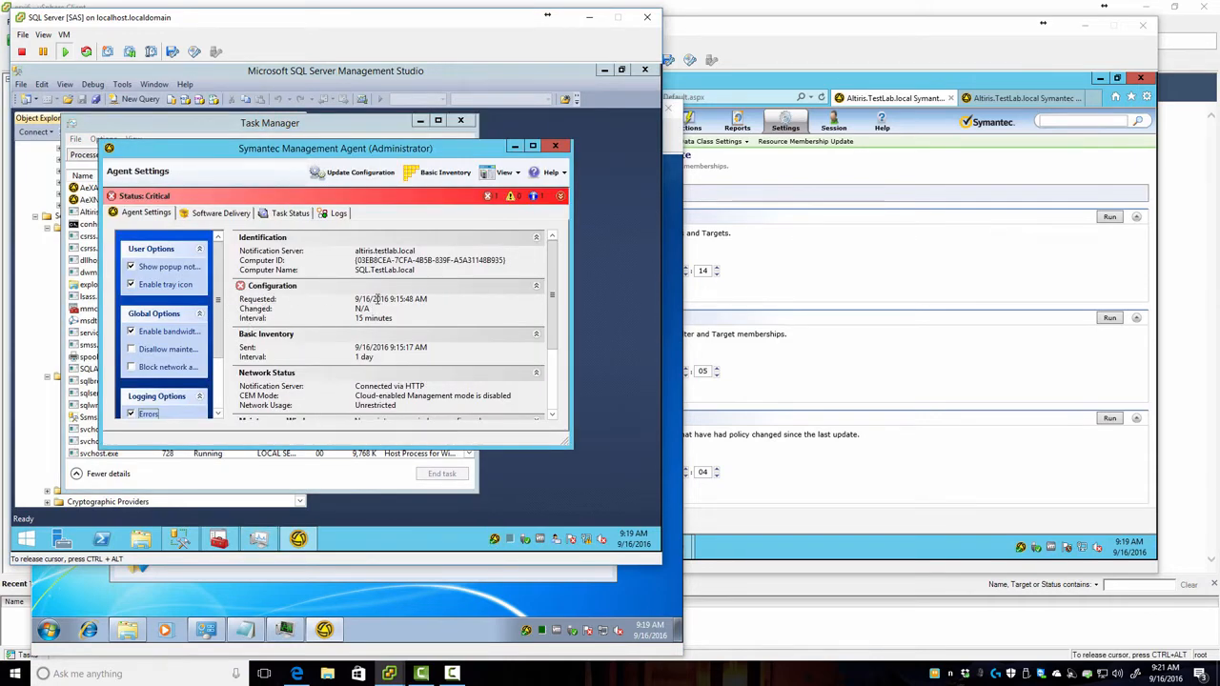
left_click_drag(246, 318, 400, 320)
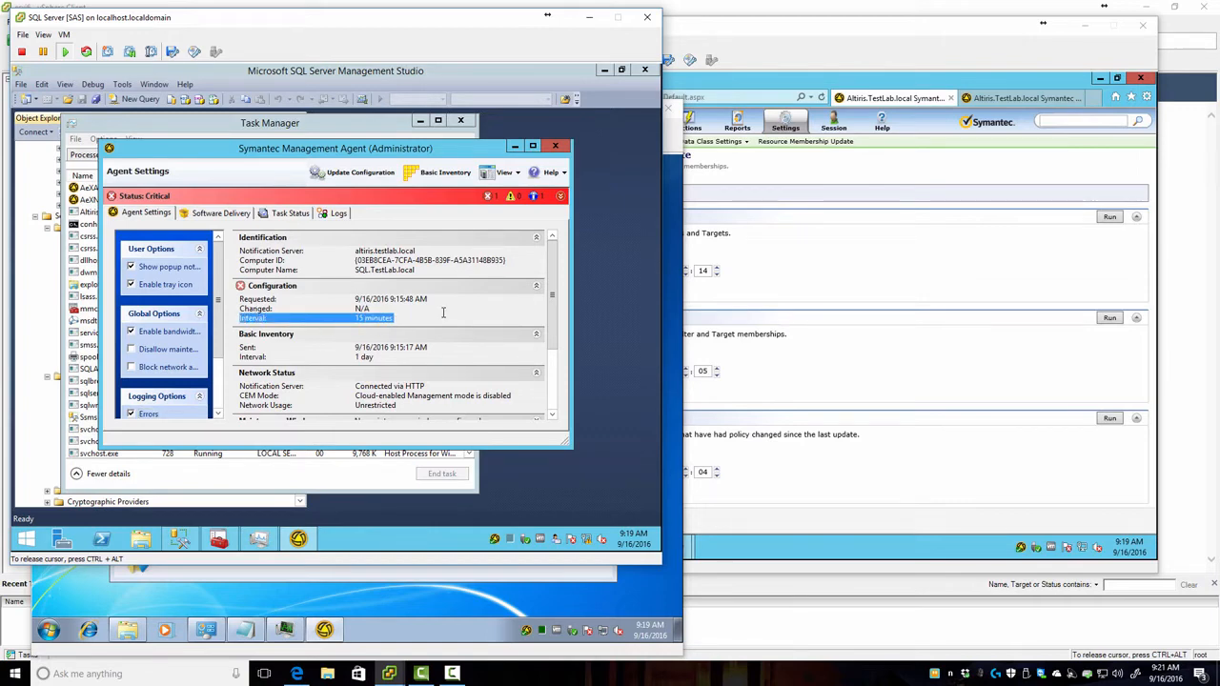
left_click(360, 172)
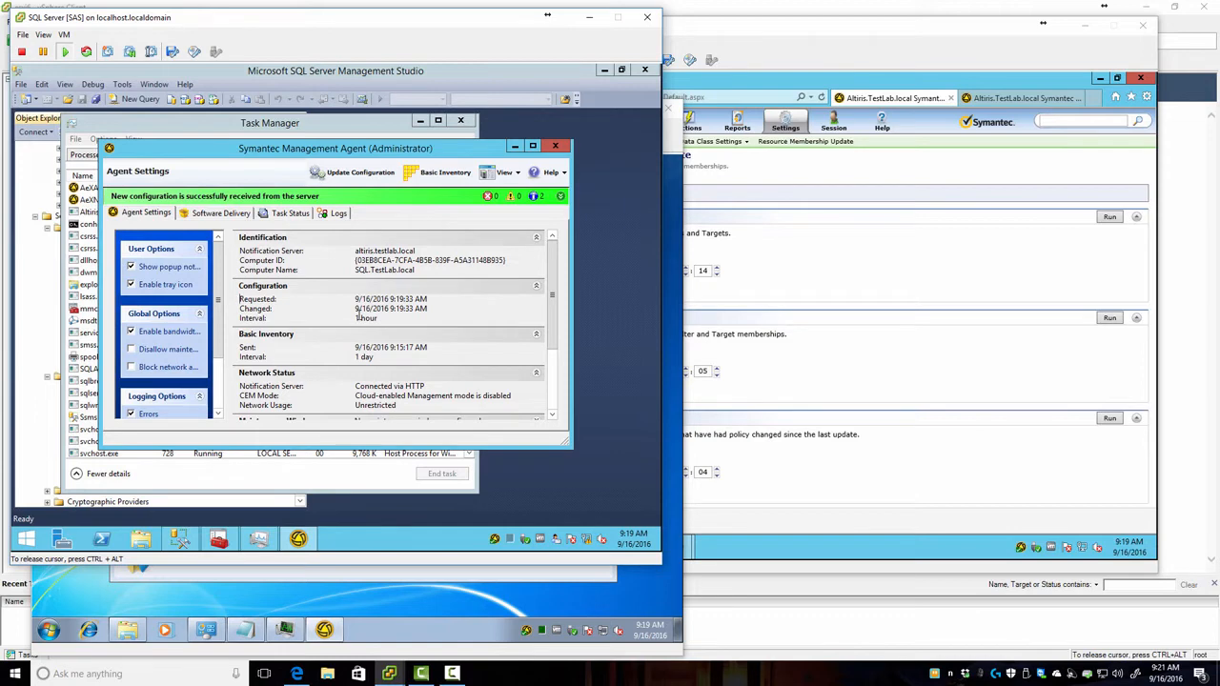
left_click(1032, 211)
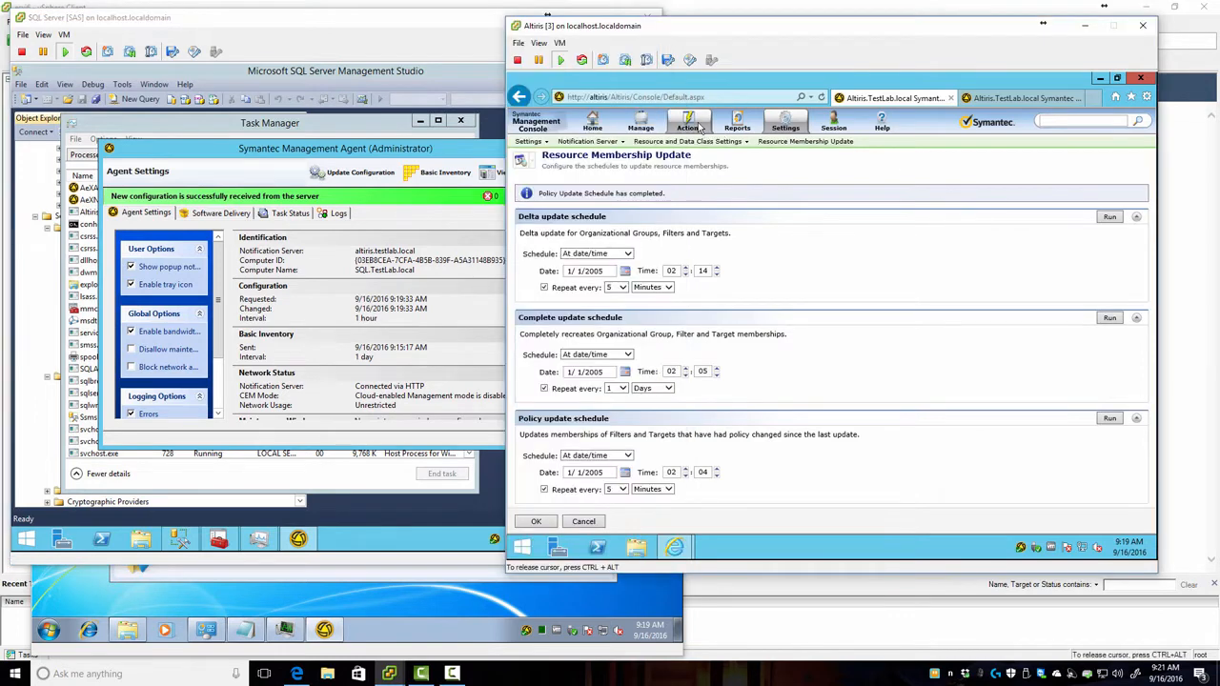
Step: In Targeted Agent Settings, list the computers for All Windows Servers (excluding 'Site Servers'): AltirisPS and SQL
mouse_move(795, 128)
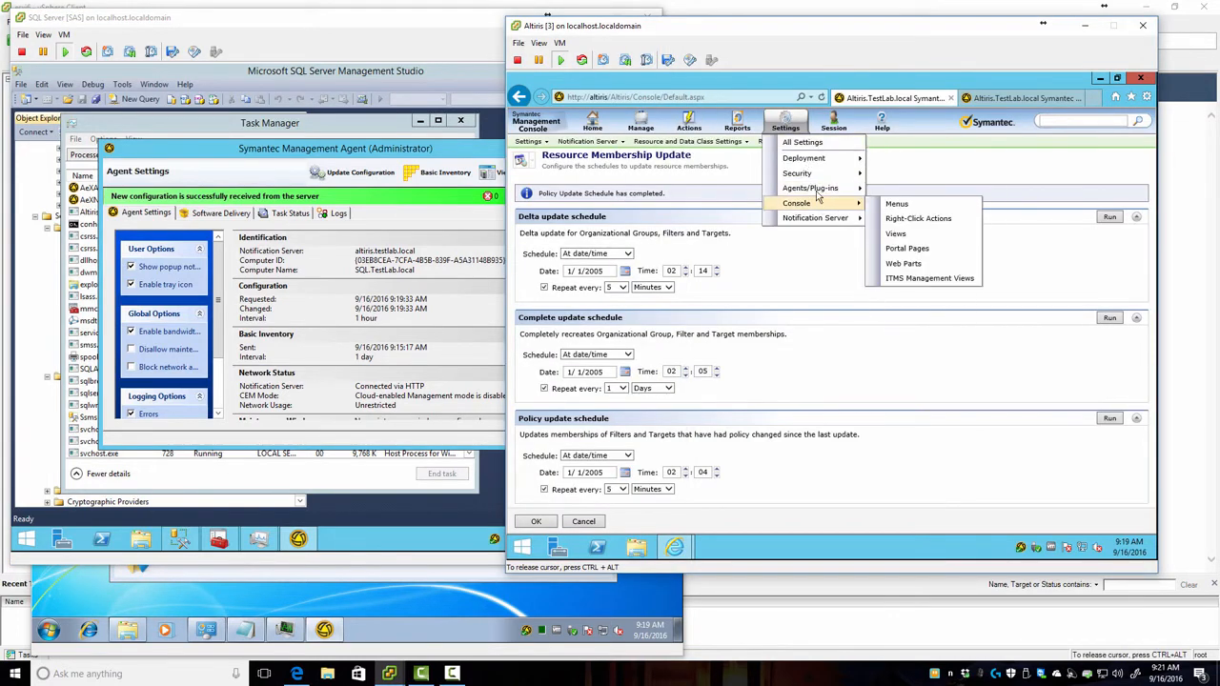
mouse_move(818, 188)
left_click(930, 239)
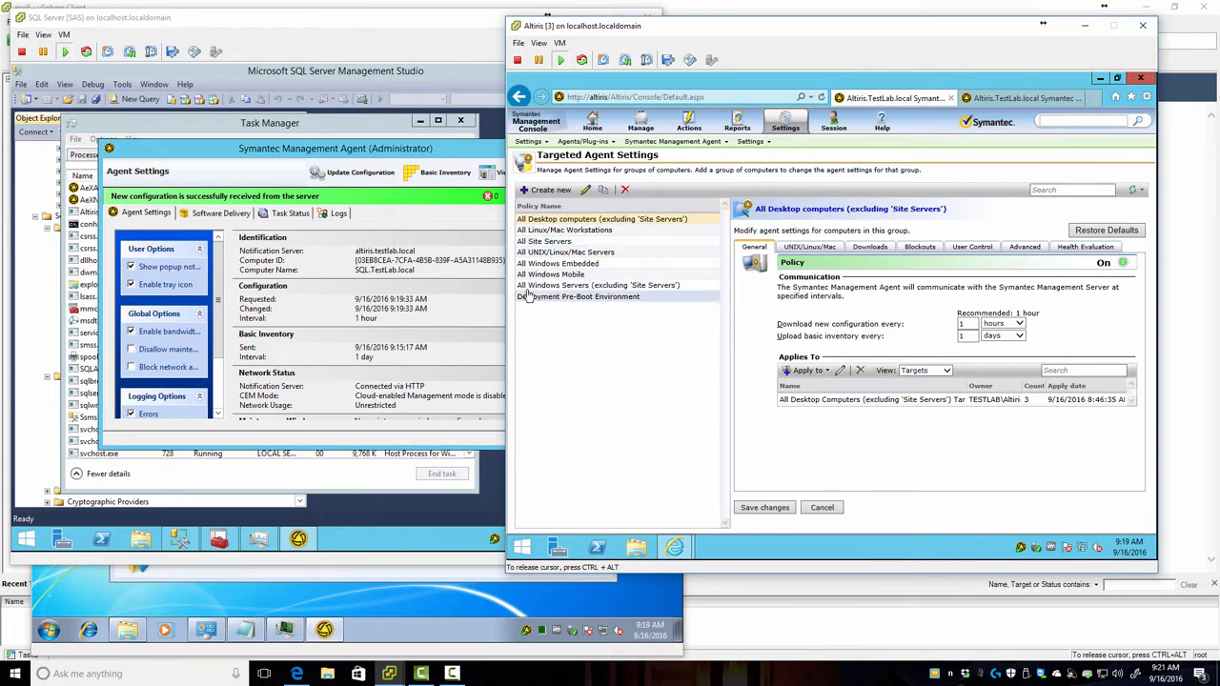
left_click(566, 286)
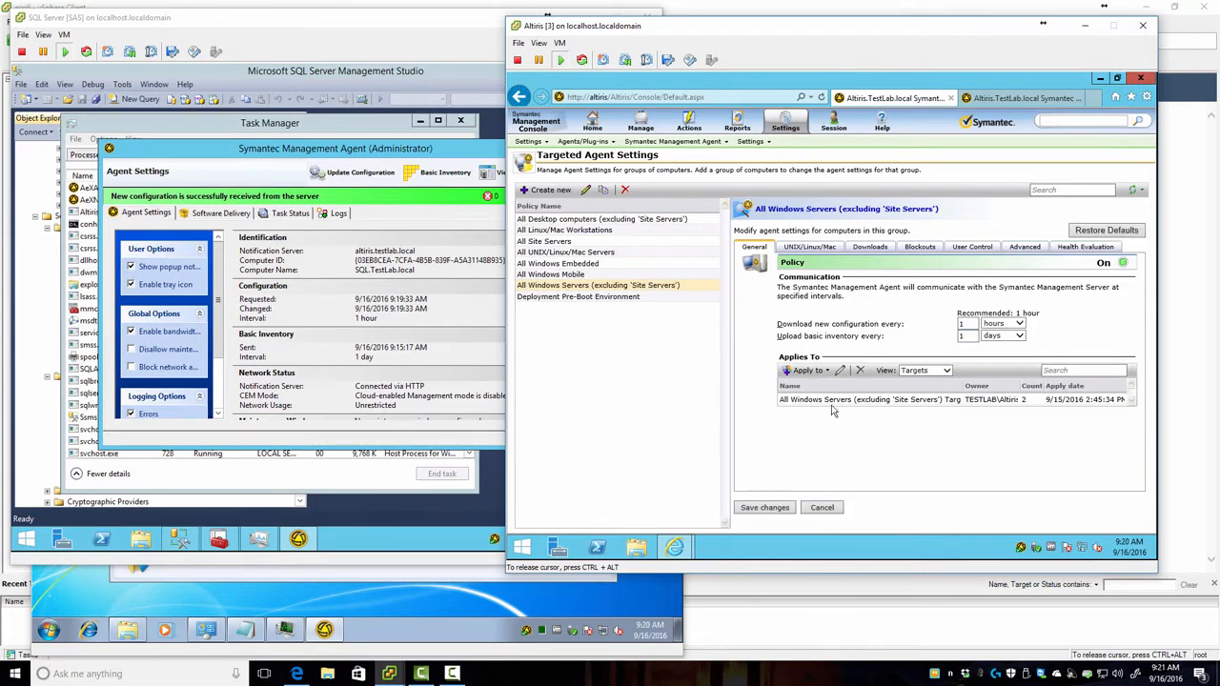
left_click(947, 372)
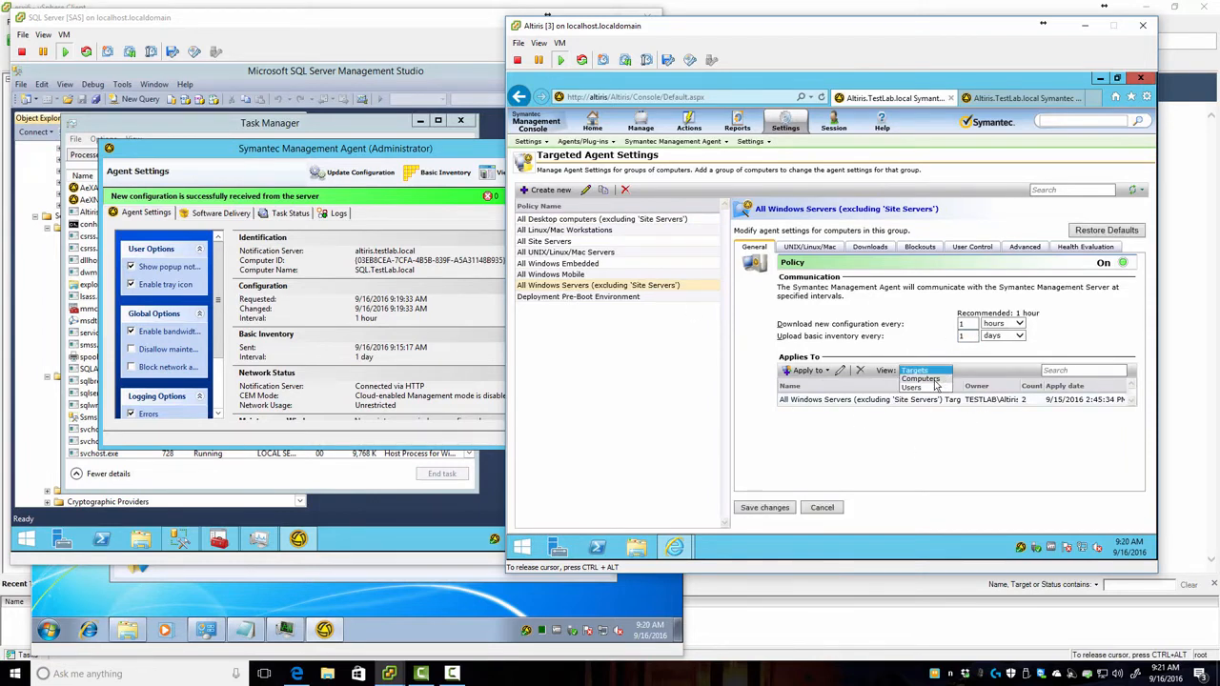
left_click(932, 379)
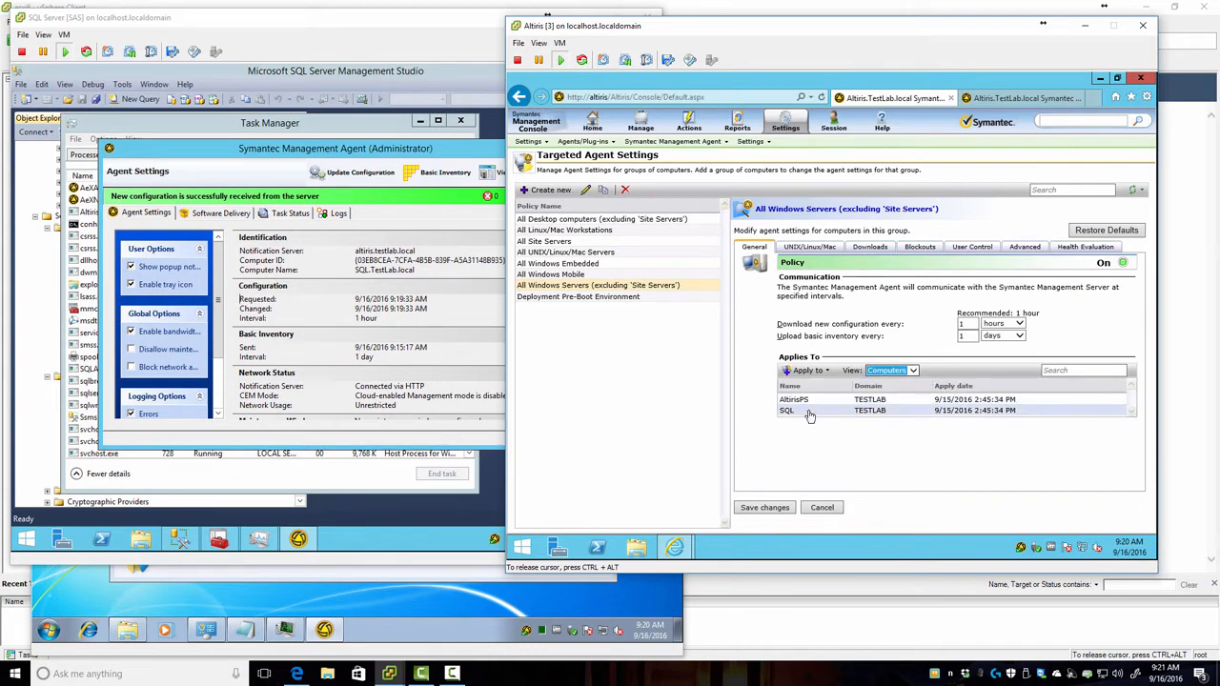
left_click(815, 452)
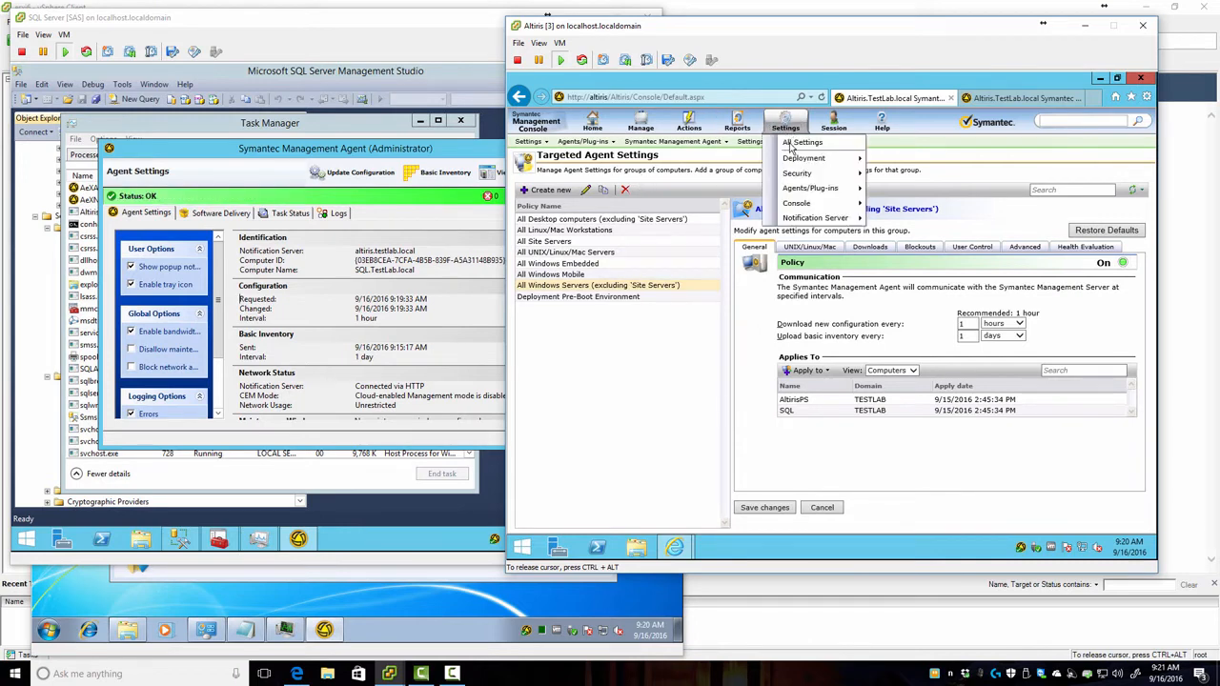
mouse_move(594, 133)
Step: Expand Agents/Plug-ins, Symantec Management Agent and its Windows folder, widening the tree to show full names
left_click(802, 144)
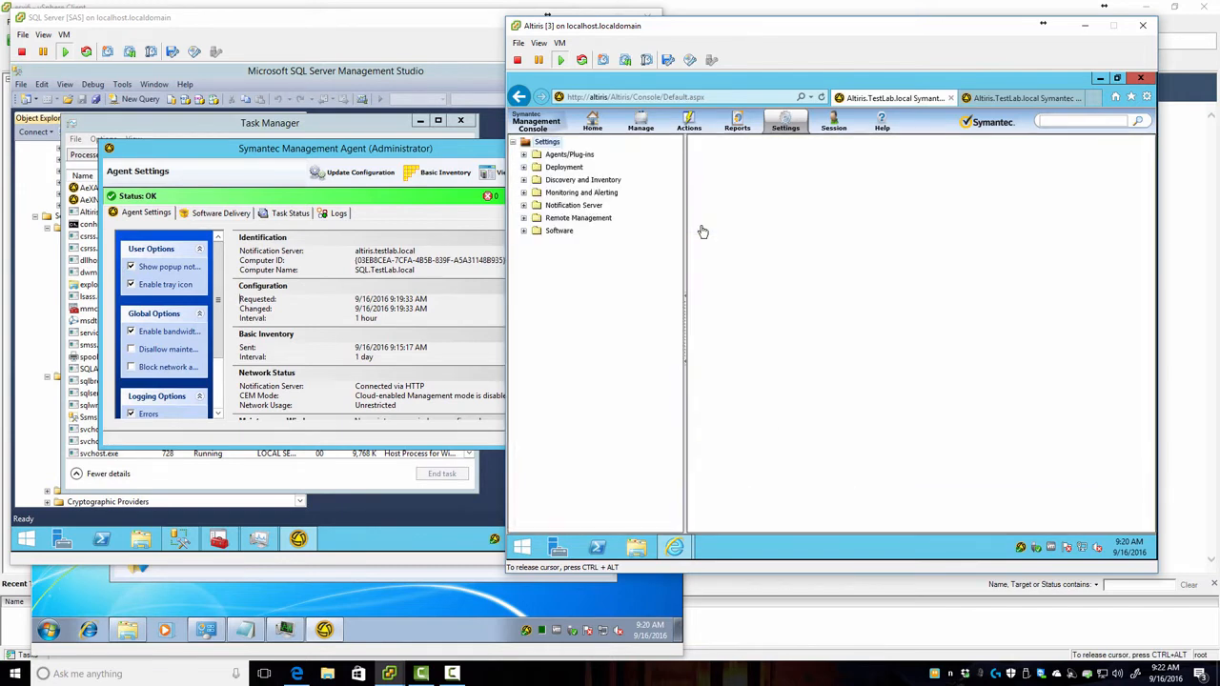
left_click(523, 168)
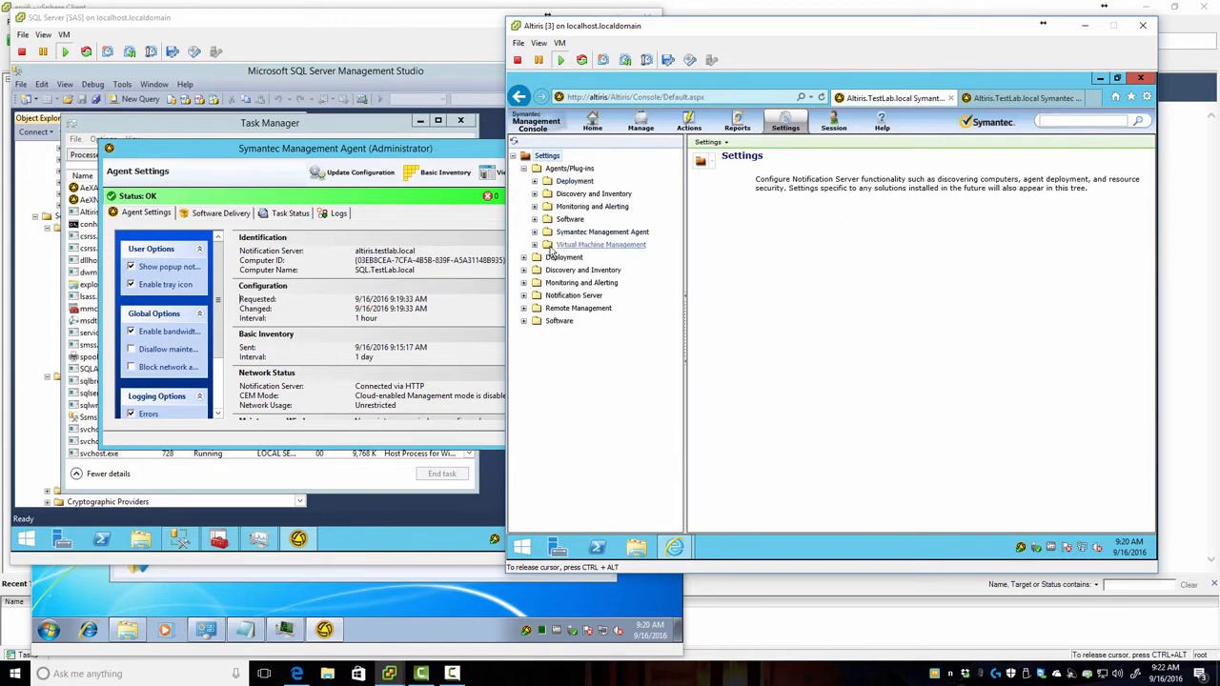
left_click(535, 232)
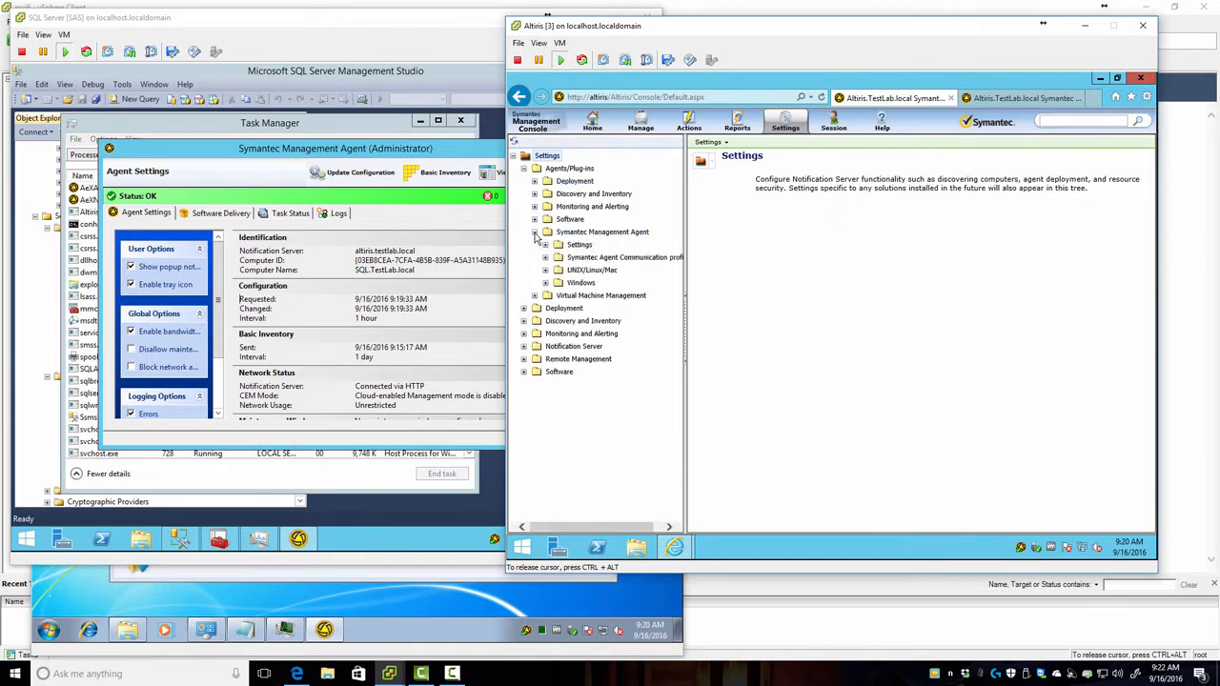
left_click(545, 283)
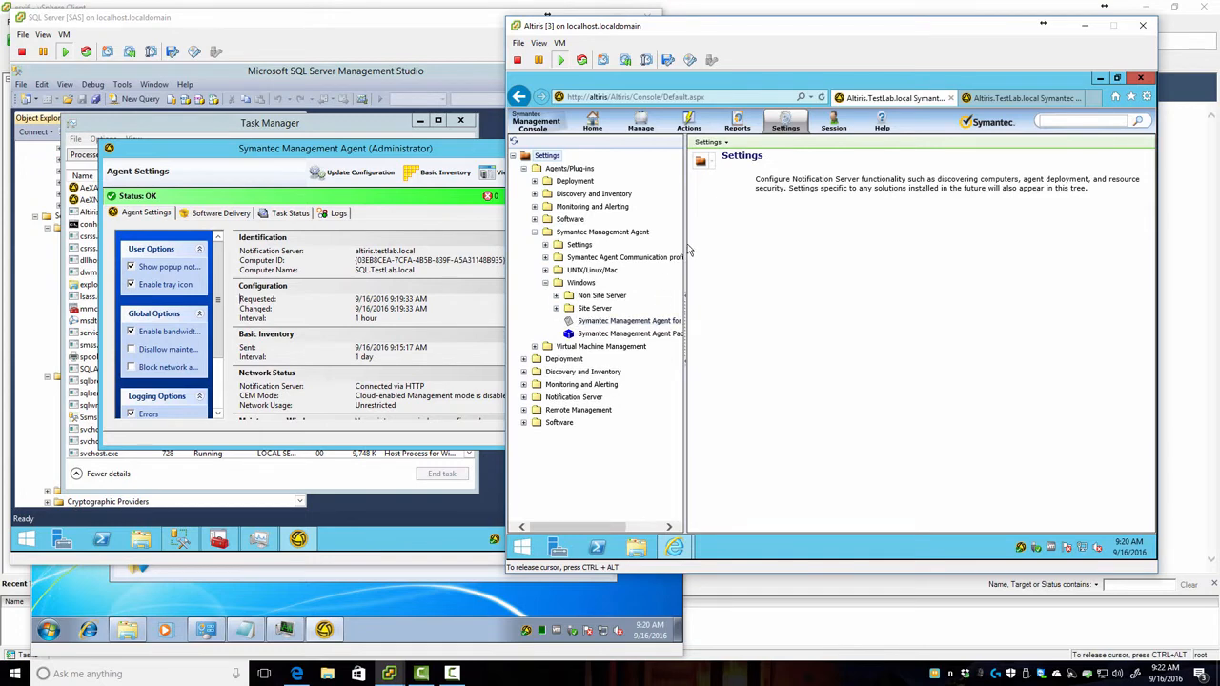
left_click_drag(684, 239, 784, 250)
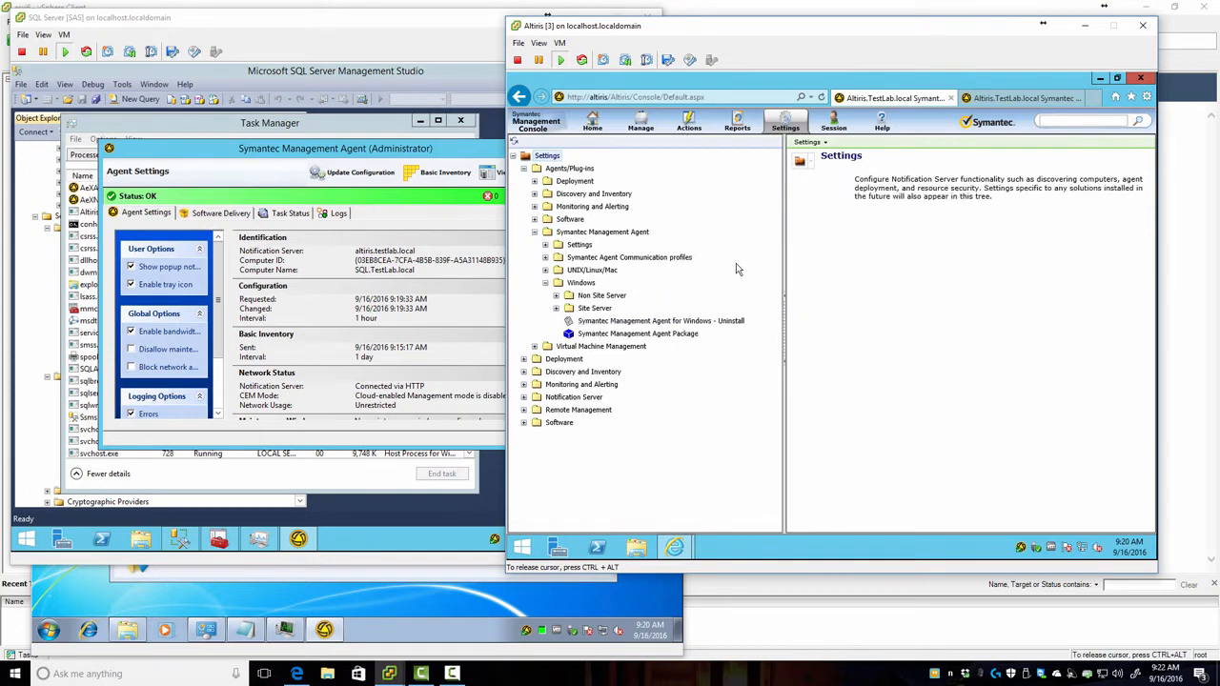
Step: Expand the Site Server and Non Site Server packages, communication profiles and agent Settings items
left_click(557, 309)
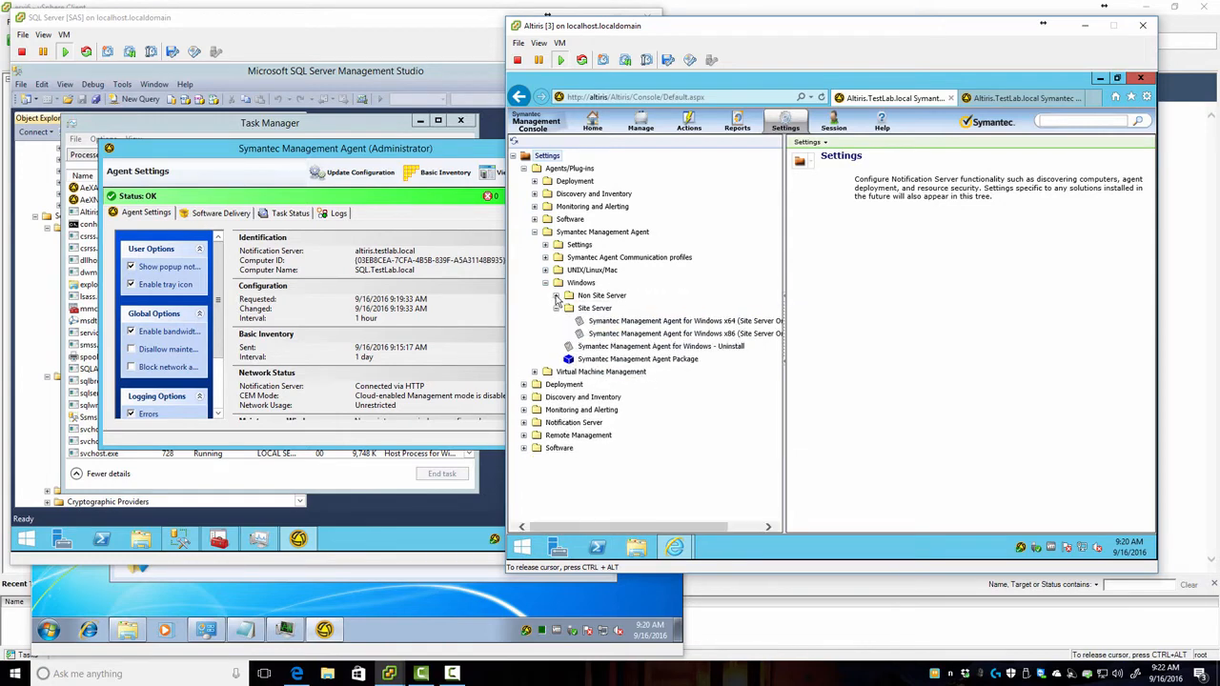
left_click(556, 296)
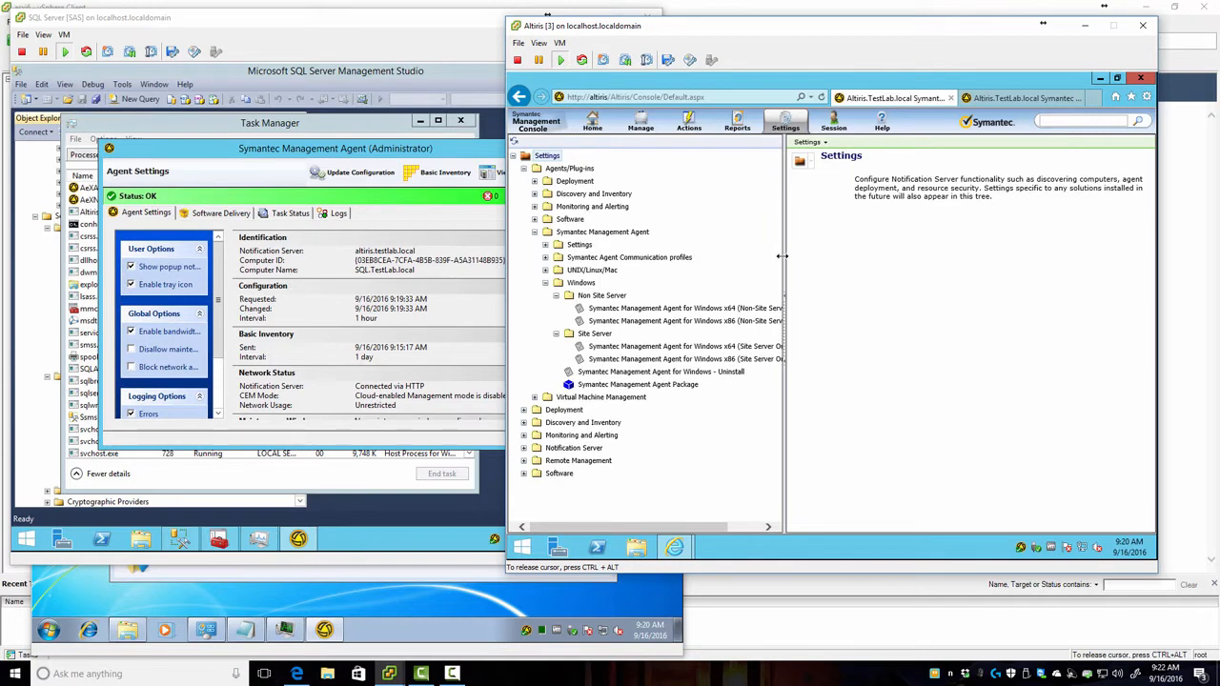
left_click_drag(784, 261, 846, 243)
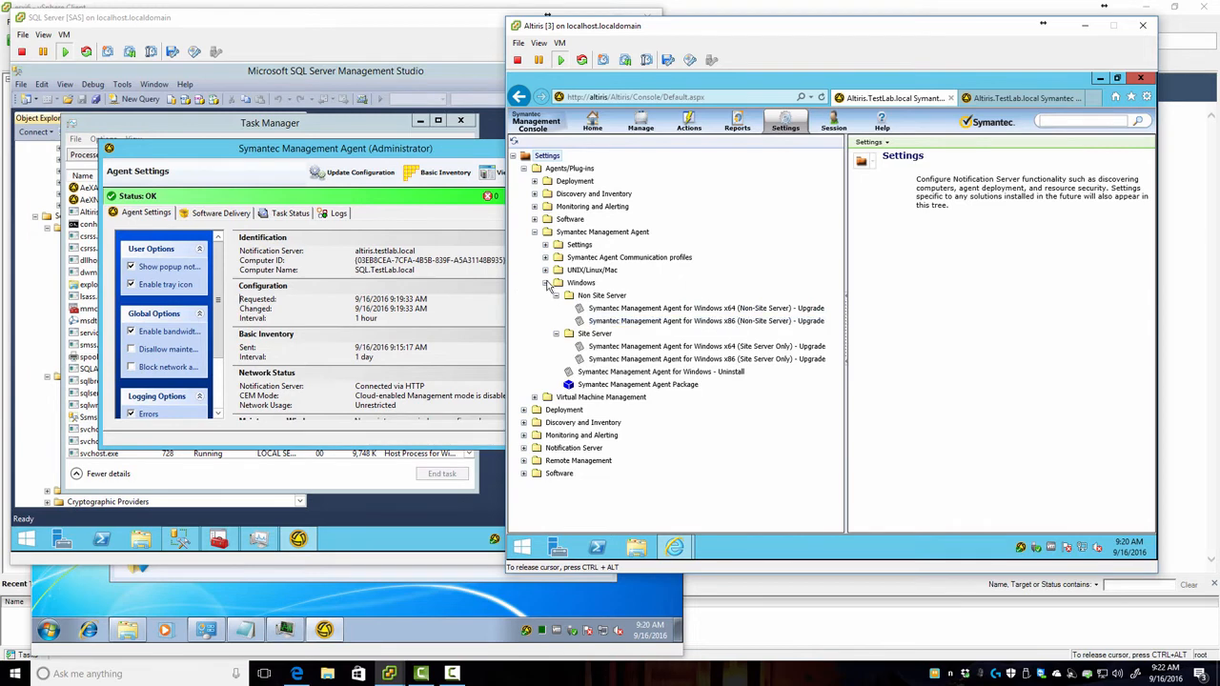
left_click(546, 259)
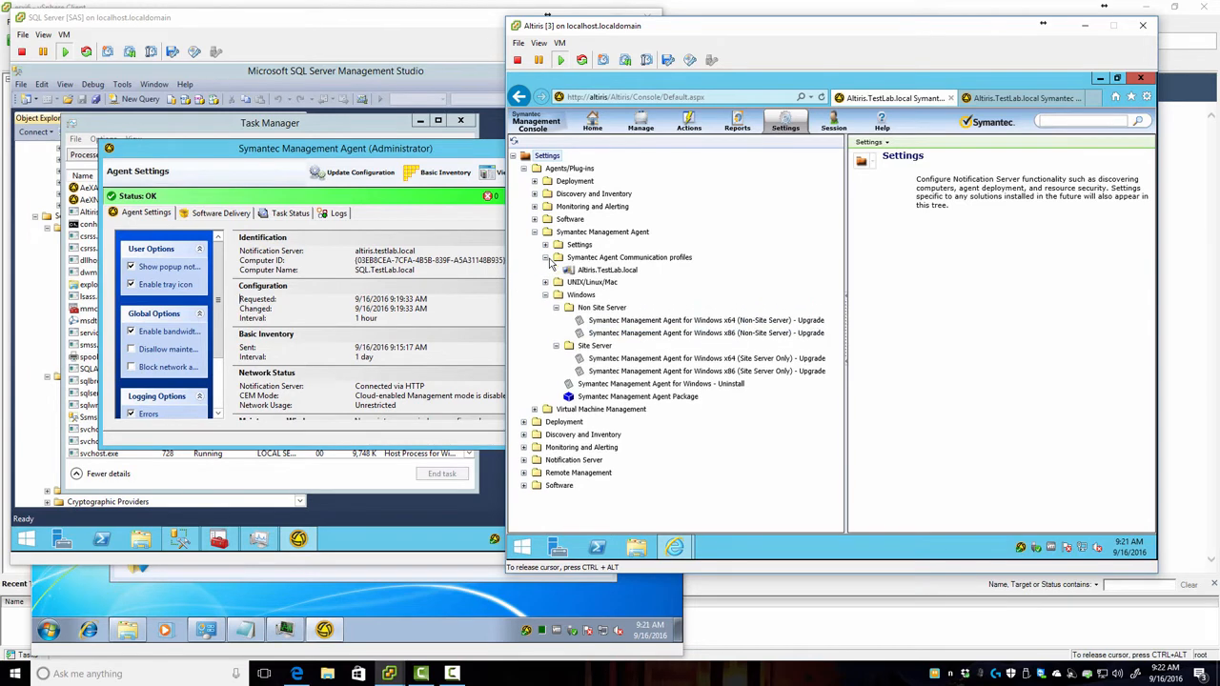
left_click(546, 245)
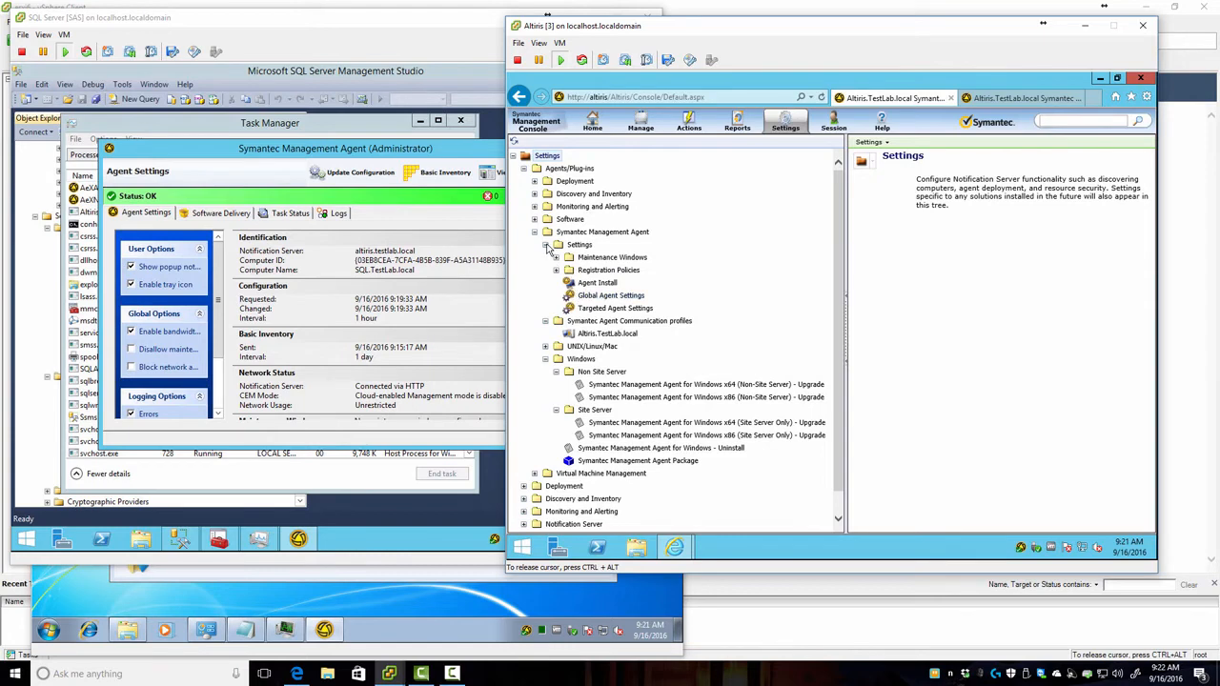
Step: Expand the Software Management and Patch Management plug-in policies, including Windows and Linux patch folders
left_click(535, 220)
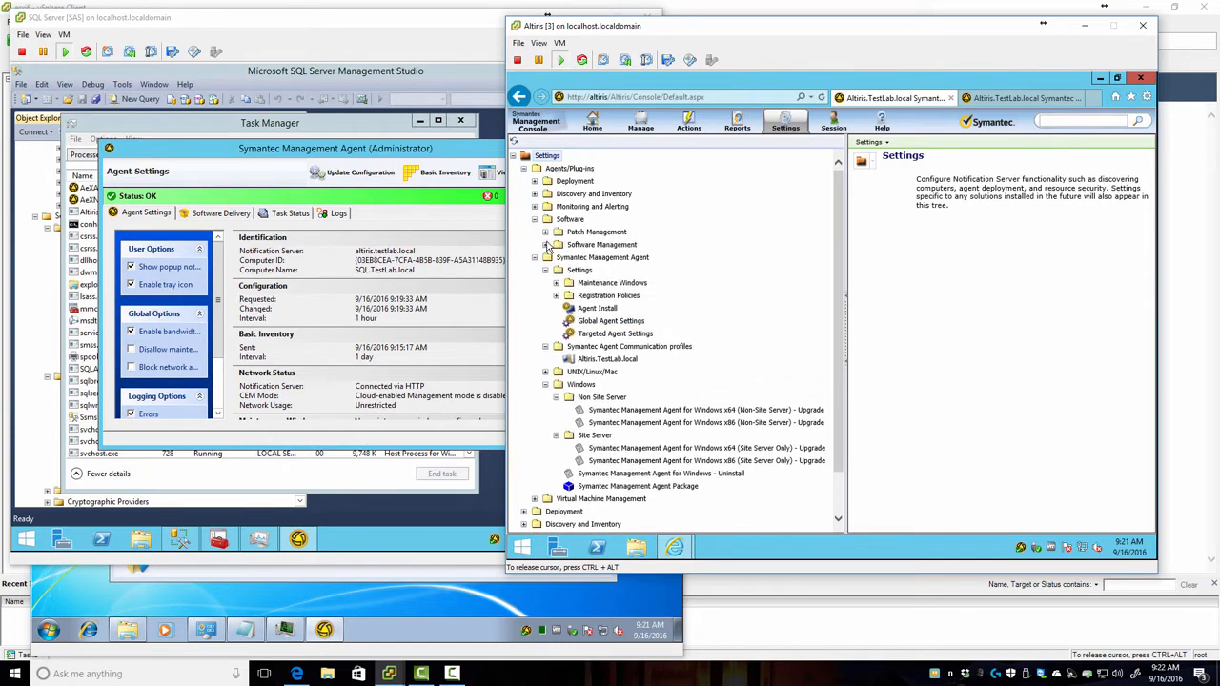
left_click(545, 245)
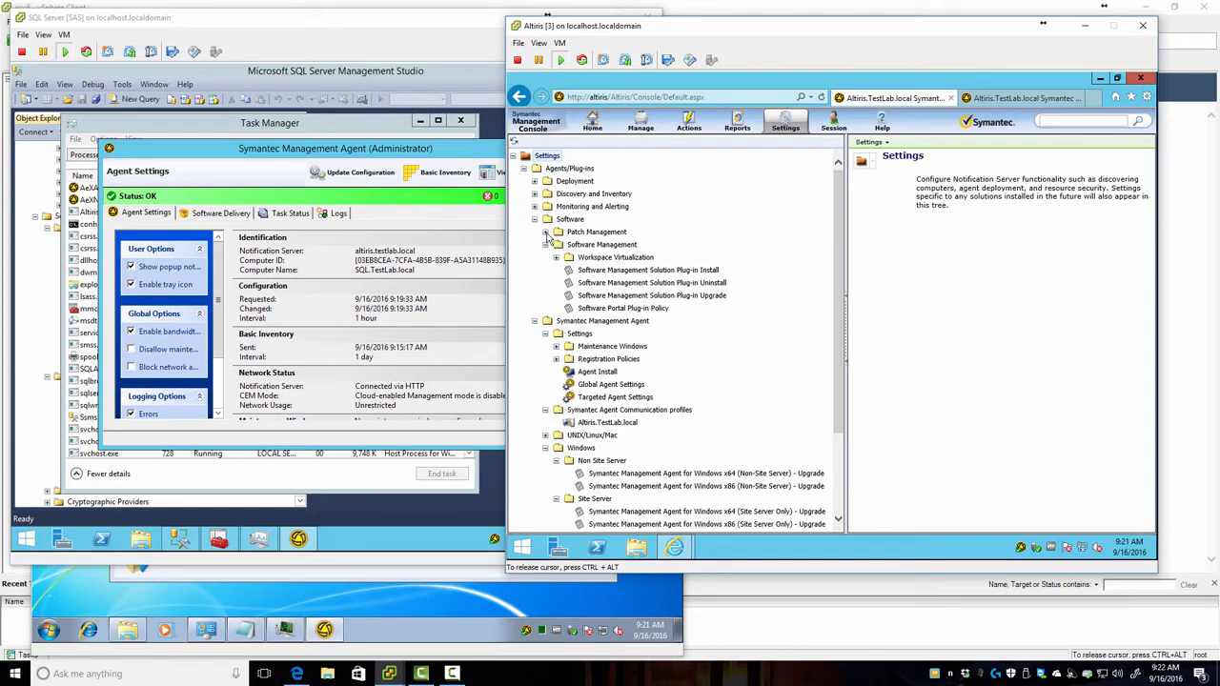
left_click(546, 233)
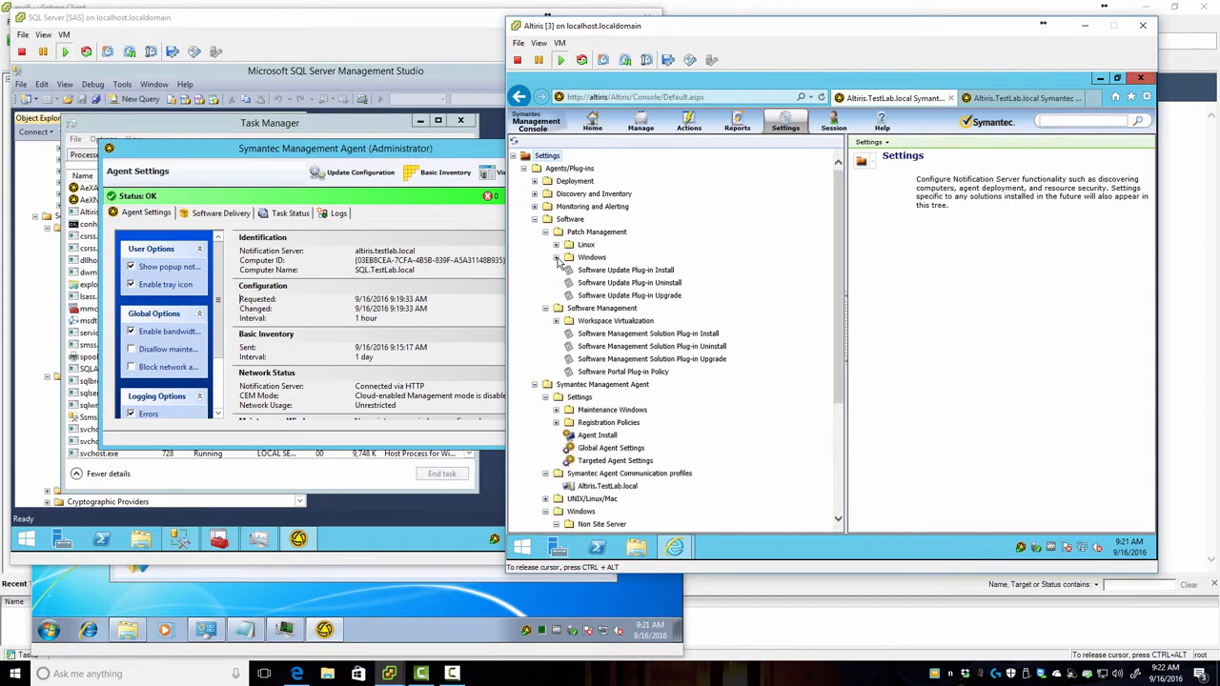
left_click(556, 259)
left_click(557, 246)
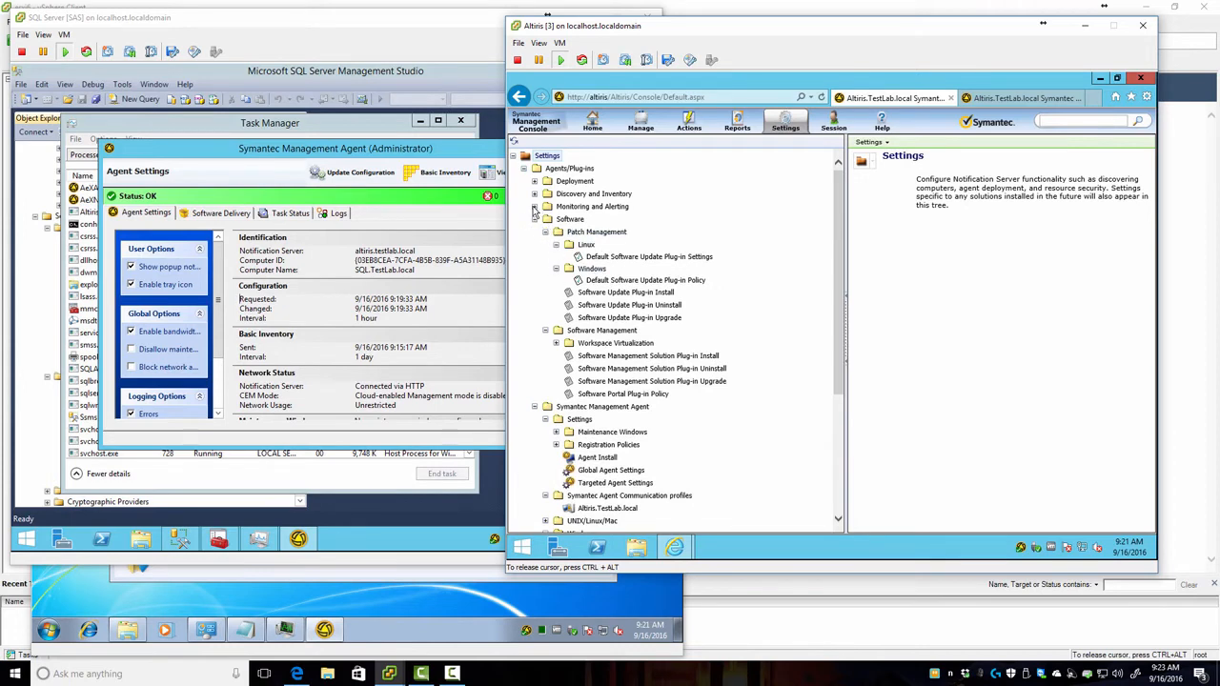
Step: Expand Monitoring and Alerting, Discovery and Inventory's inventory policies, and briefly the Deployment folder
left_click(535, 208)
left_click(535, 194)
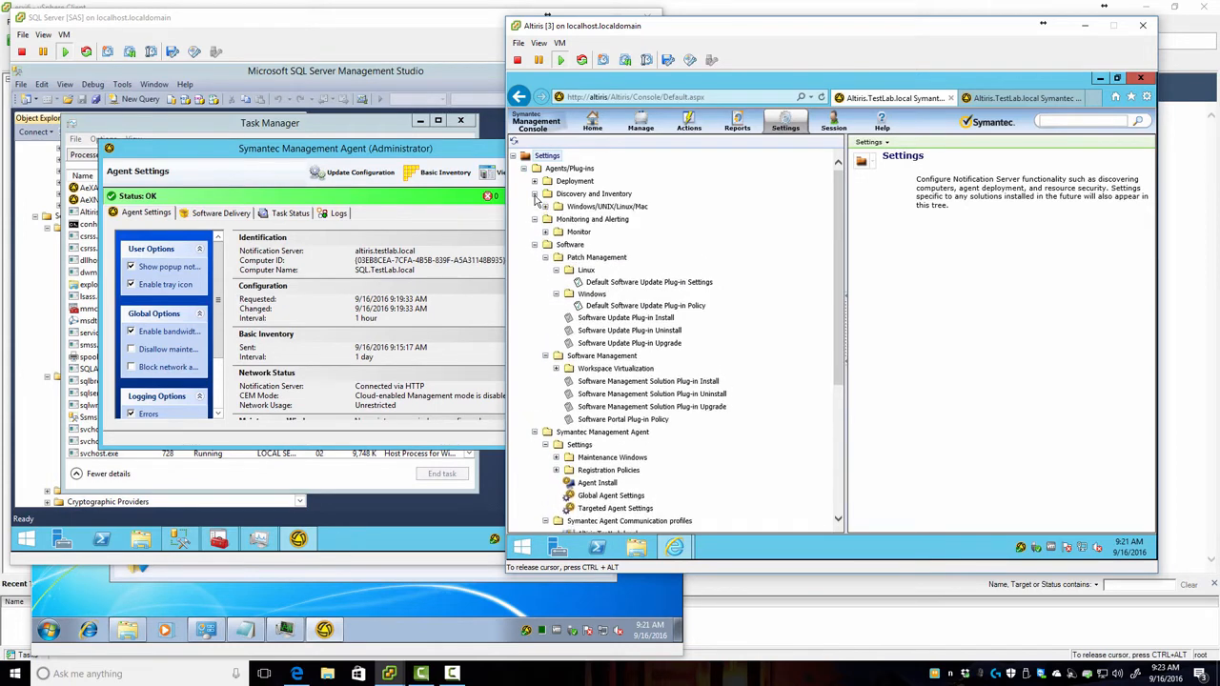
left_click(546, 207)
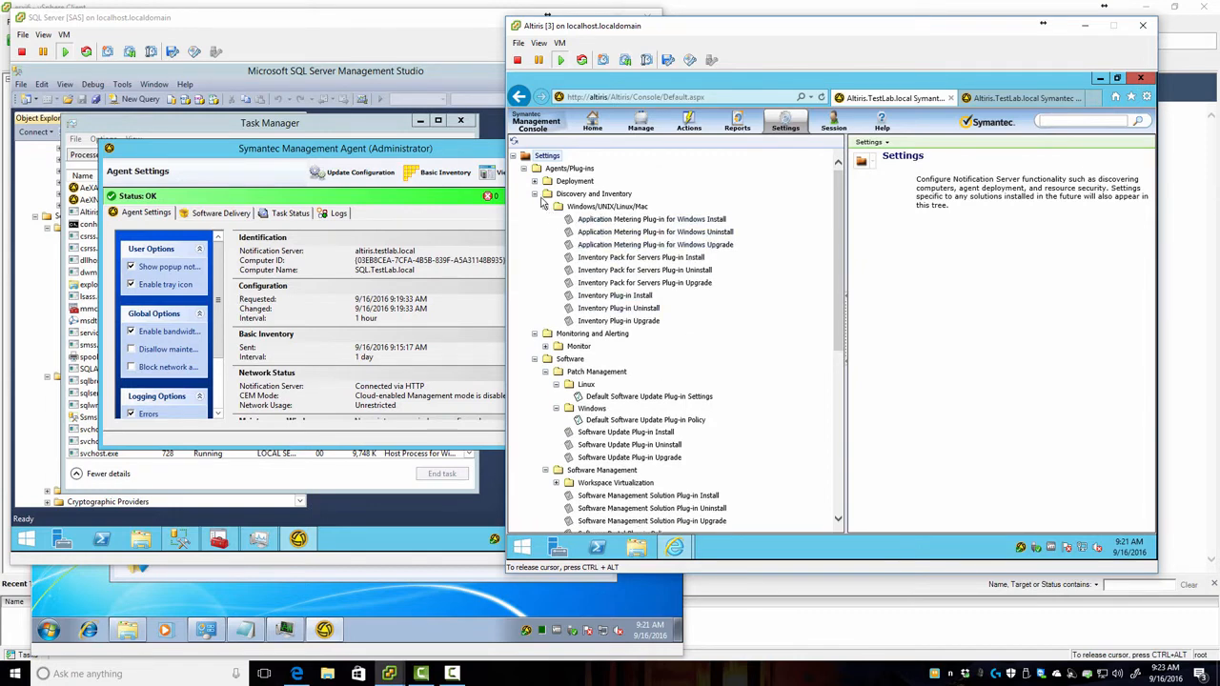
left_click(535, 182)
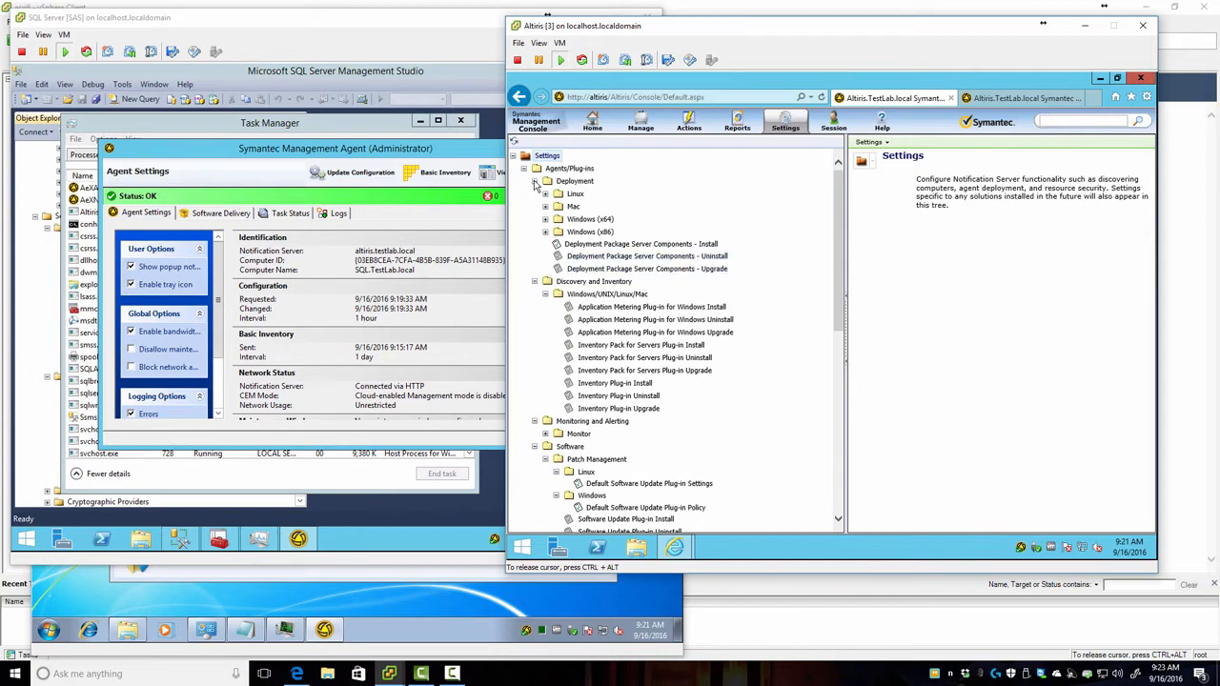
left_click(535, 181)
Step: Collapse the Settings tree to its top-level folders and switch to the Manage Computers list
right_click(537, 195)
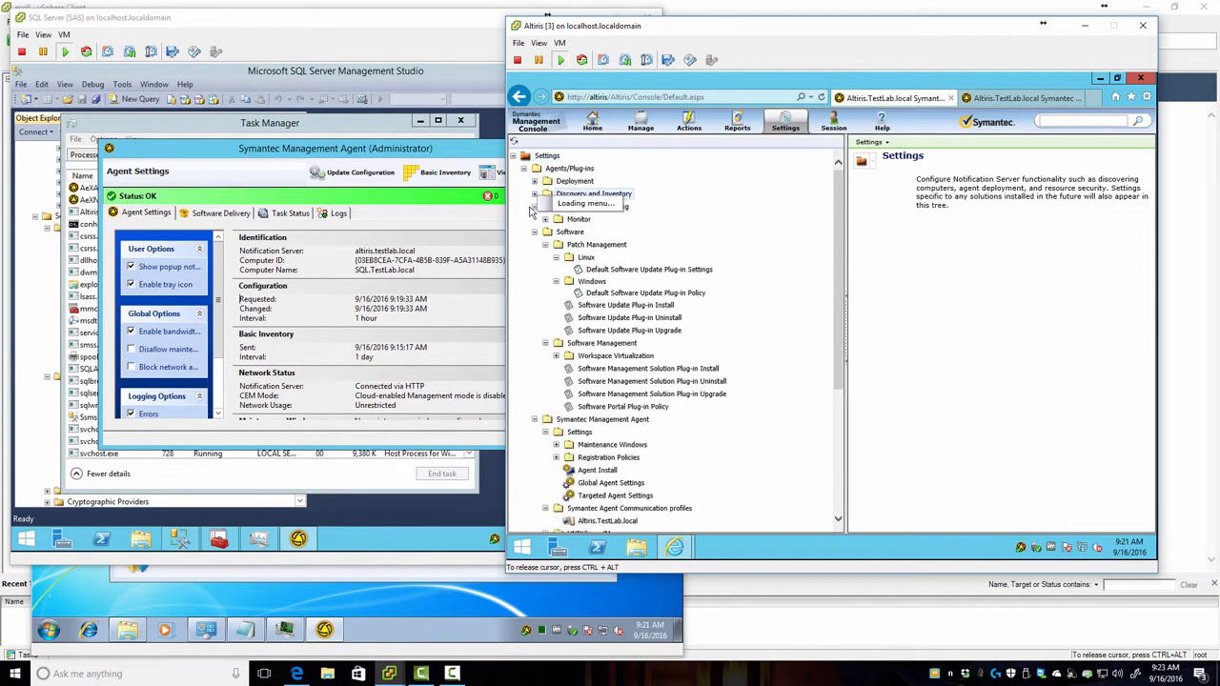
left_click(535, 207)
left_click(535, 219)
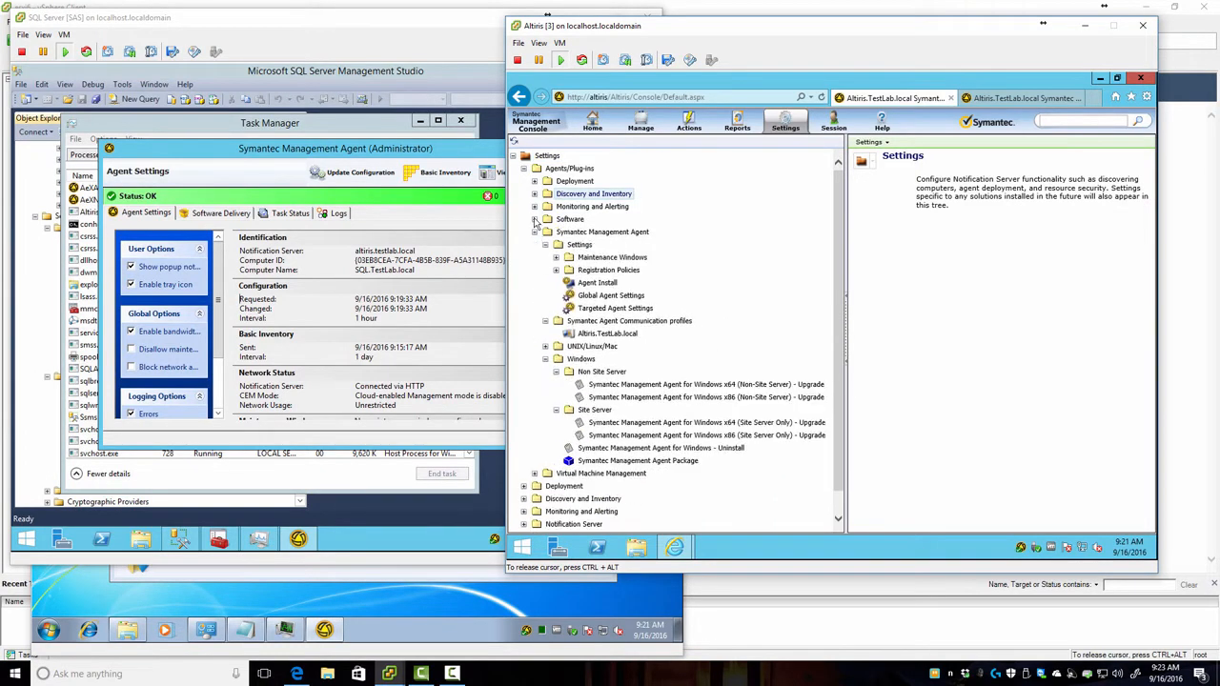
left_click(535, 232)
left_click(524, 167)
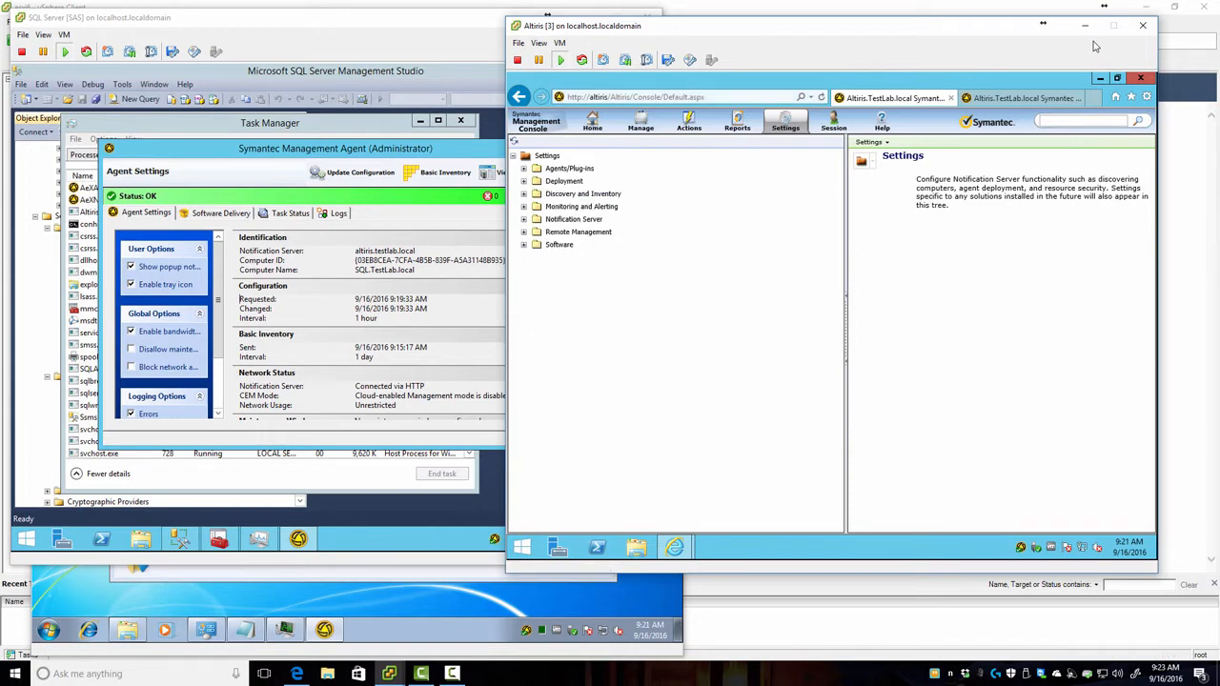
left_click(641, 124)
left_click(658, 158)
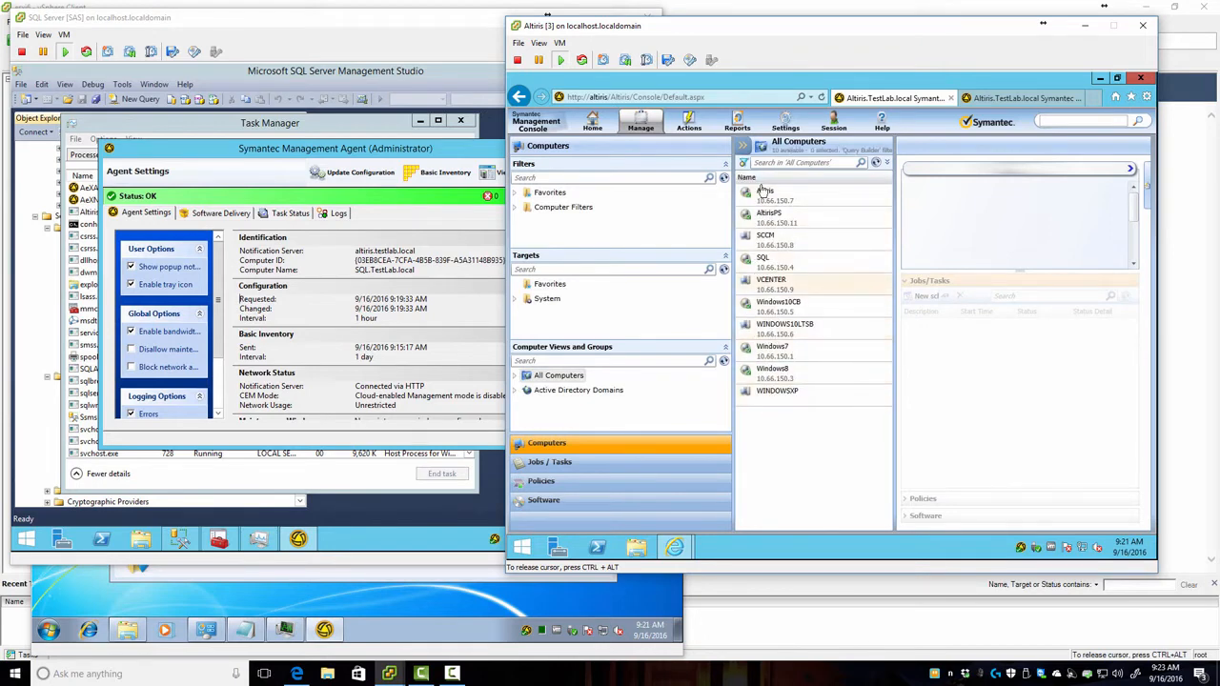
Step: Delete the SCCM computer from the All Computers list
left_click(772, 240)
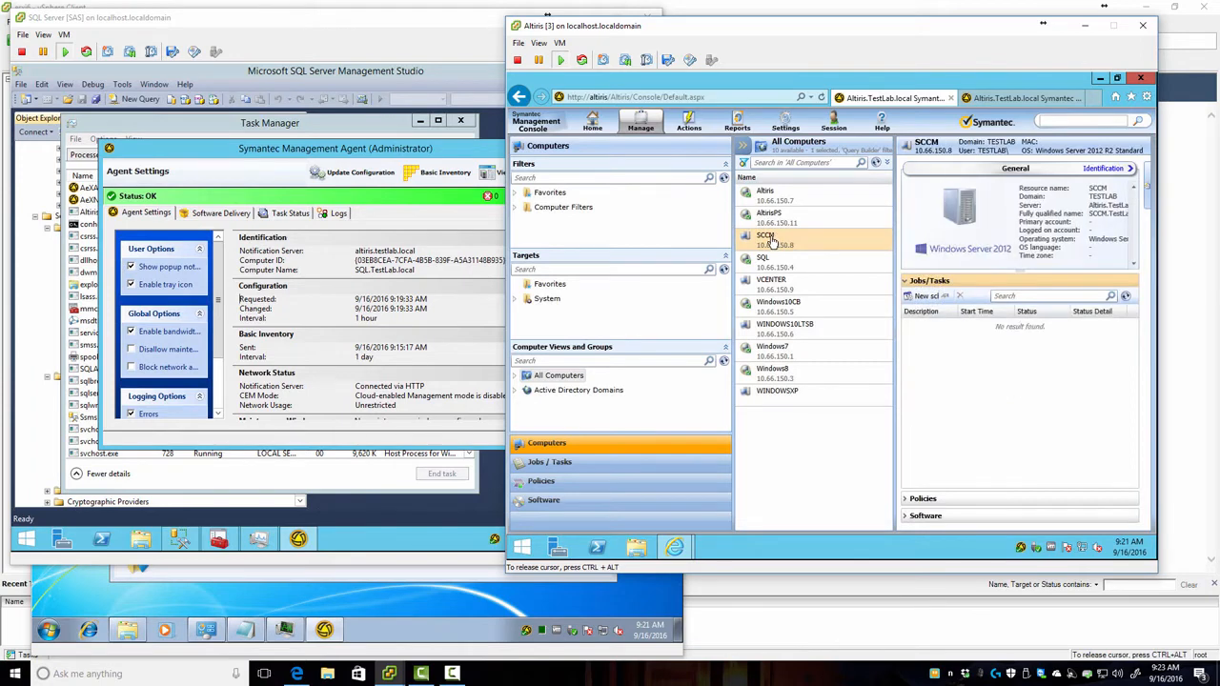
right_click(772, 243)
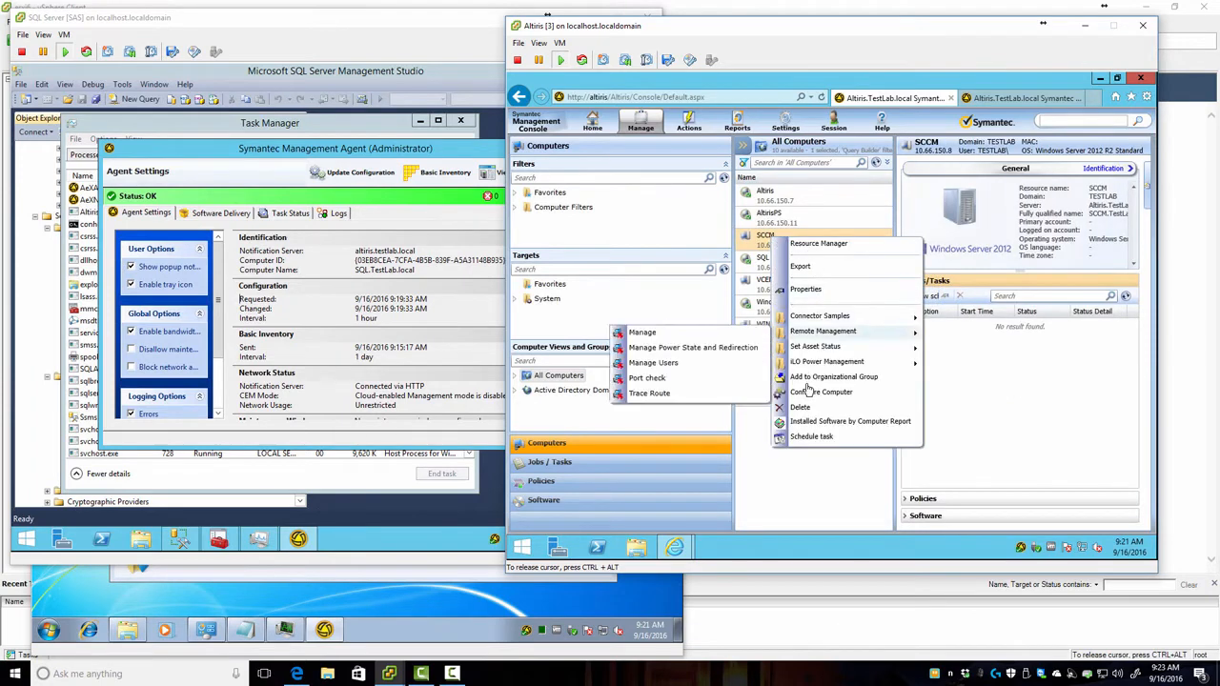
left_click(803, 402)
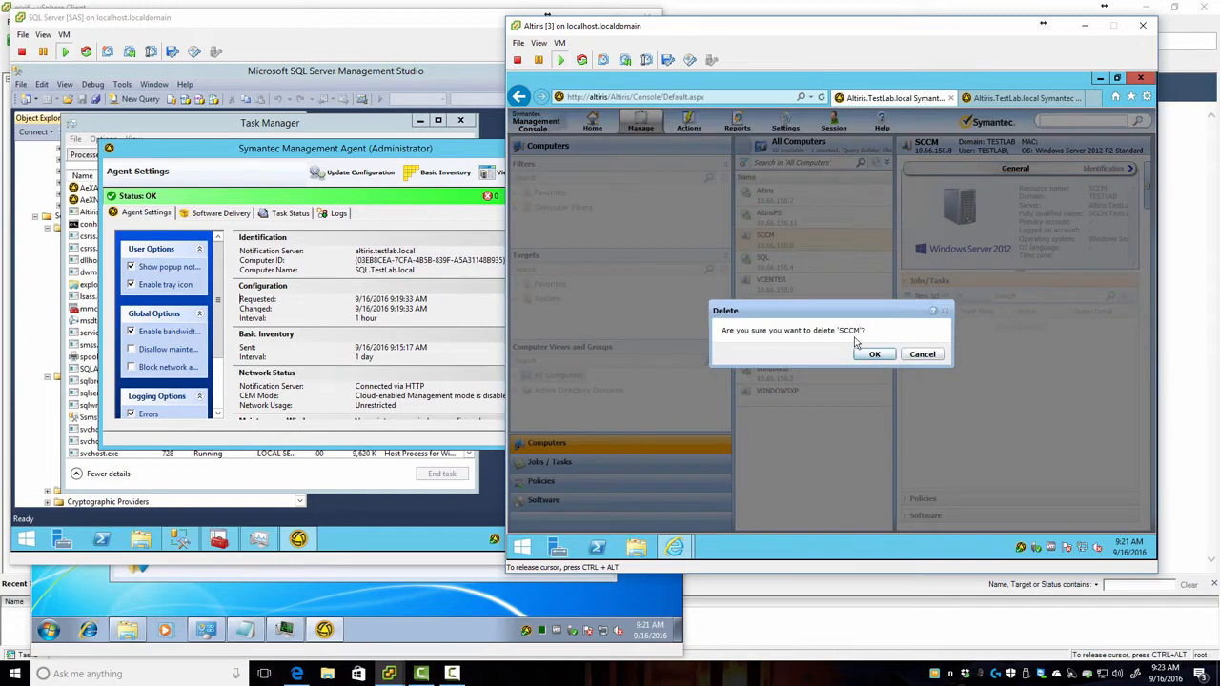
left_click(867, 348)
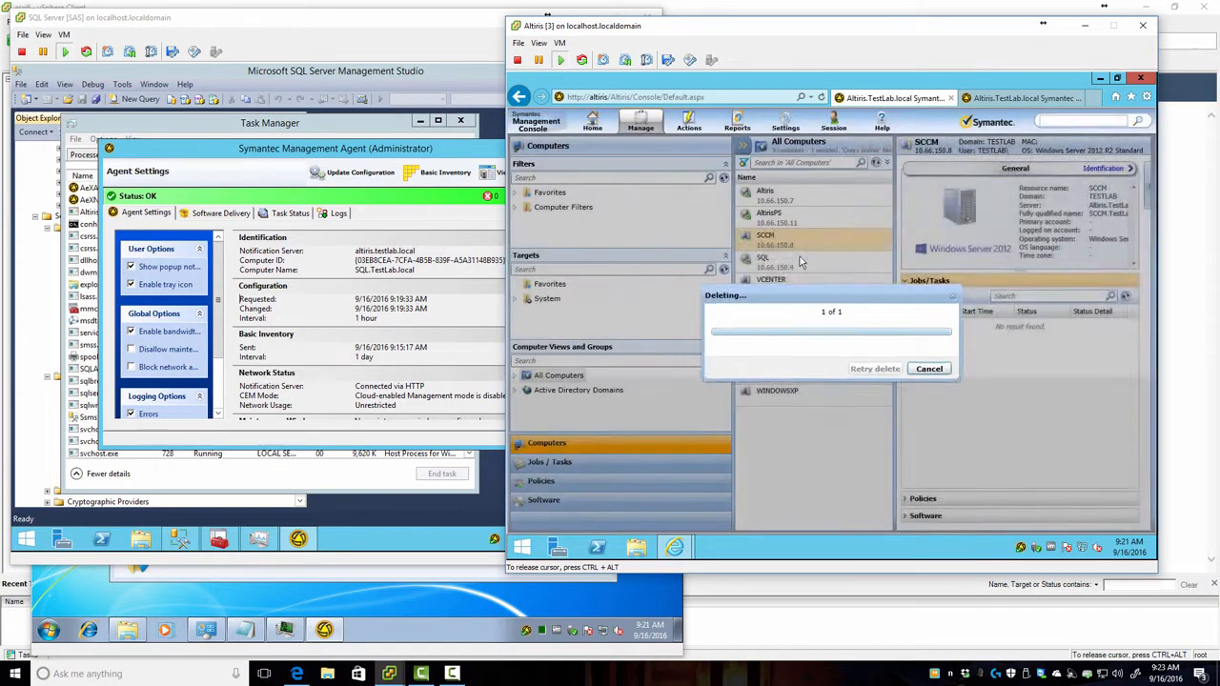
Step: Delete the VCENTER computer as well, leaving eight machines listed
left_click(772, 268)
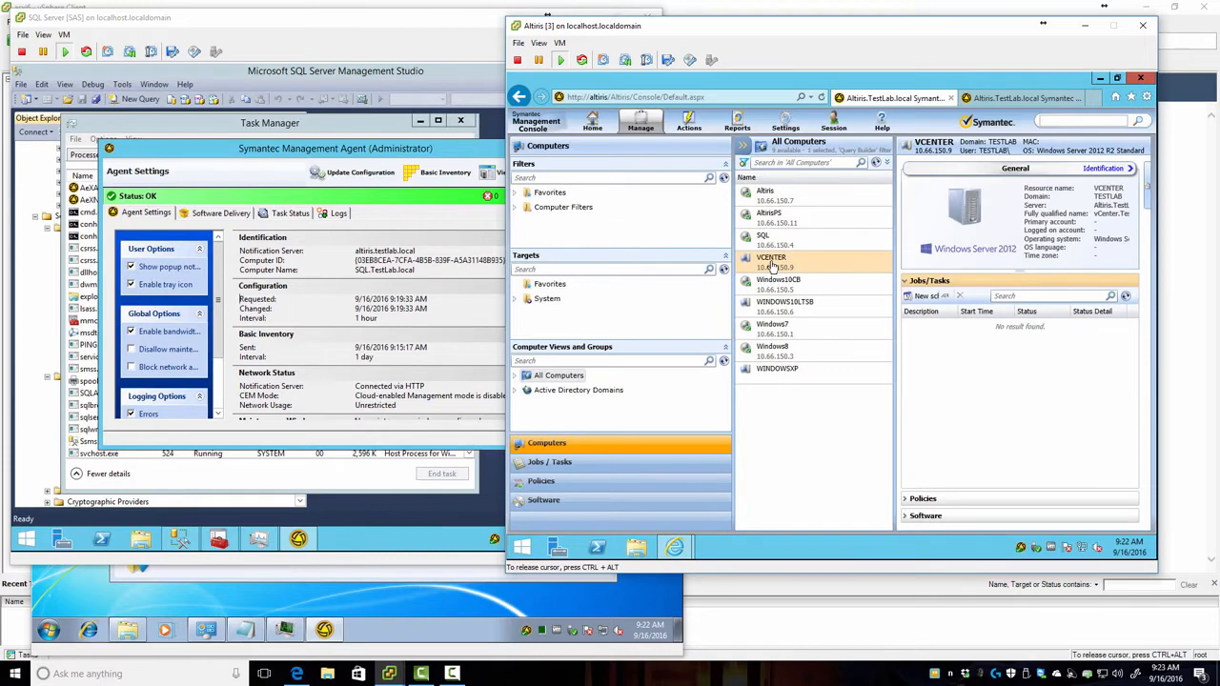
right_click(773, 268)
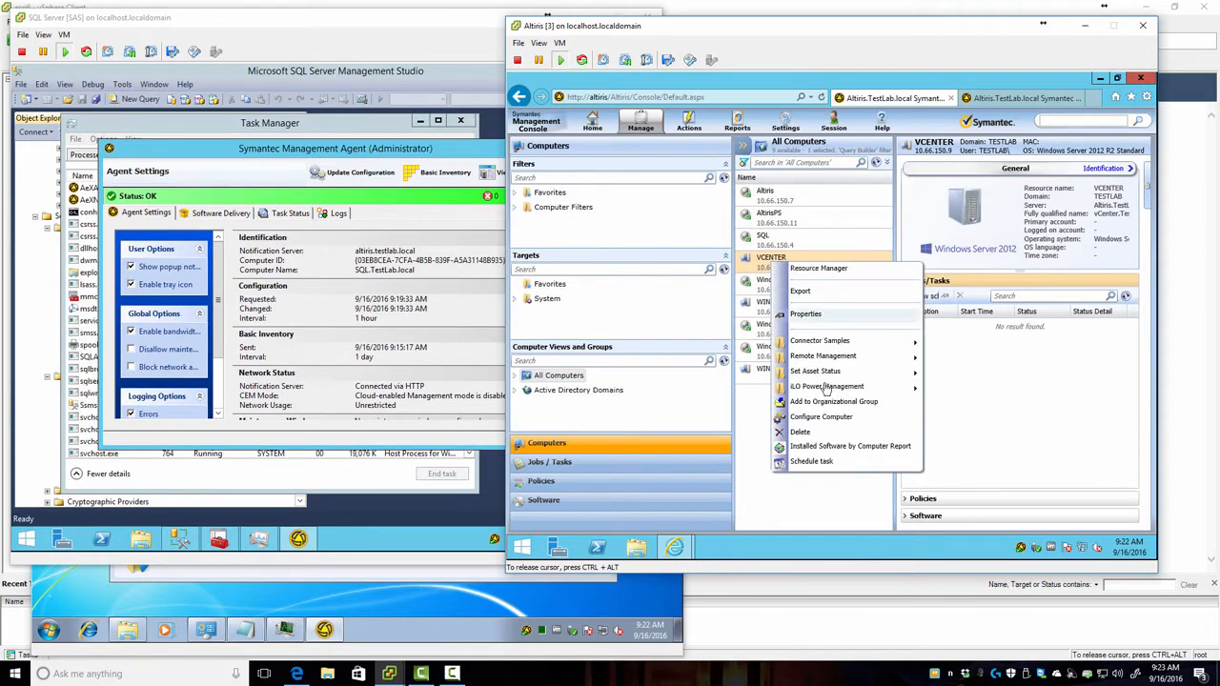
left_click(806, 431)
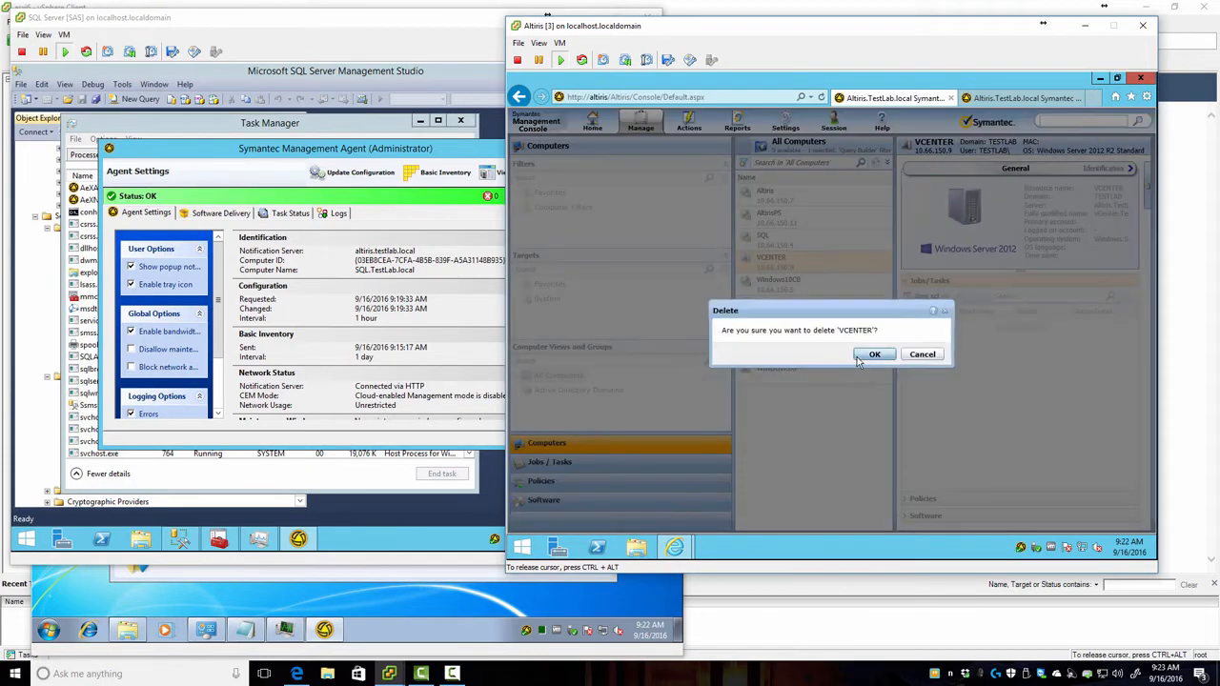
left_click(863, 360)
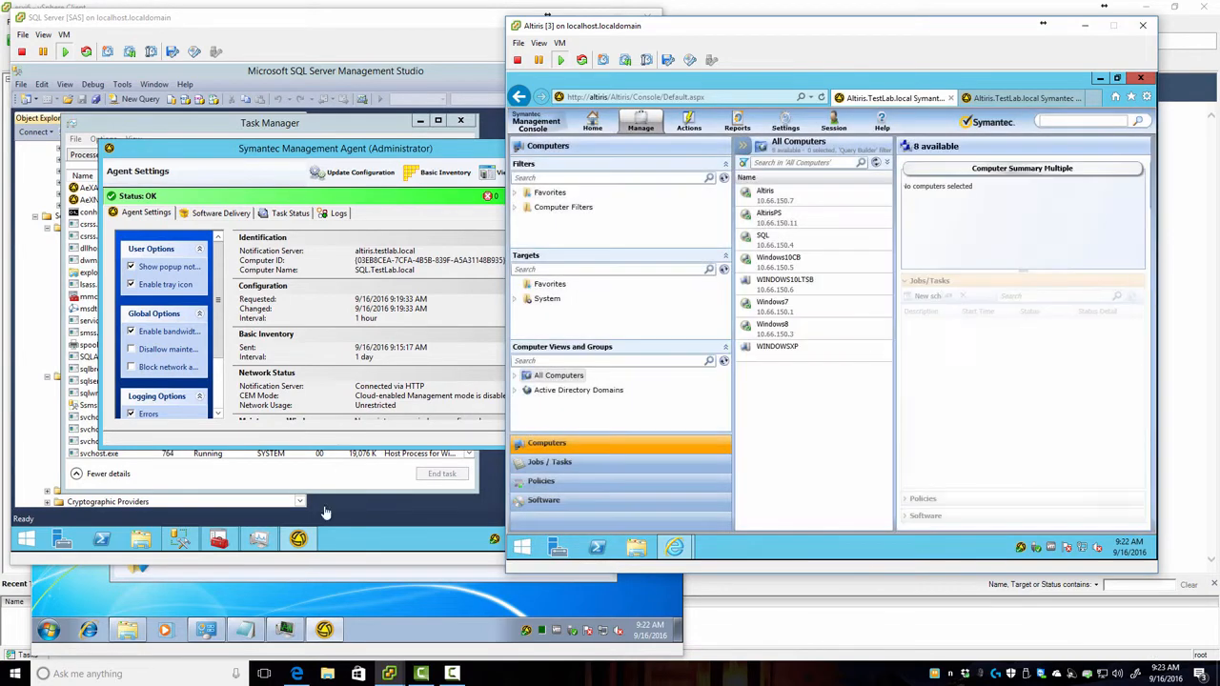
left_click(778, 632)
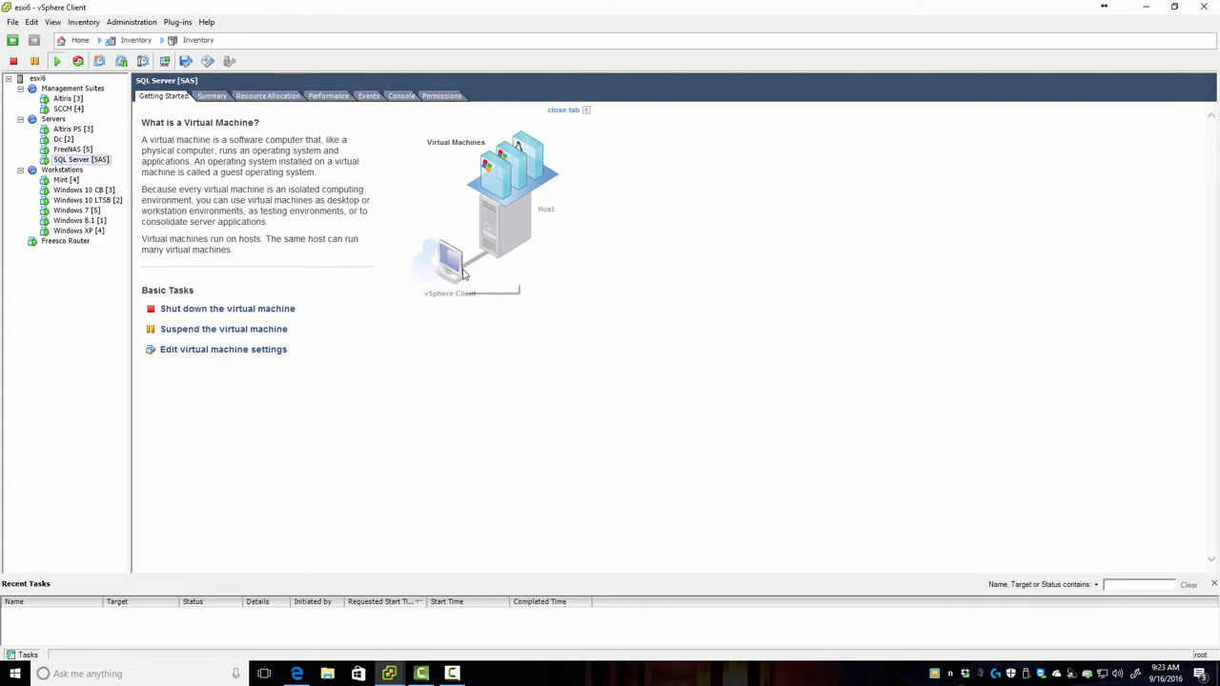
Step: Check the WINDOWS10LTSB and WINDOWSXP entries, then open the Windows XP [4] VM's console
key("alt+Tab")
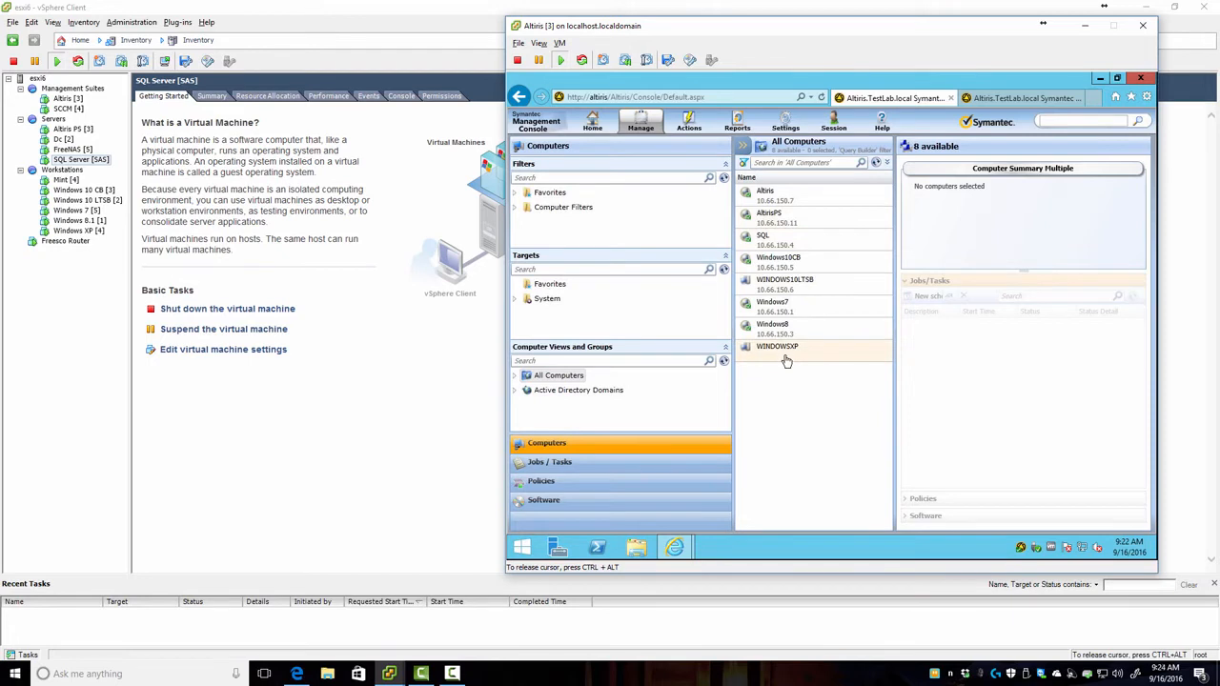
left_click(790, 285)
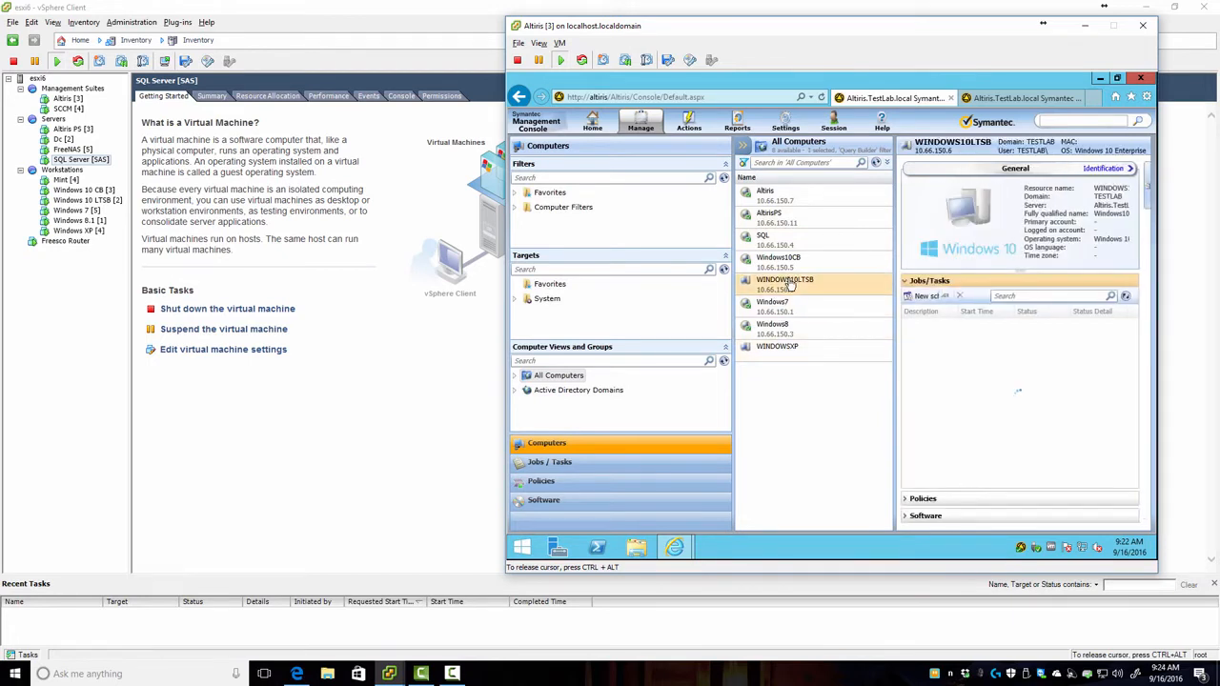
left_click(777, 348)
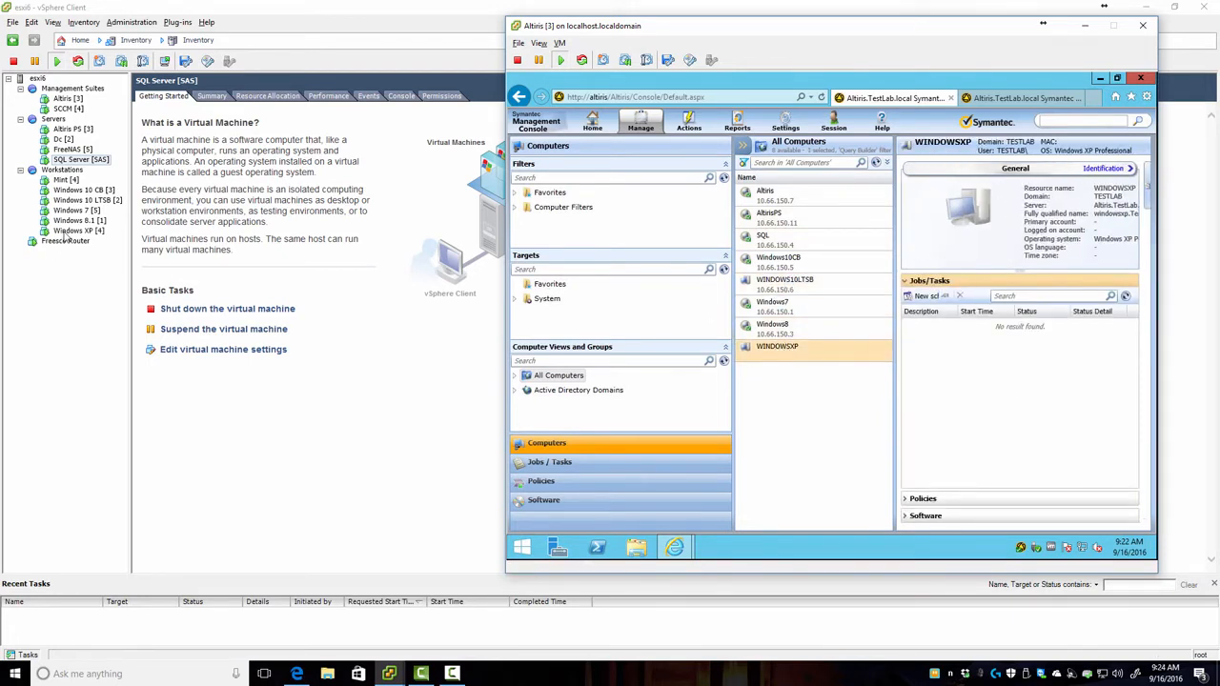
left_click(64, 231)
left_click(164, 61)
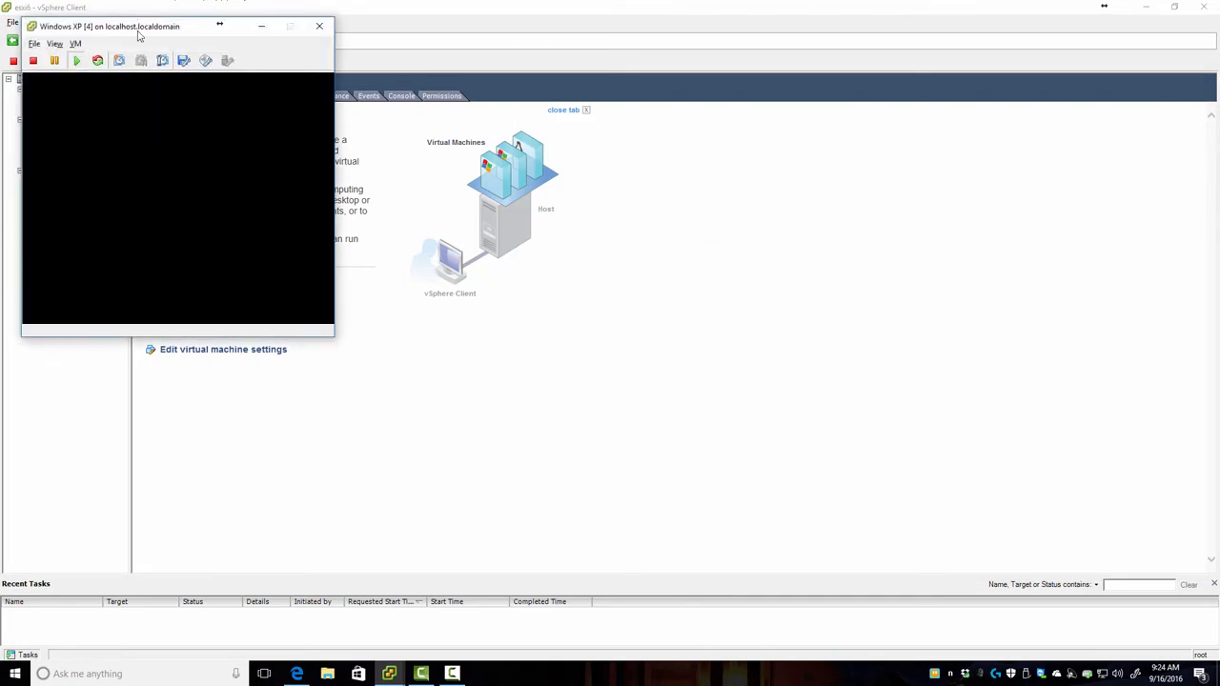
Step: Send Ctrl+Alt+Delete to the XP console and try logging on; the password attempts fail
left_click_drag(182, 29, 421, 111)
left_click(506, 345)
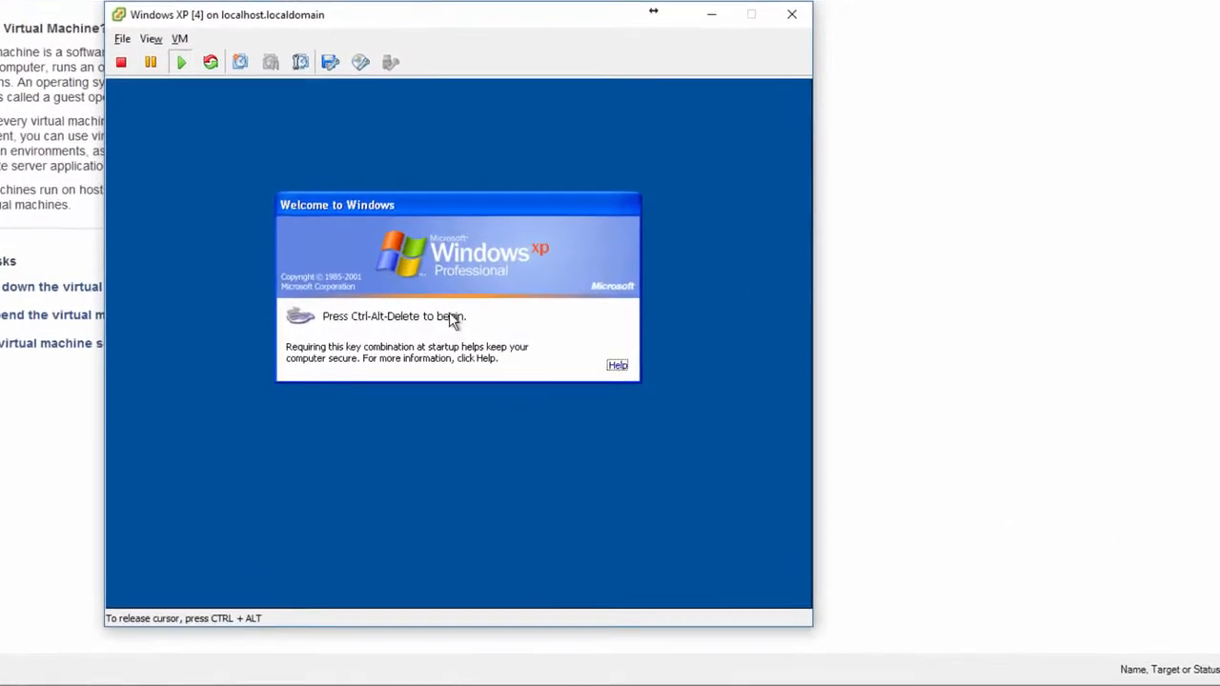
key("ctrl+alt+Delete")
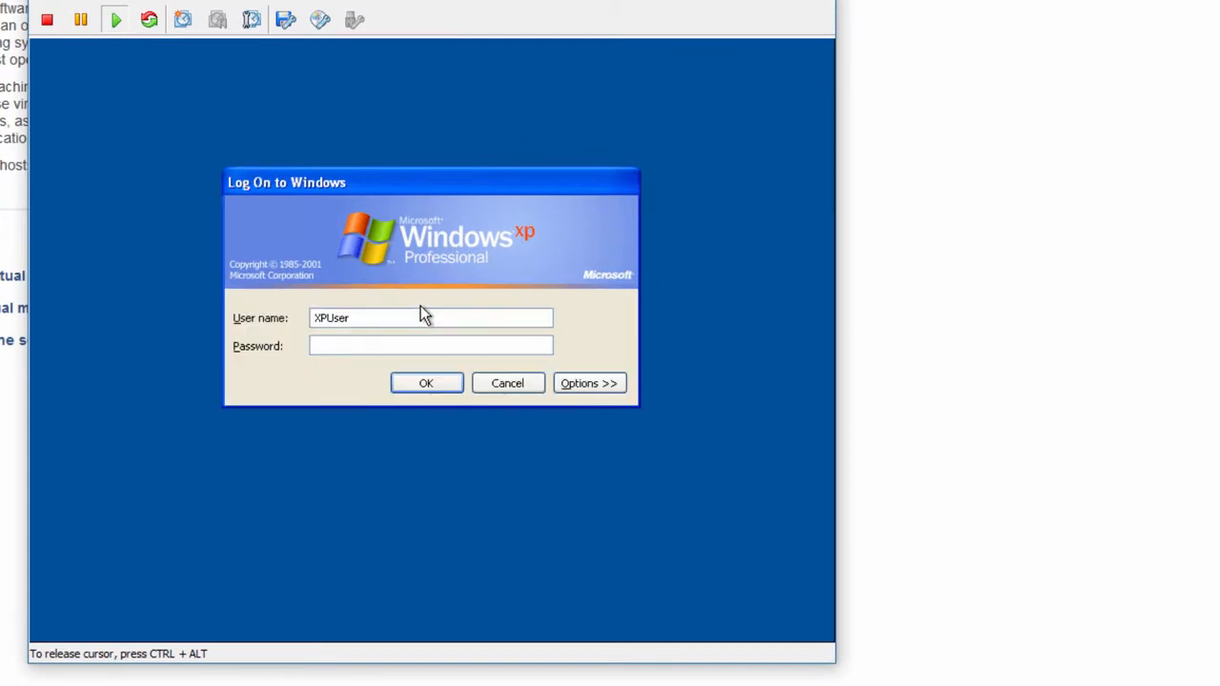
type("••••••••••")
key("Return")
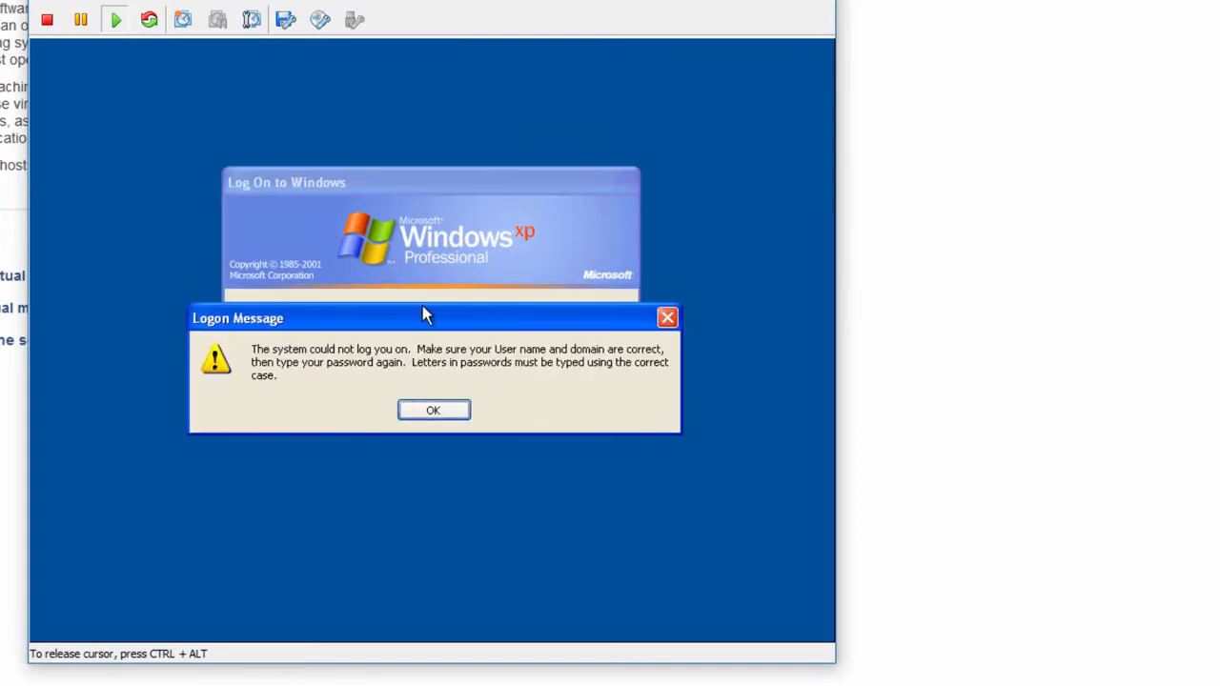
left_click(437, 412)
type("password")
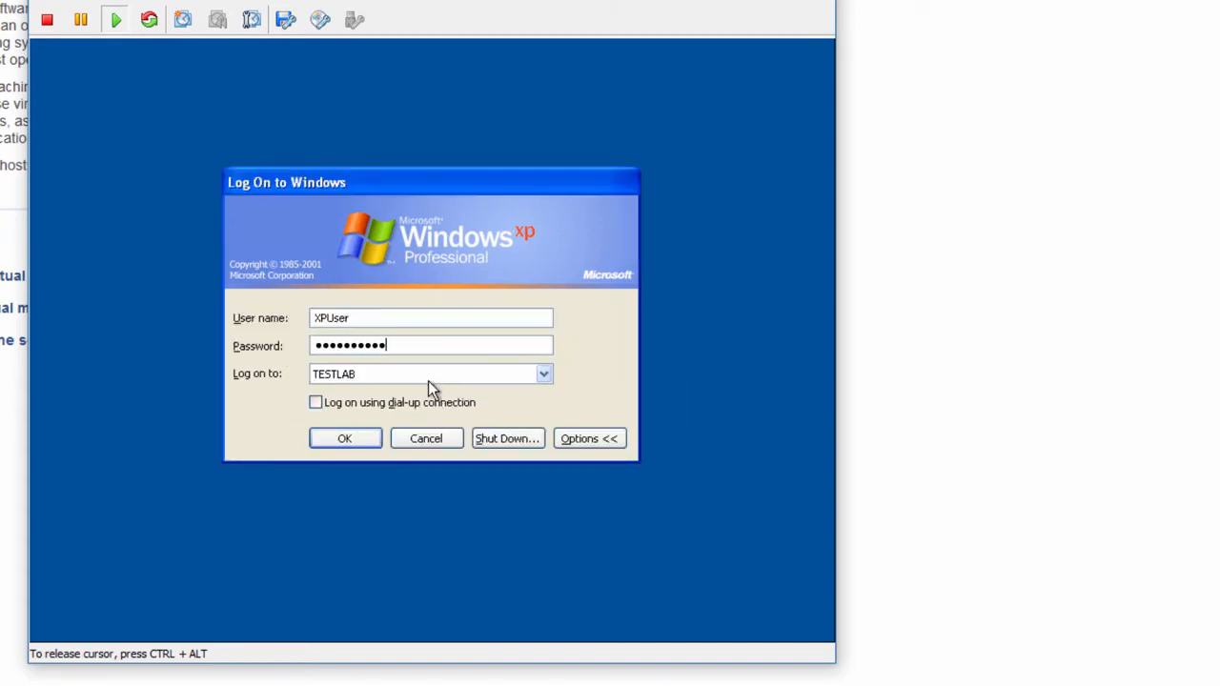
key("Return")
key("Return")
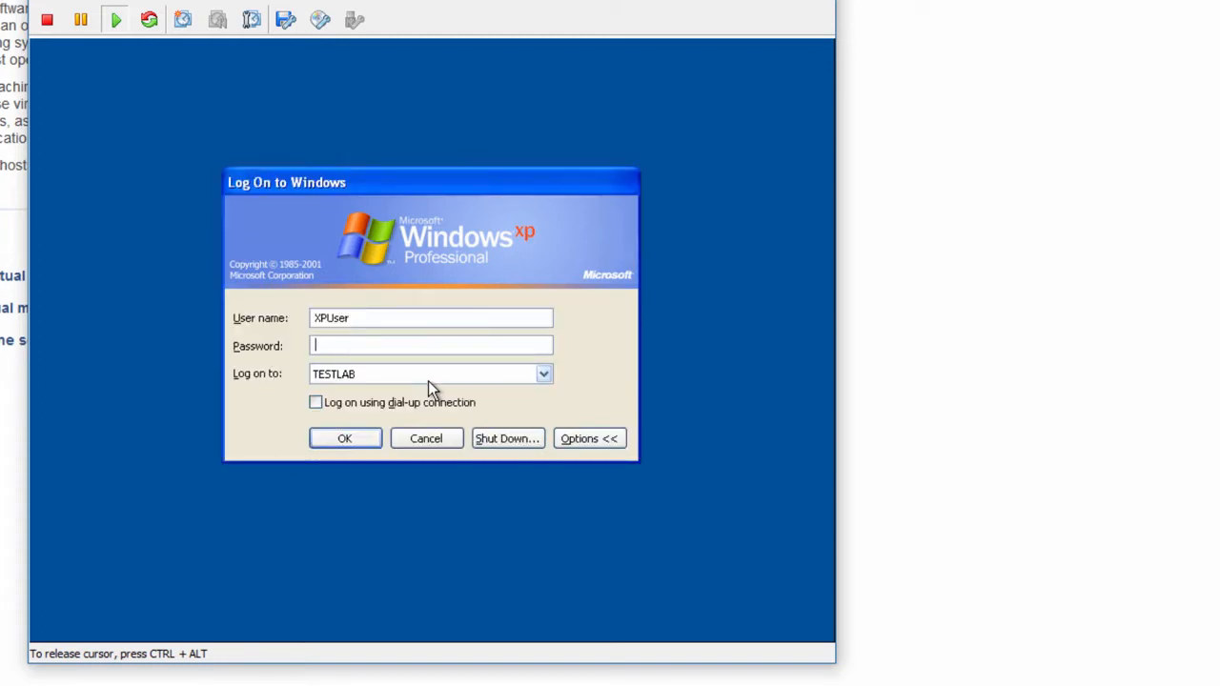
type("passw")
key("Return")
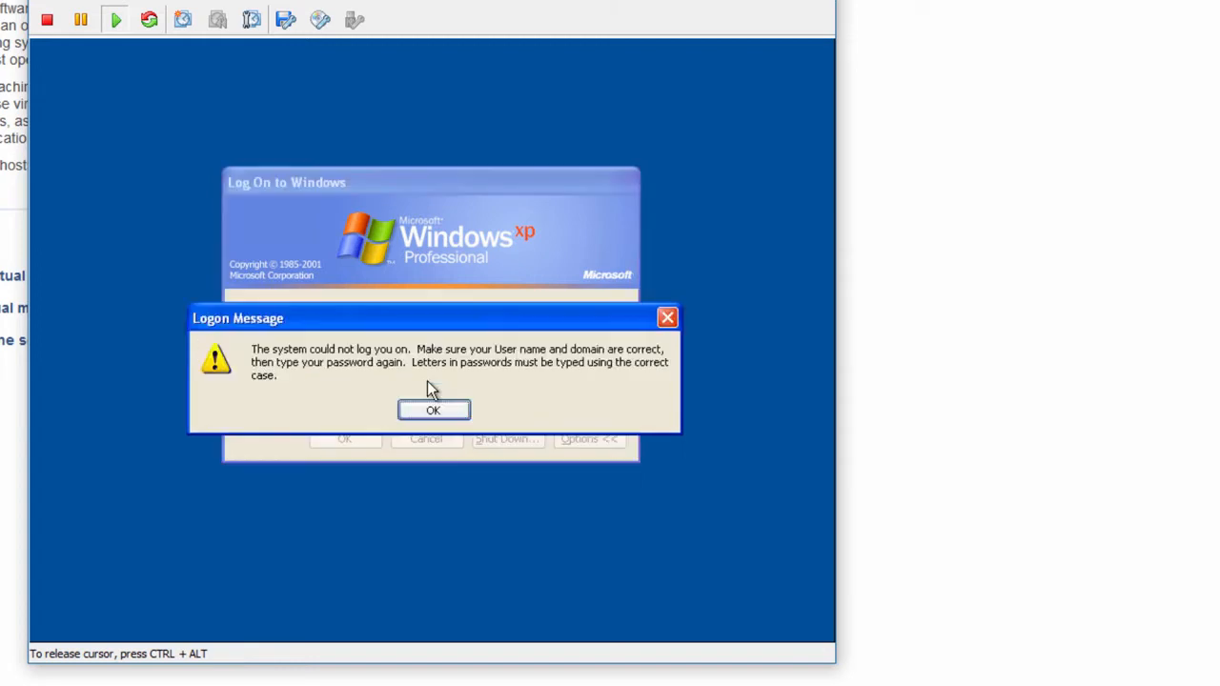
key("Return")
Step: Replace the user name with the other domain account and log on with its password
key("shift+Tab")
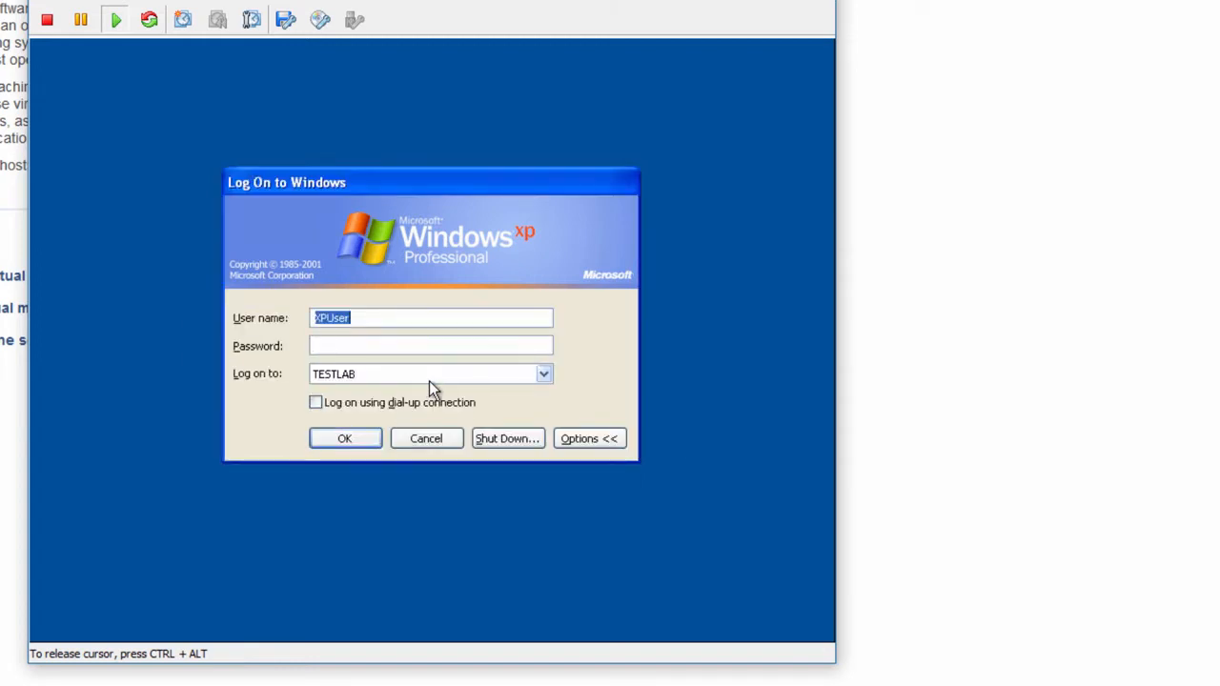
type("Jeff")
key("Tab")
type("password1")
key("Return")
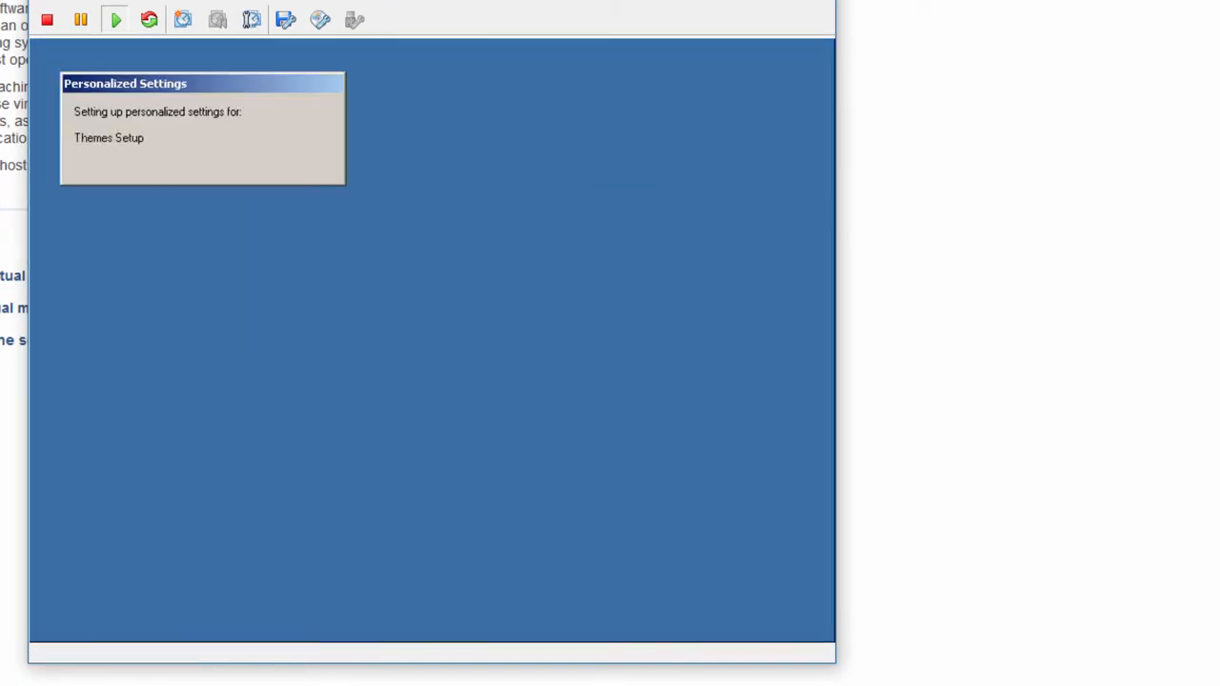
Step: Open WINDOWSXP in Resource Manager and set IE to always allow pop-ups from the altiris site
key("alt+Tab")
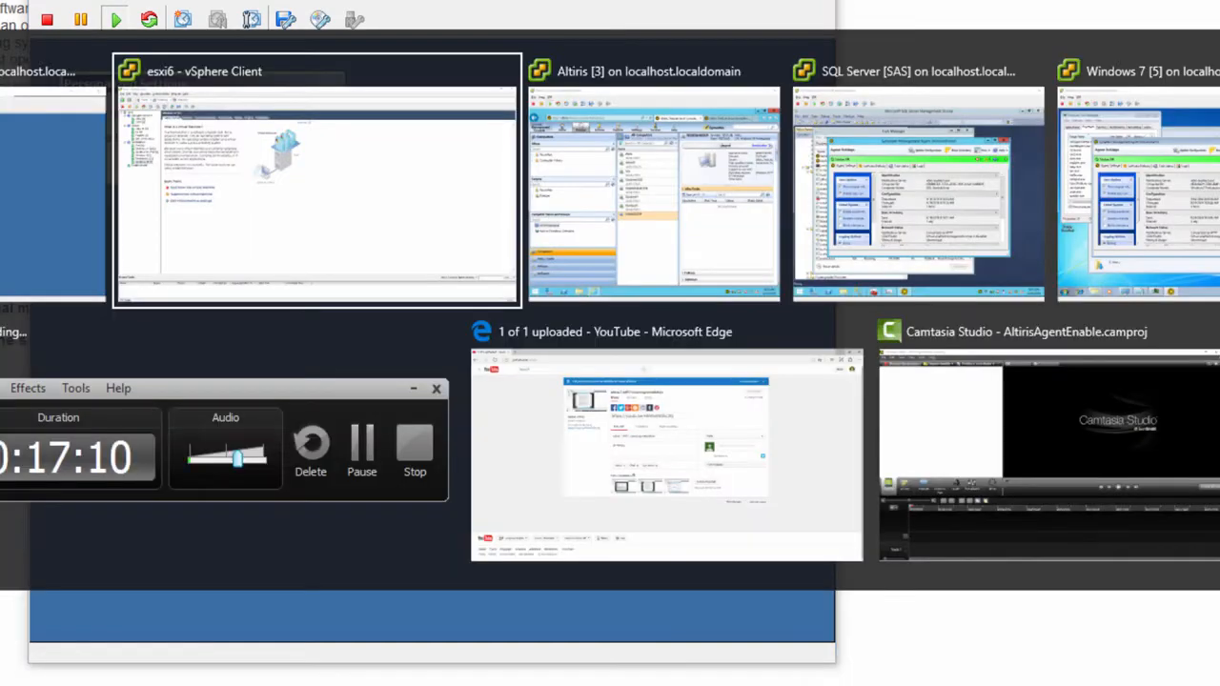
key("alt+Tab")
key("alt+Tab")
key("Tab")
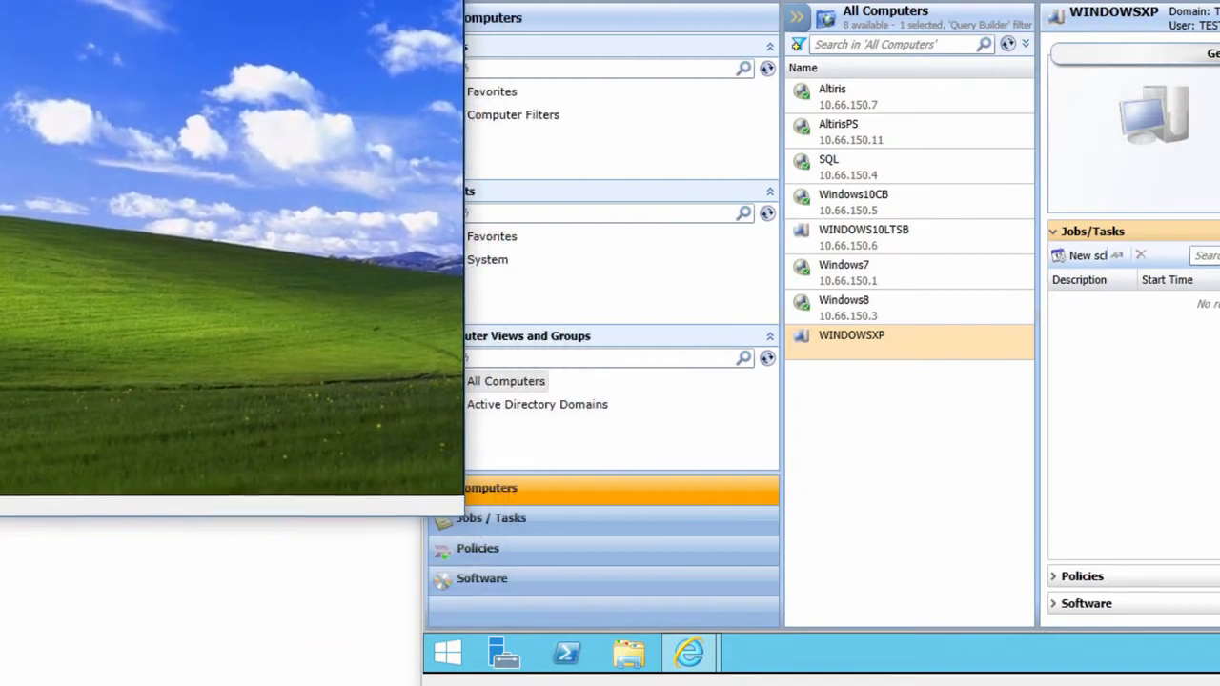
left_click(863, 349)
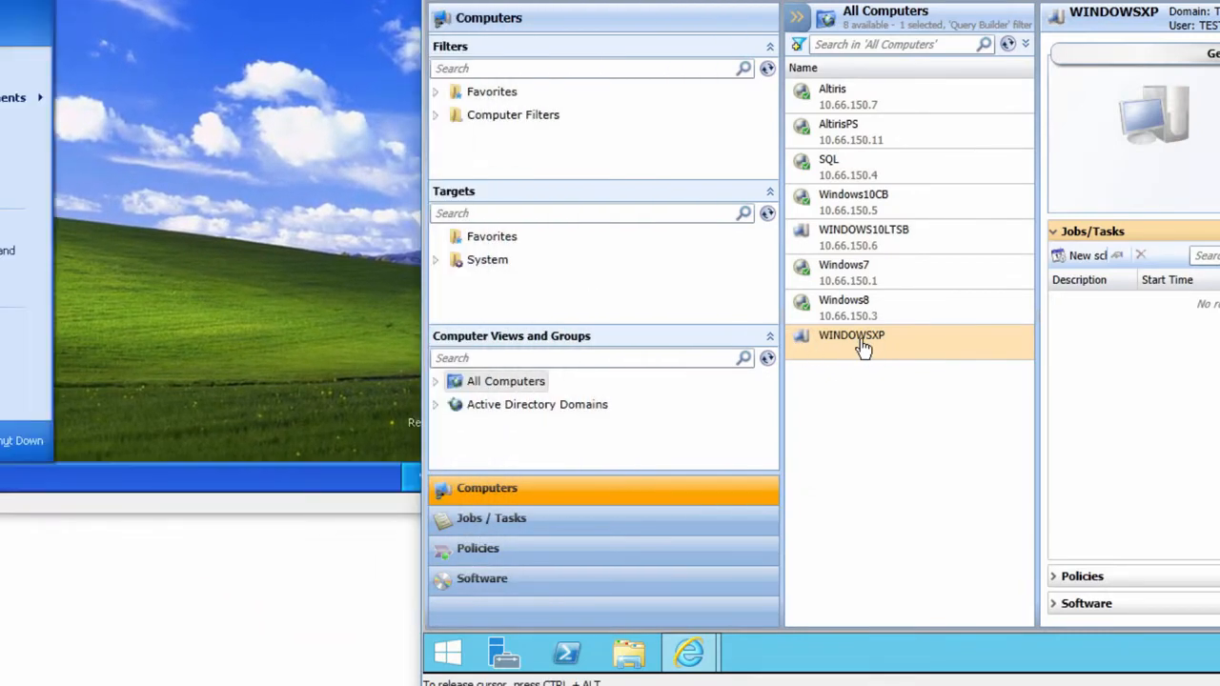
right_click(863, 349)
left_click(927, 341)
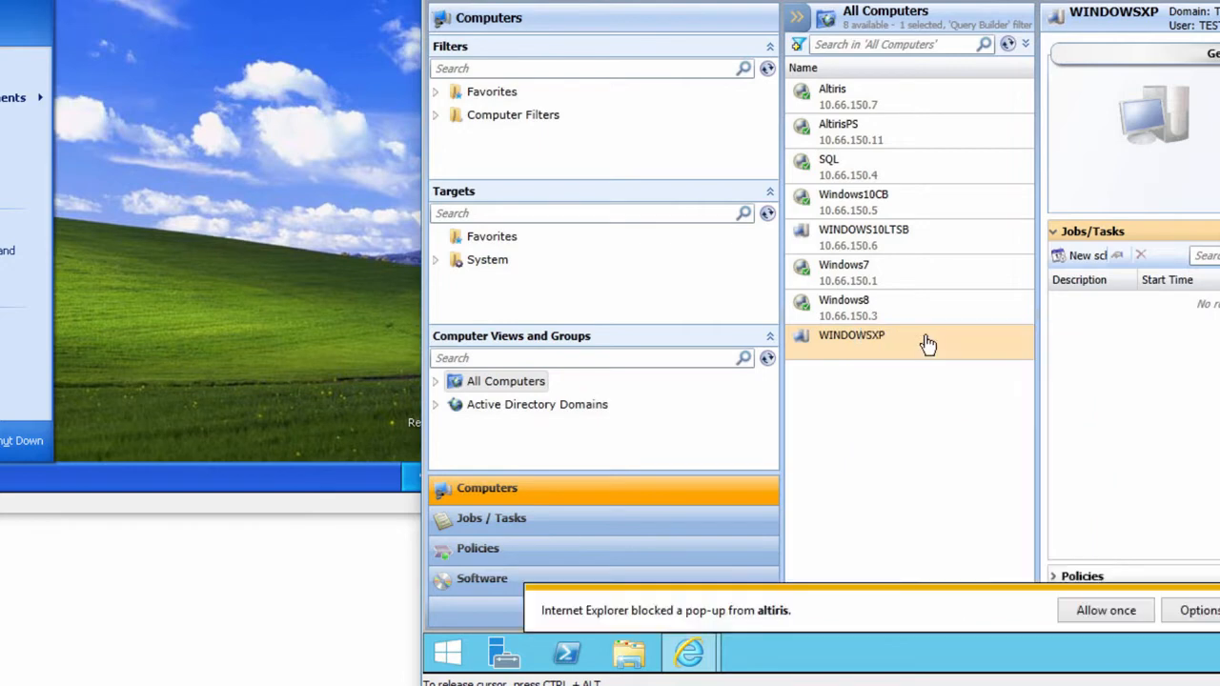
left_click(1193, 610)
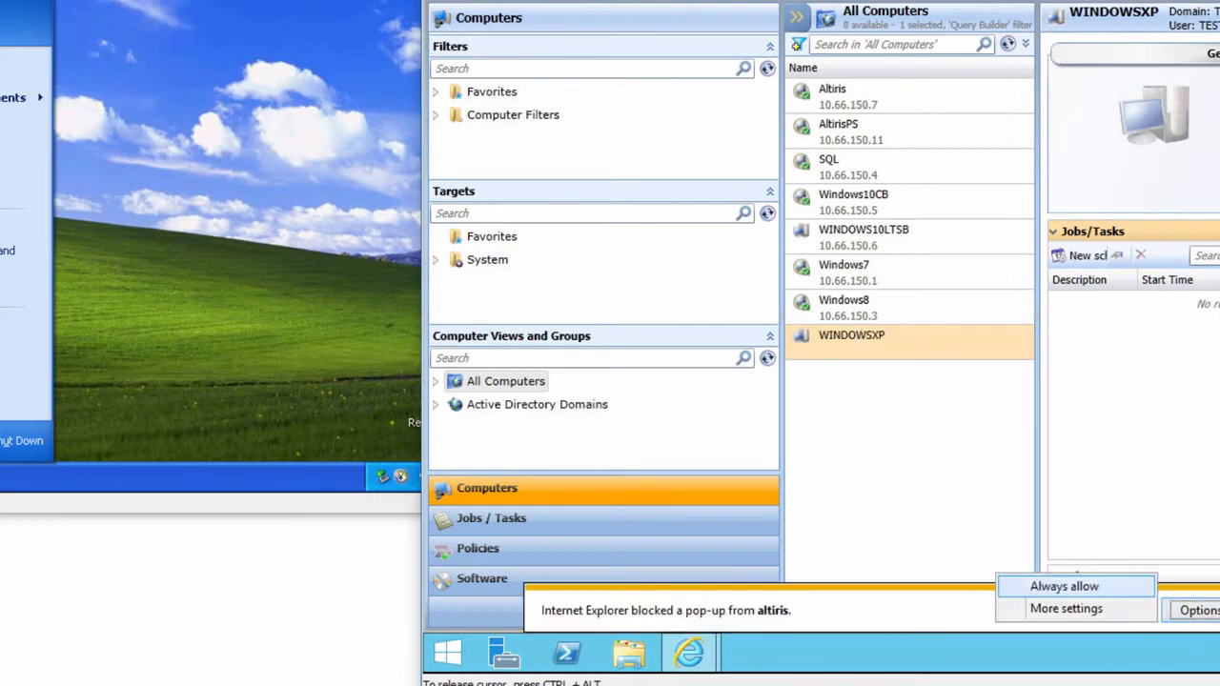
left_click(1085, 591)
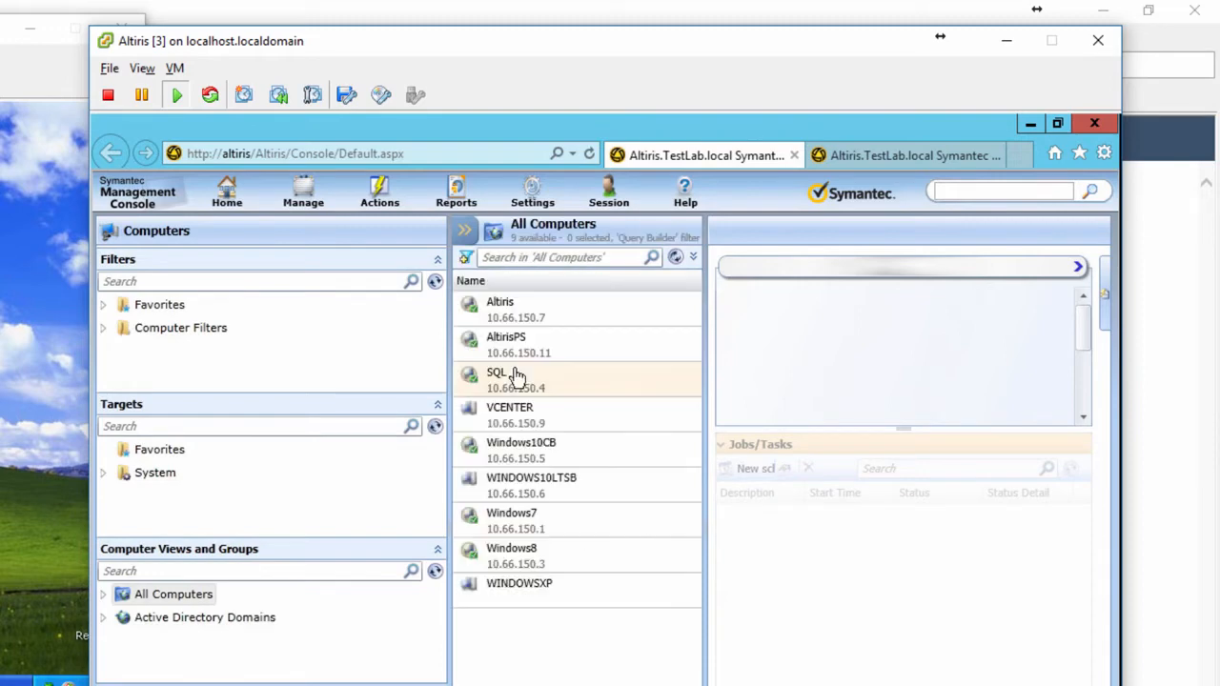
Step: Reopen WINDOWSXP's actions, dismiss them, and switch between the two console tabs
right_click(539, 596)
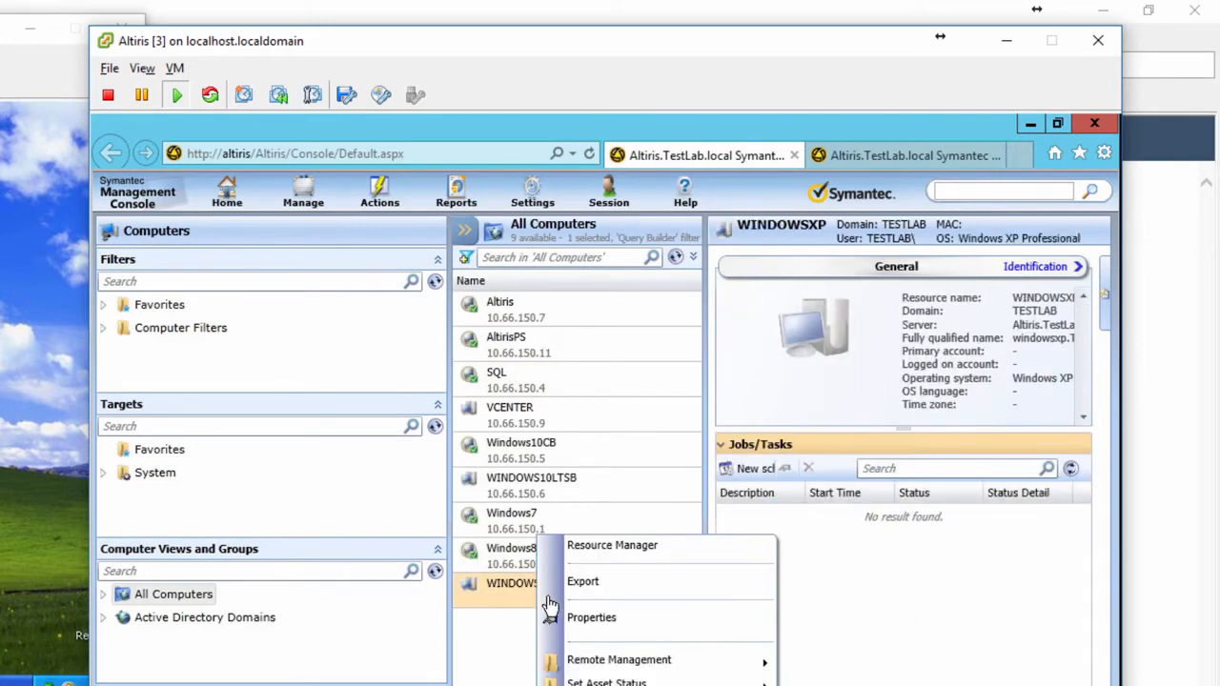
key("Escape")
left_click(876, 153)
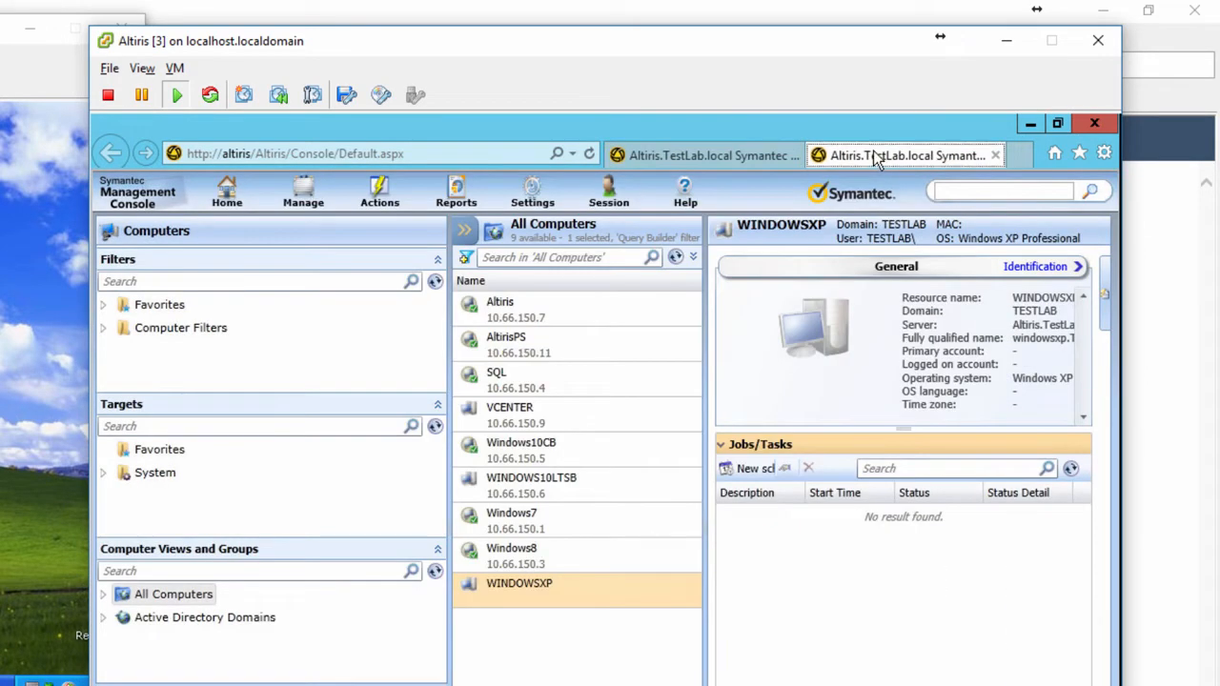
left_click(736, 168)
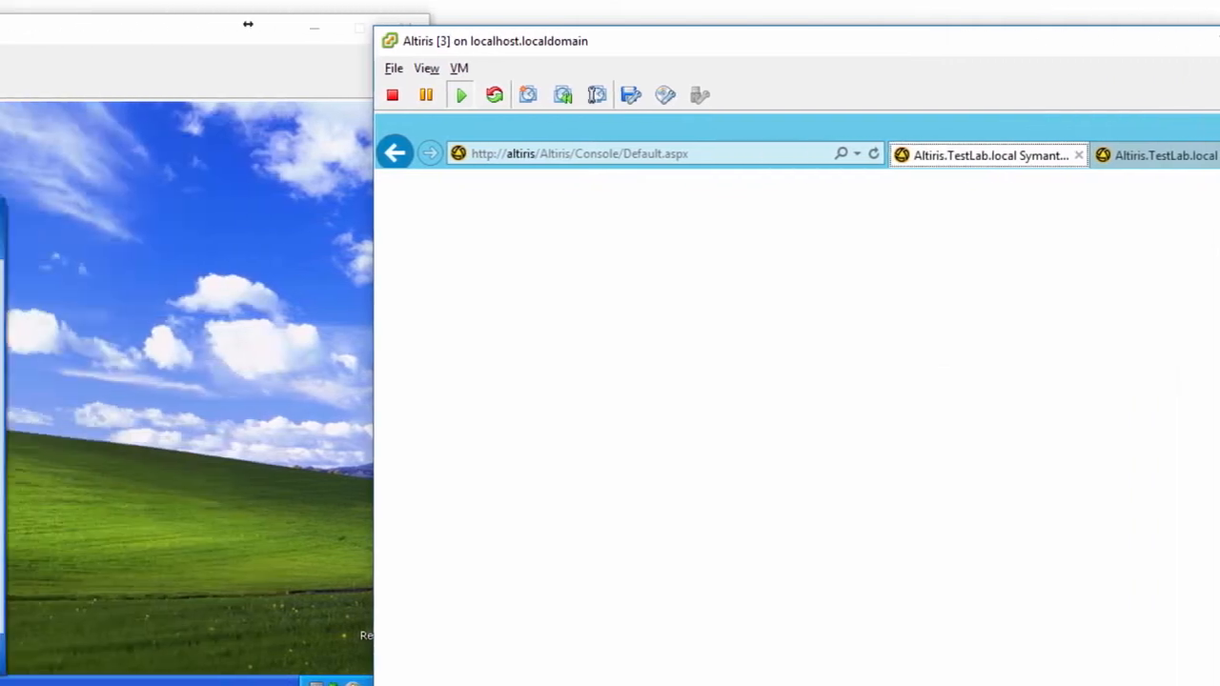
Step: Run winver to confirm XP Professional Service Pack 3, then close the XP tour and About Windows
left_click(456, 488)
type("r")
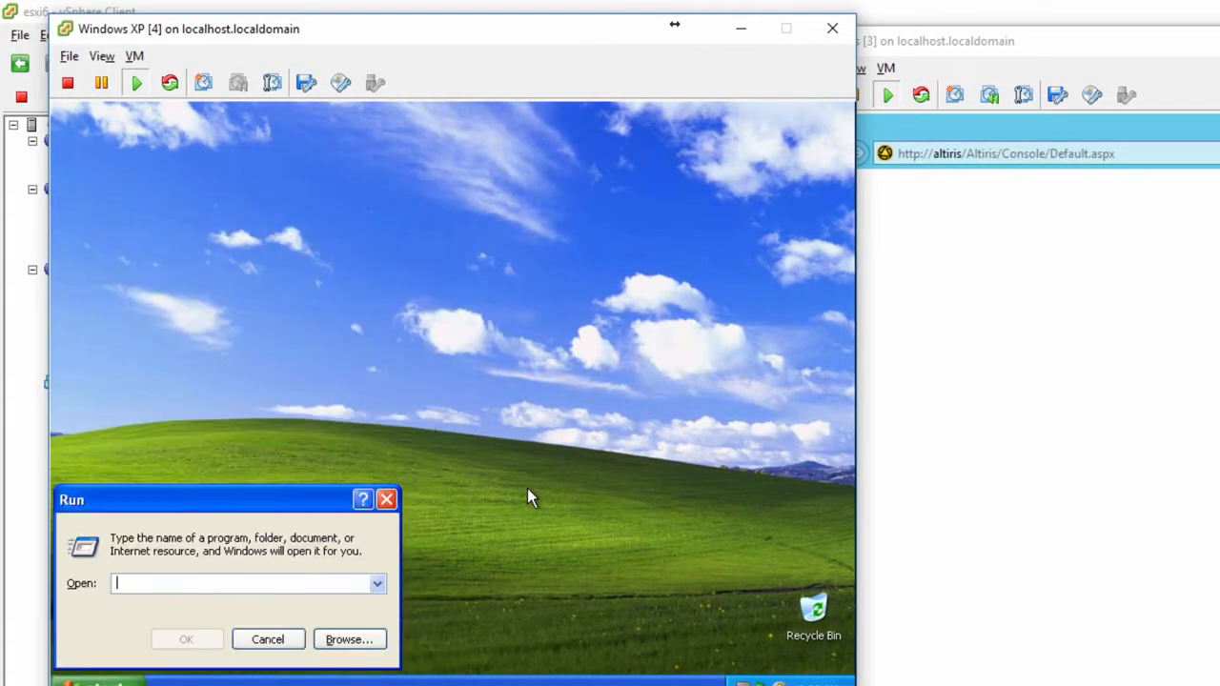
type("winver")
key("Return")
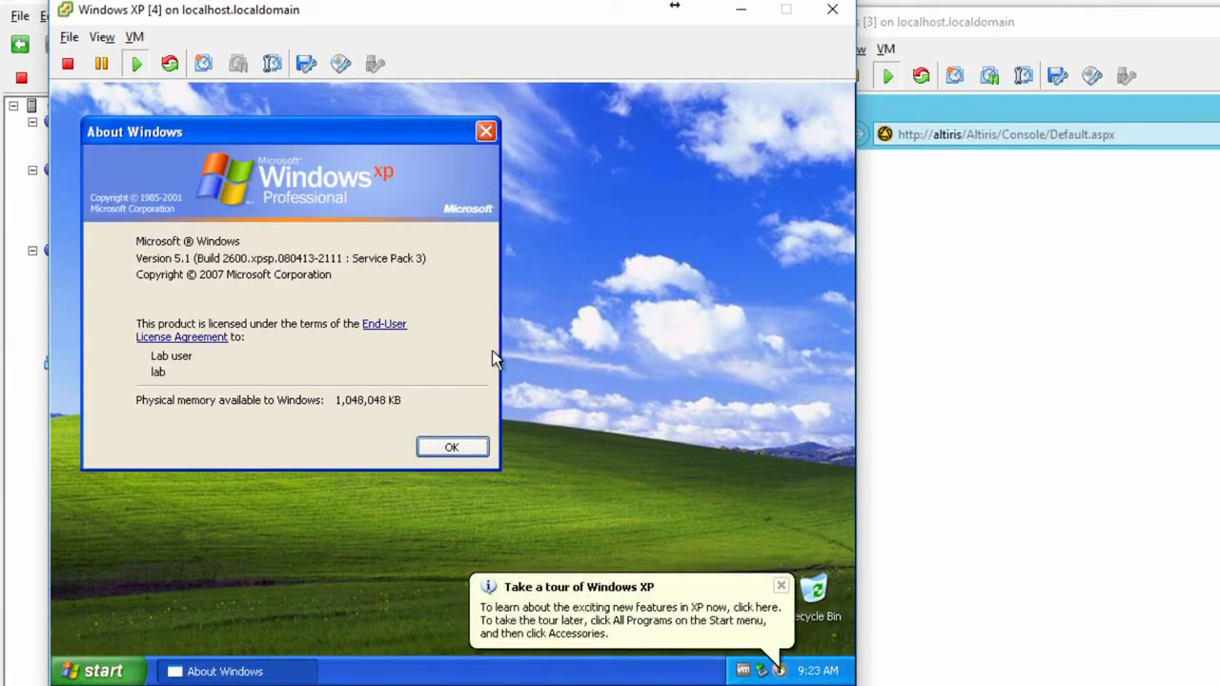
left_click(777, 668)
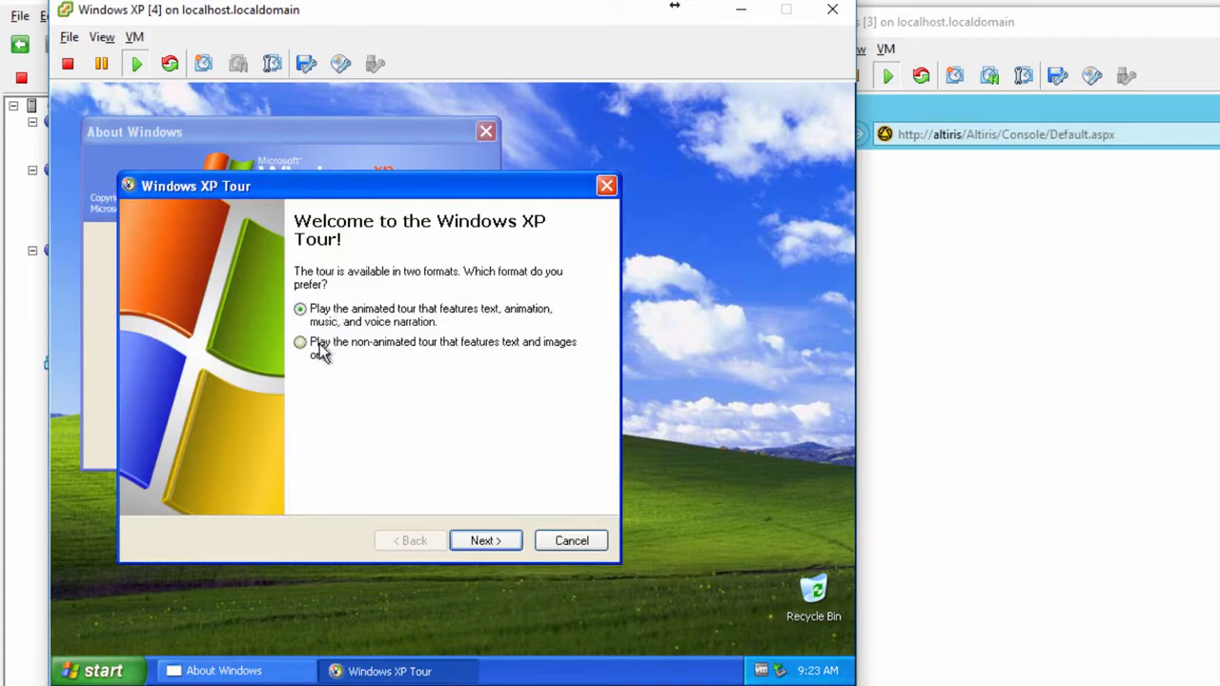
left_click(322, 349)
left_click(492, 545)
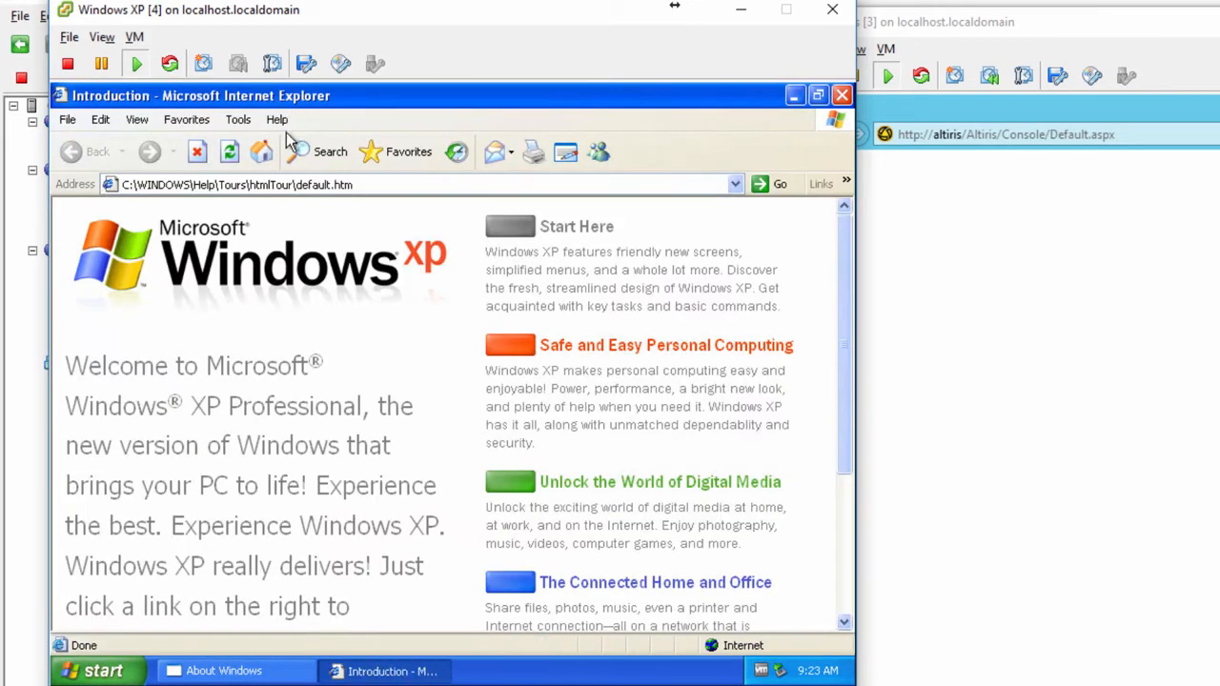
left_click(841, 95)
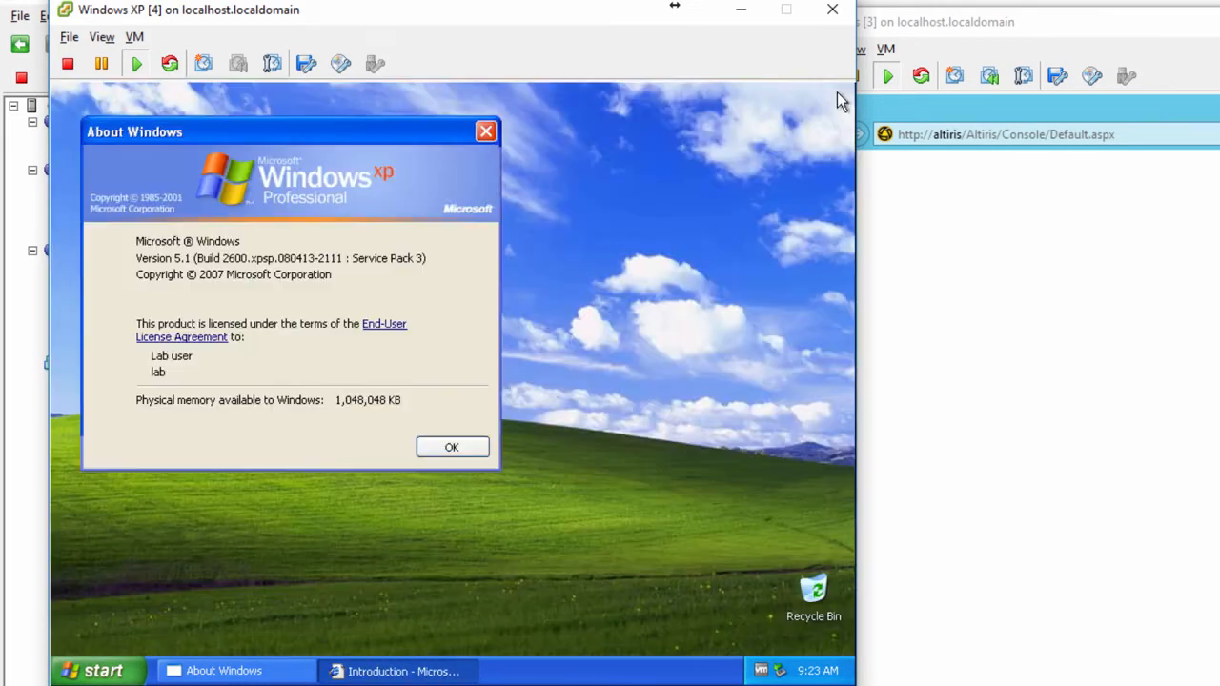
left_click(453, 447)
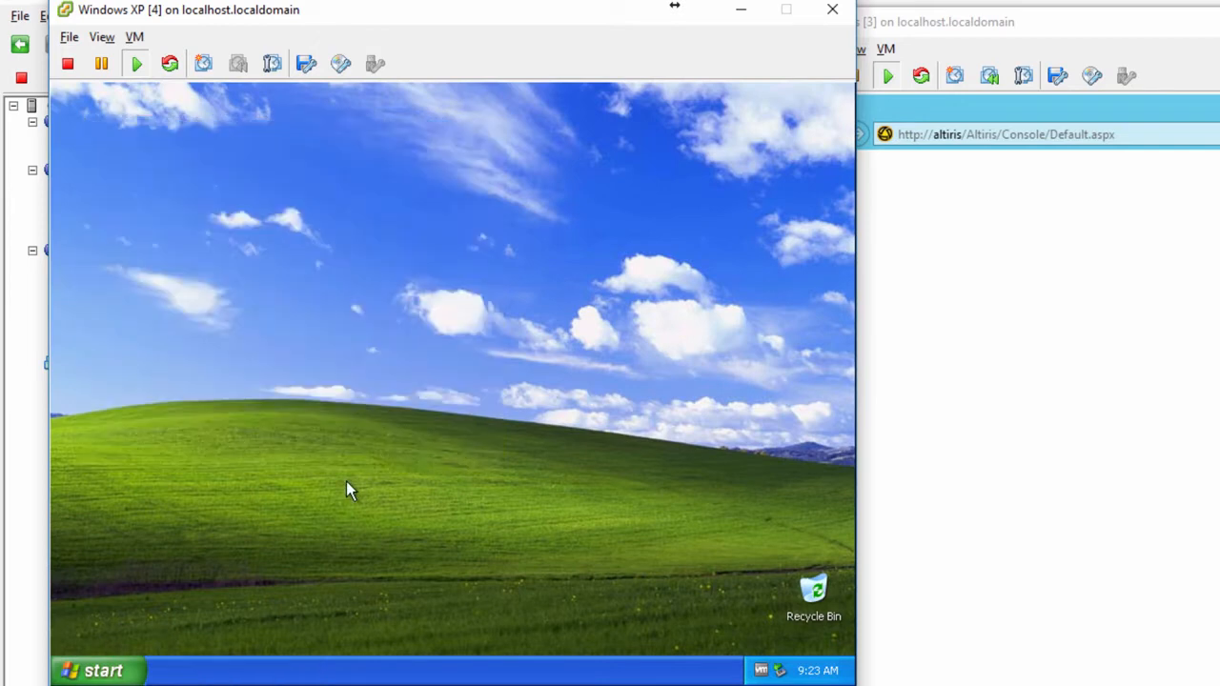
Step: Launch Task Manager from the XP taskbar
right_click(404, 671)
left_click(444, 610)
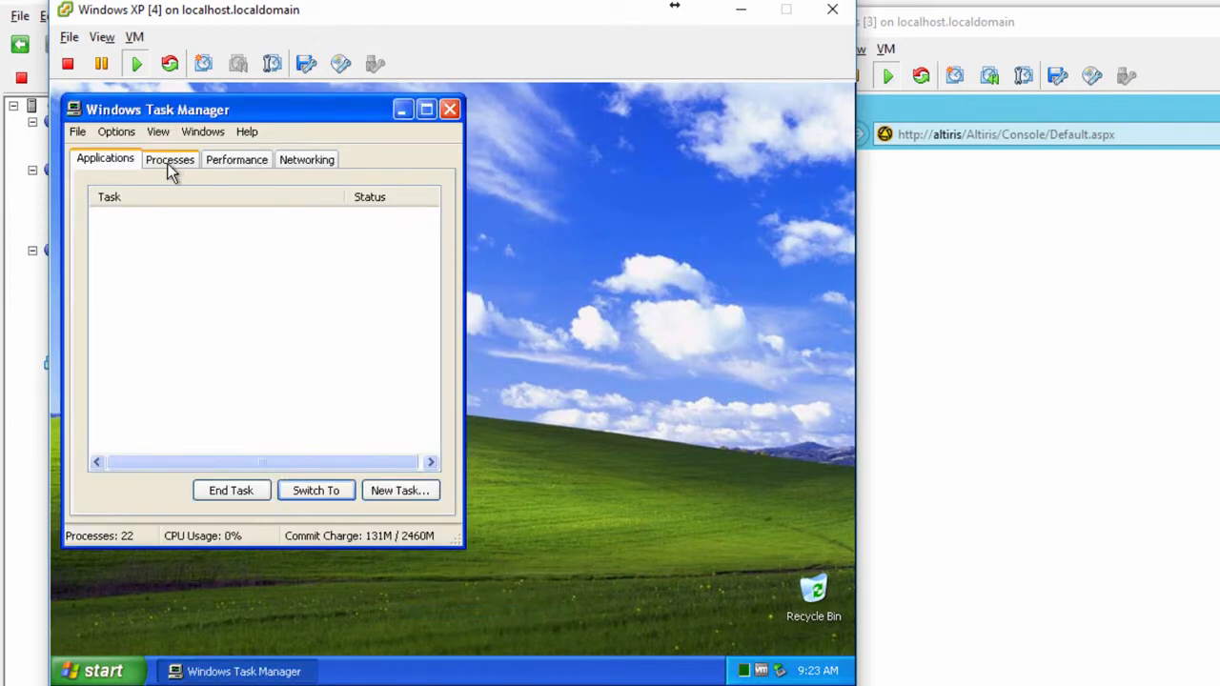
left_click(1189, 124)
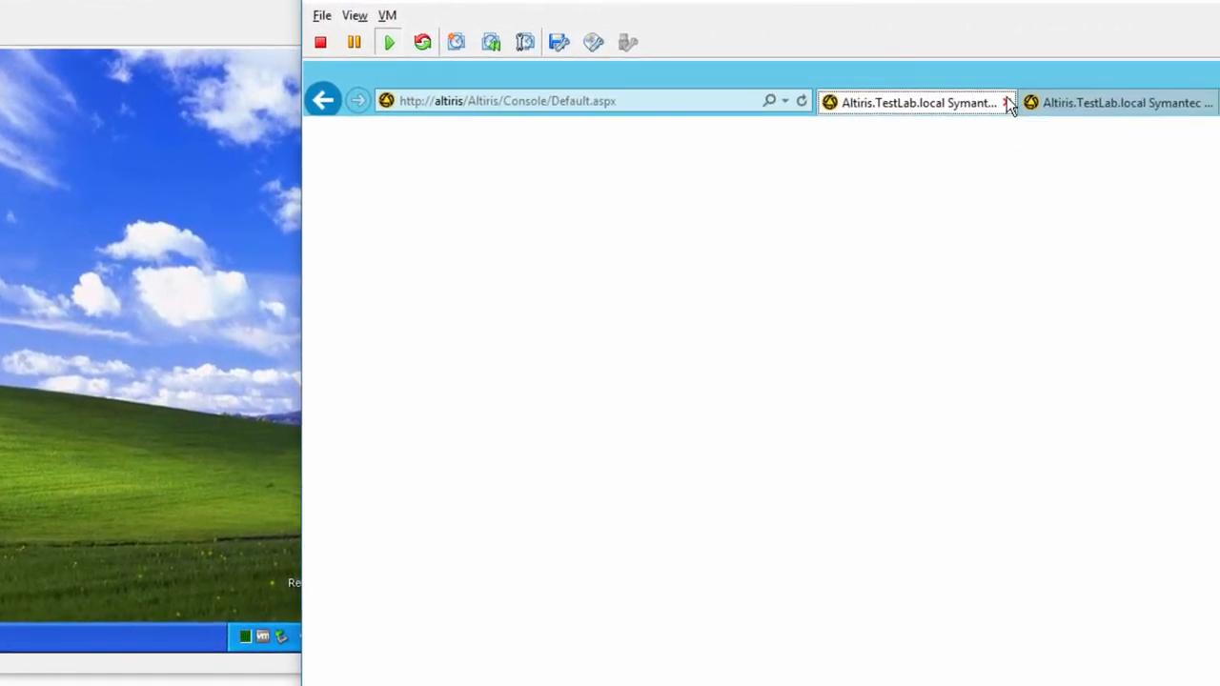
Step: From the All Computers tab, choose Actions > Agents/Plug-ins > Push Symantec Management Agent
left_click(1061, 105)
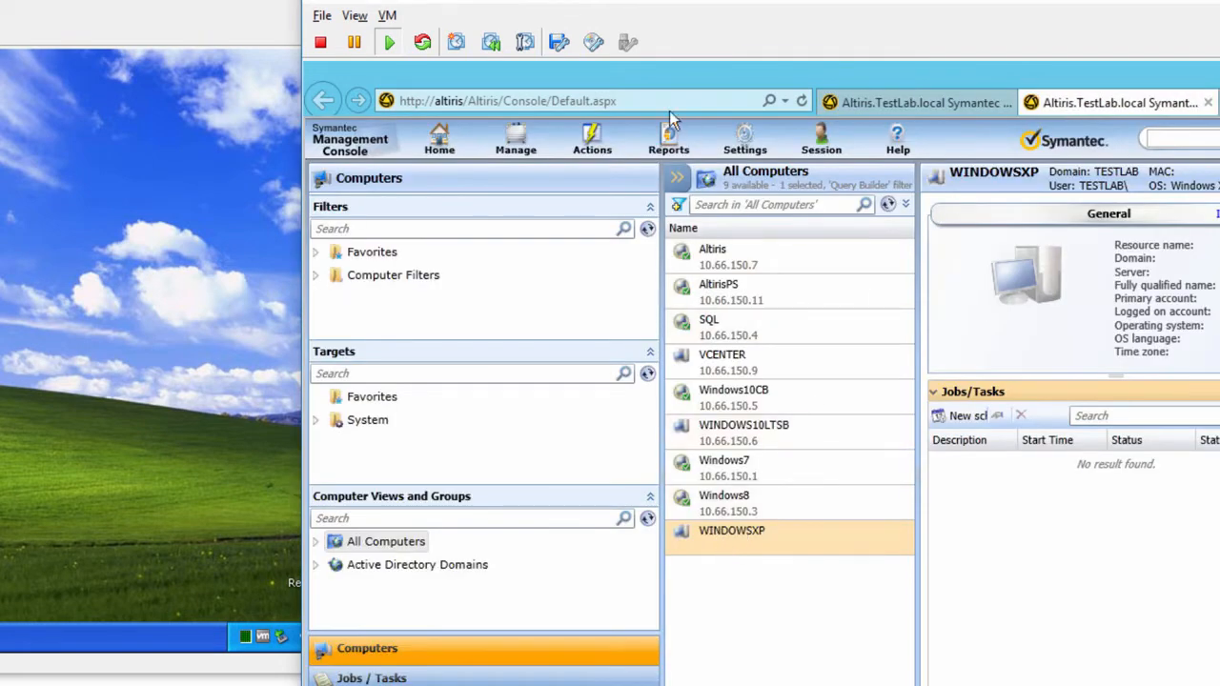
left_click(593, 153)
mouse_move(634, 200)
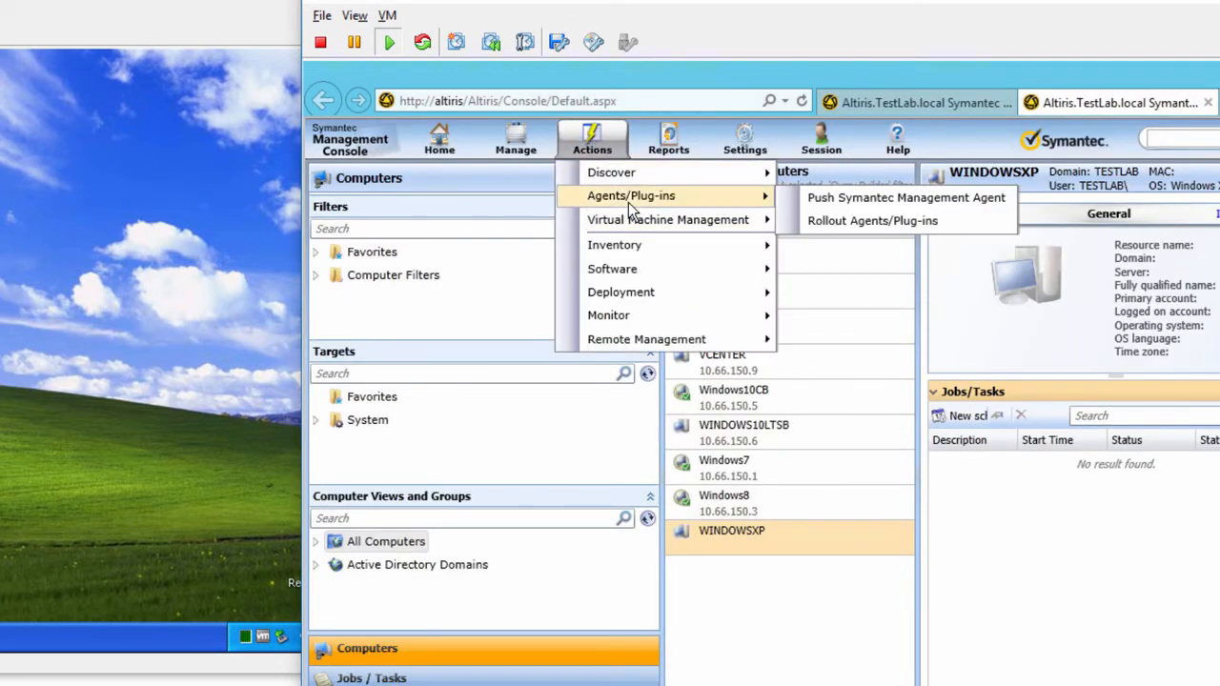
left_click(852, 199)
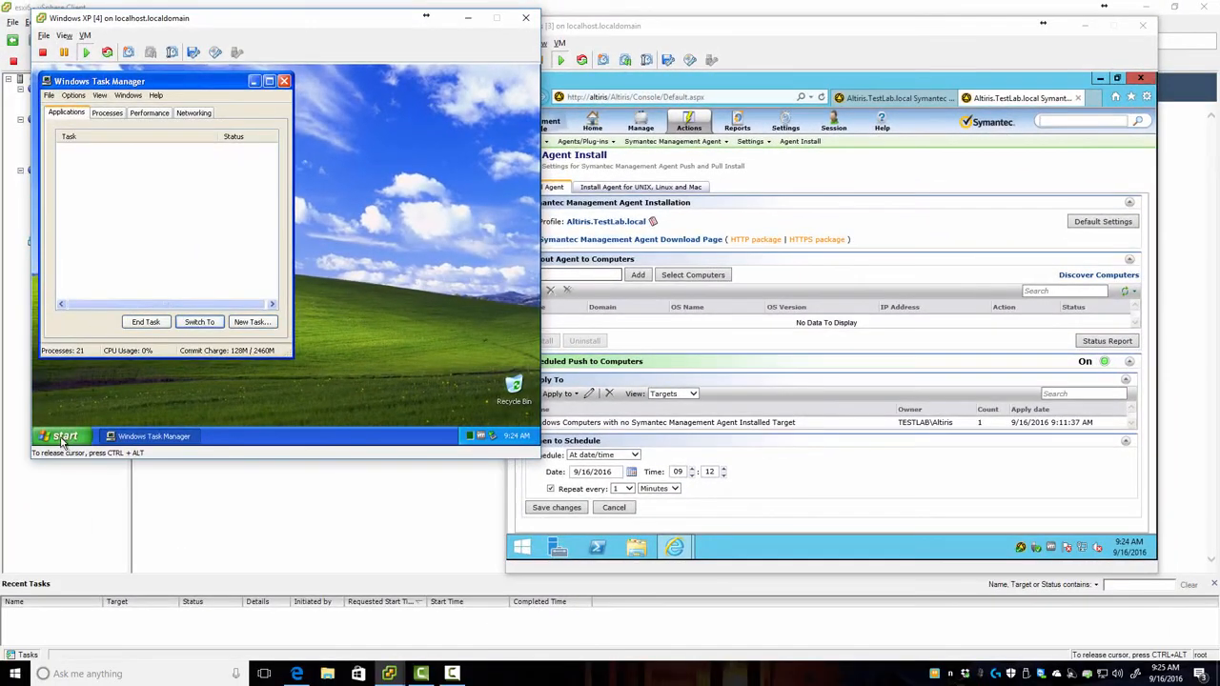
left_click(61, 436)
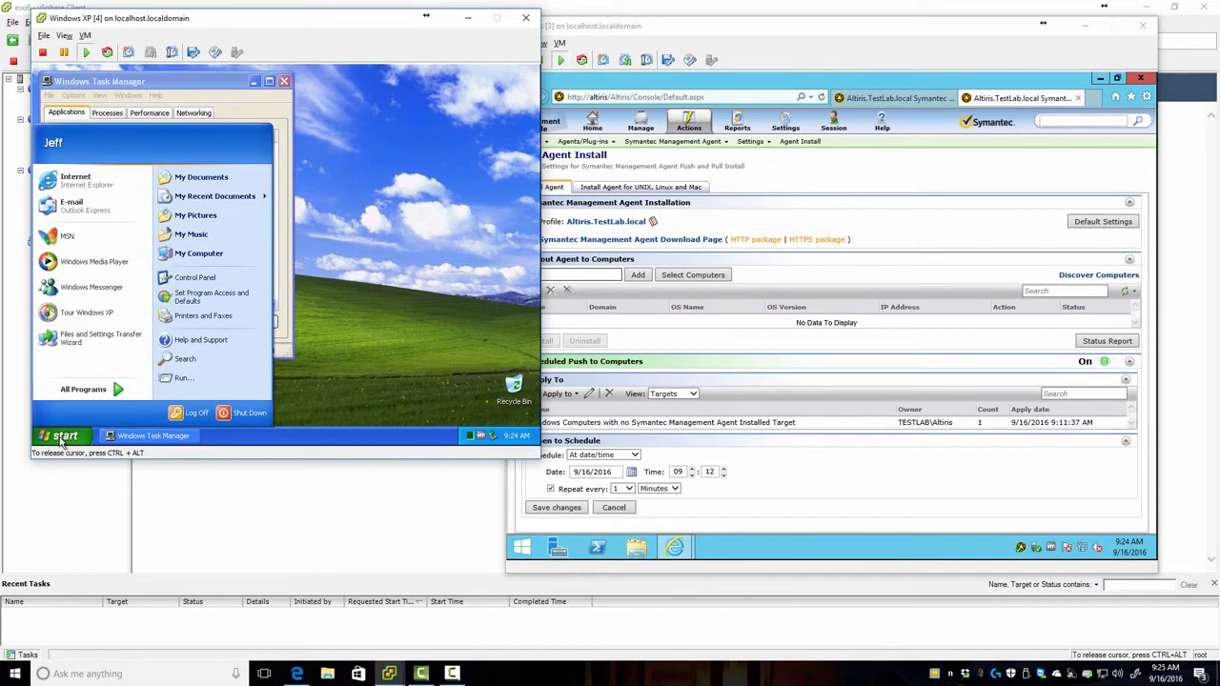
Step: Close Task Manager and check System Properties' Computer Name details: windowsxp in the TestLab.local domain
right_click(209, 256)
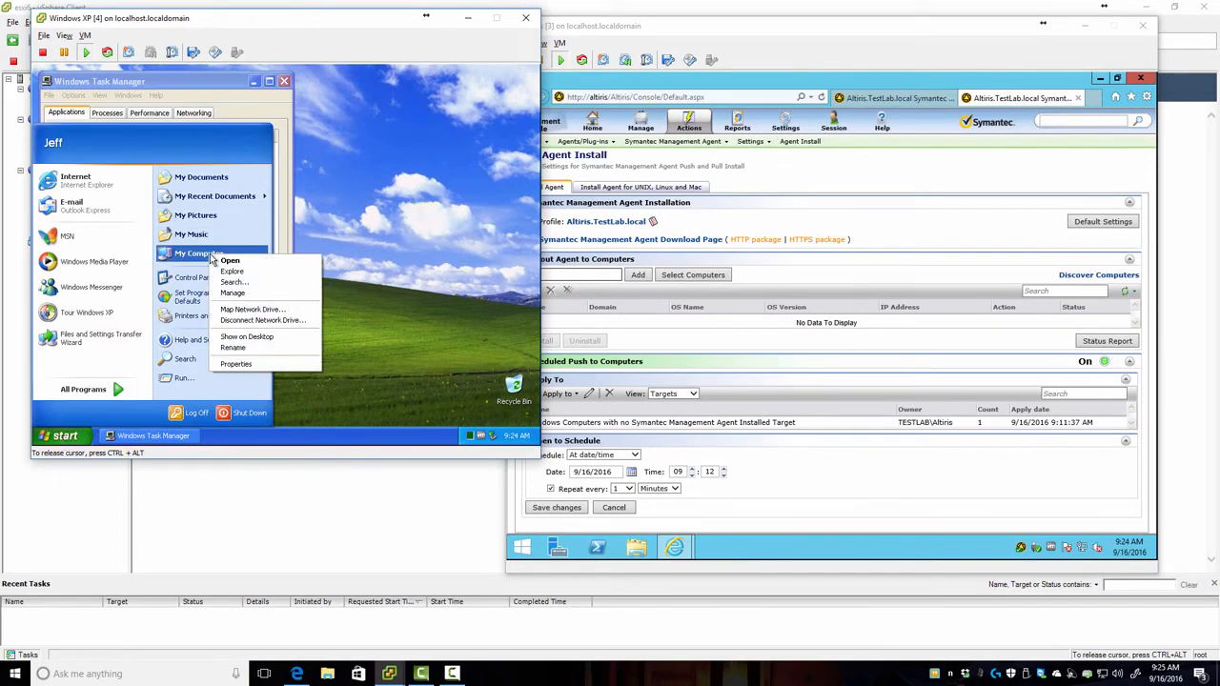
left_click(236, 363)
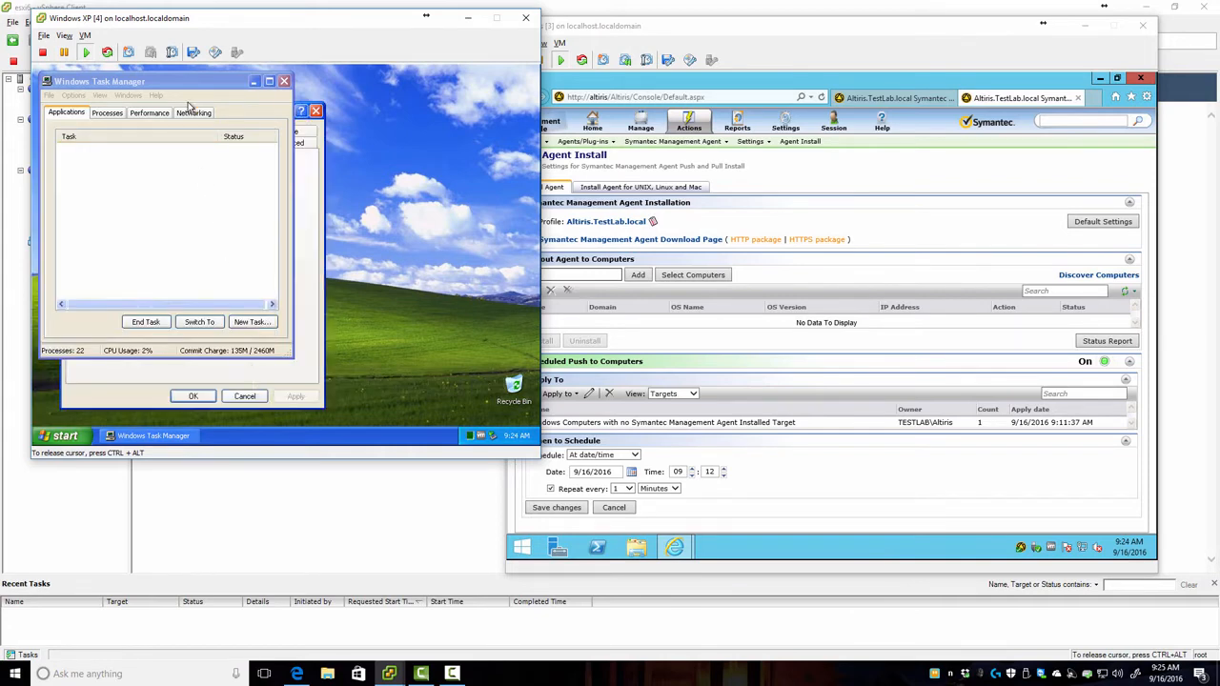
left_click_drag(228, 91, 395, 101)
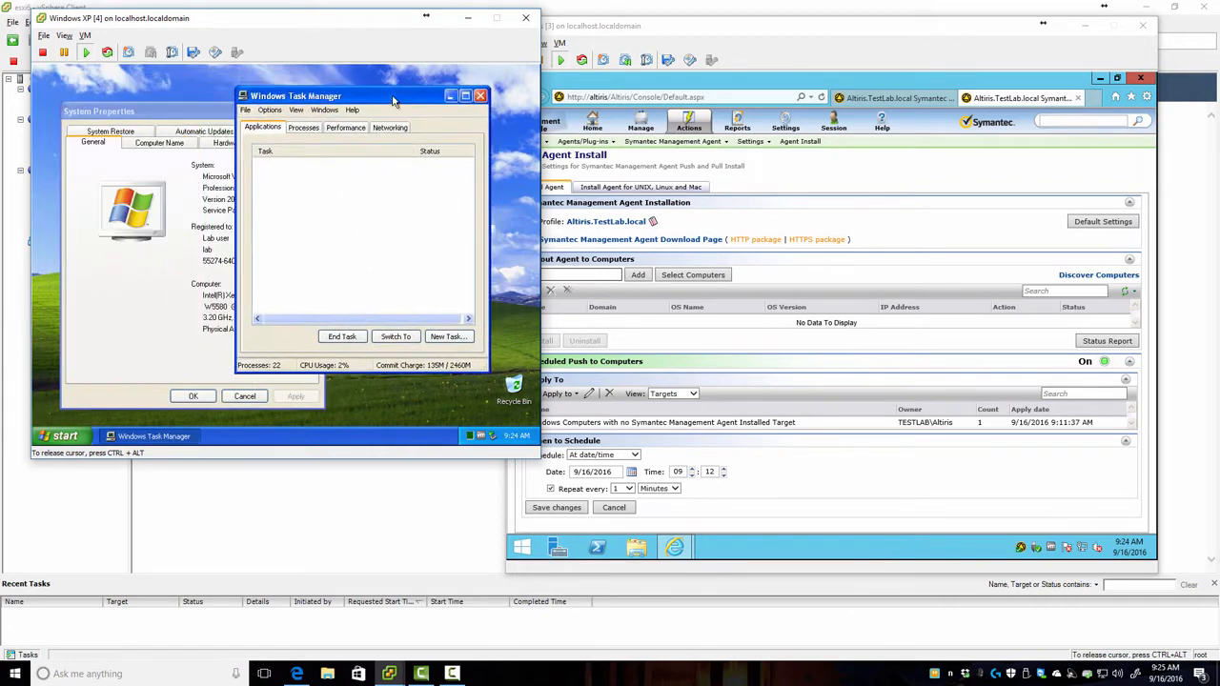
left_click(480, 97)
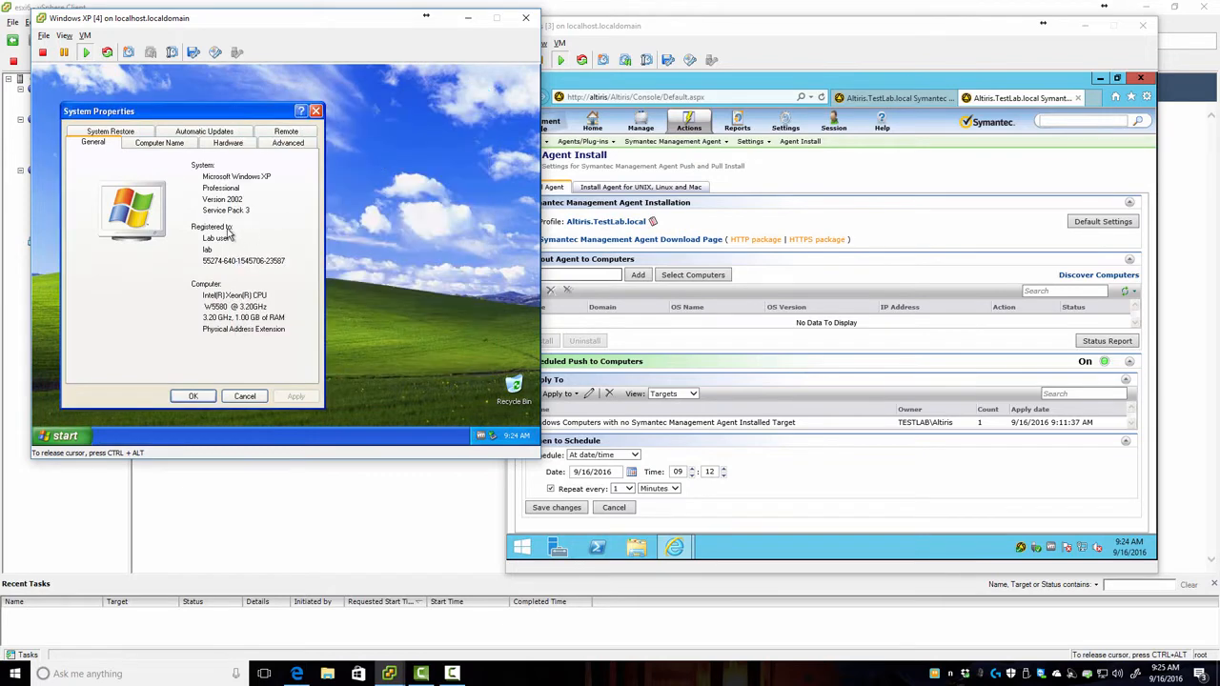
left_click(157, 144)
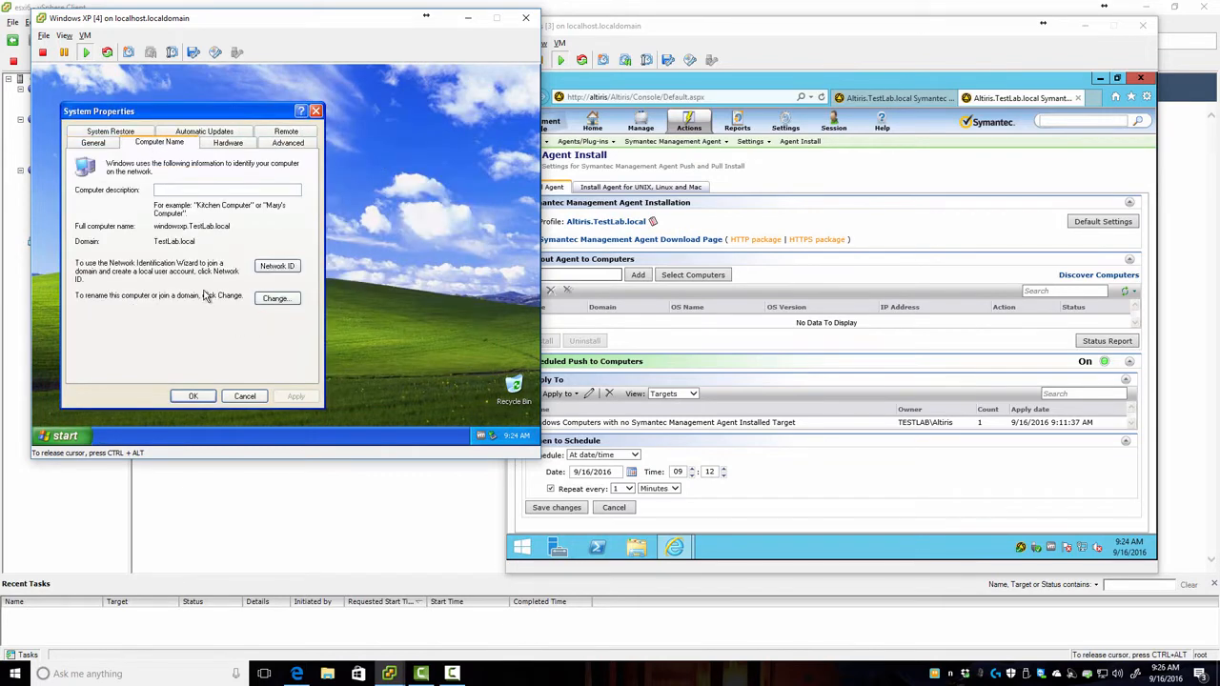
left_click(276, 299)
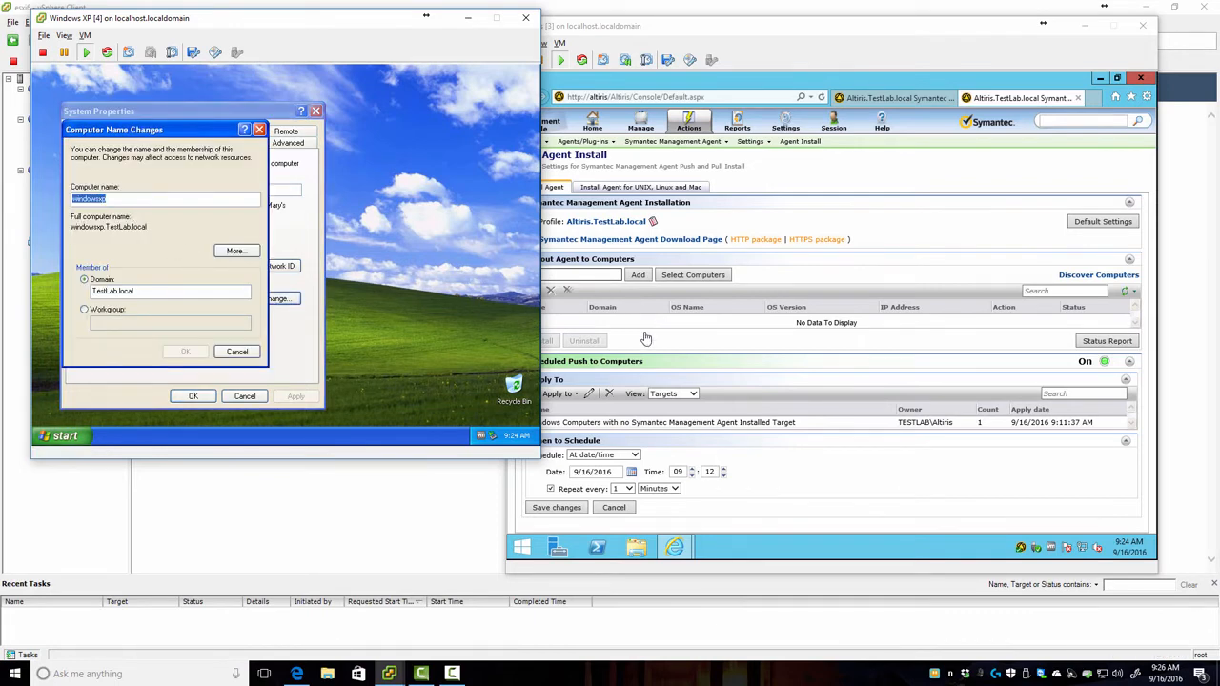
left_click(380, 358)
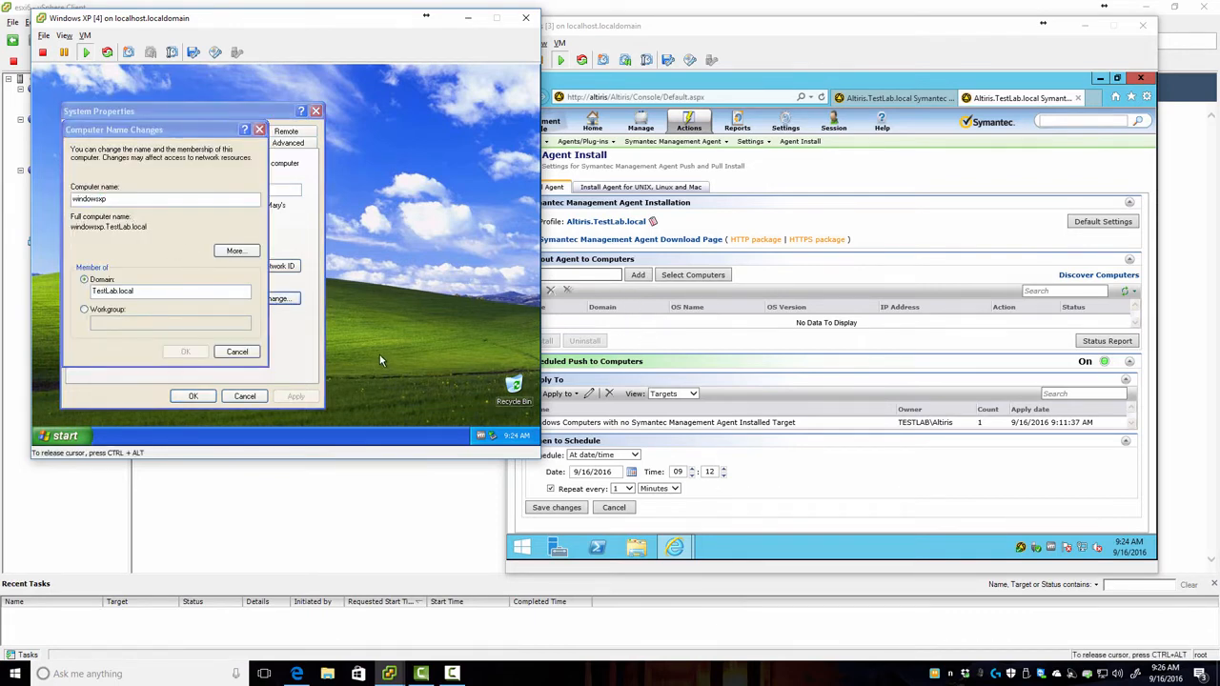
Step: Run cmd, ping altiris successfully, and close the command prompt
key("super+r")
type("cmd")
key("Return")
type("ping alt")
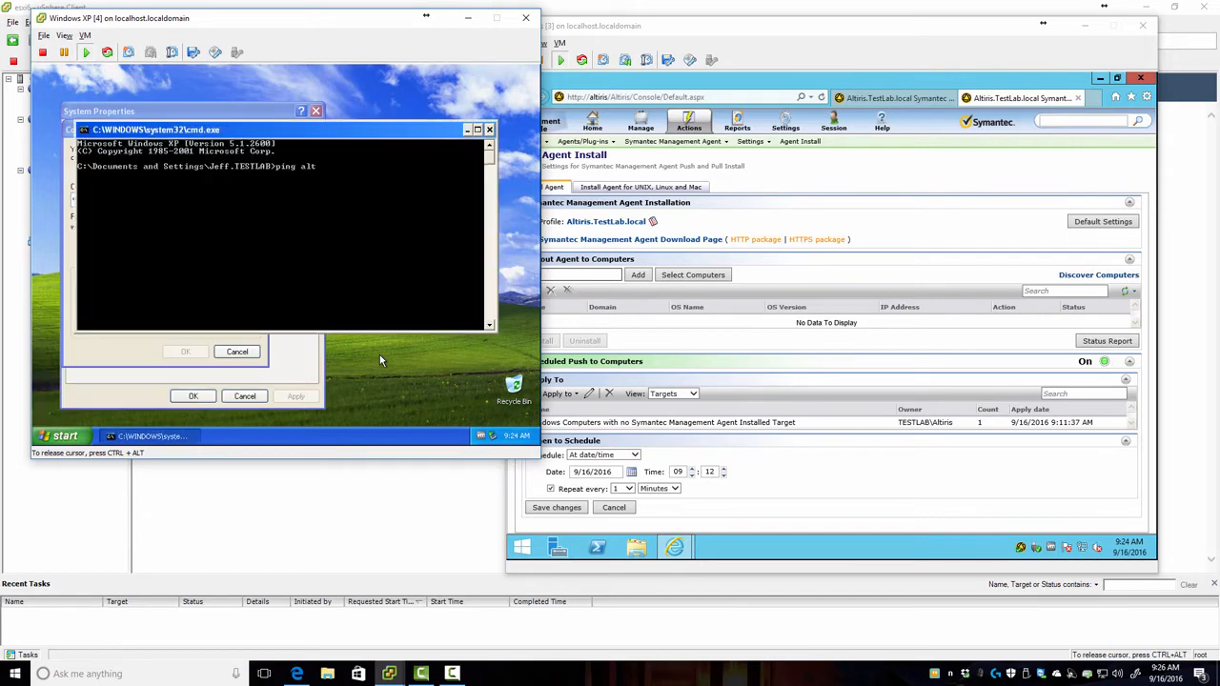
type("iris")
key("Return")
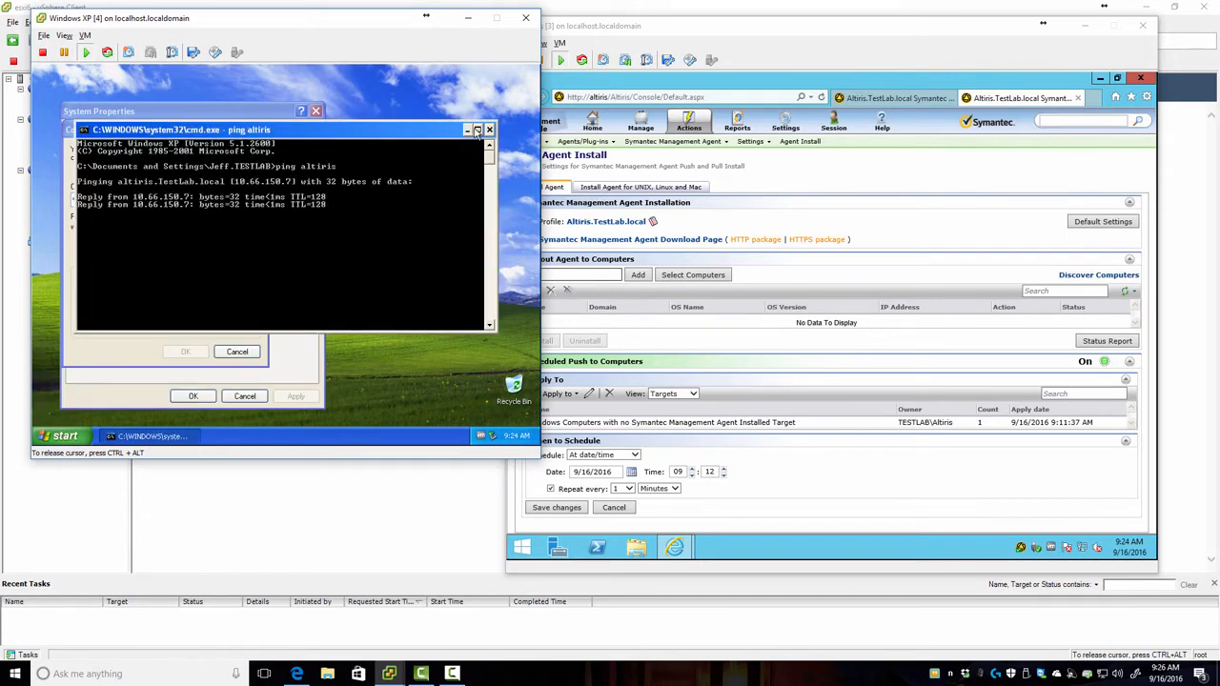
left_click(489, 130)
left_click(572, 274)
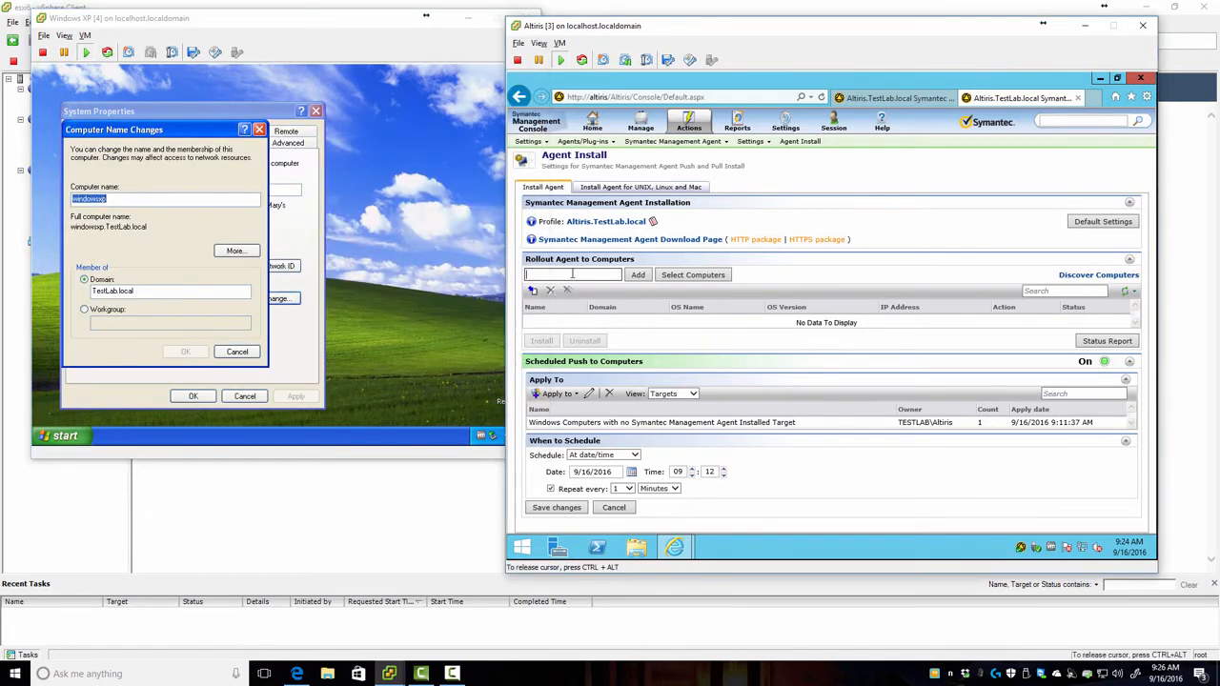
Step: Add WINDOWSXP to the agent rollout list and select its row
type("windowsxp")
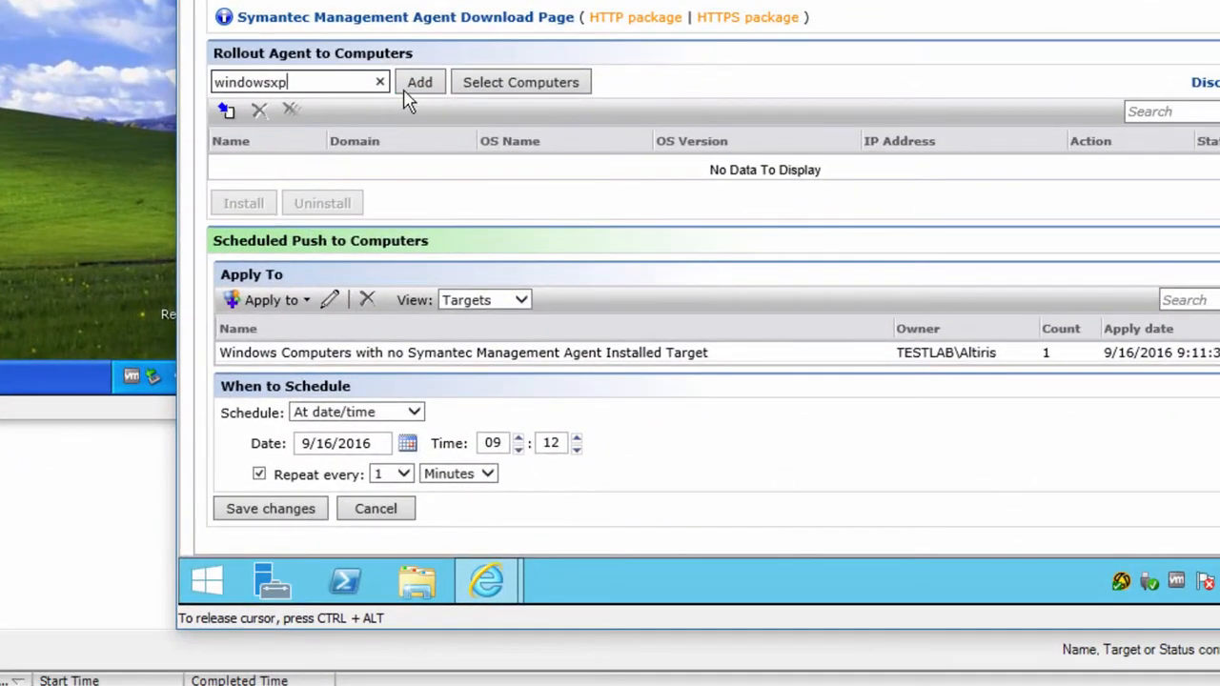
left_click(636, 277)
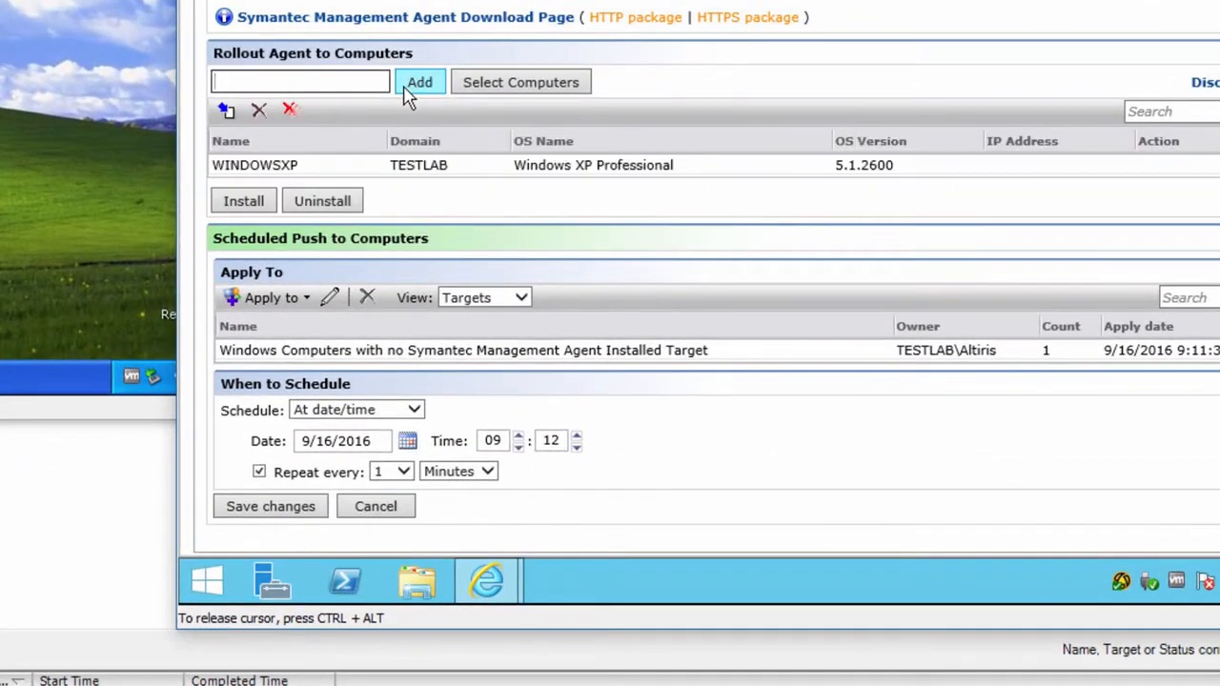
left_click(267, 174)
left_click(267, 175)
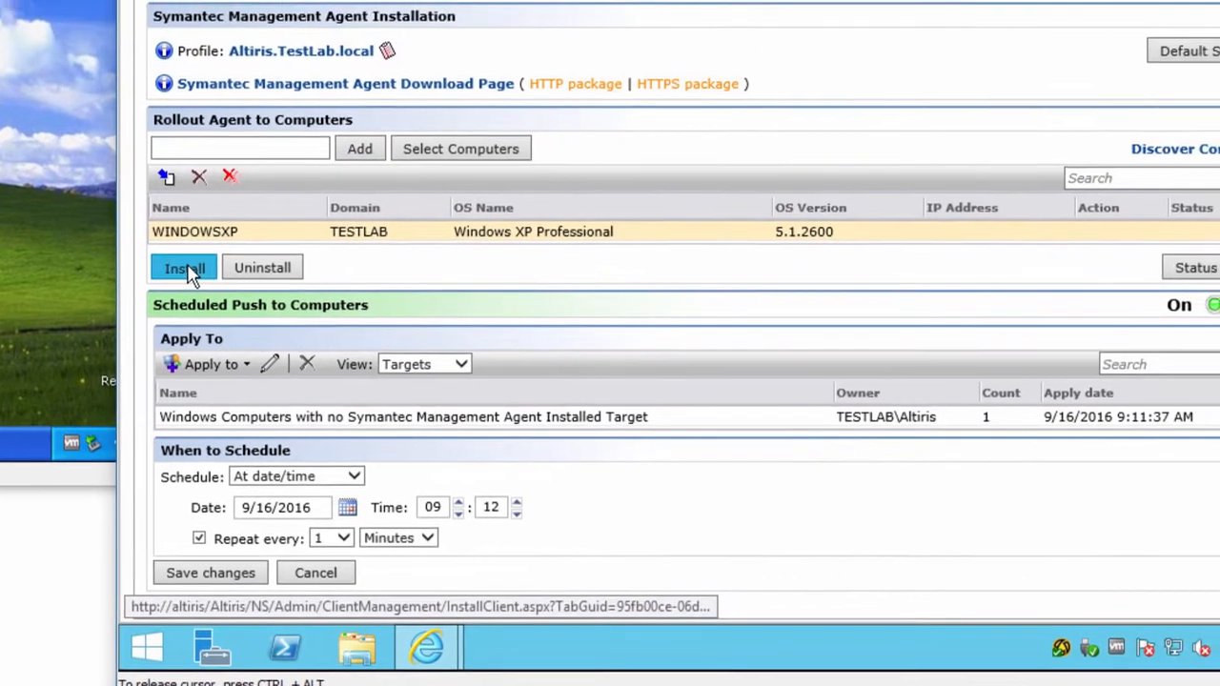
Step: Review the push-install options and install the management agent on WINDOWSXP
left_click(244, 201)
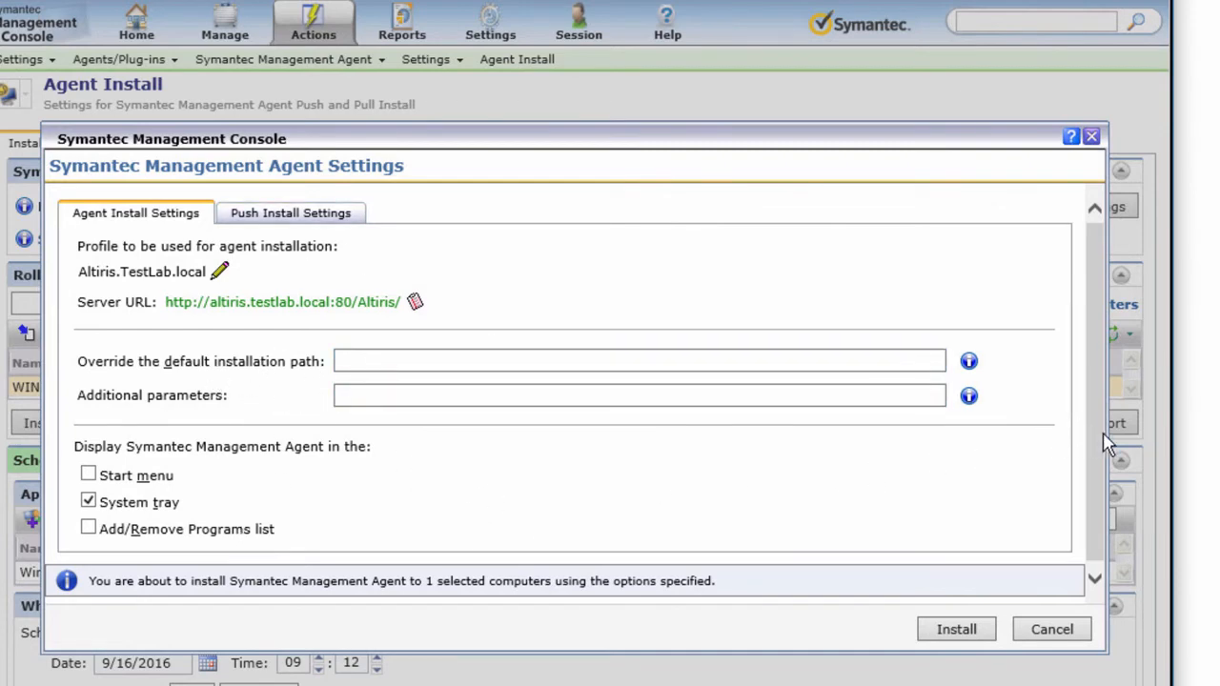
scroll(1098, 432, "down", 1)
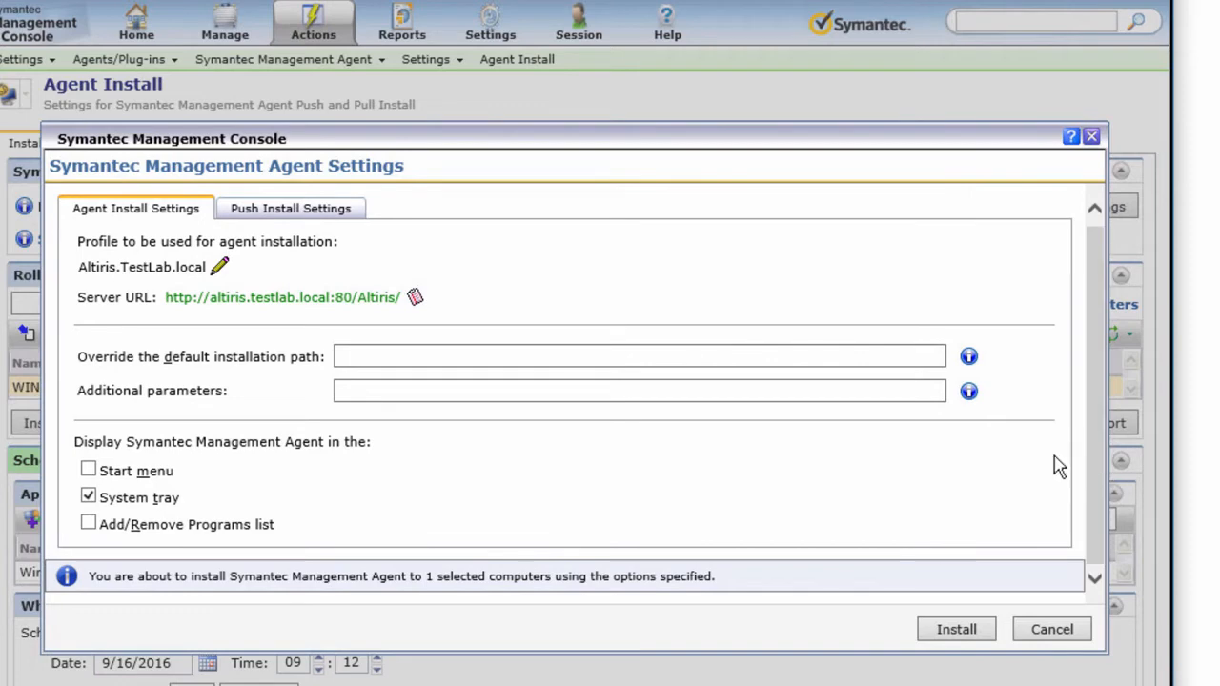
left_click(279, 209)
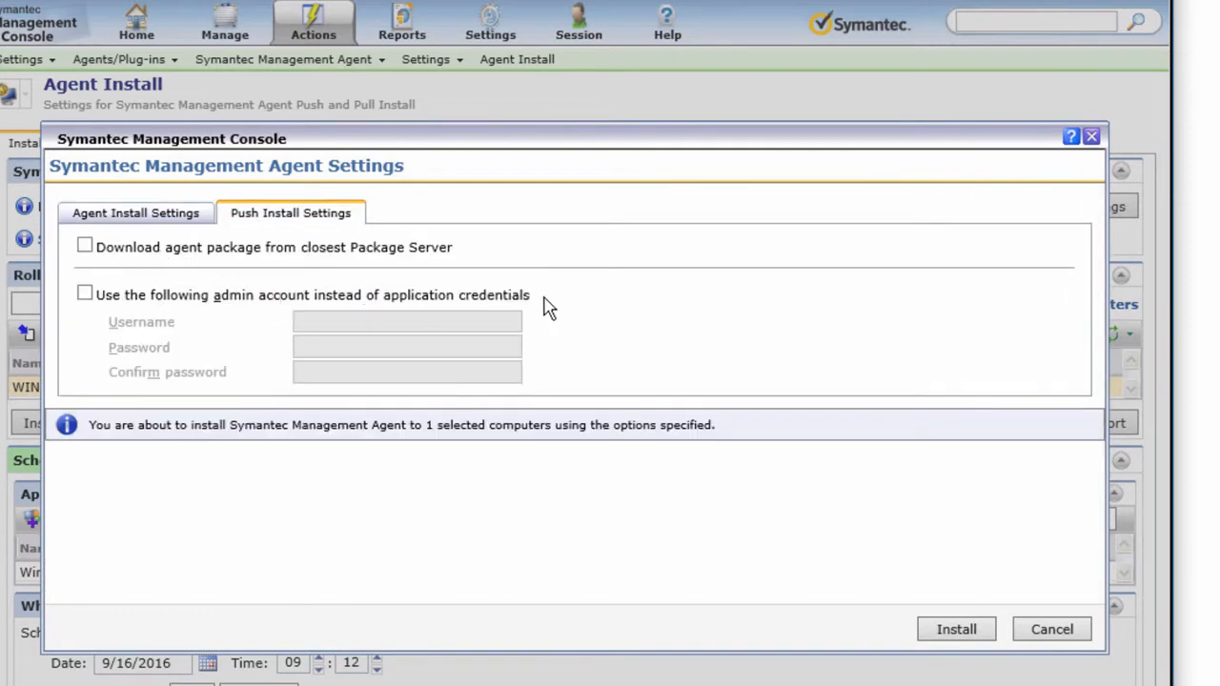
left_click(120, 217)
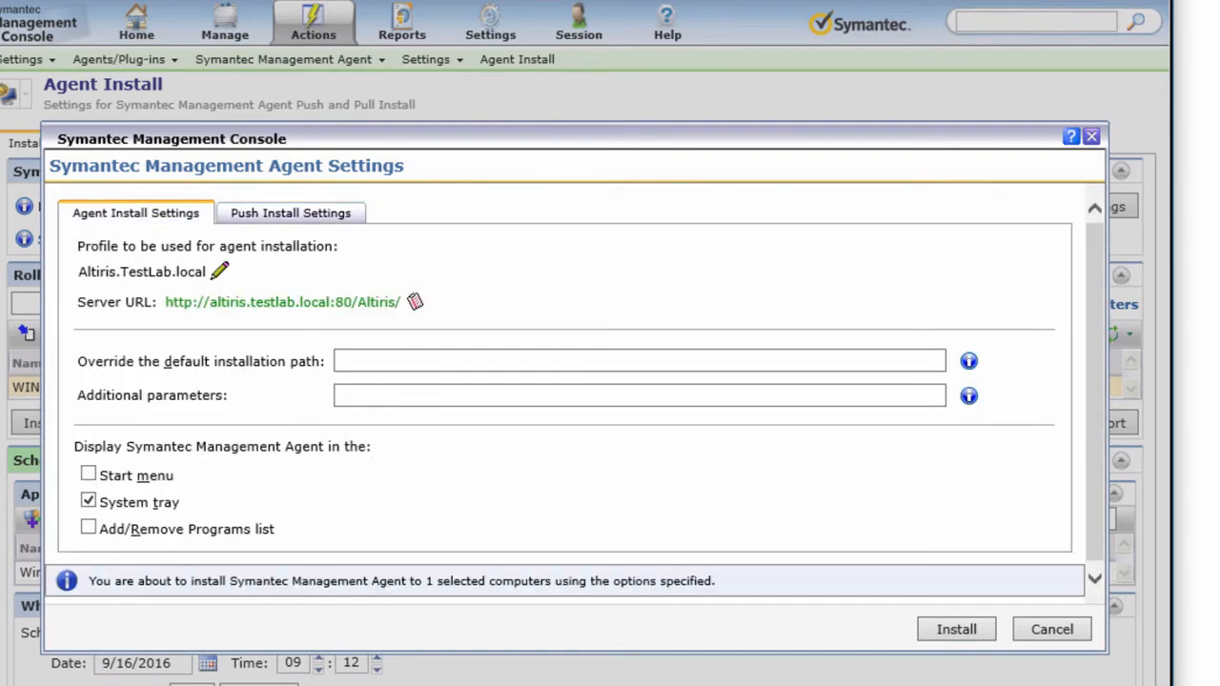
left_click(958, 633)
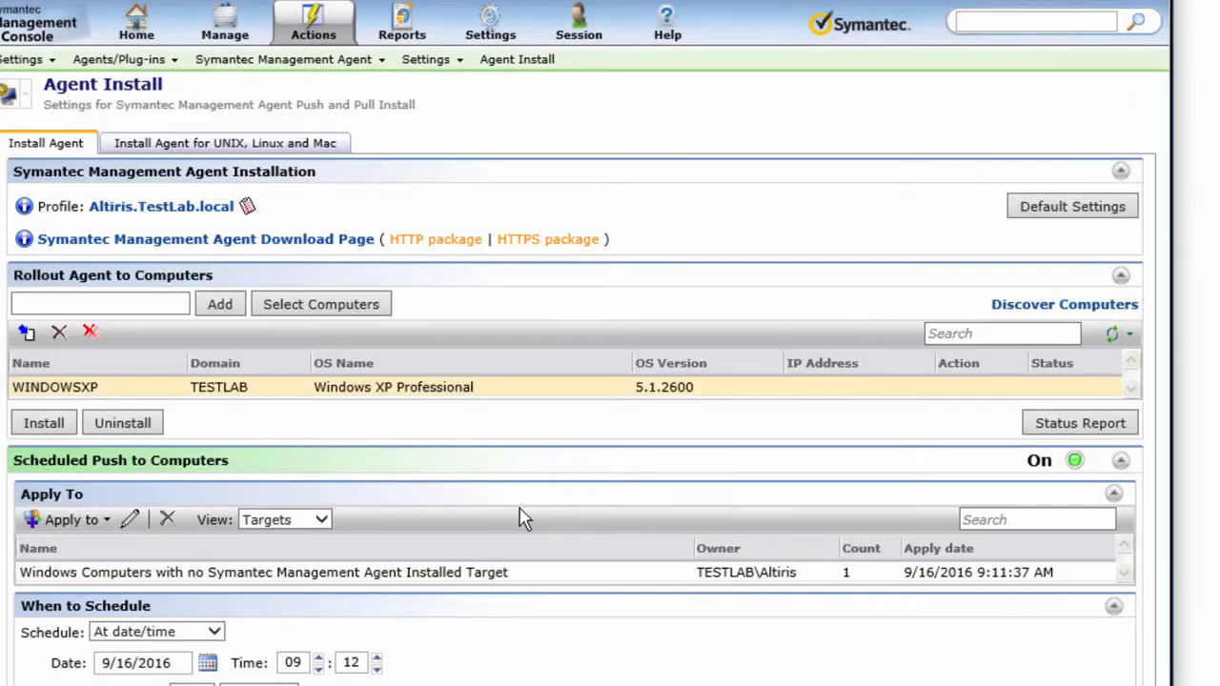
Step: Run the Agent Installation Status report with a wider Name column to see WINDOWSXP at Starting Download
left_click(1046, 423)
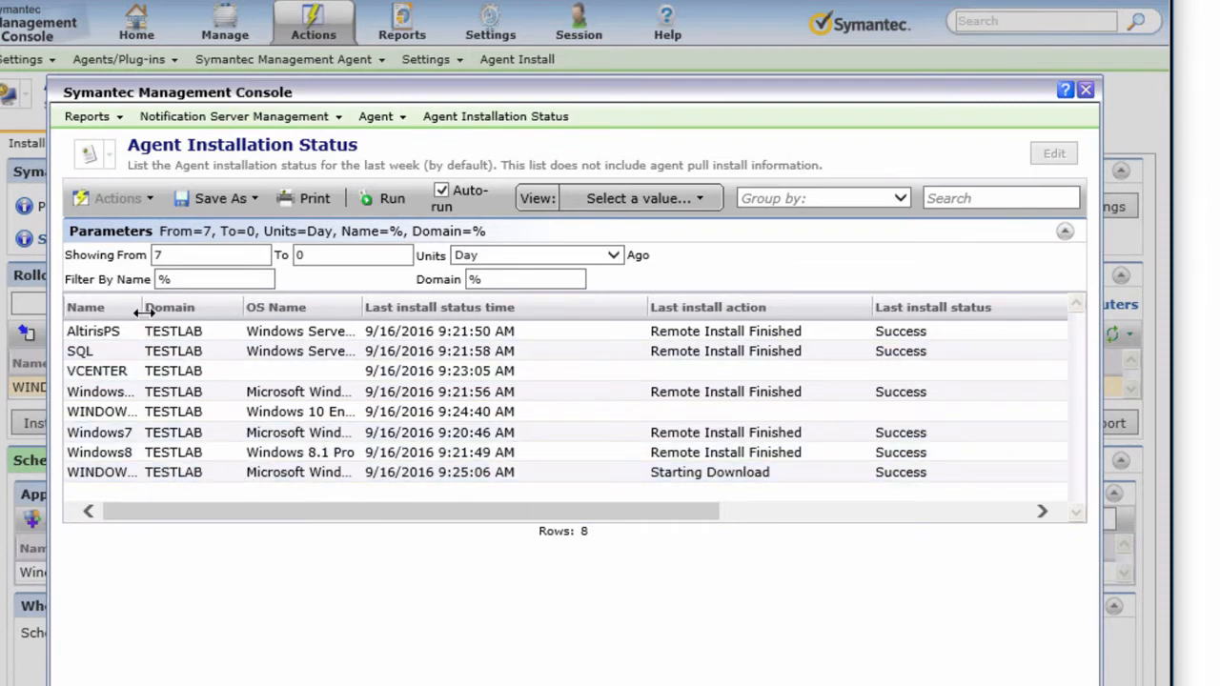
left_click_drag(143, 307, 274, 315)
left_click(174, 482)
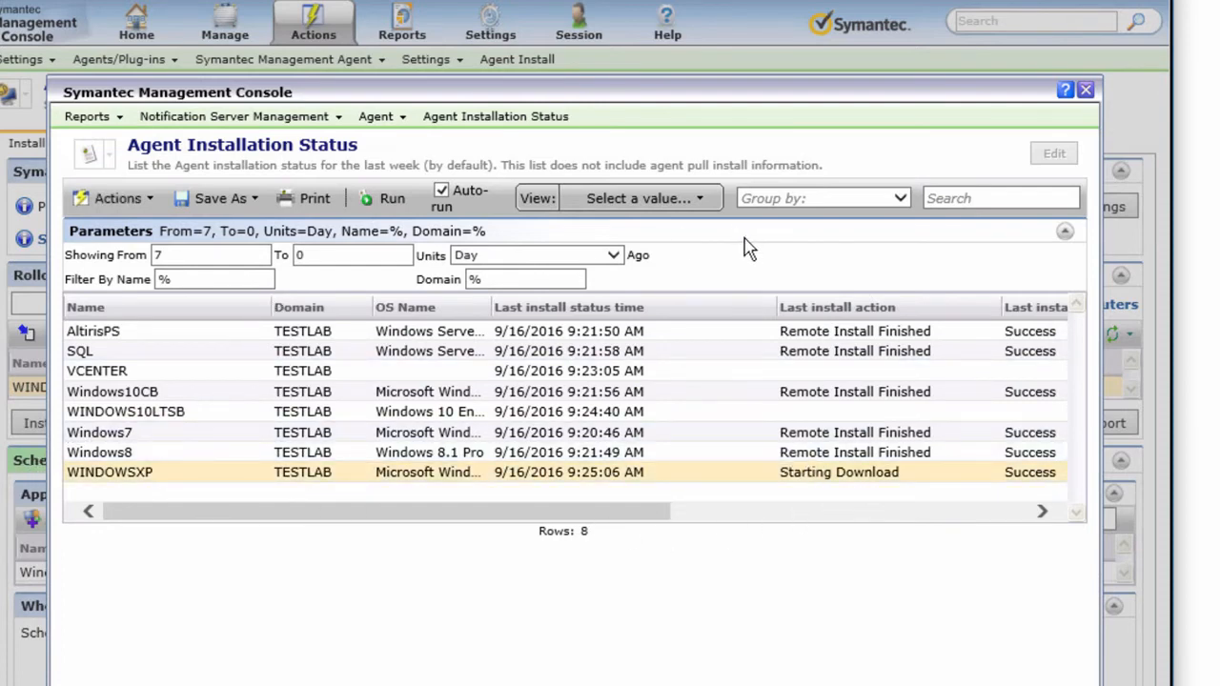
left_click(391, 202)
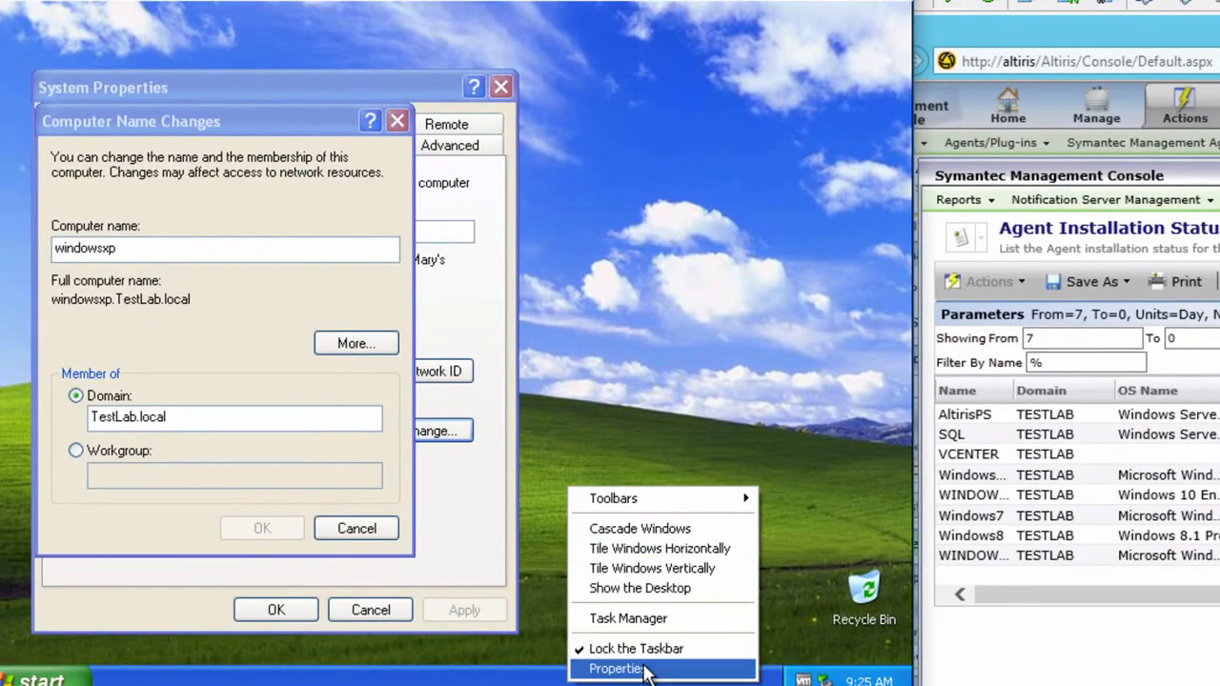
Step: Confirm AltirisAgentInstSvc.exe runs in XP's Task Manager, sorted by image name, then close the status report
left_click(645, 617)
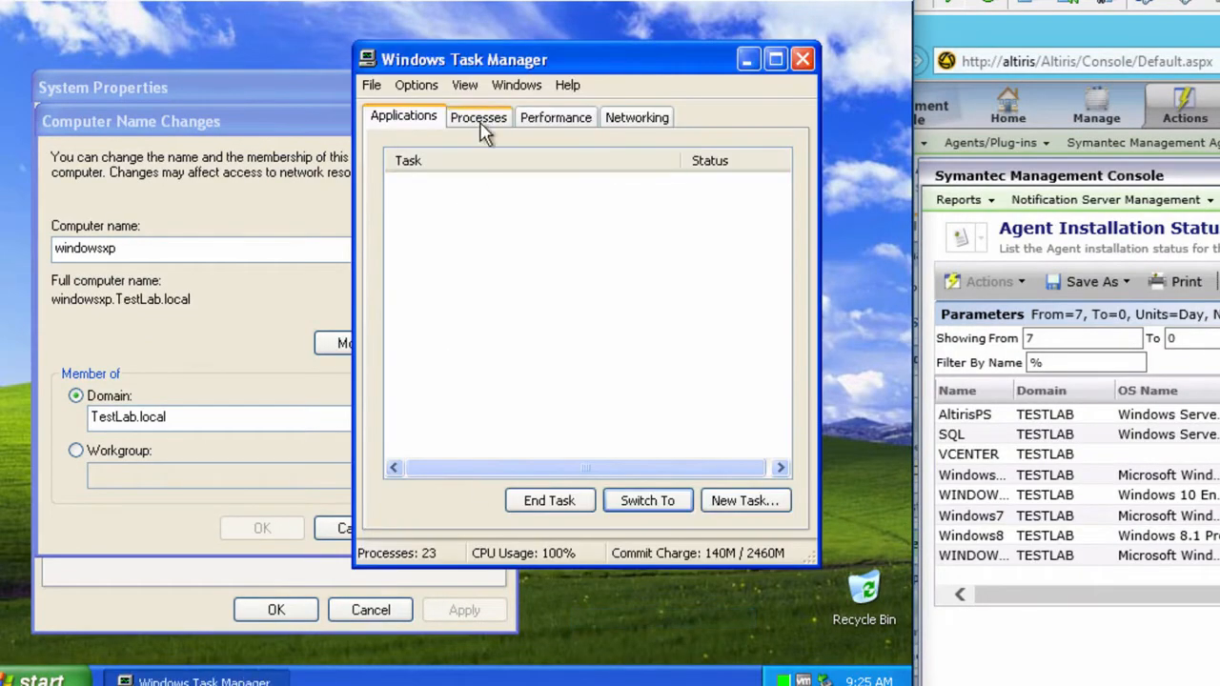
left_click(481, 120)
left_click(443, 162)
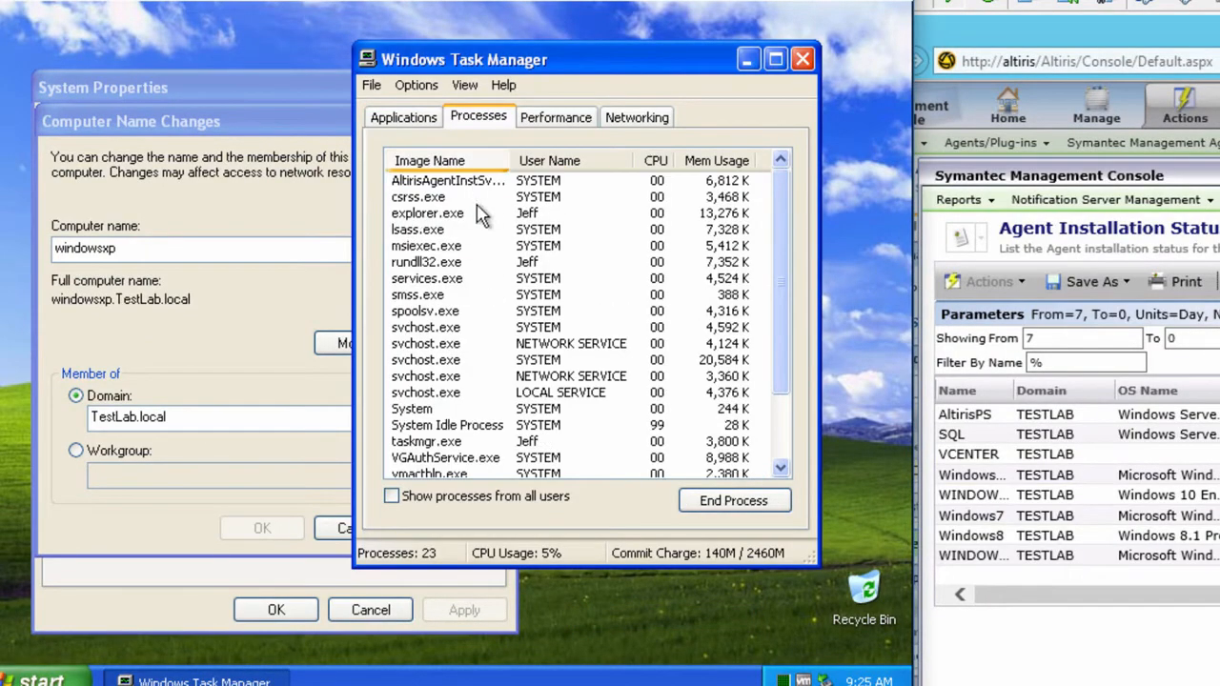
left_click(456, 186)
left_click_drag(512, 160, 590, 162)
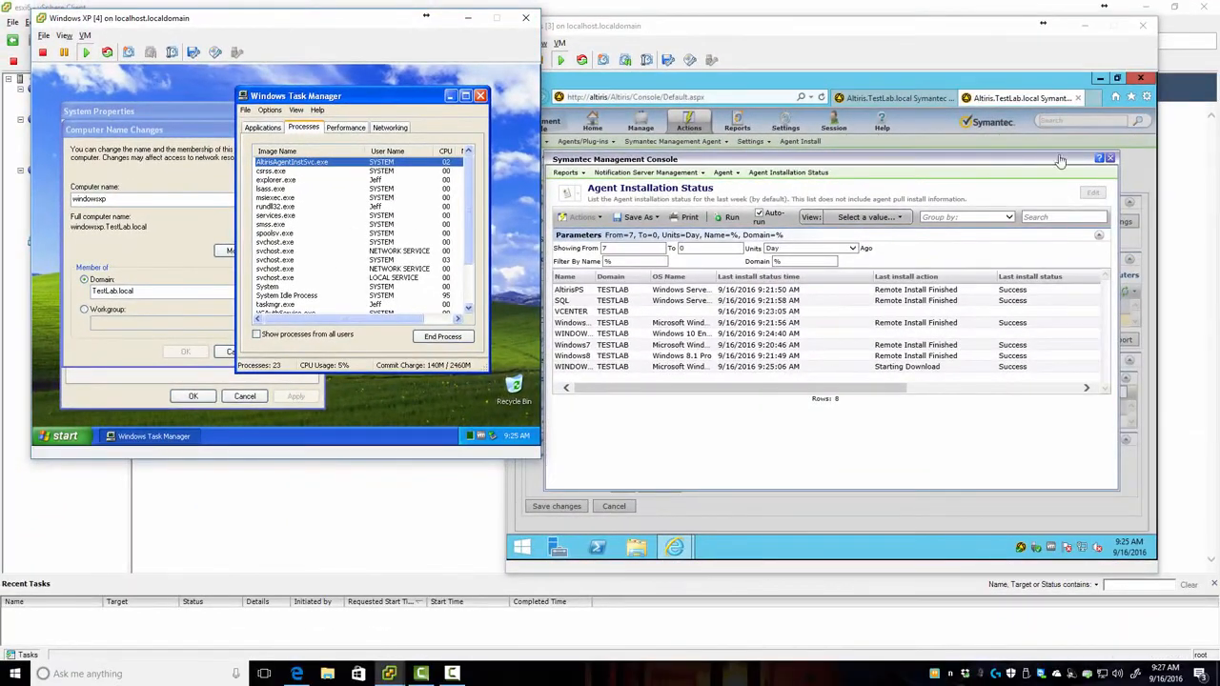
left_click(1109, 159)
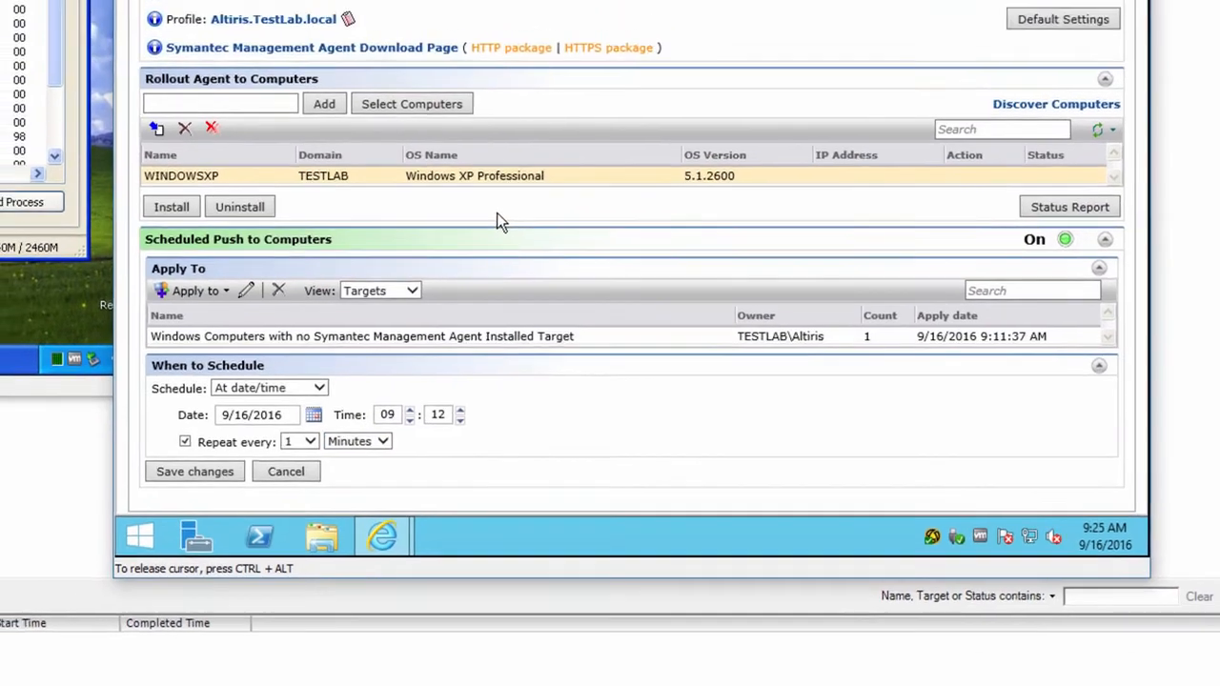
Step: Show the Notification Server's Resource Membership Update page with its delta and complete update schedules
left_click(678, 144)
mouse_move(713, 301)
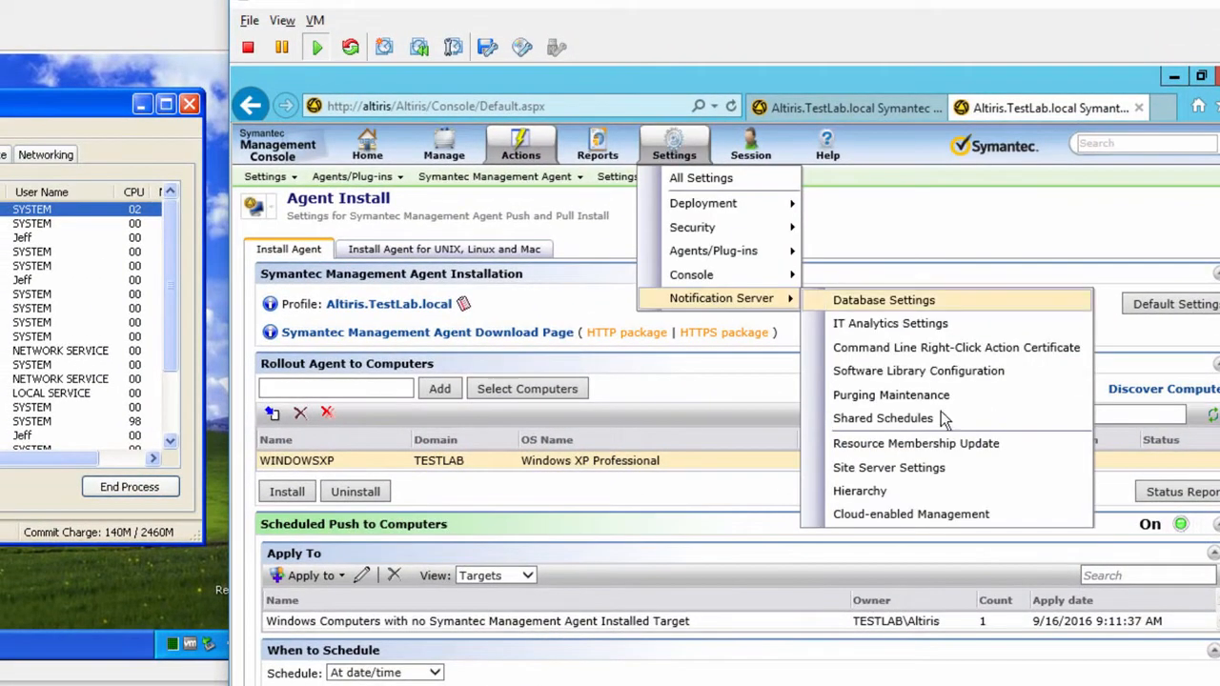
left_click(925, 443)
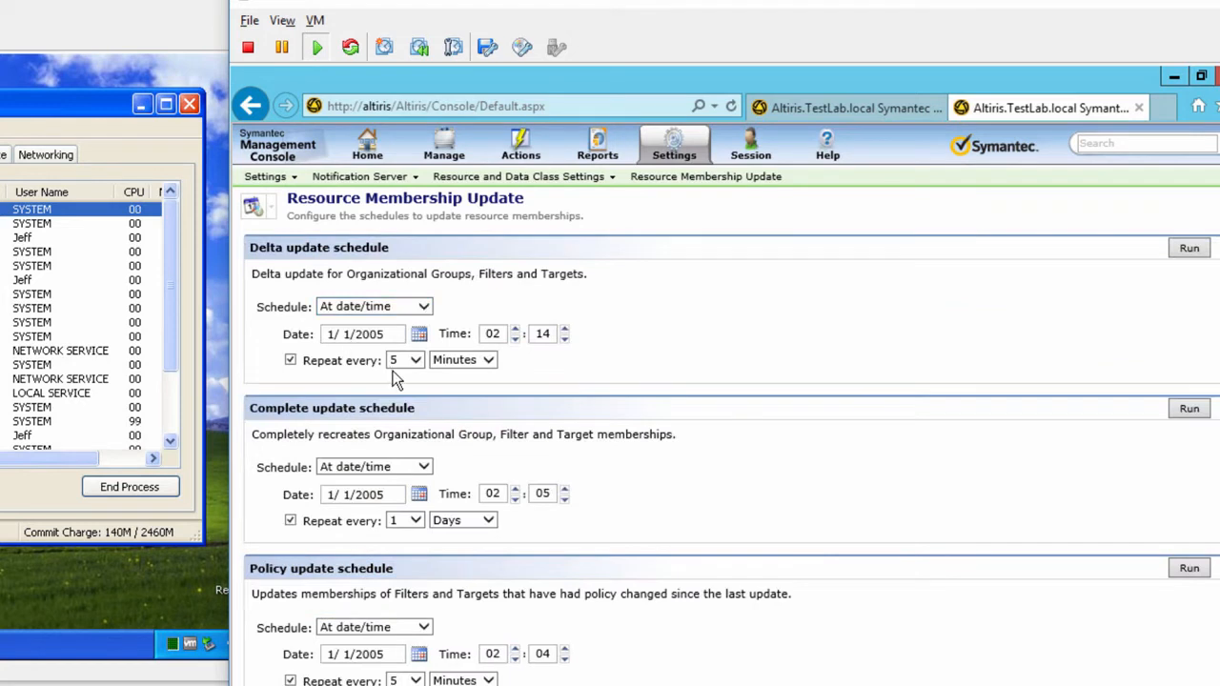
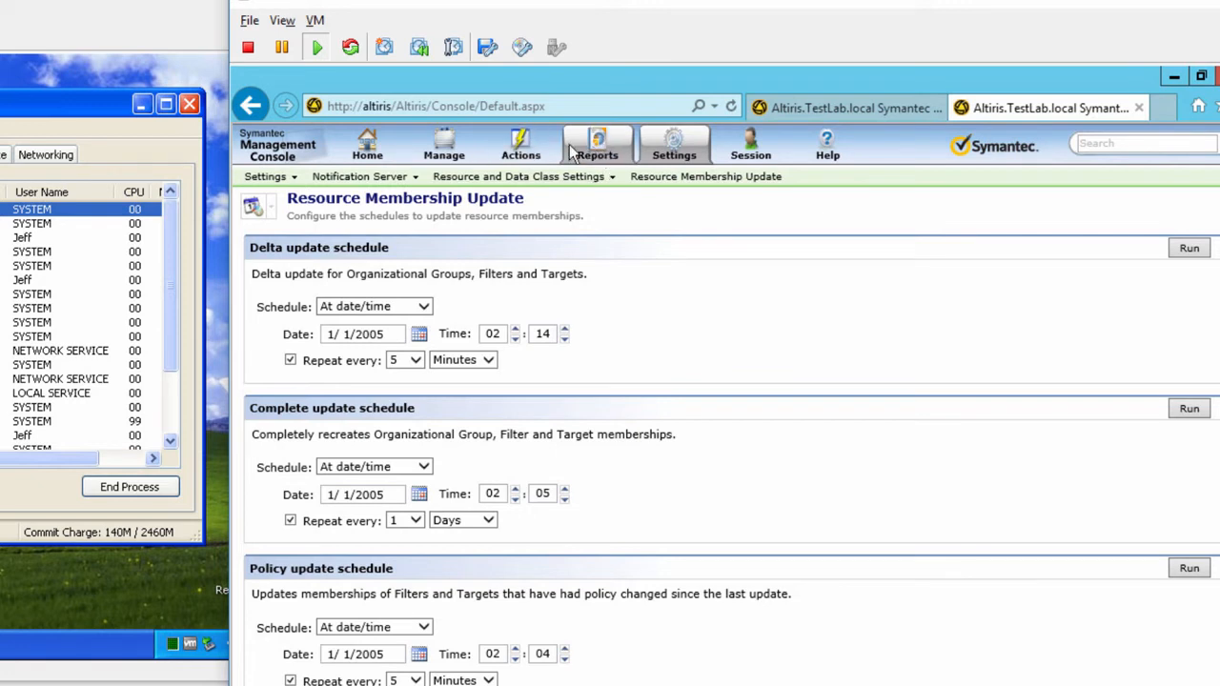
Step: List computers under Manage > Software, show WINDOWS10LTSB's details, then select its vSphere virtual machine
left_click(444, 148)
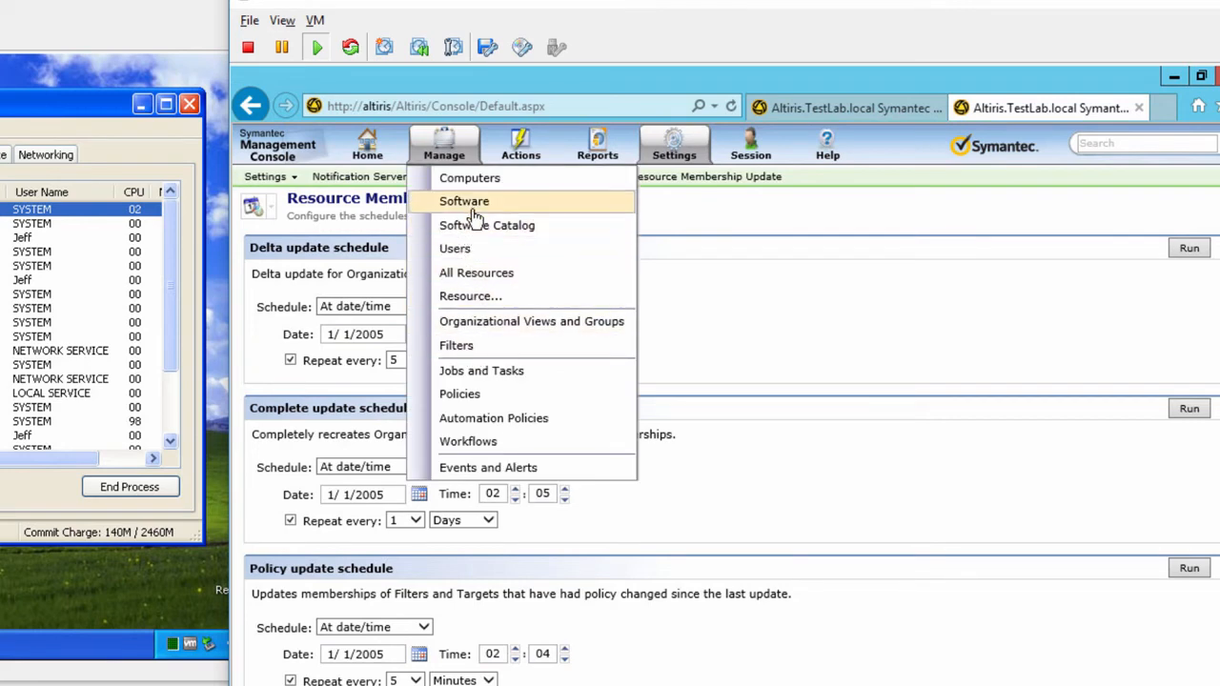
left_click(465, 203)
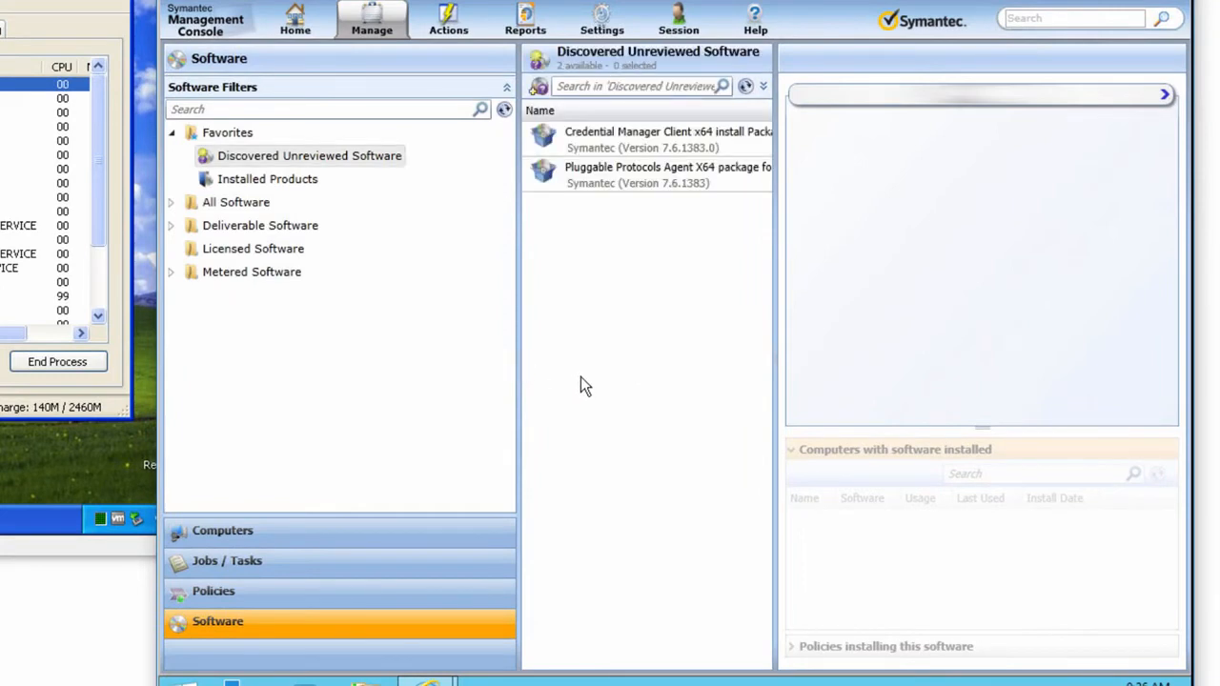
left_click(217, 534)
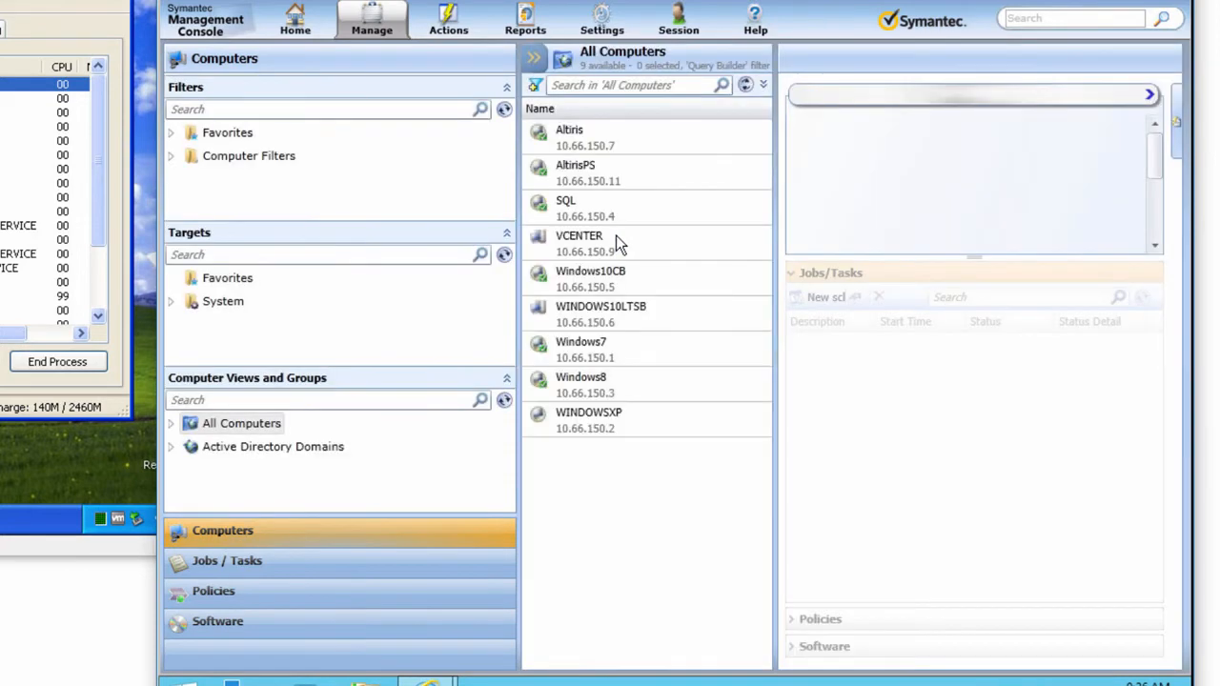
left_click(591, 313)
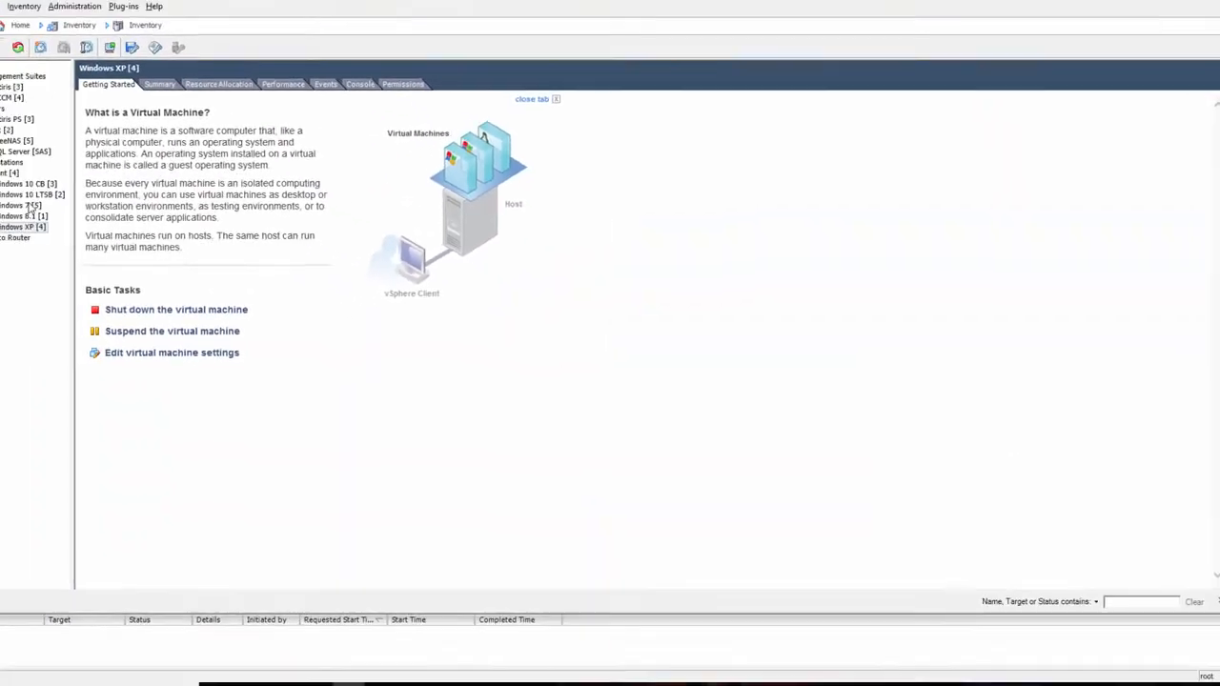
left_click(32, 195)
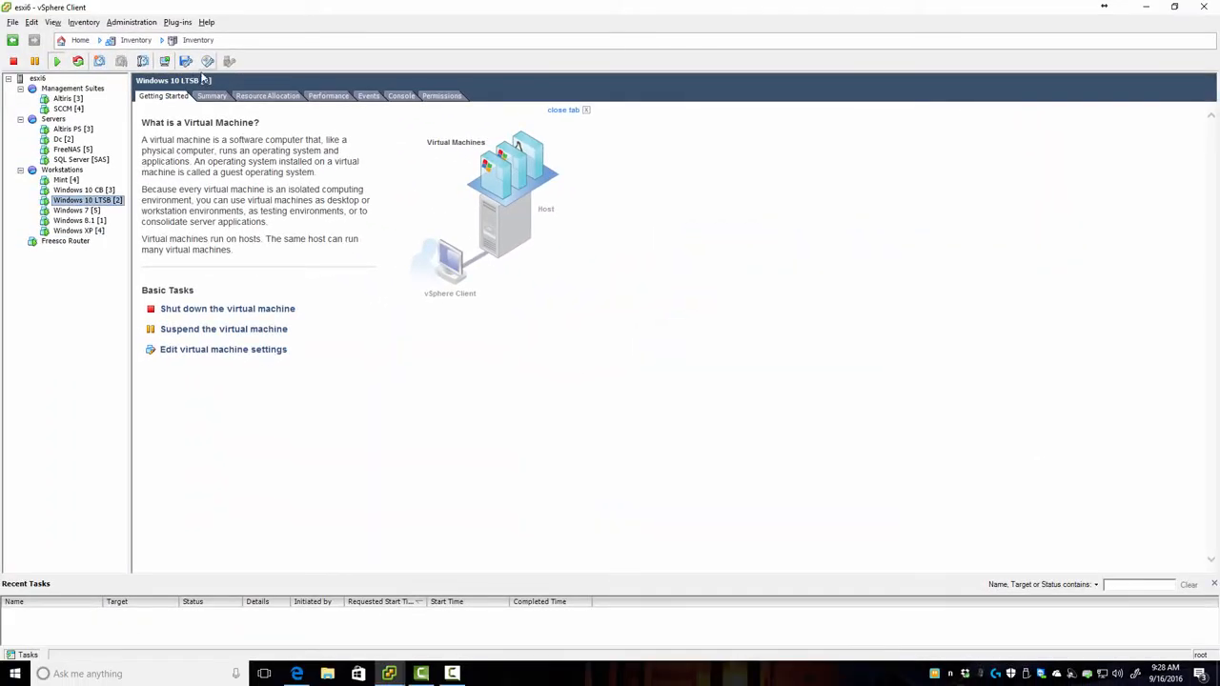
Step: Open the Windows 10 LTSB console in vSphere and sign in with the account password
left_click(109, 48)
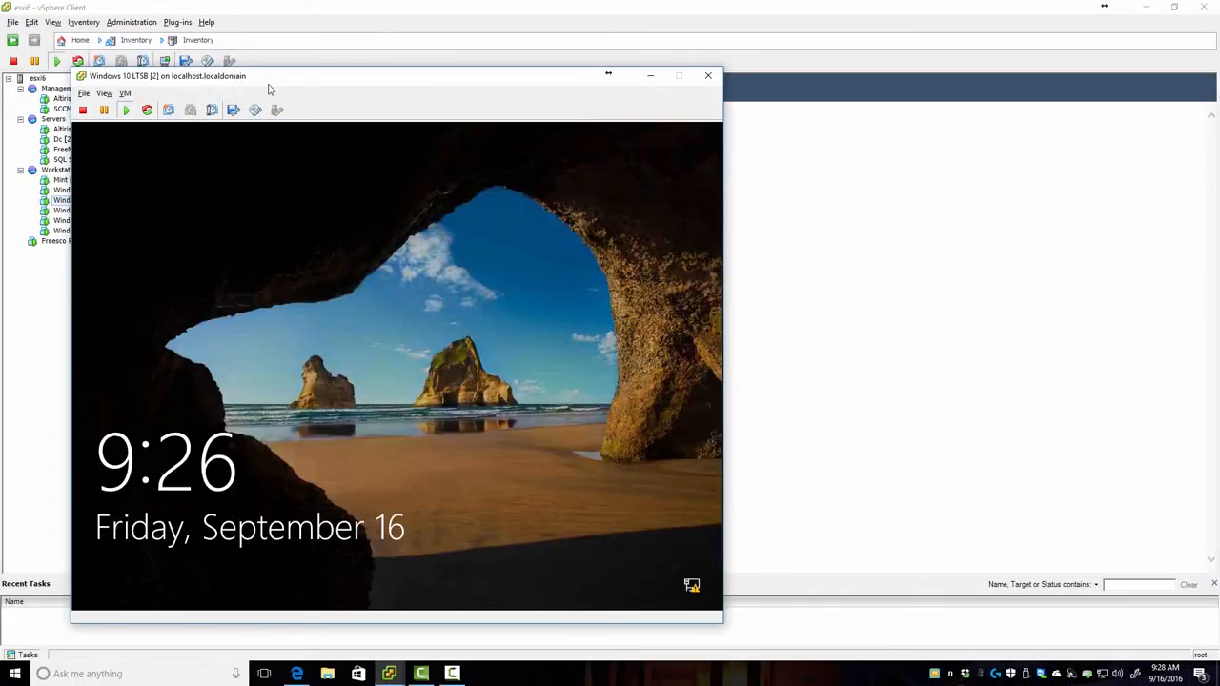
left_click_drag(277, 79, 238, 32)
left_click(355, 320)
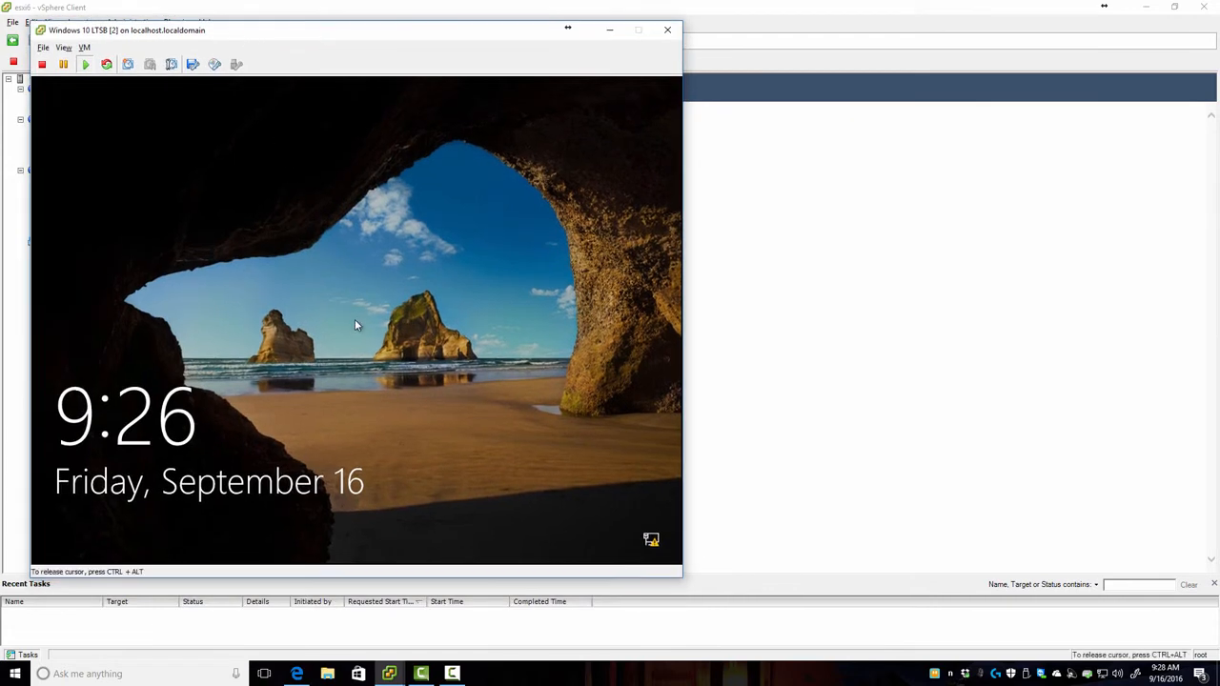
left_click(355, 320)
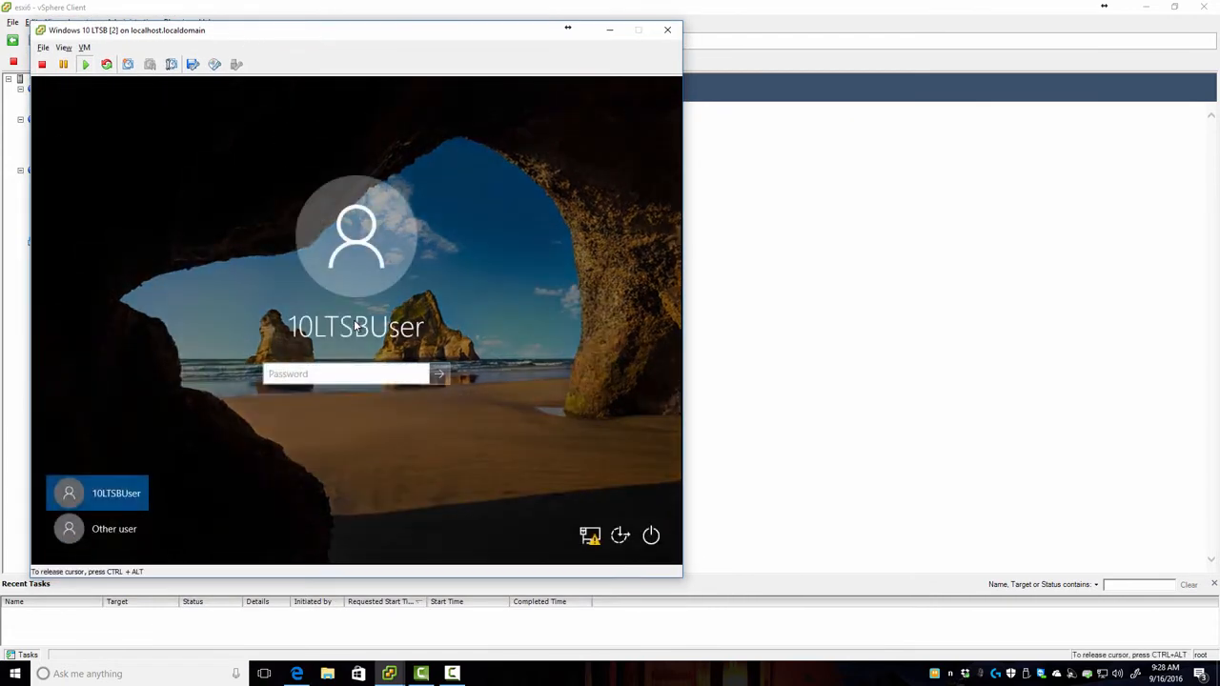
type("••••••••••")
key("Return")
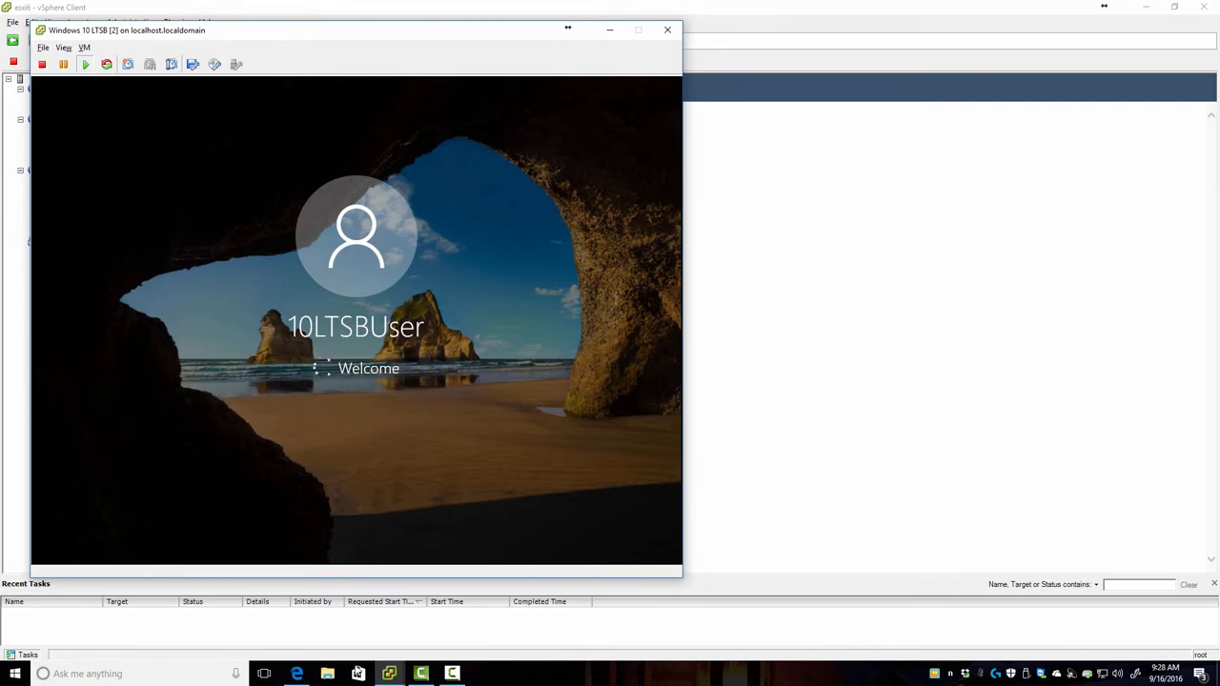
left_click(297, 673)
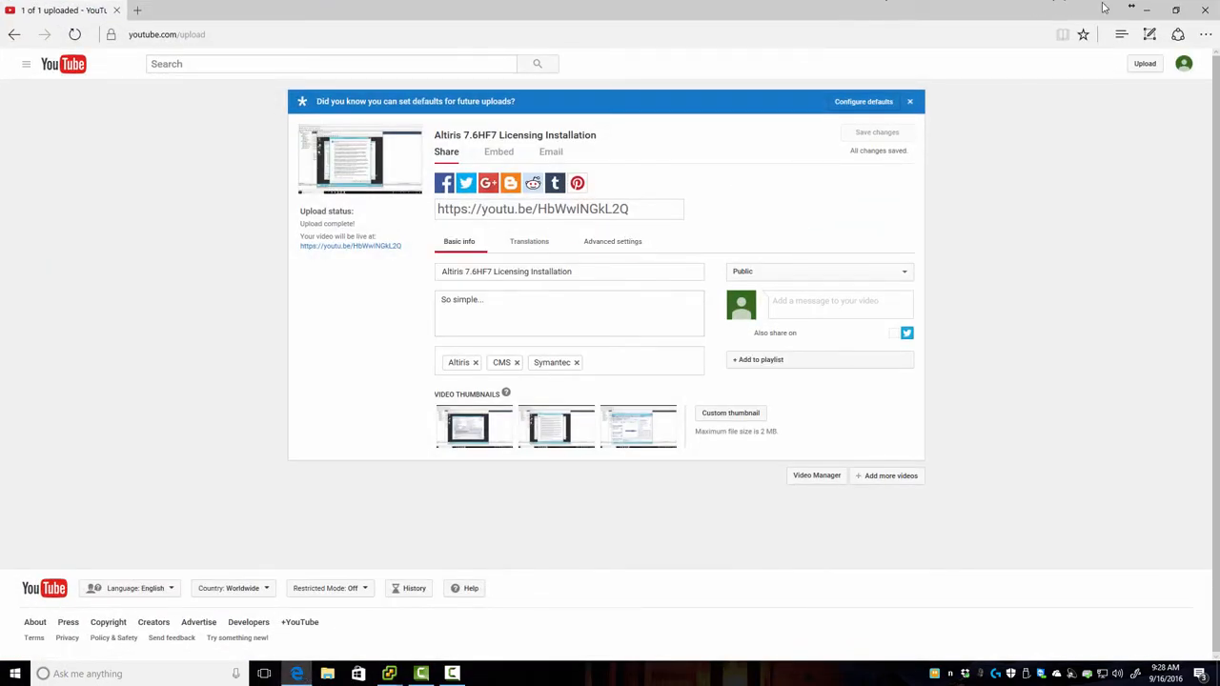
Step: Minimize the Edge window holding the YouTube upload page
left_click(1149, 12)
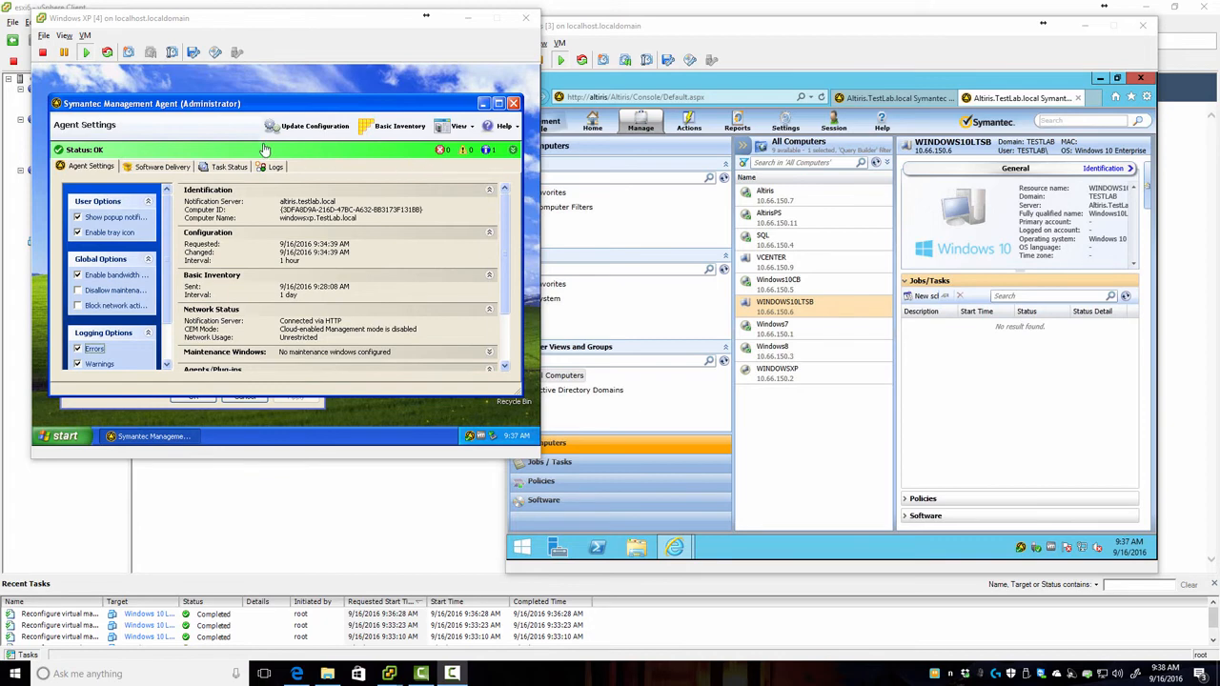
Step: On Windows XP, run Update Configuration and send Basic Inventory, then refresh the console's computer list
left_click(273, 112)
left_click_drag(296, 109, 299, 97)
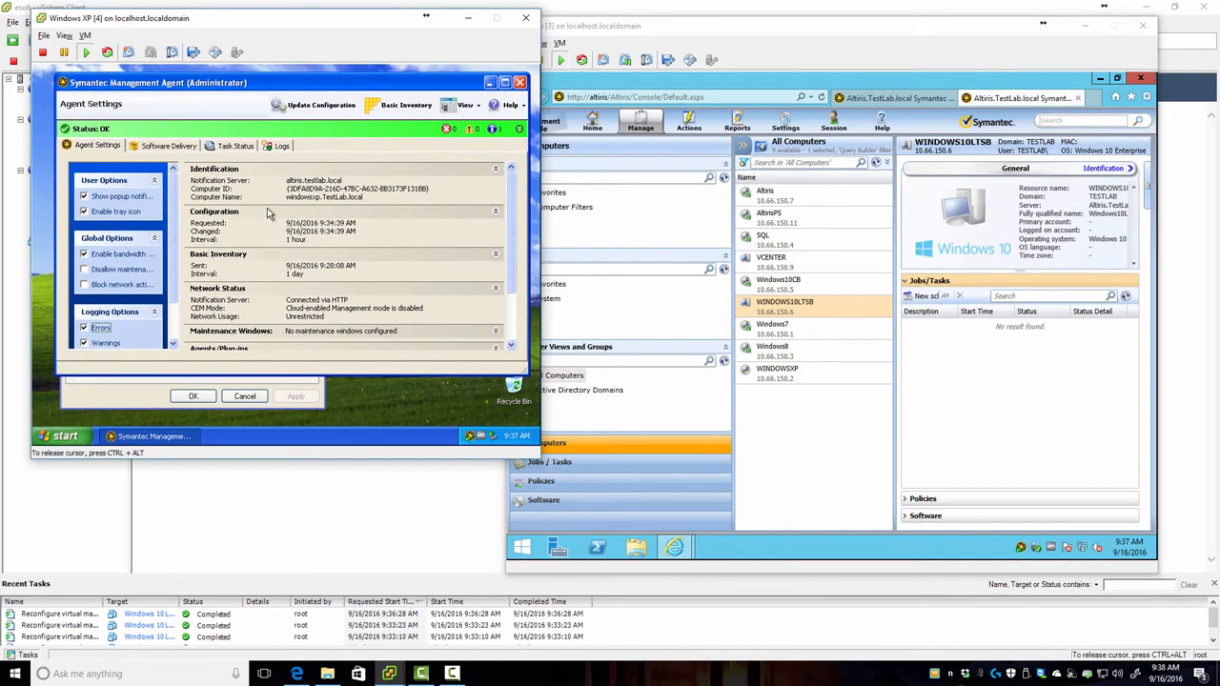
left_click(292, 105)
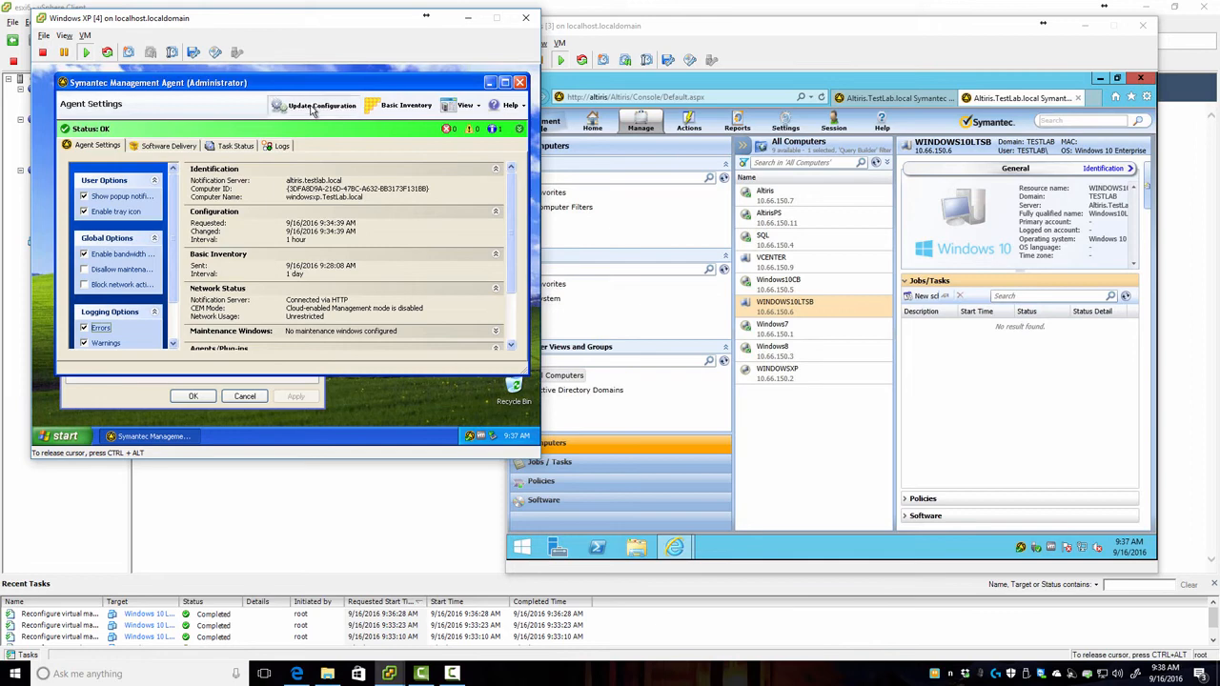
left_click(400, 104)
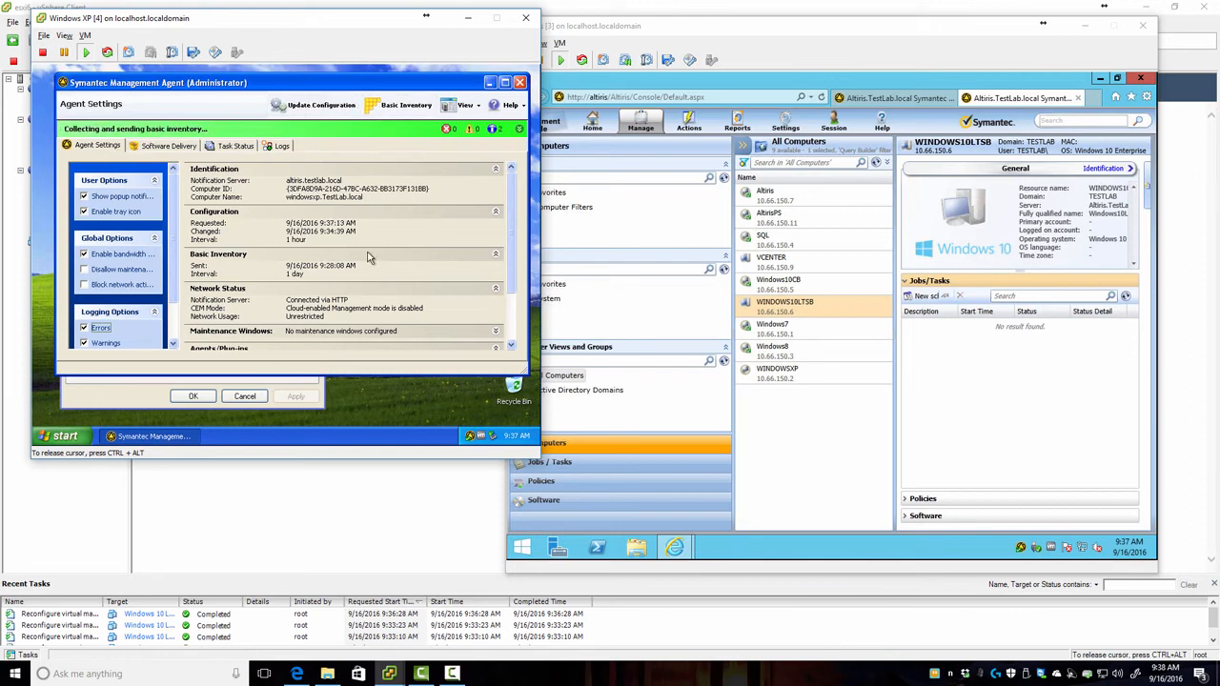
left_click(879, 166)
left_click(879, 166)
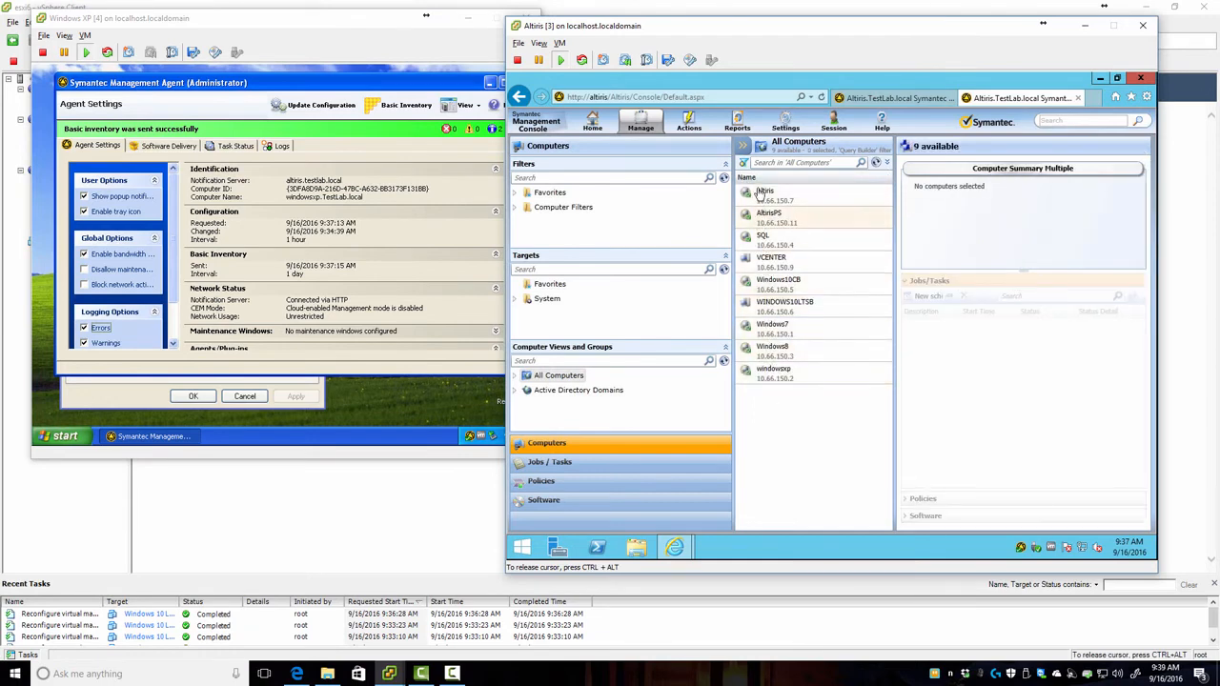
left_click(767, 268)
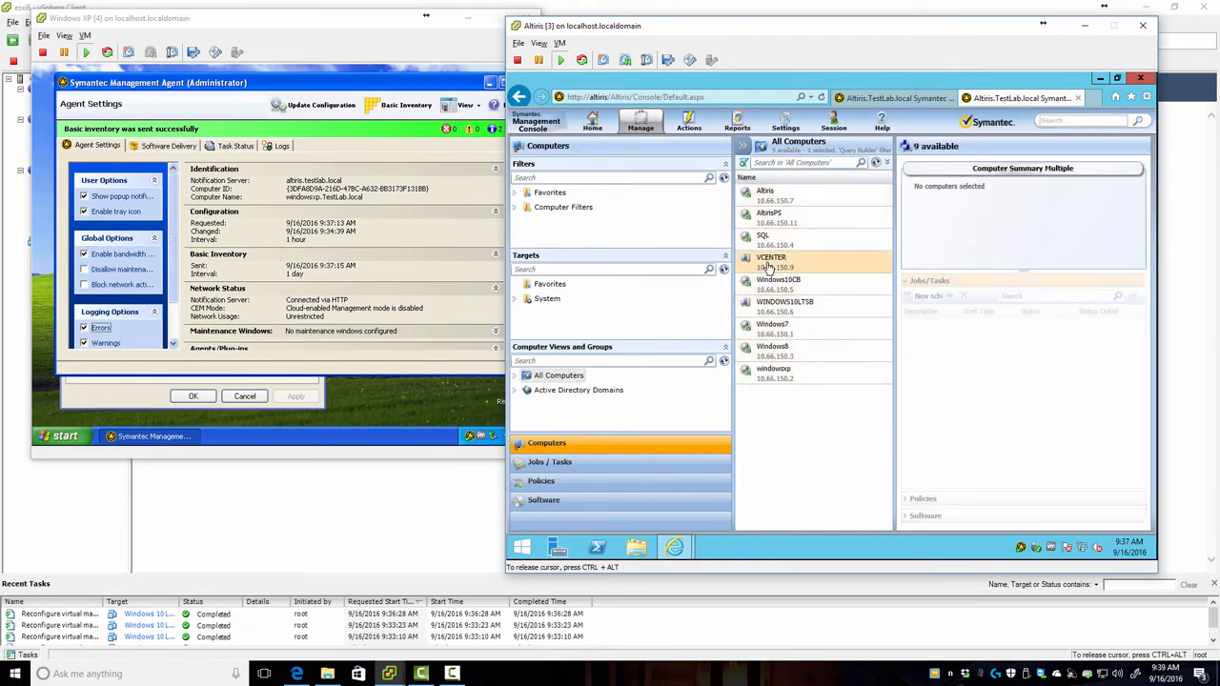
Step: Delete the VCENTER computer from the All Computers list
right_click(768, 268)
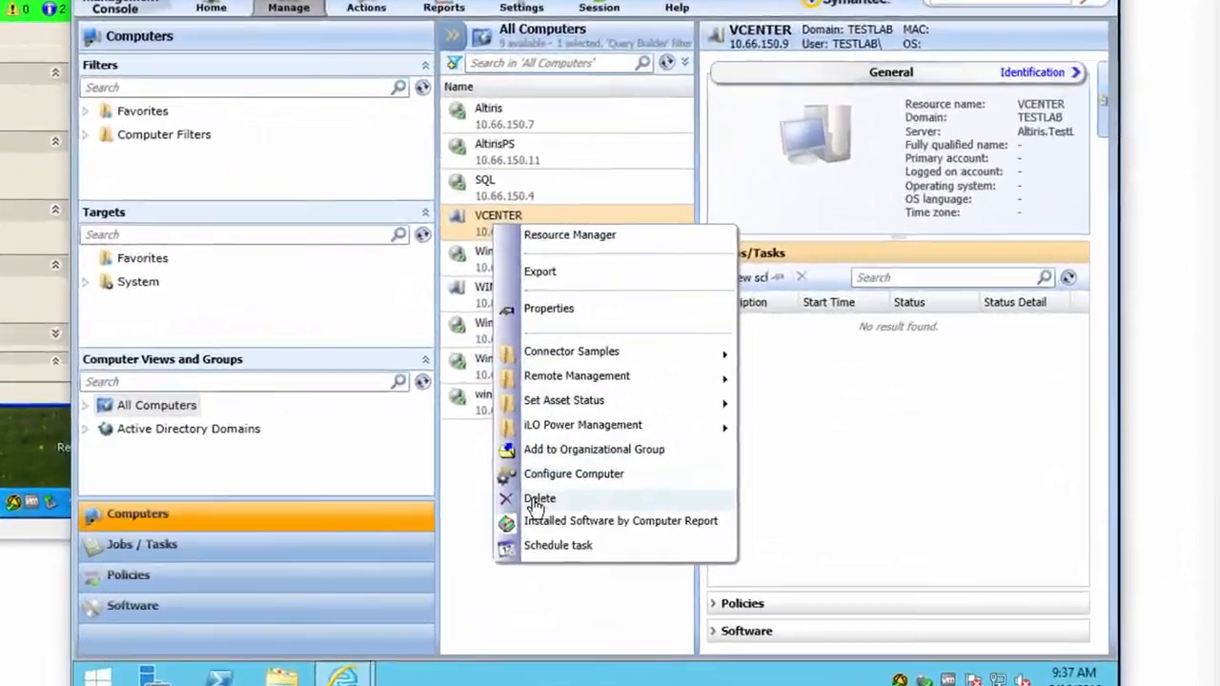
left_click(688, 460)
key("Return")
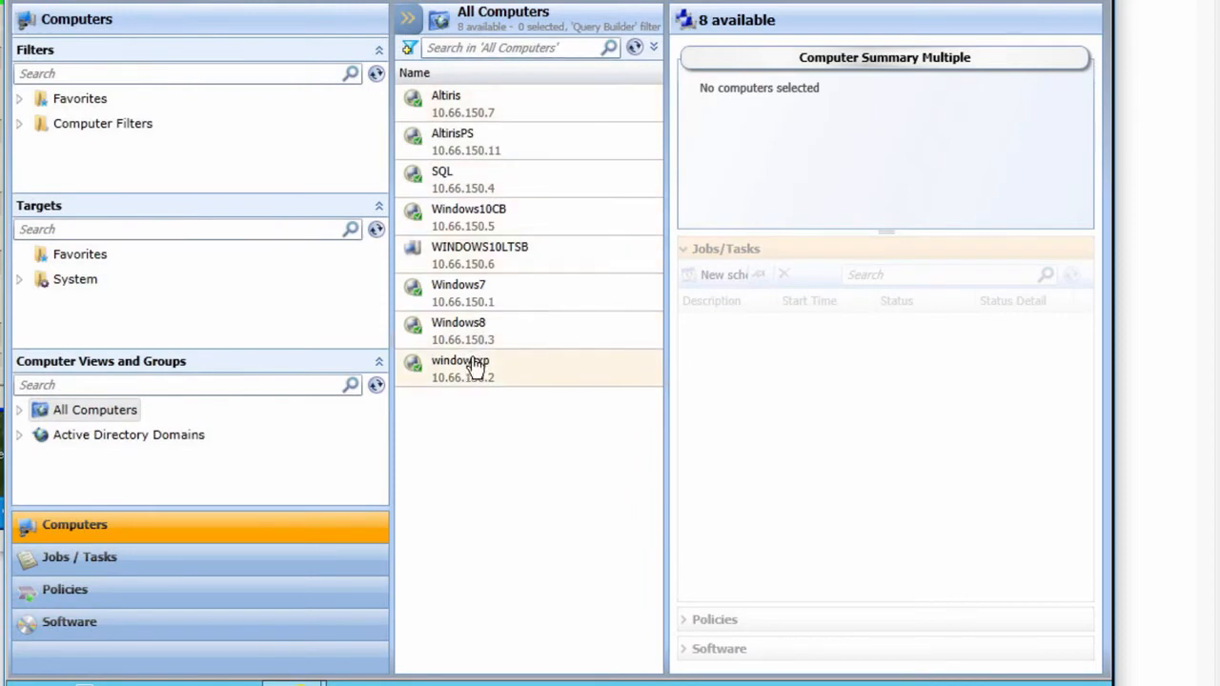
Step: Select WINDOWS10LTSB and look over its actions menu without running any
left_click(458, 263)
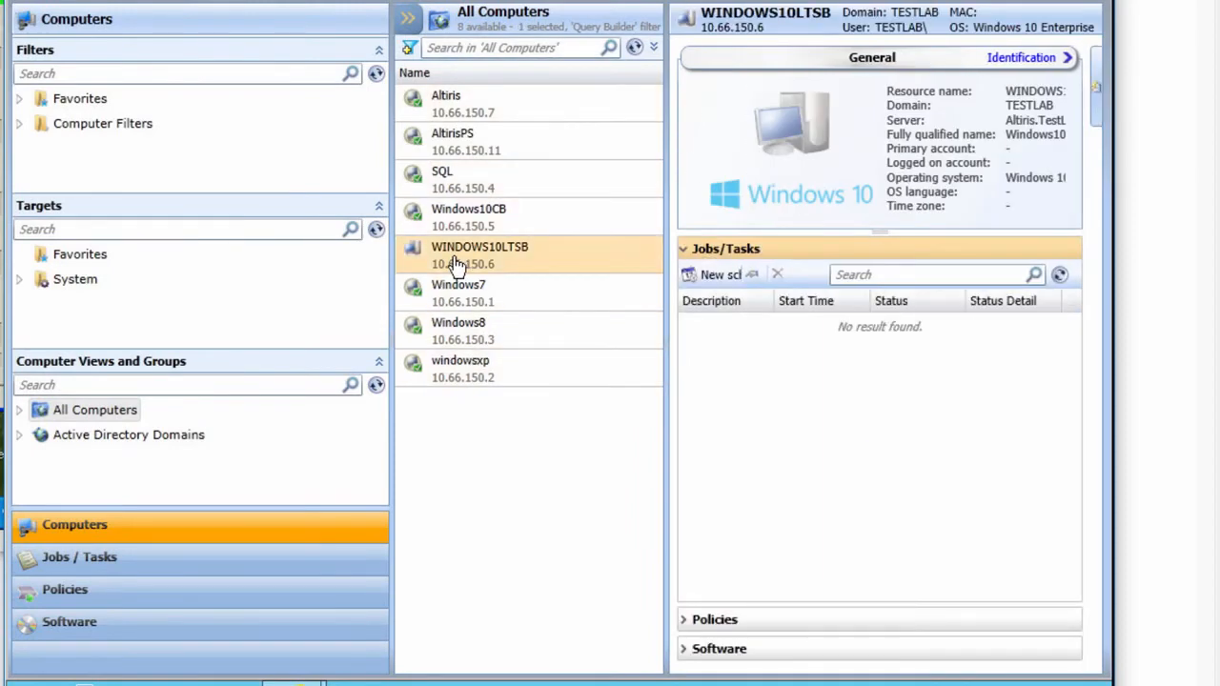
right_click(456, 260)
mouse_move(532, 444)
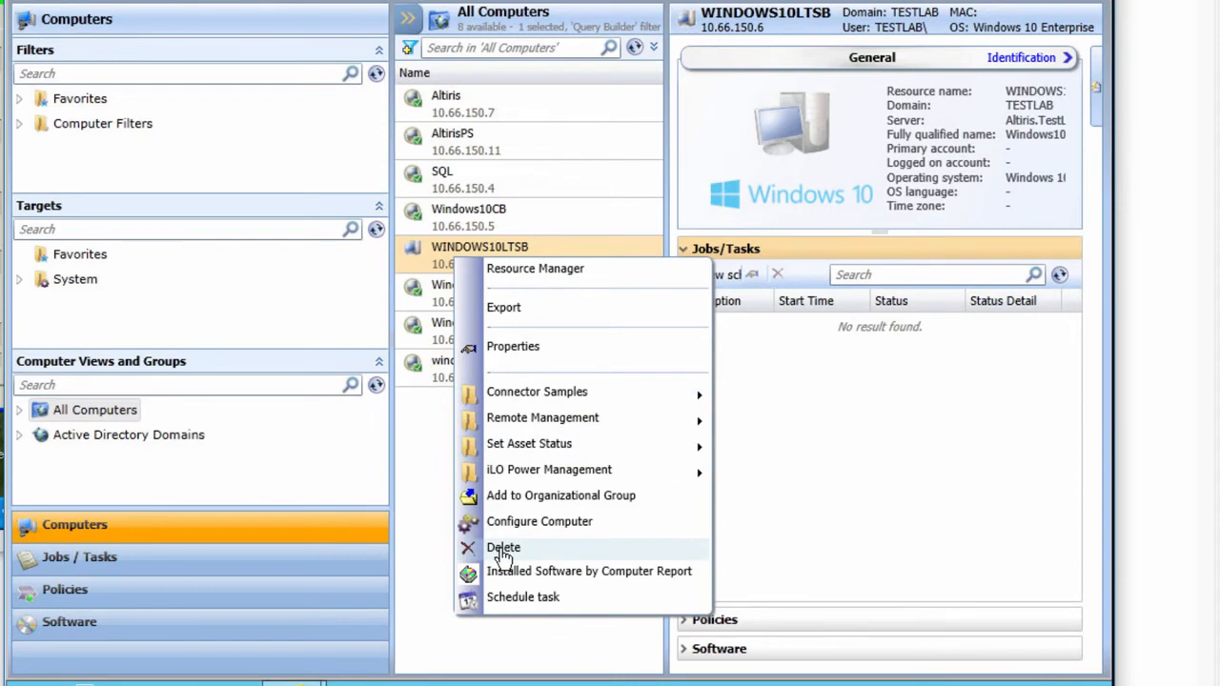
left_click(397, 452)
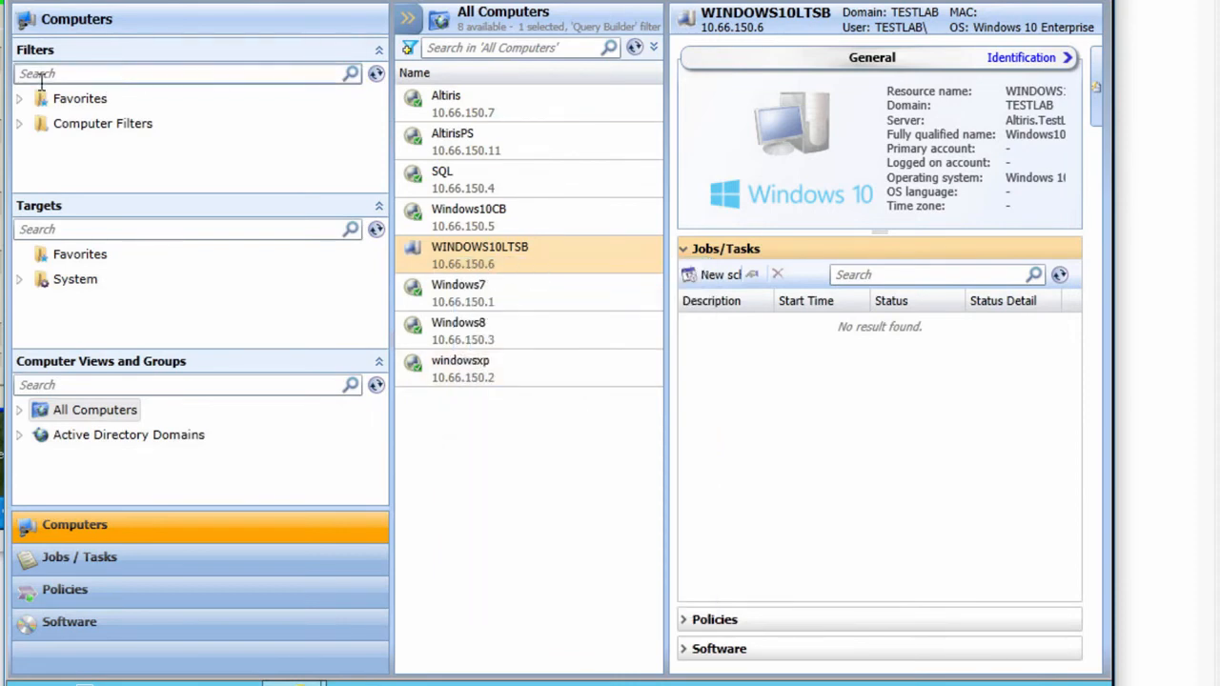
Step: Expand Favorites and view the Installed Agent and New Computers filters
left_click(19, 98)
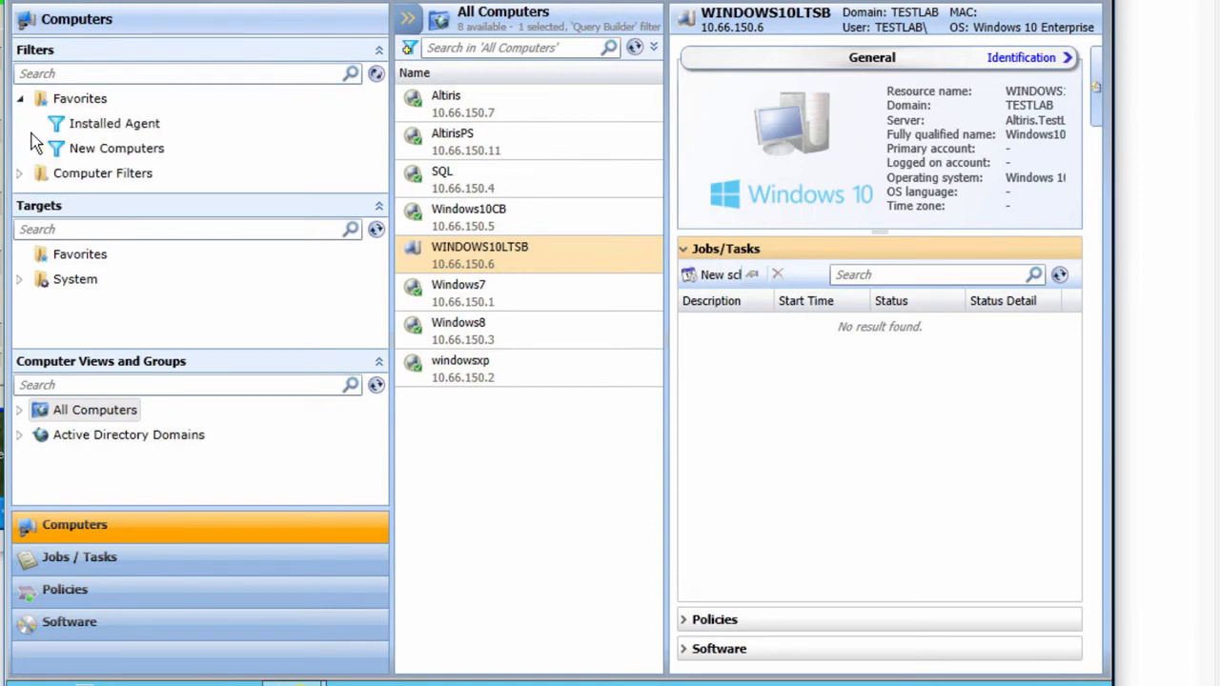
left_click(95, 126)
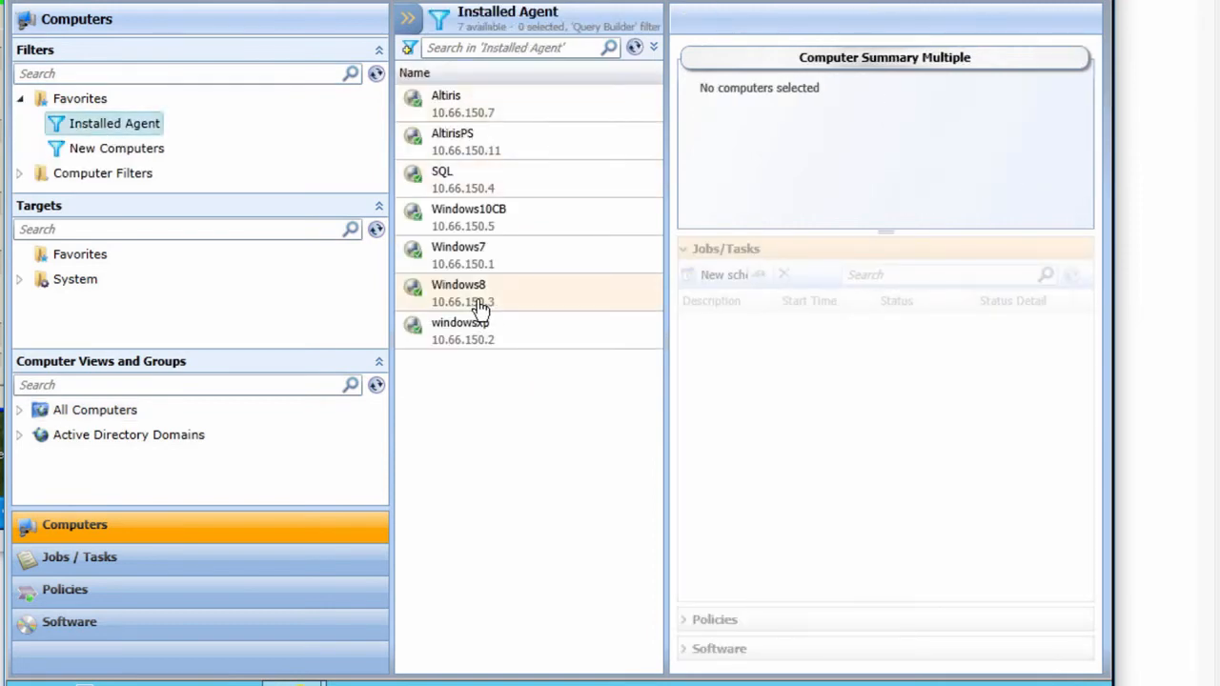
left_click(119, 149)
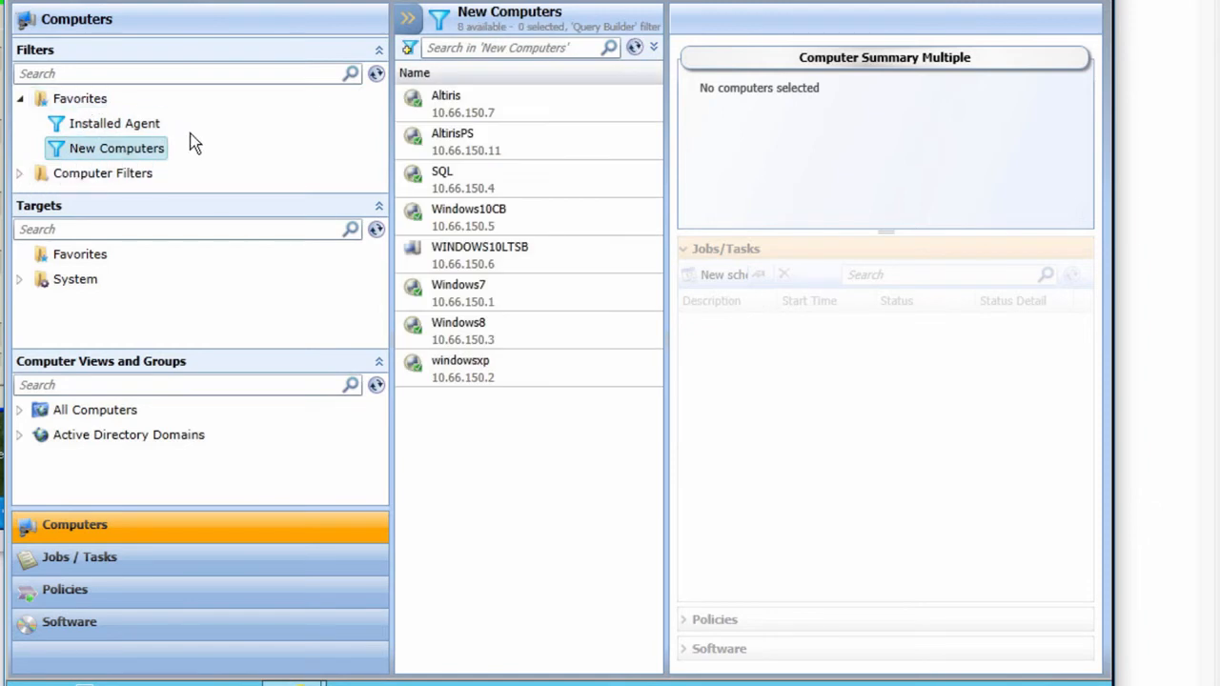
Step: Expand Computer Filters, collapse the Targets and Computer Views panels, and list All Computers
left_click(19, 173)
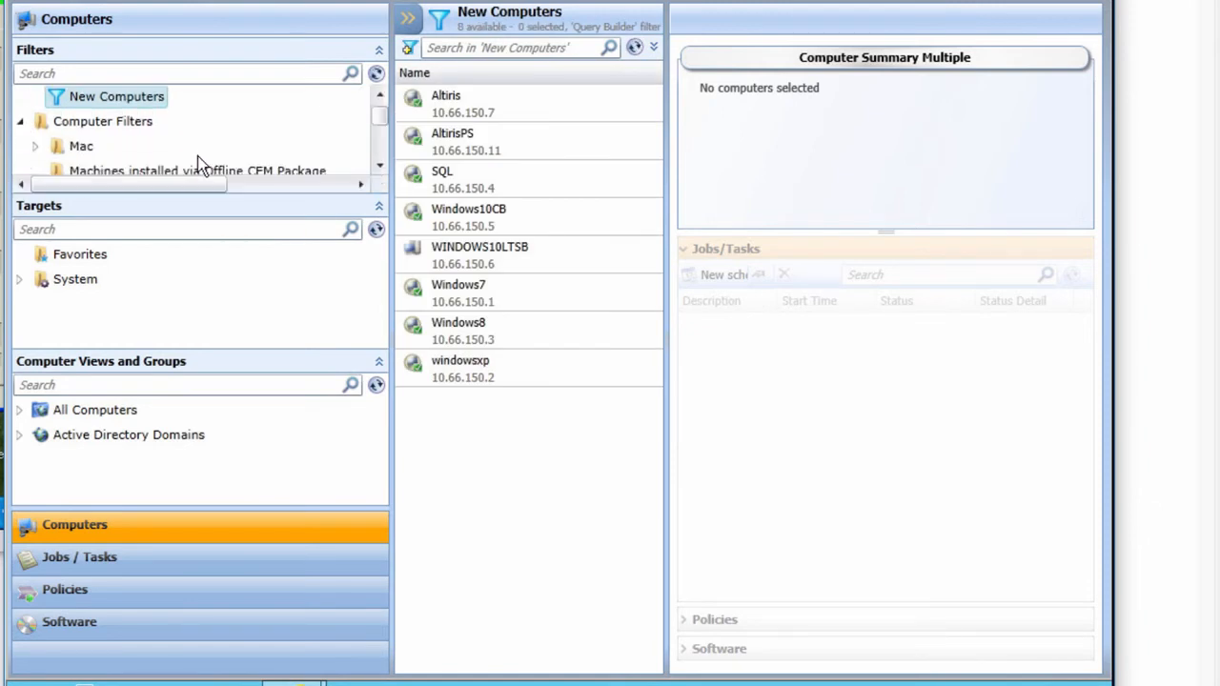
scroll(200, 164, "down", 10)
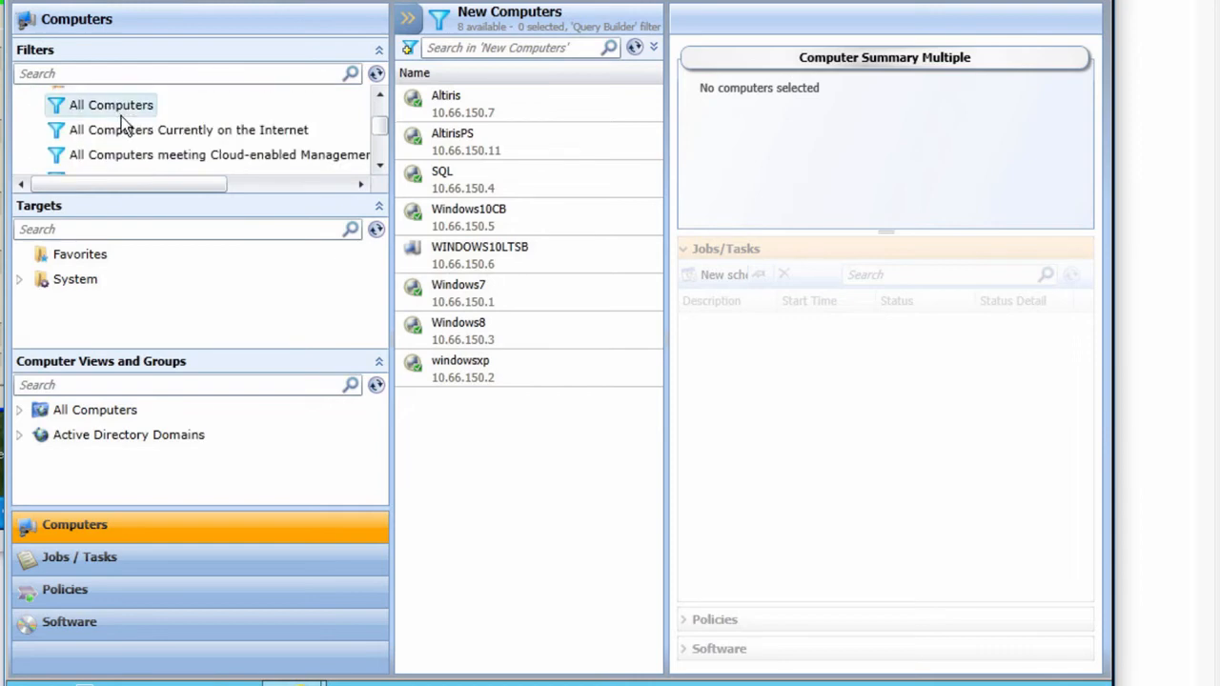
scroll(121, 116, "up", 1)
left_click(379, 205)
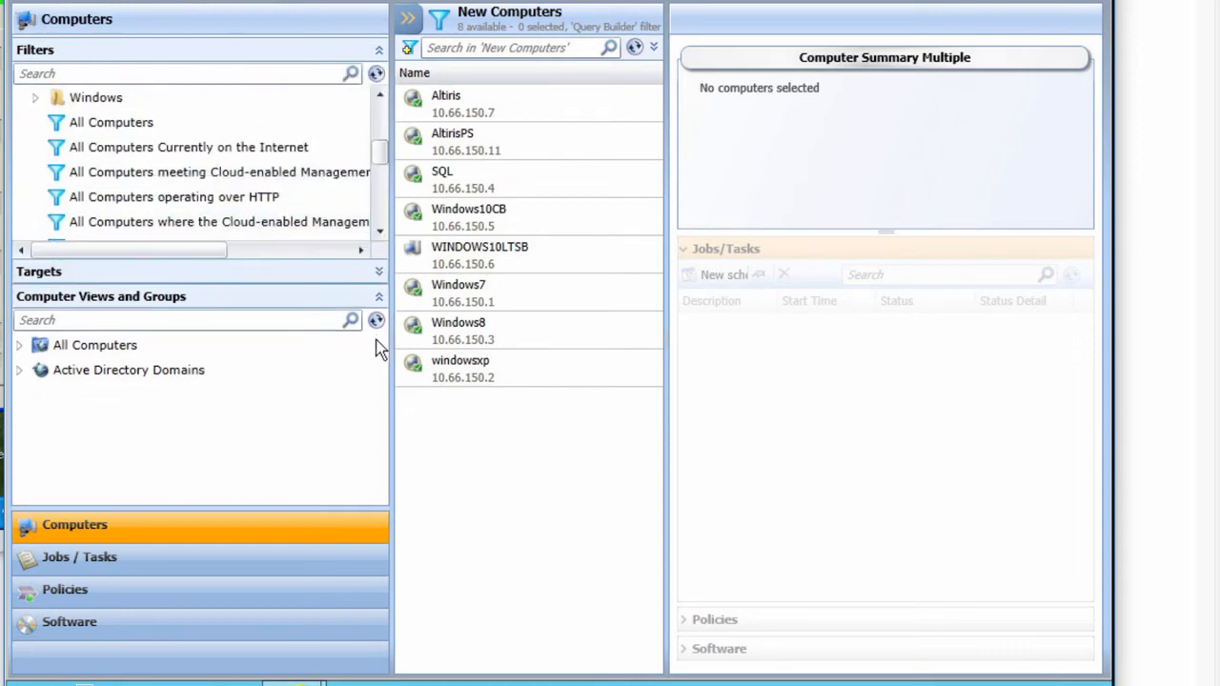
left_click(379, 296)
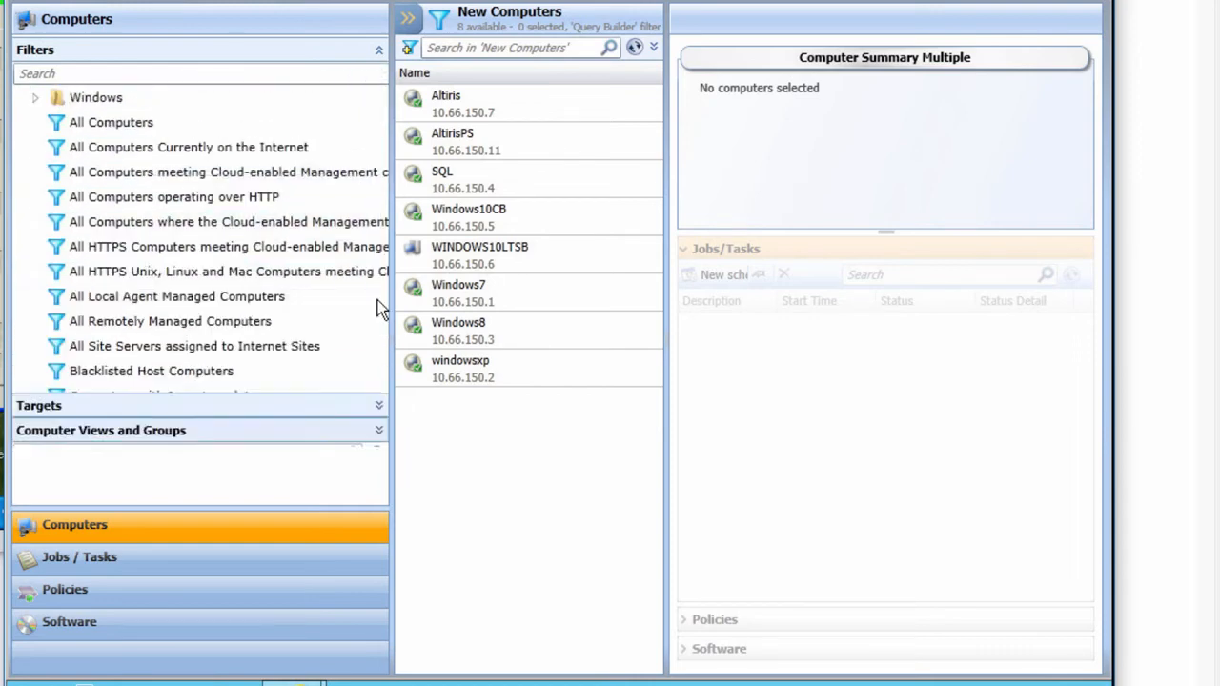
left_click(105, 123)
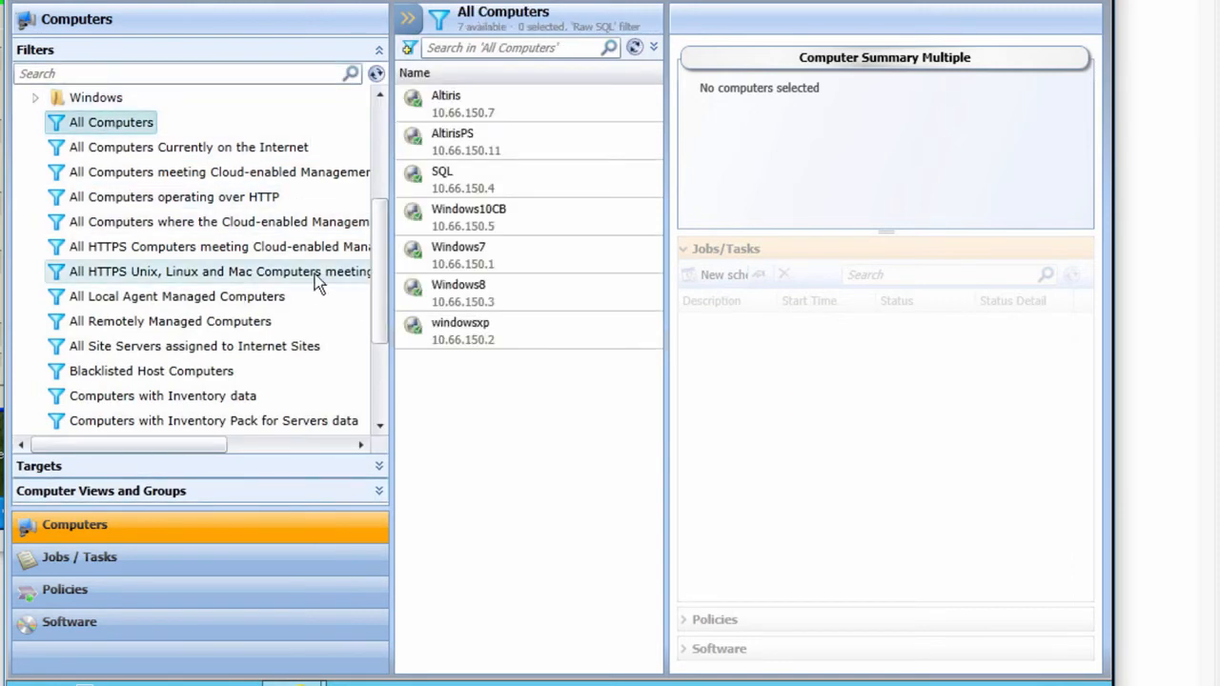
left_click_drag(381, 257, 372, 335)
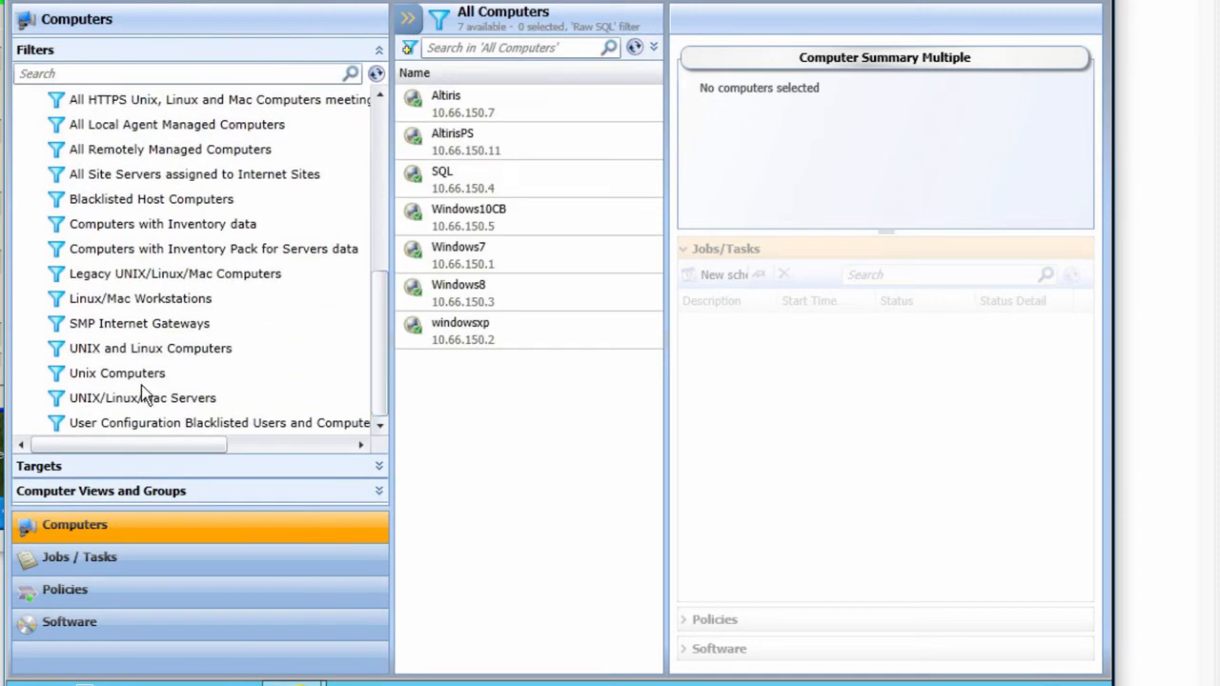
left_click(223, 3)
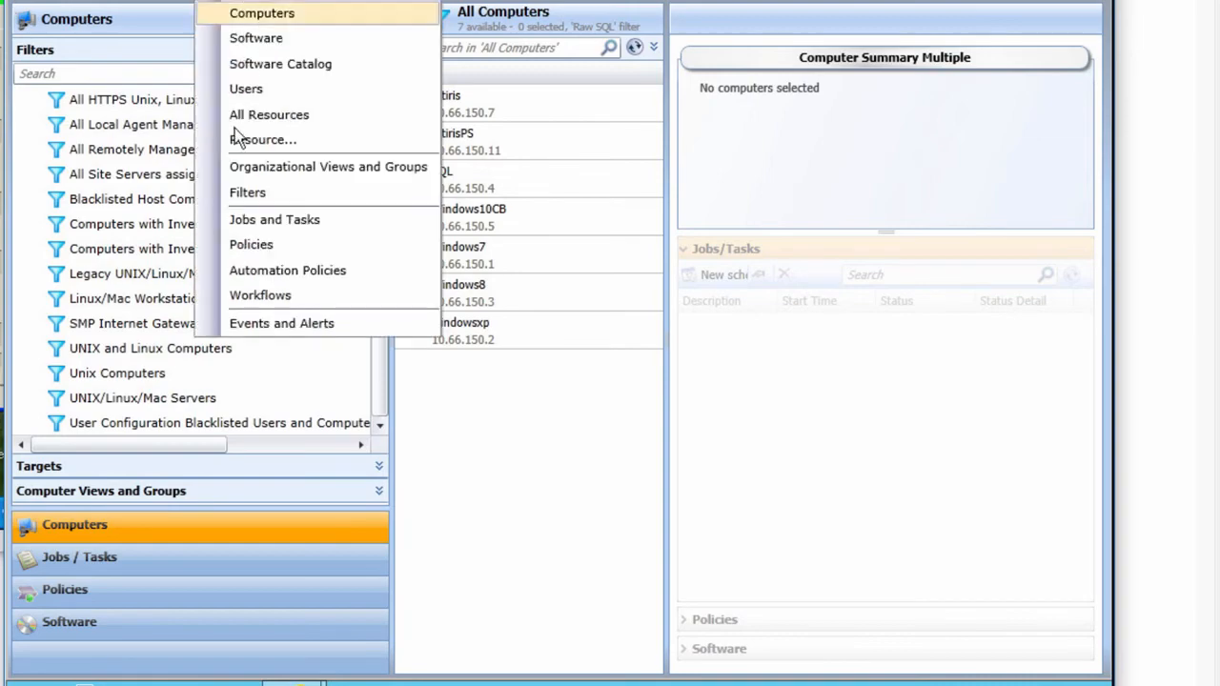
Step: On Manage > Filters, open the Windows 10 filter under Computer Filters > Windows > Desktops
left_click(247, 192)
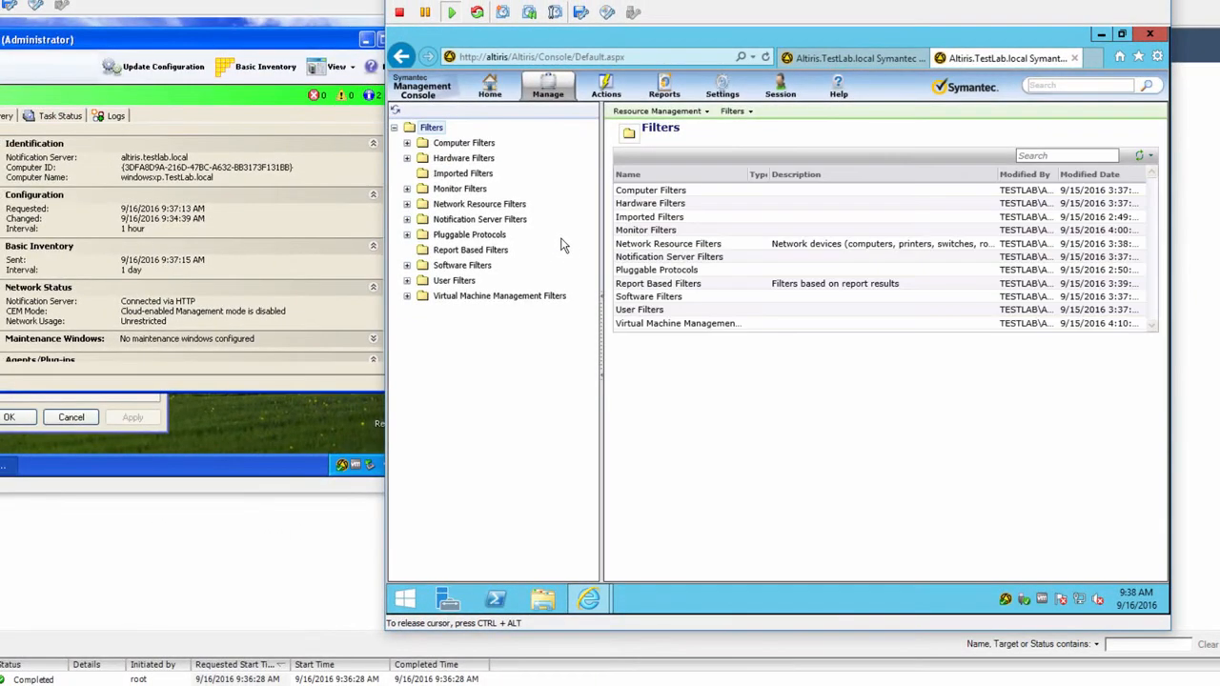
left_click(408, 145)
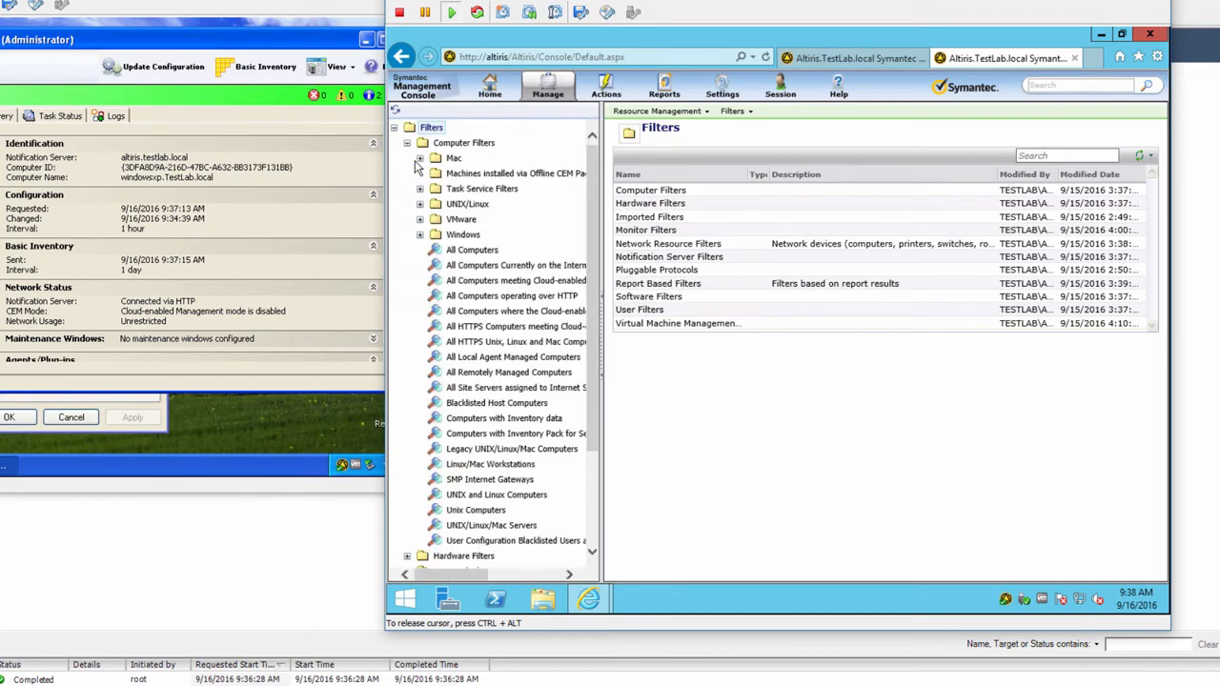
scroll(486, 381, "down", 3)
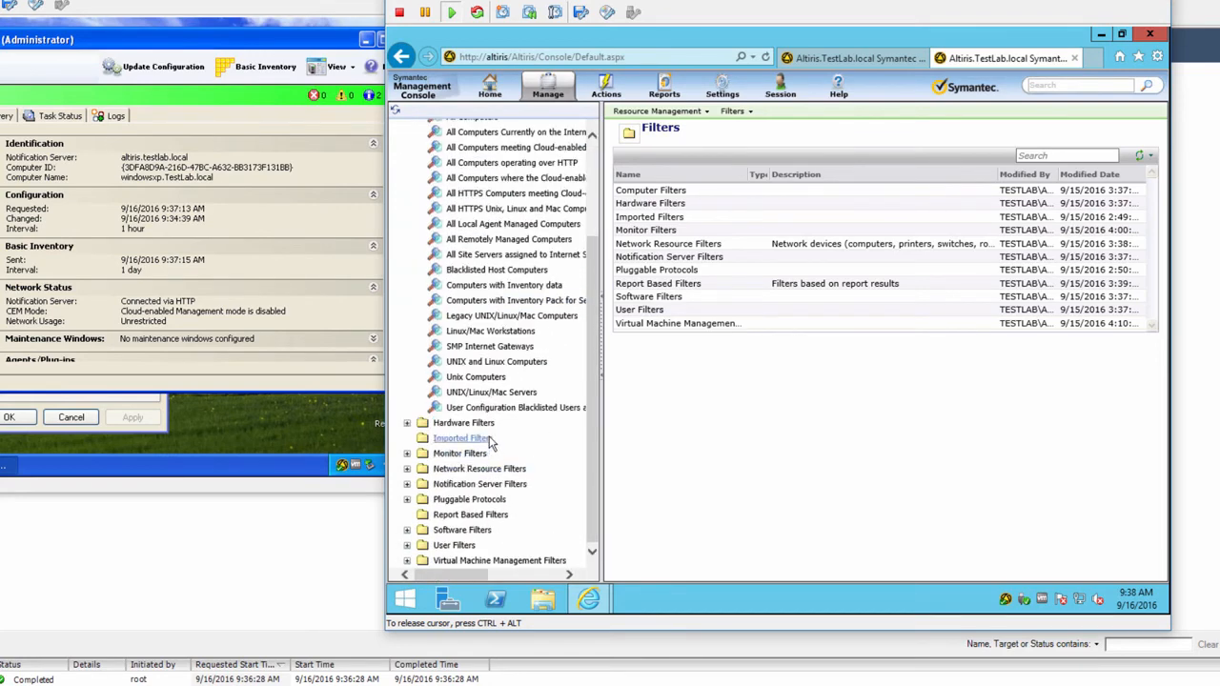
scroll(463, 444, "up", 5)
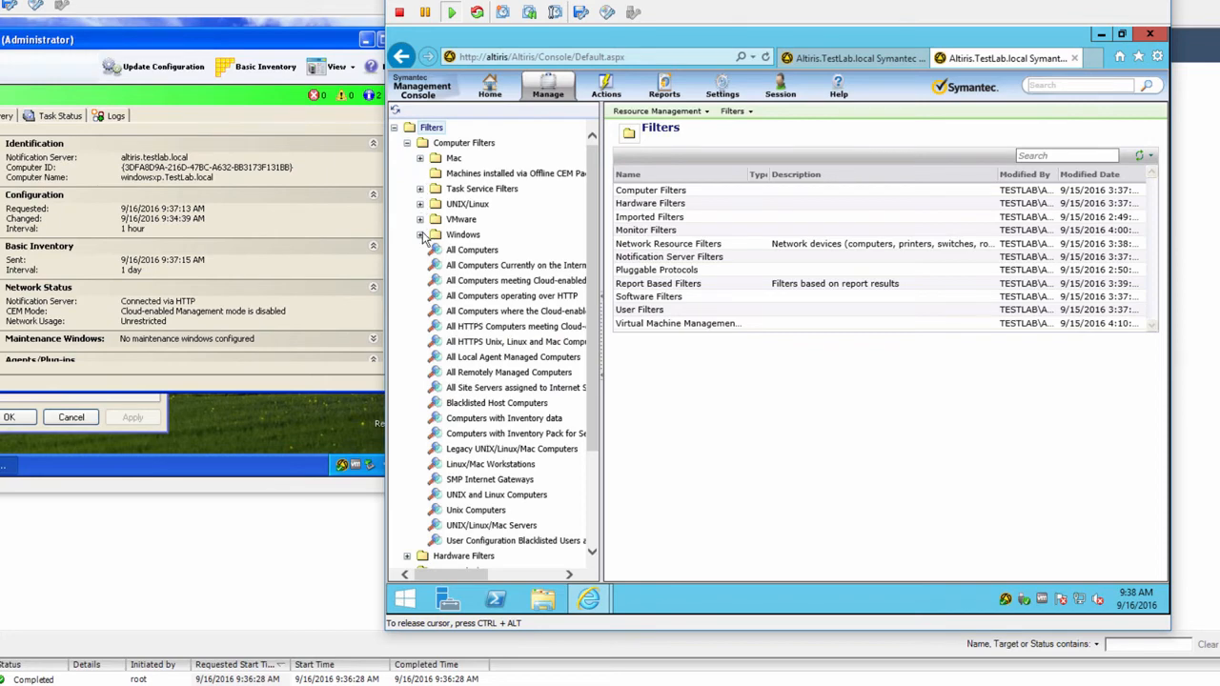
left_click(420, 234)
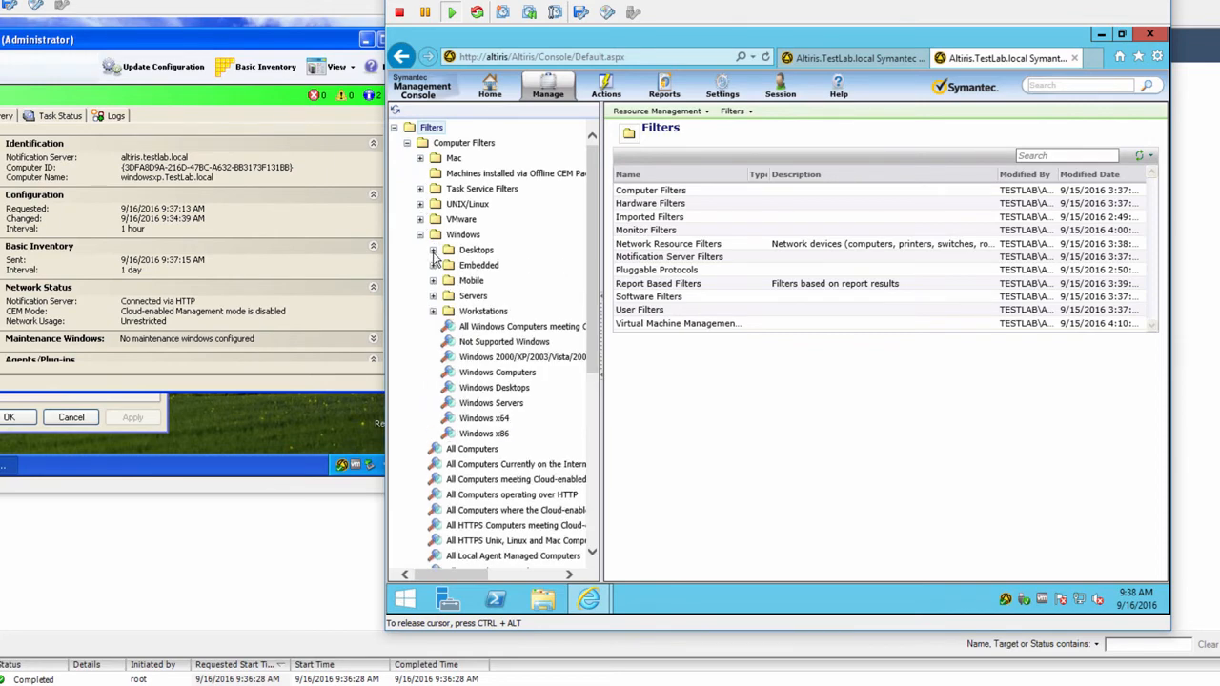
right_click(436, 253)
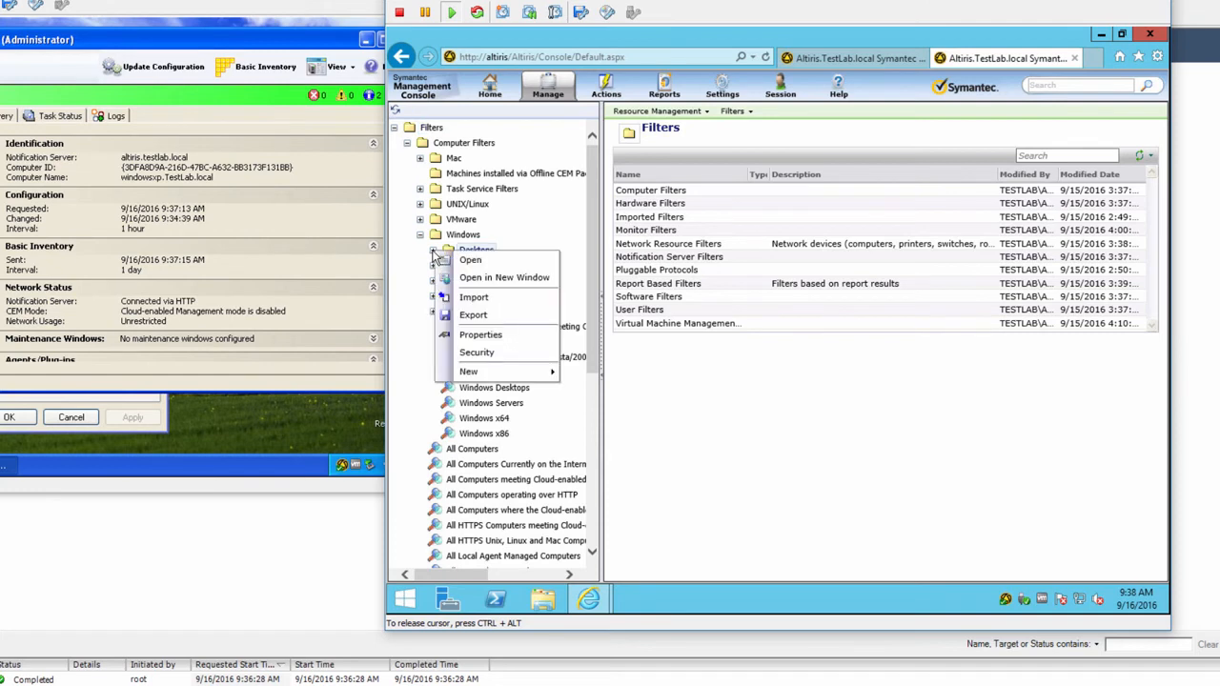
key("Escape")
left_click(434, 251)
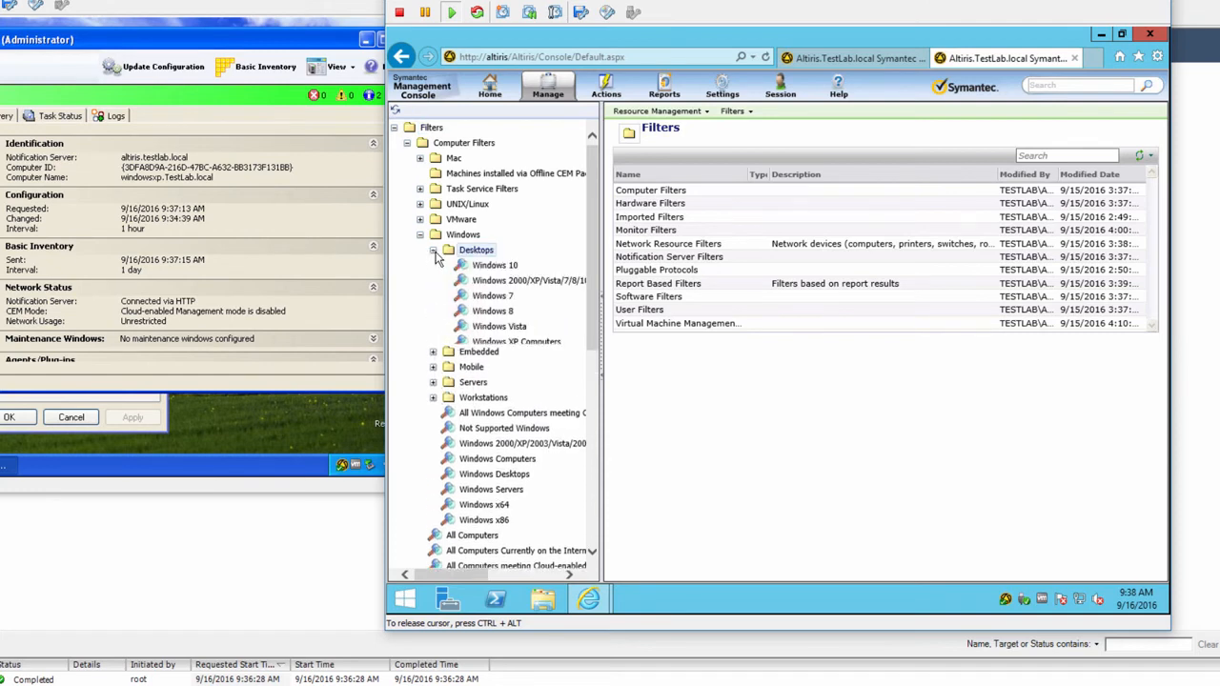
left_click(492, 268)
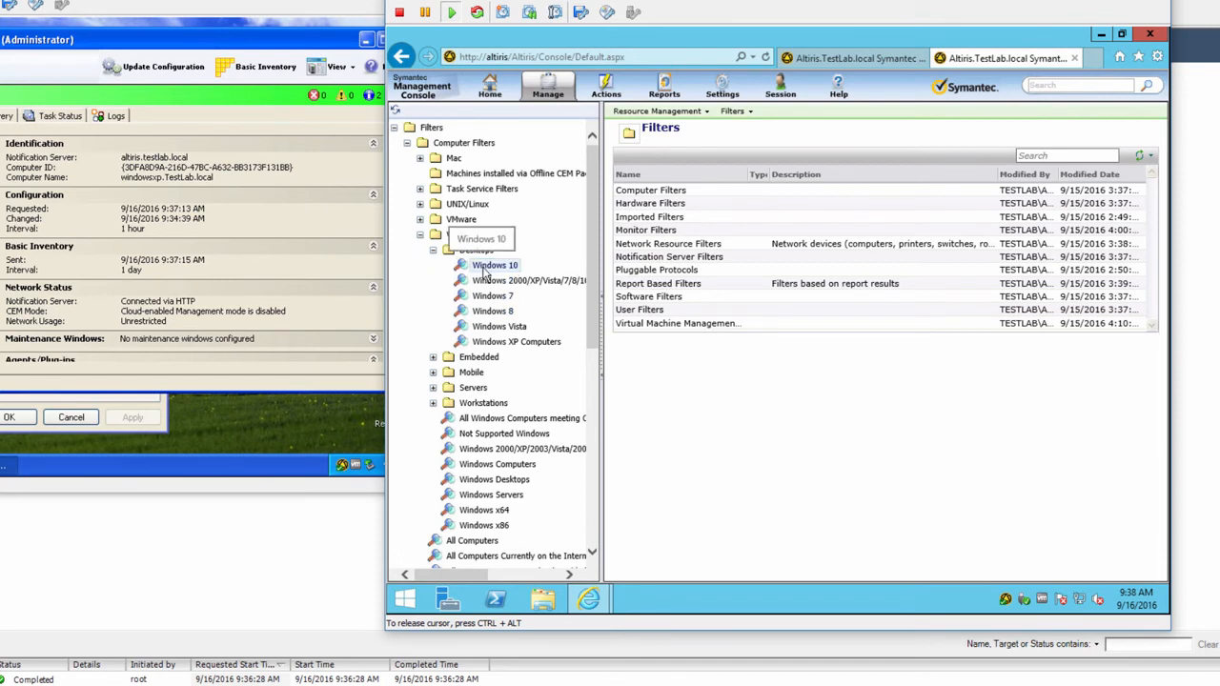
right_click(484, 272)
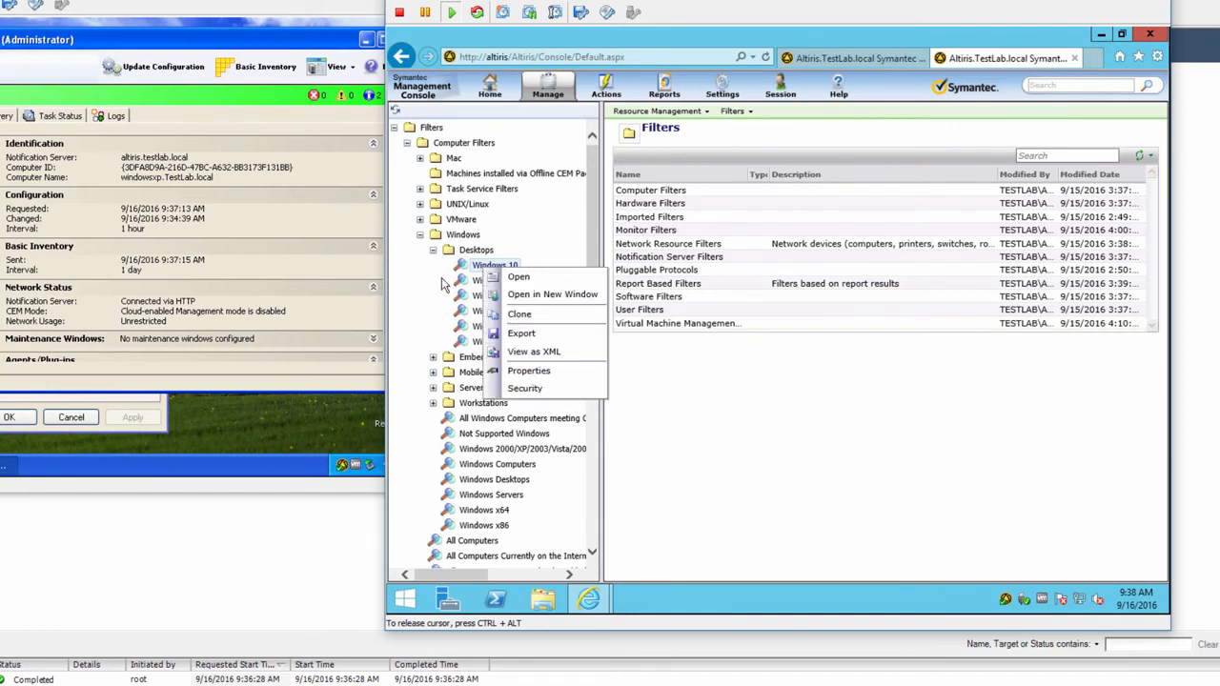
left_click(514, 279)
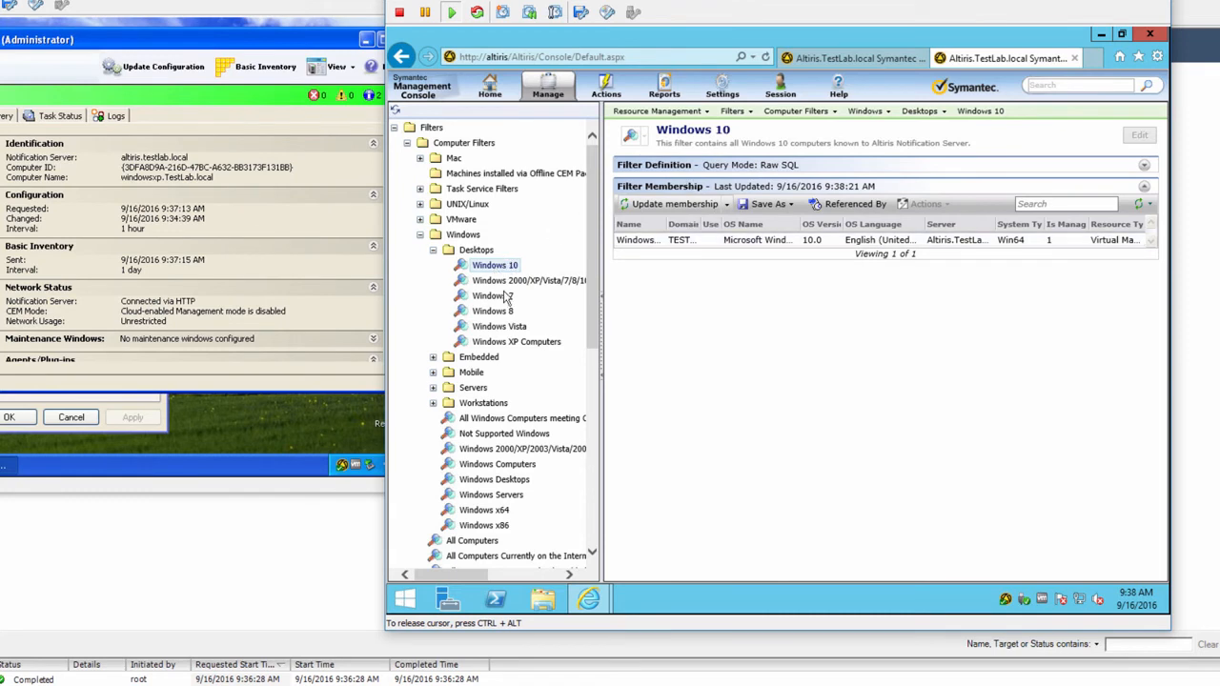
left_click(493, 315)
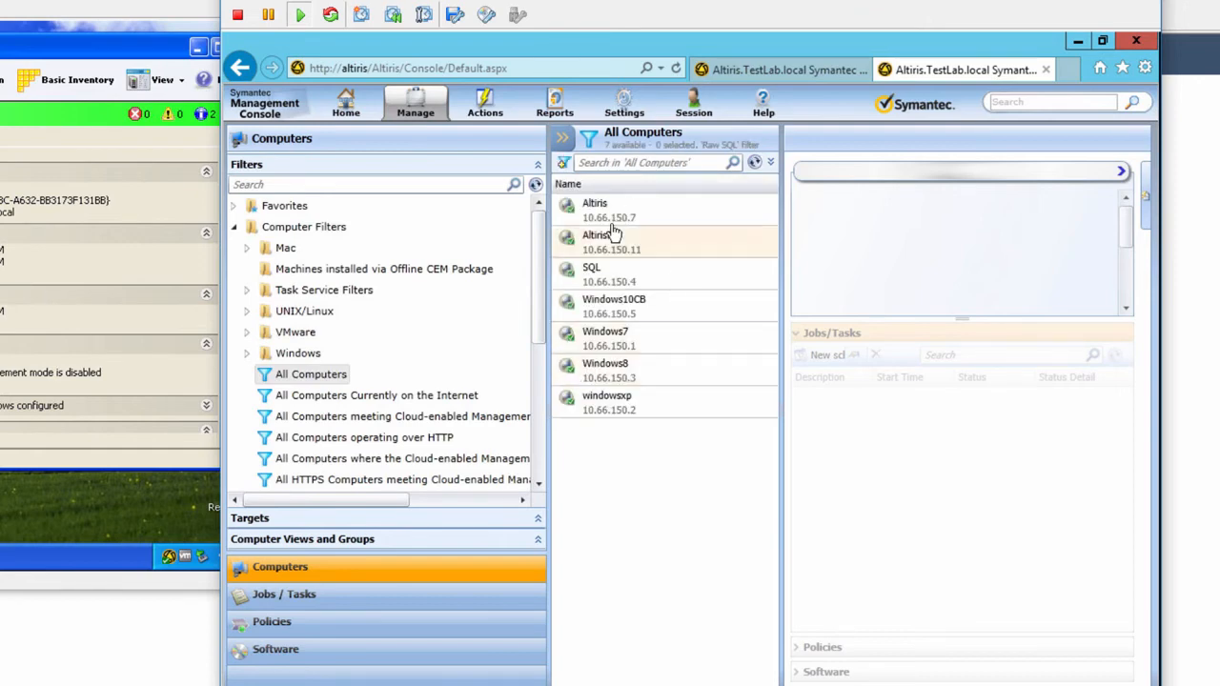
Step: Bring up the Windows7 computer's actions in All Computers and browse its submenus
right_click(602, 343)
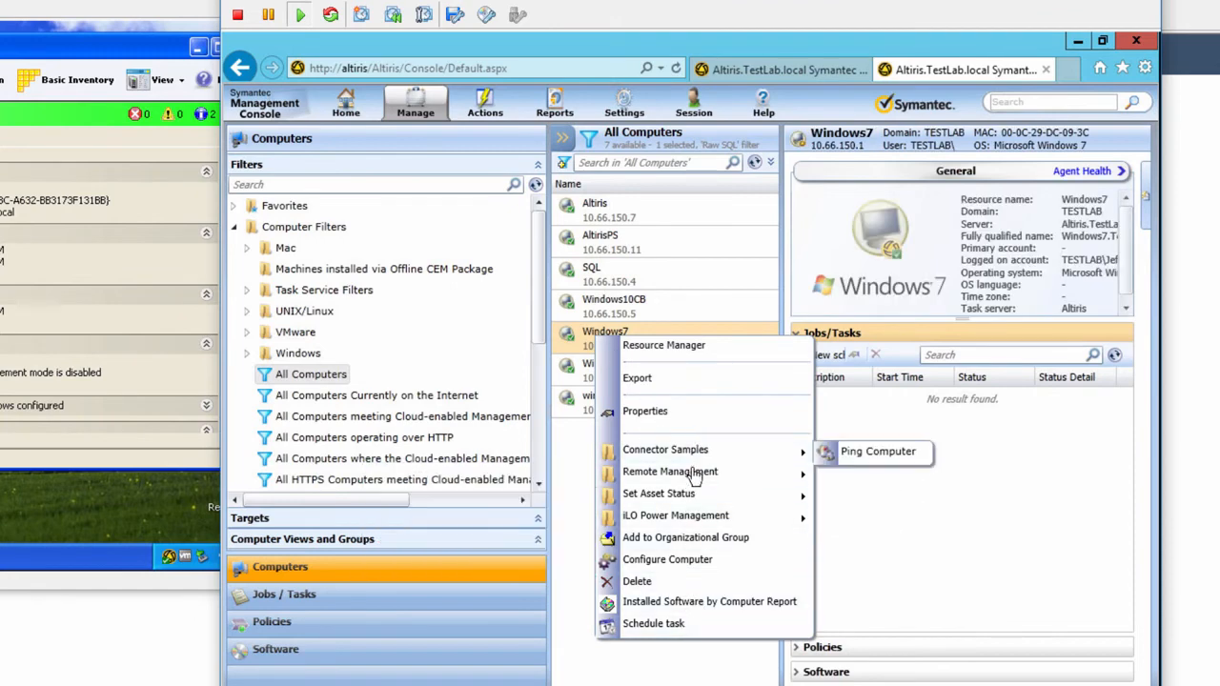
mouse_move(701, 474)
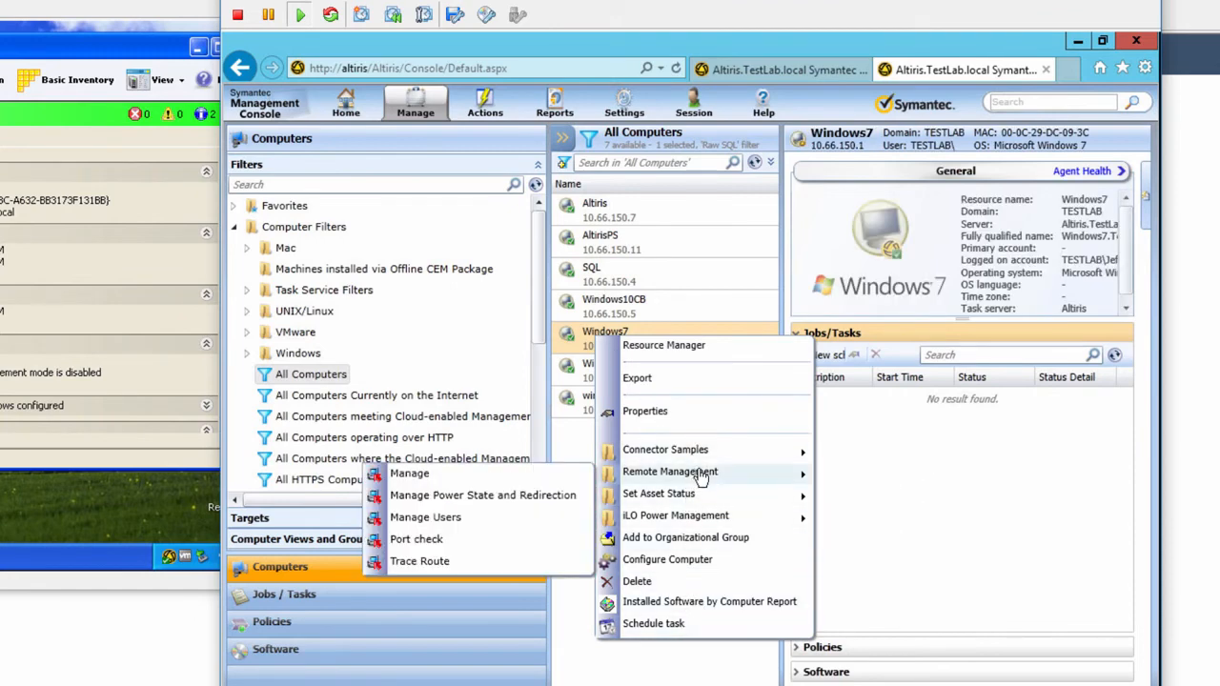
mouse_move(707, 452)
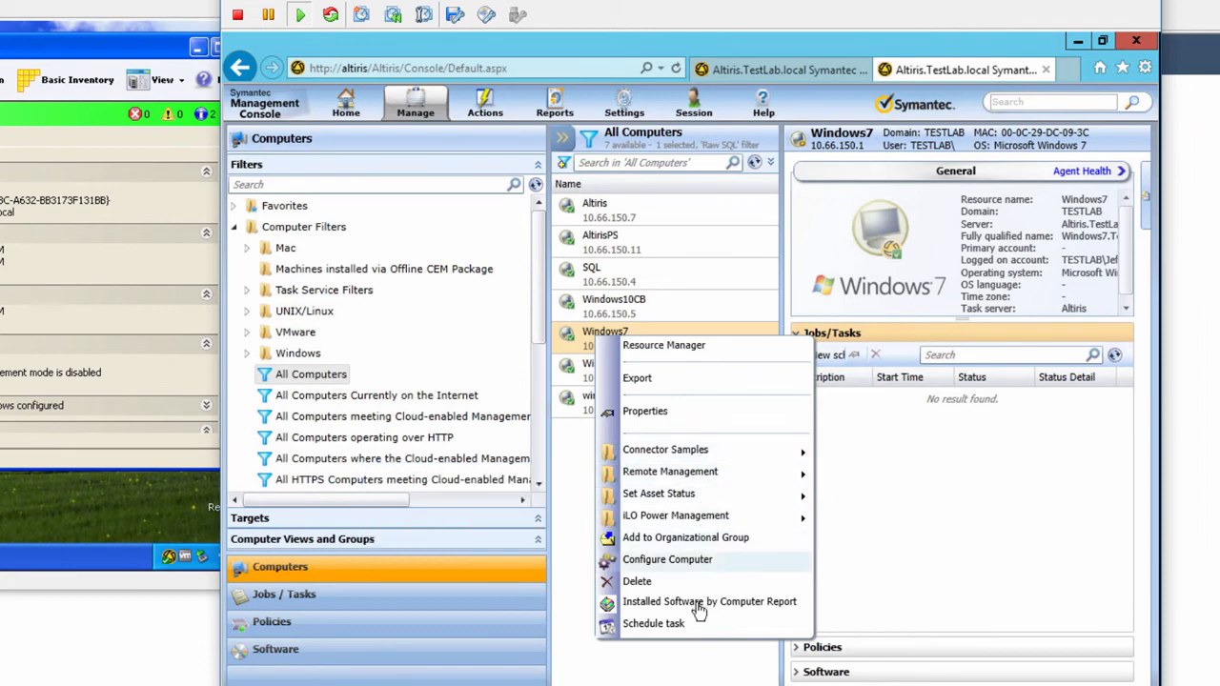
mouse_move(710, 522)
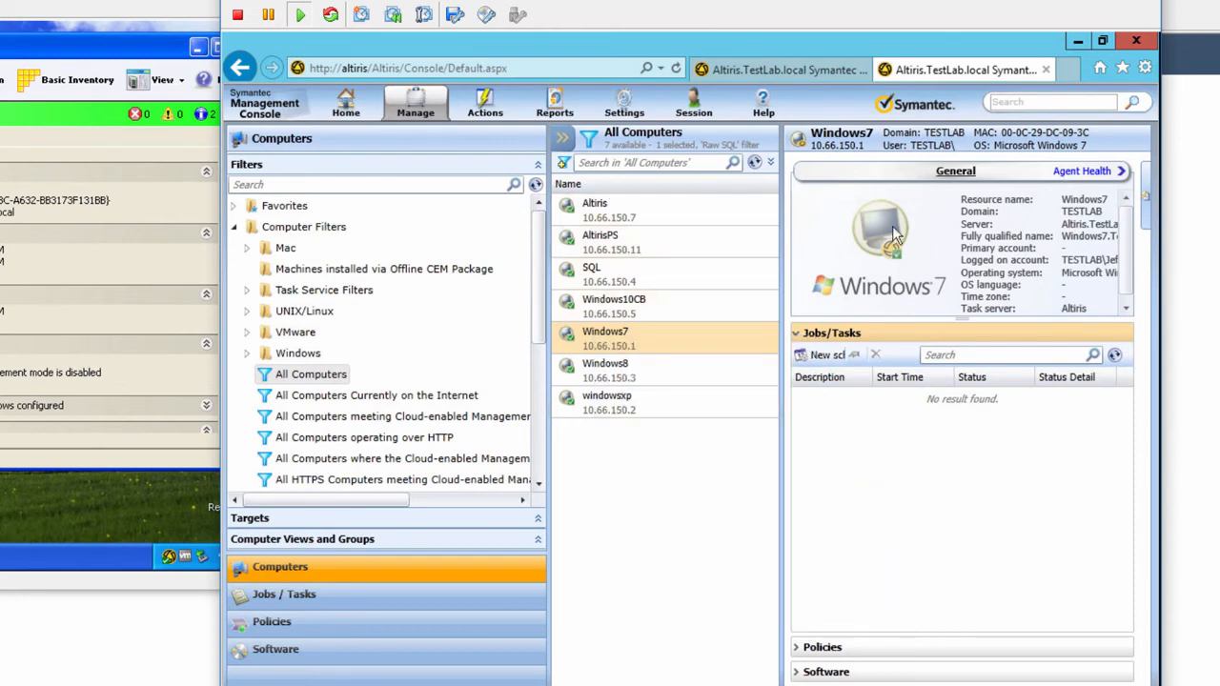
Step: Review Windows7's agent health, identification, agent and network details, then open the All Computers summary
left_click(1087, 172)
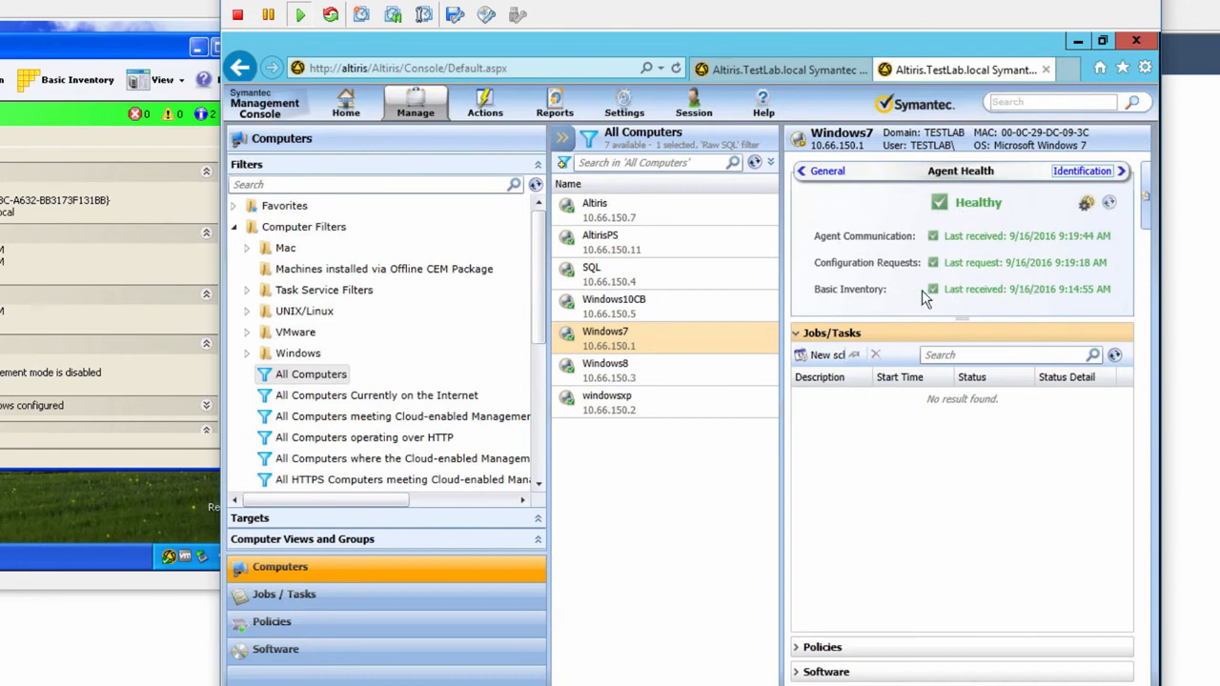
left_click(1106, 176)
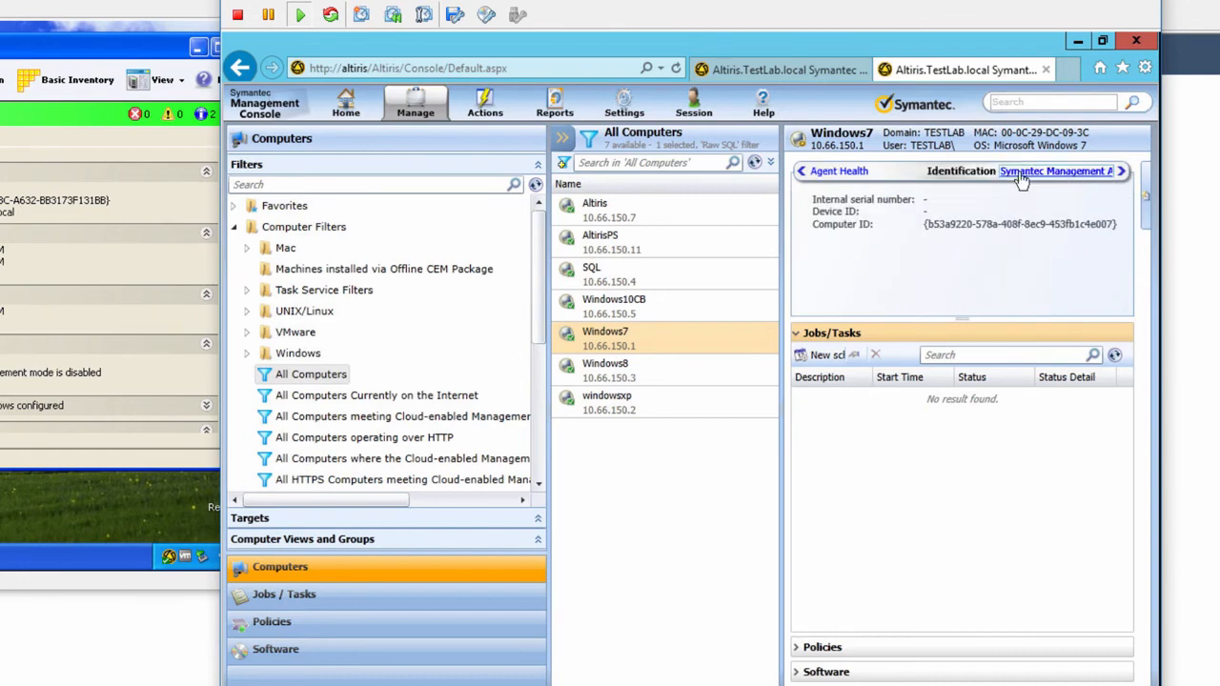
left_click(1077, 176)
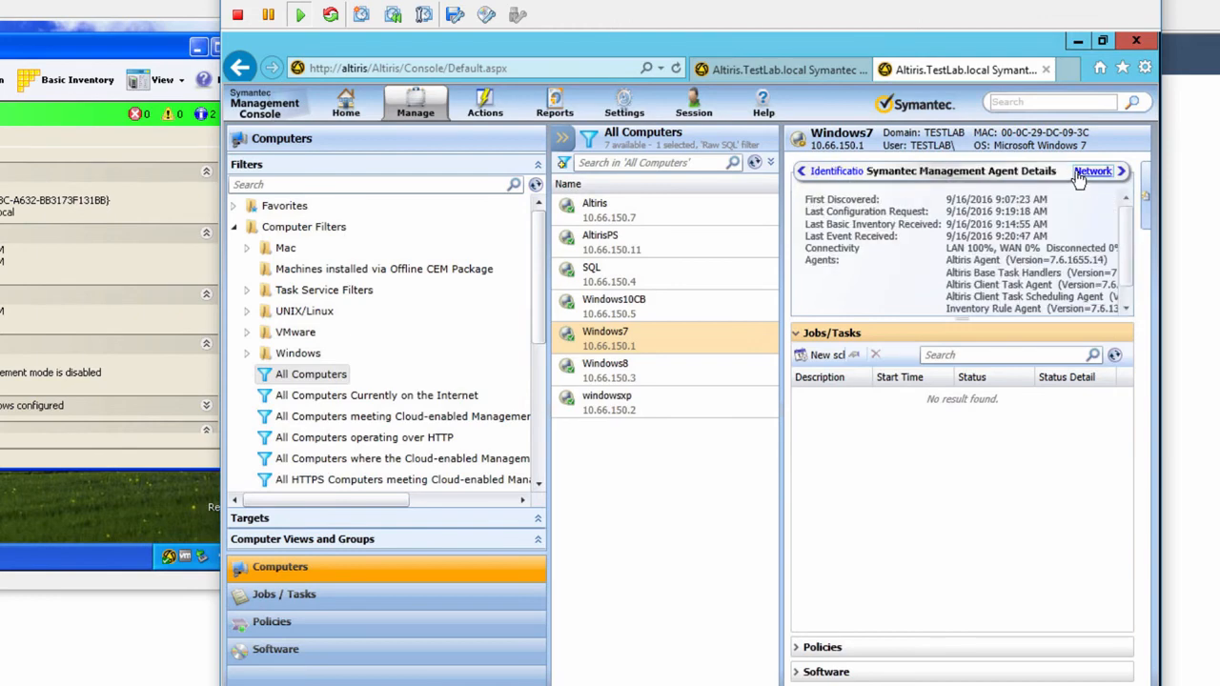
left_click(1086, 175)
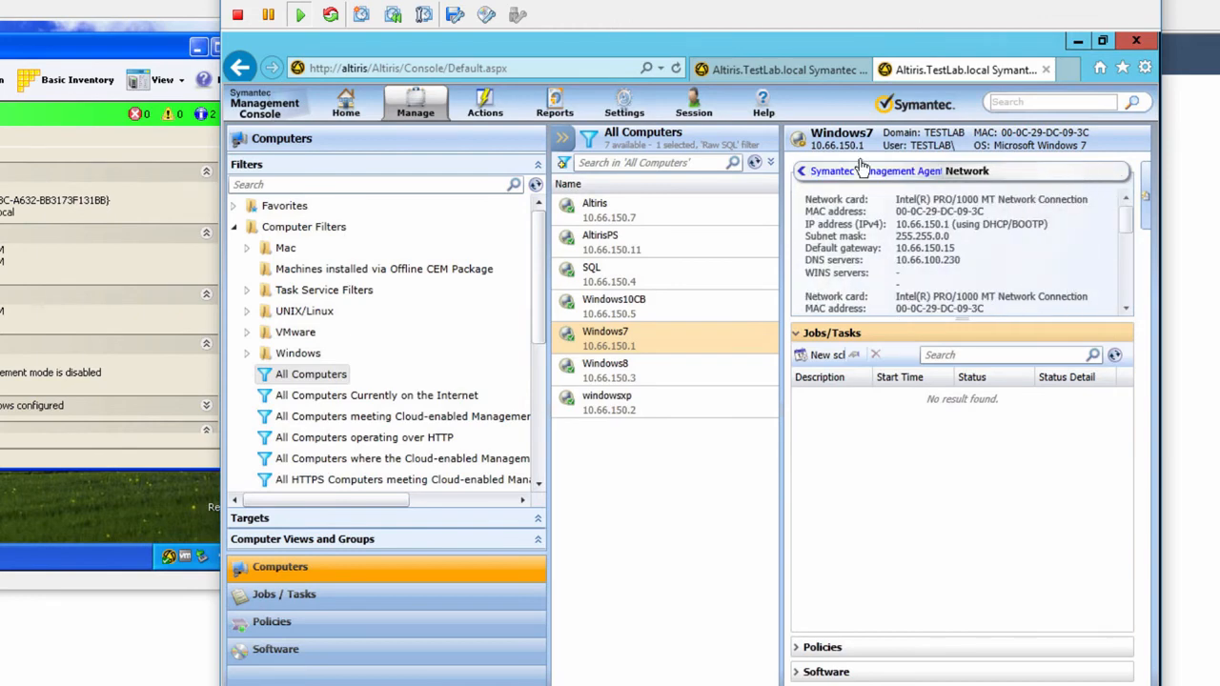
left_click(561, 143)
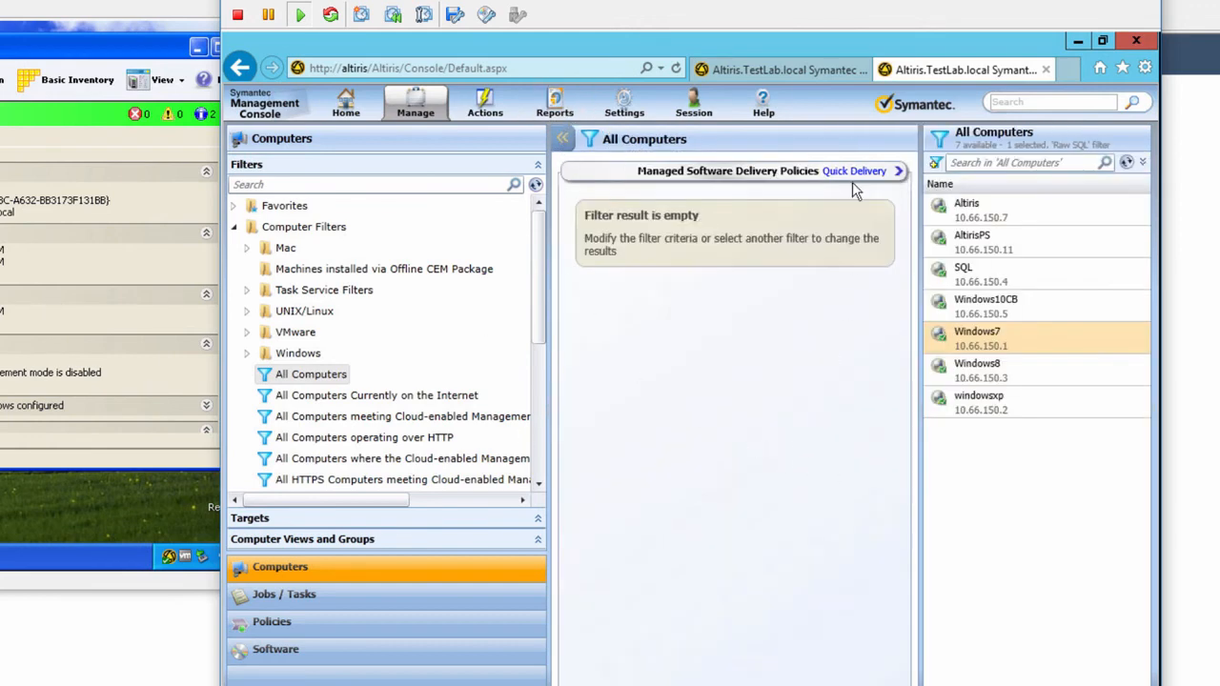
Step: Step through the Quick Delivery Tasks, Manufacturers, Operating Systems and Agent Health summaries
left_click(899, 172)
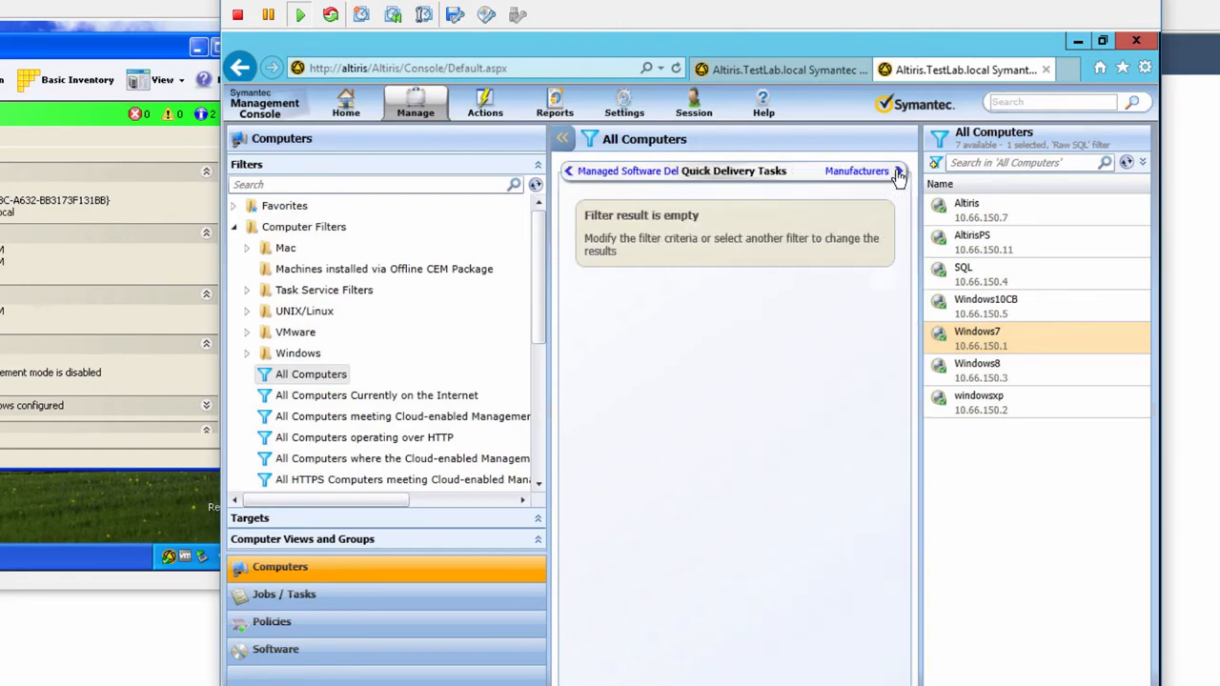
left_click(898, 173)
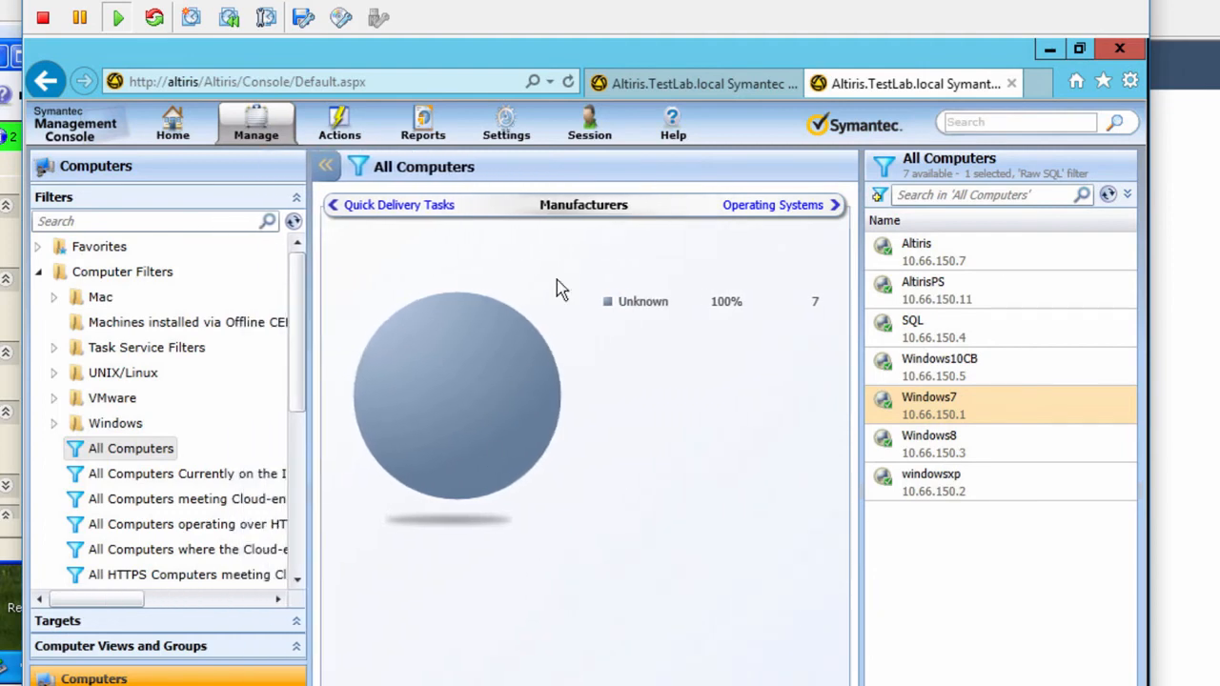
left_click(762, 208)
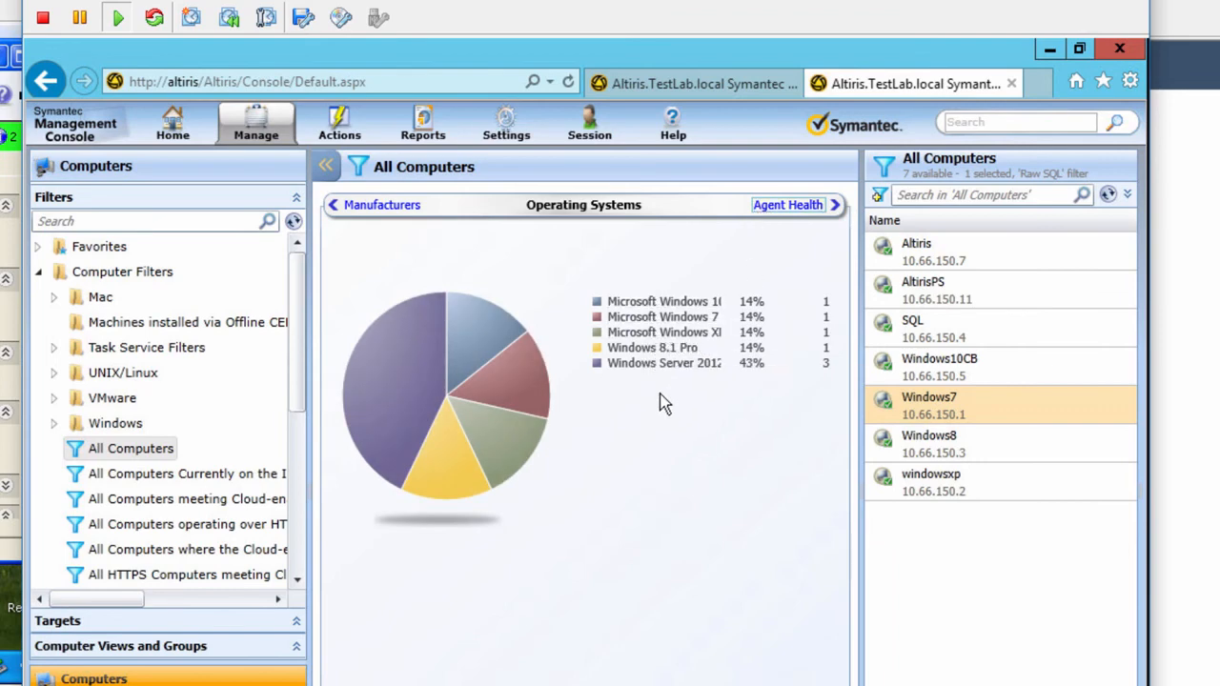
left_click(787, 208)
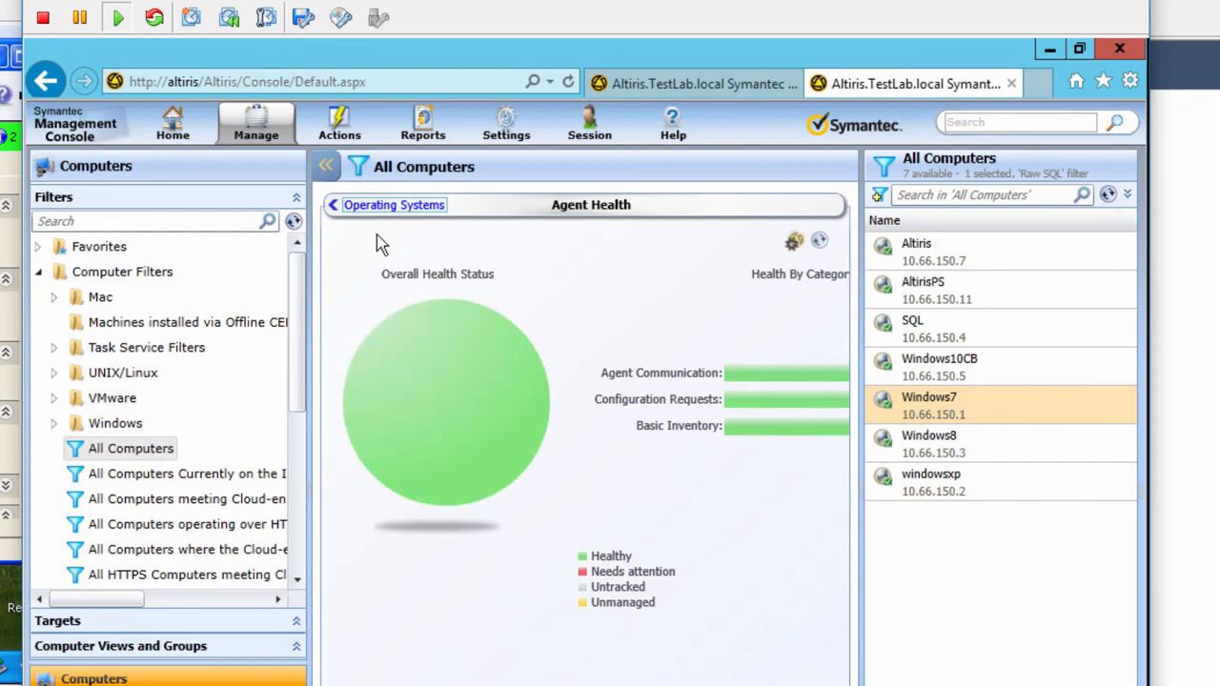
Step: Go back to the Managed Software Delivery Policies summary and close the summary view
left_click(401, 210)
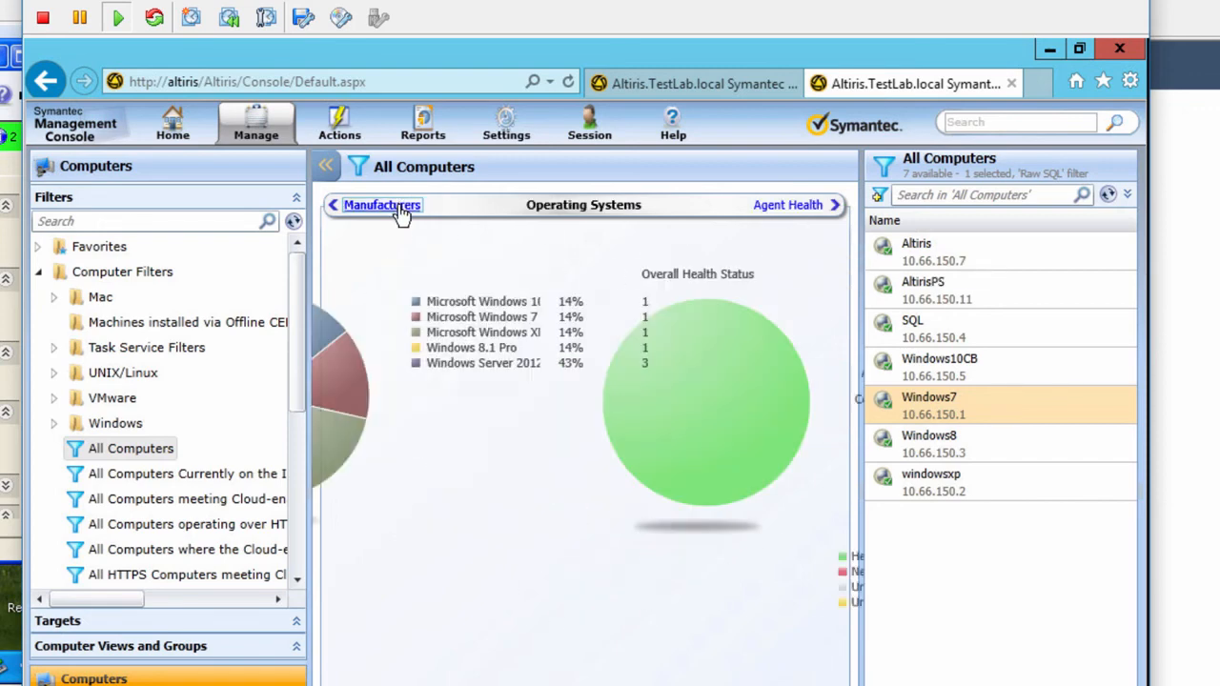
left_click(400, 208)
left_click(401, 207)
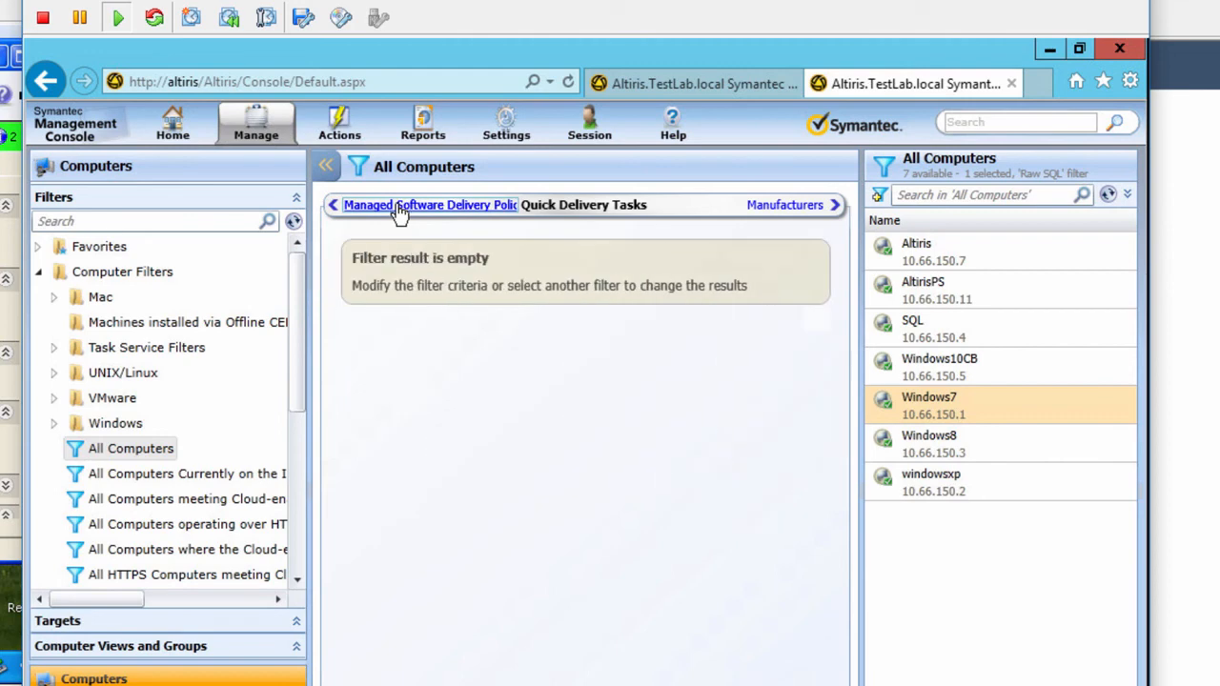
left_click(400, 208)
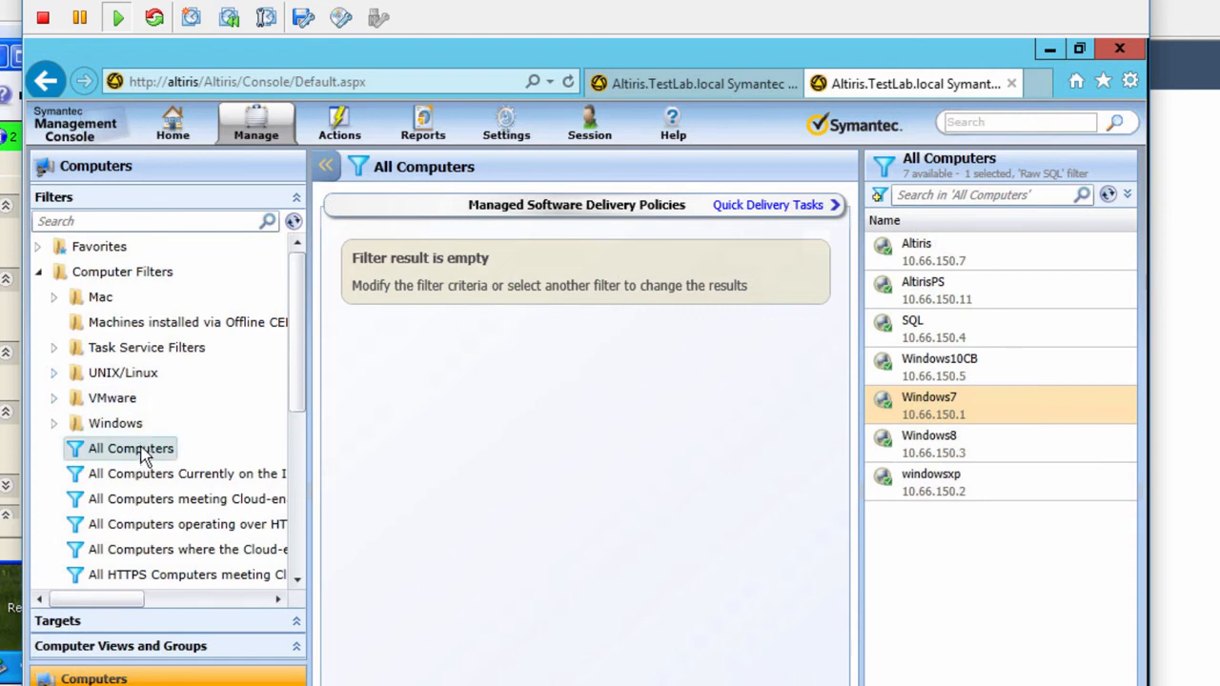
left_click(326, 167)
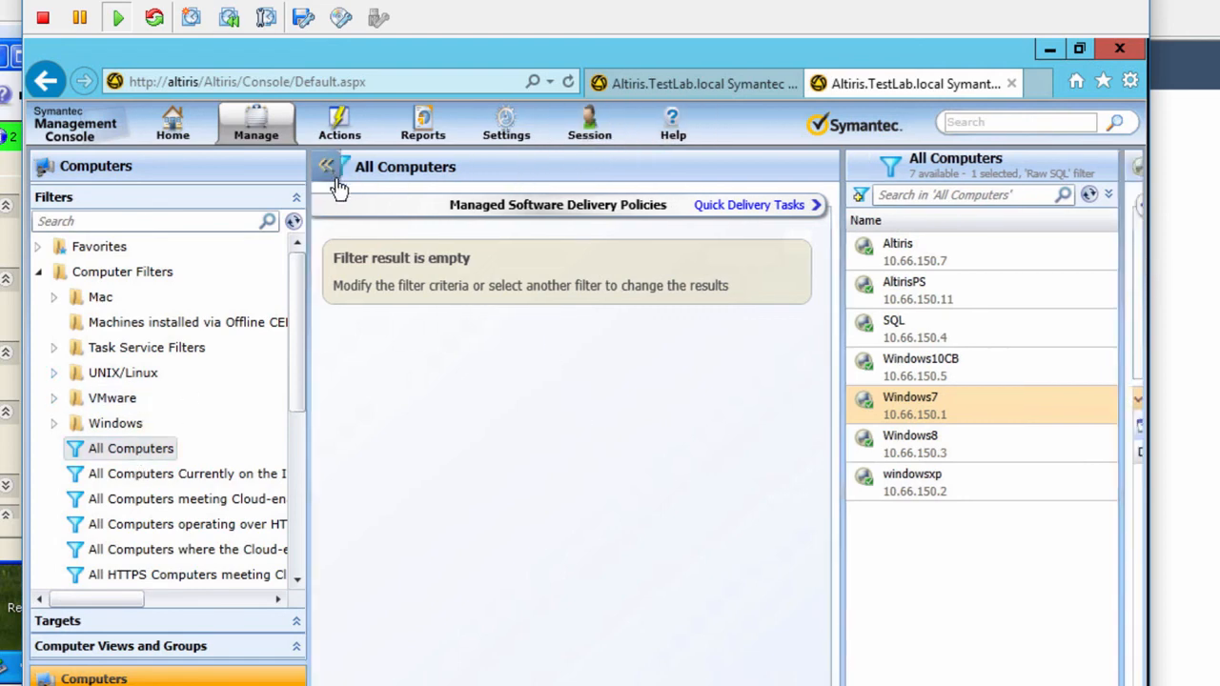
Step: Open Resource Manager for Windows7 and scroll down to its Symantec Management Agent versions and network adapters
right_click(363, 252)
key("Escape")
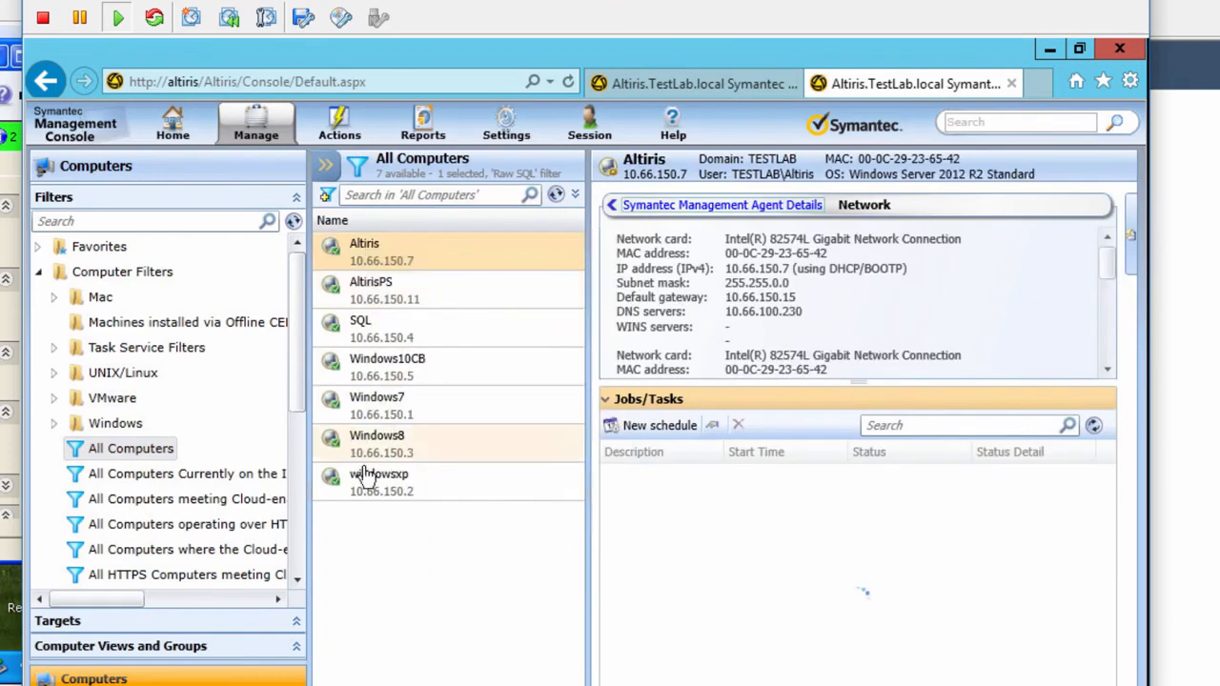
right_click(381, 408)
key("Escape")
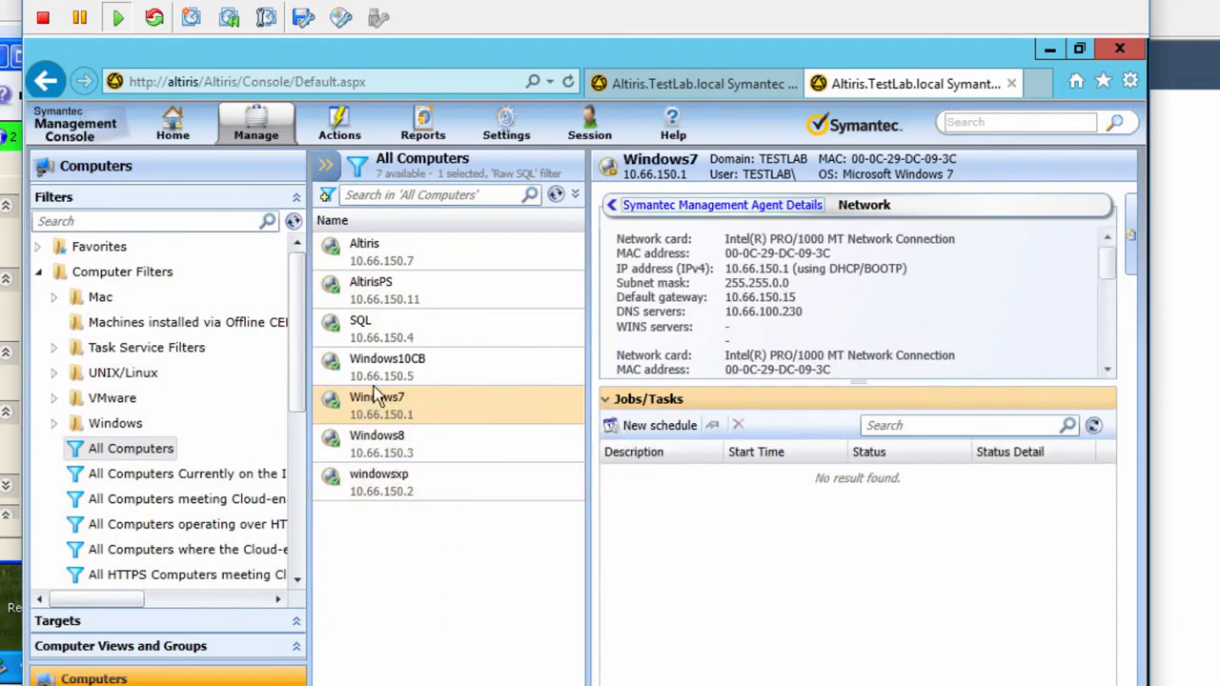
right_click(395, 398)
left_click(429, 427)
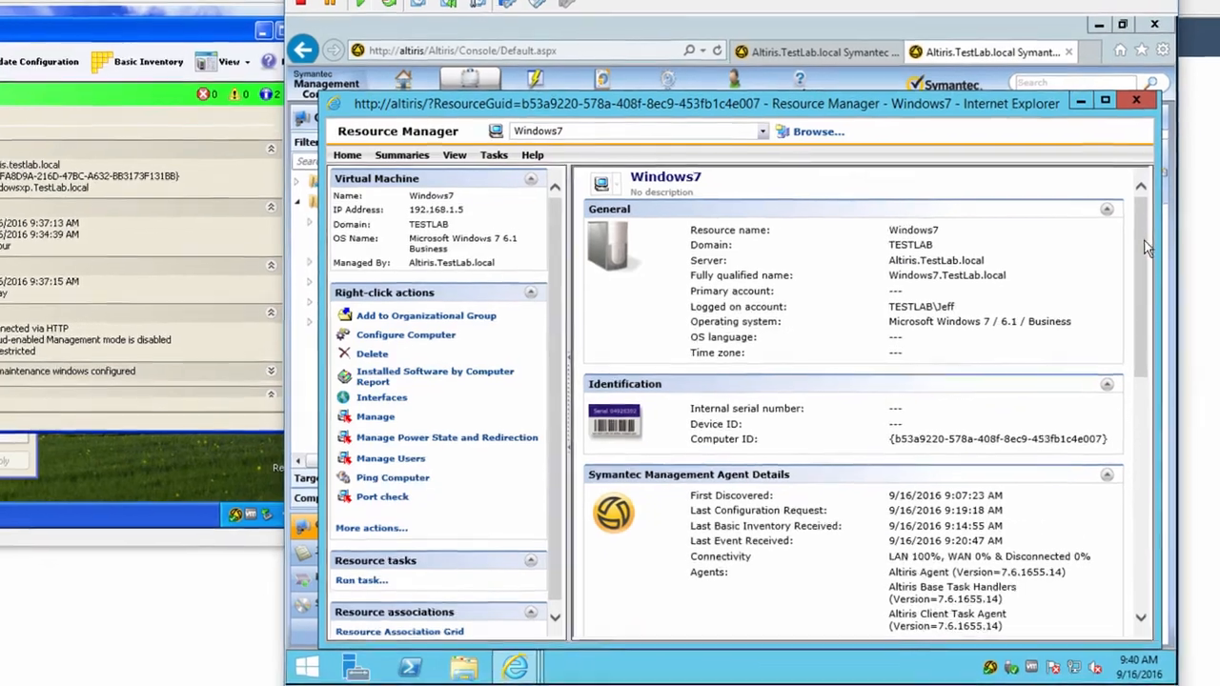
left_click_drag(1131, 251, 1136, 367)
left_click_drag(1201, 329, 1201, 331)
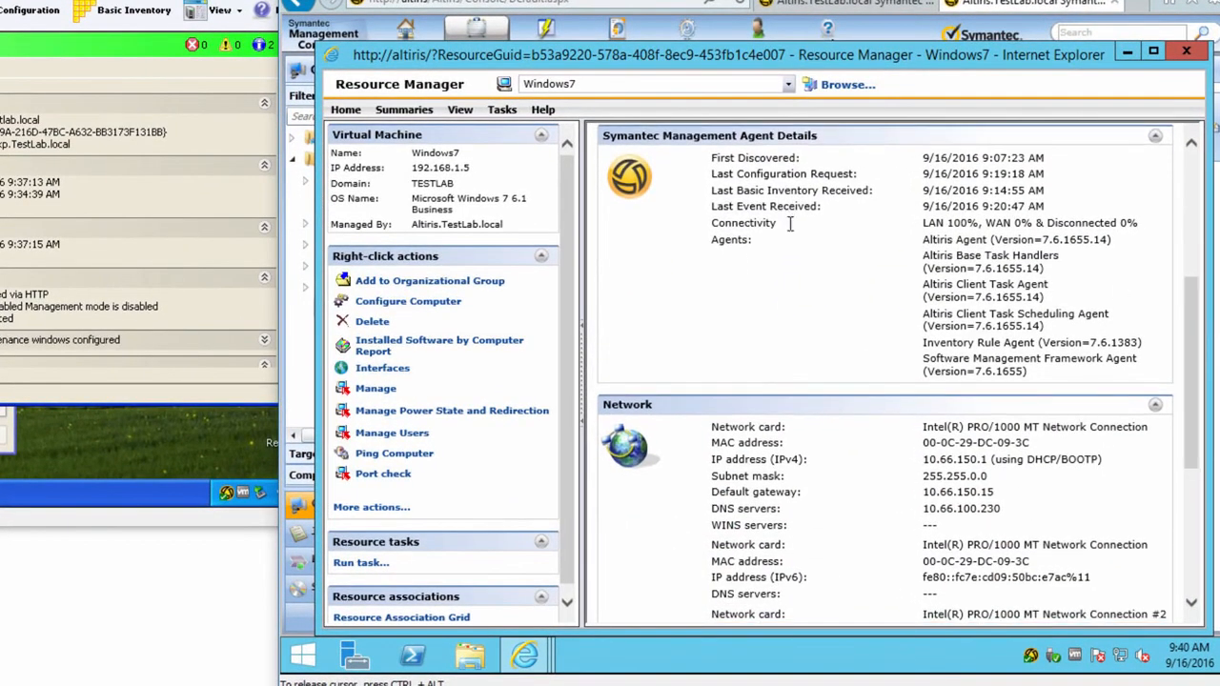
left_click_drag(1199, 391, 1192, 524)
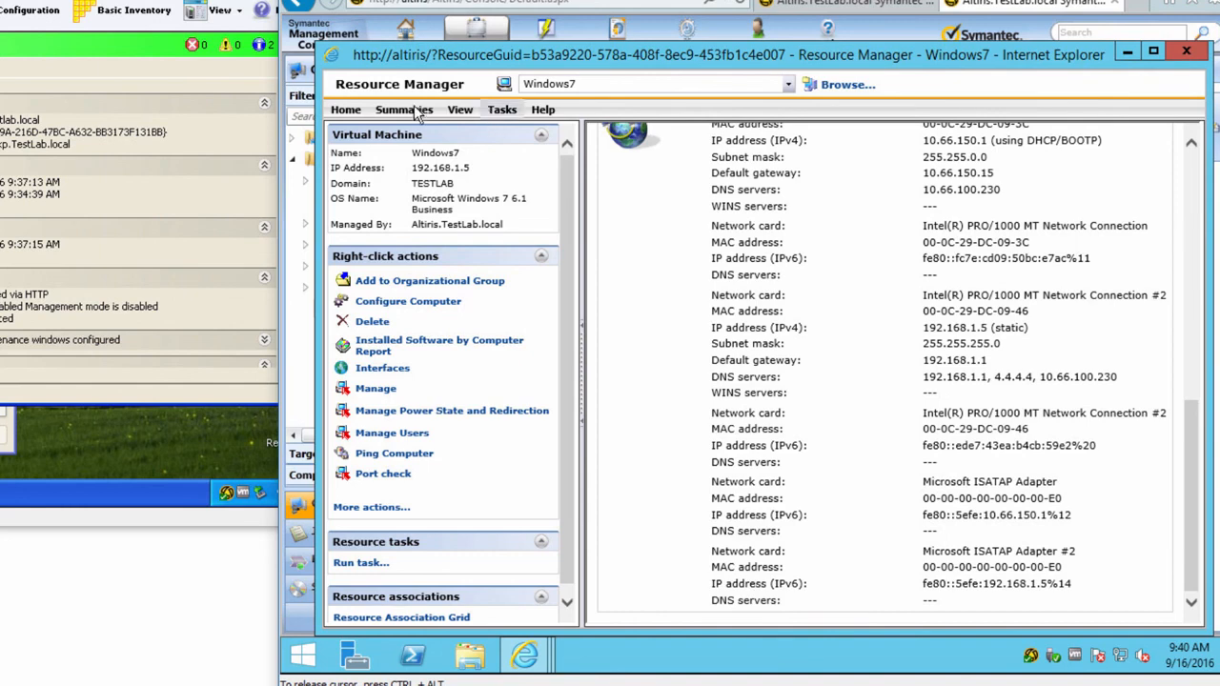
Step: Switch Resource Manager to the Inventory view and expand Inventory > Basic Inventory
left_click(461, 111)
left_click(474, 134)
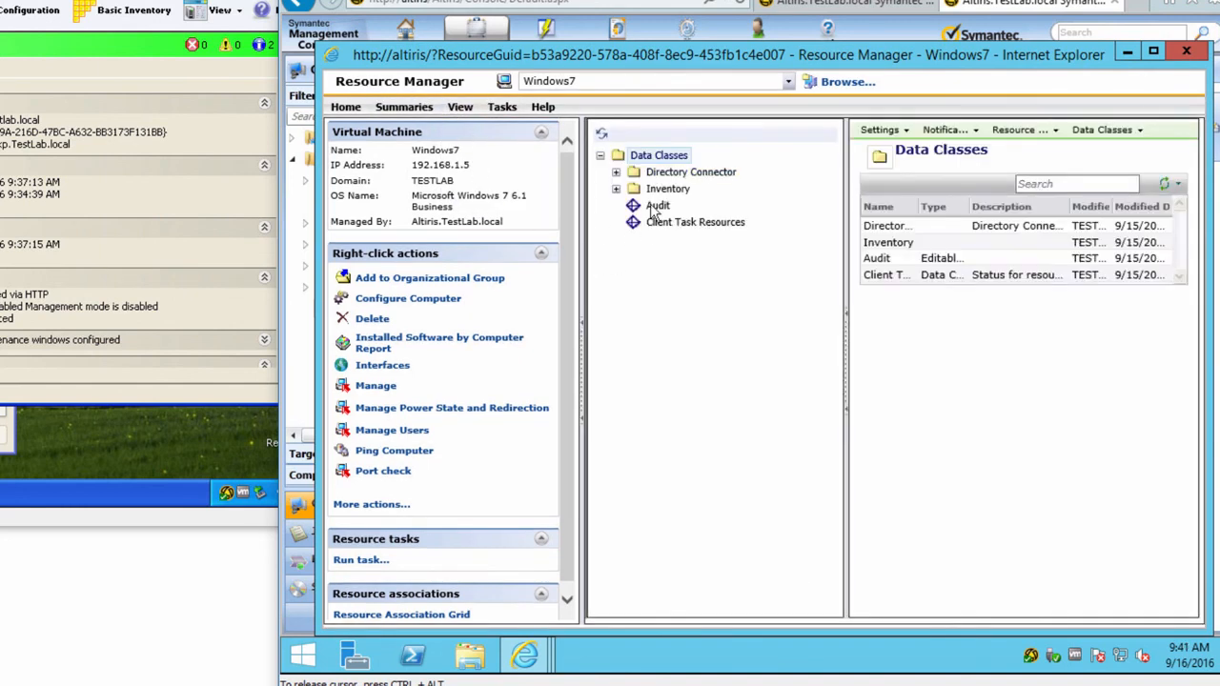
left_click(616, 188)
left_click(616, 171)
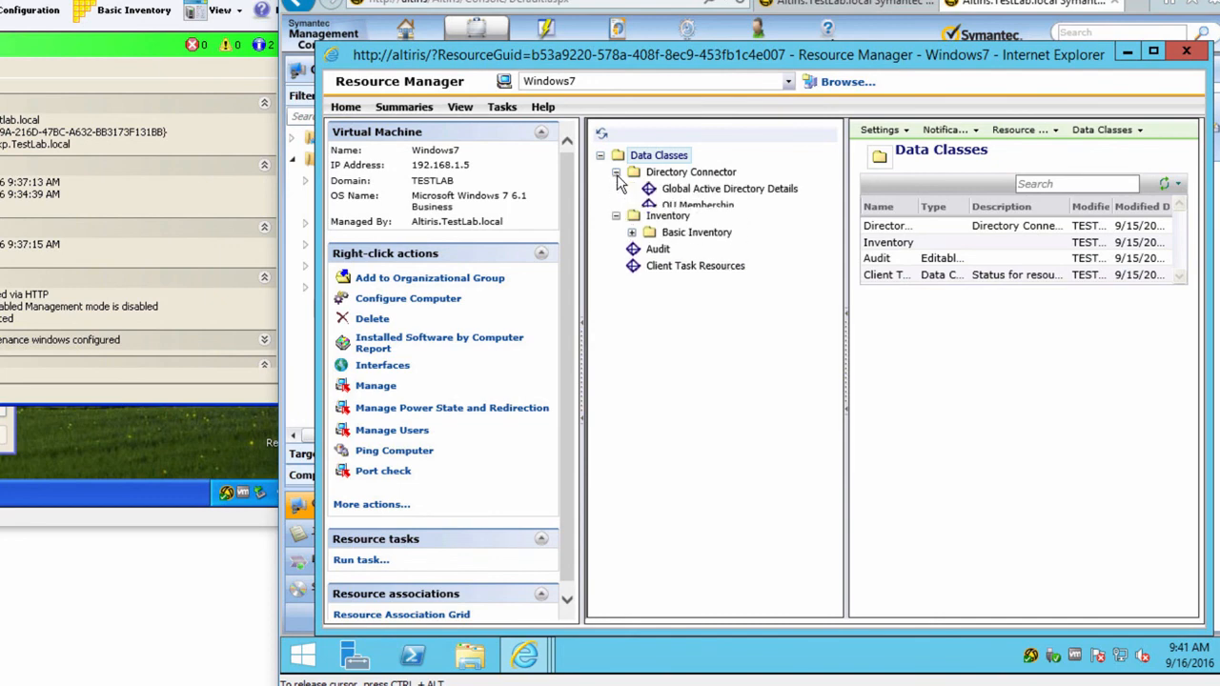
left_click(632, 240)
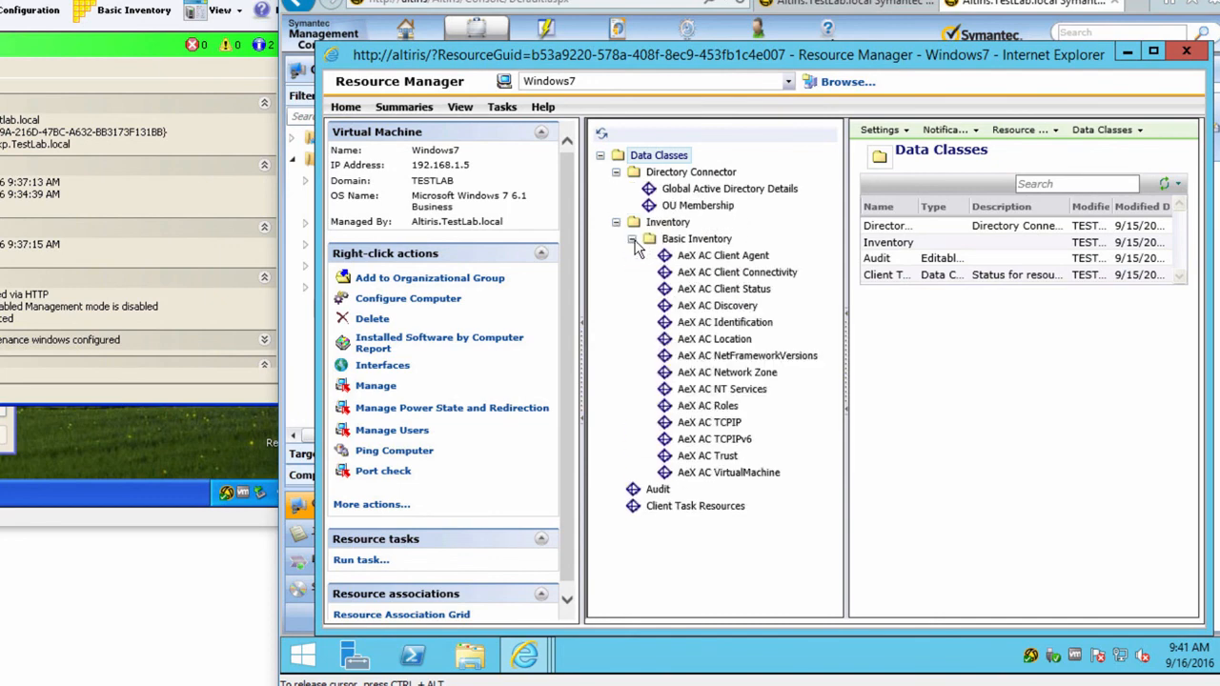
Step: View the AeX AC Client Agent and AeX AC Discovery data, hiding the actions panel for room
left_click(723, 255)
left_click(727, 309)
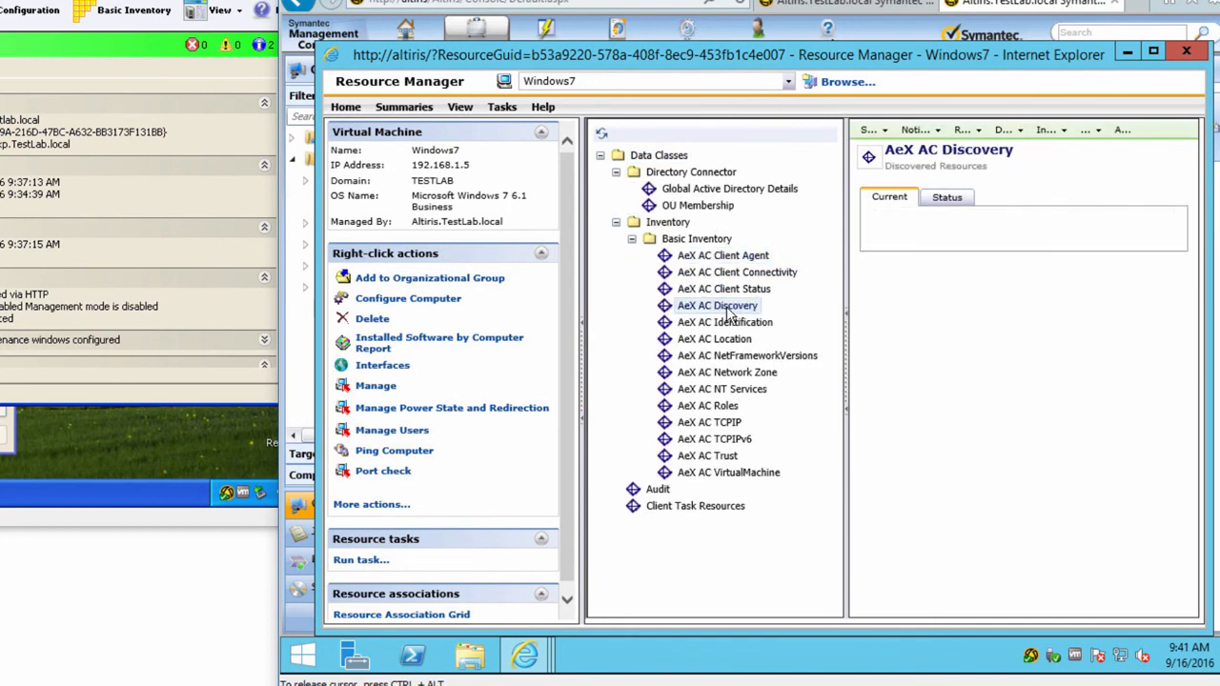
right_click(586, 374)
left_click(585, 360)
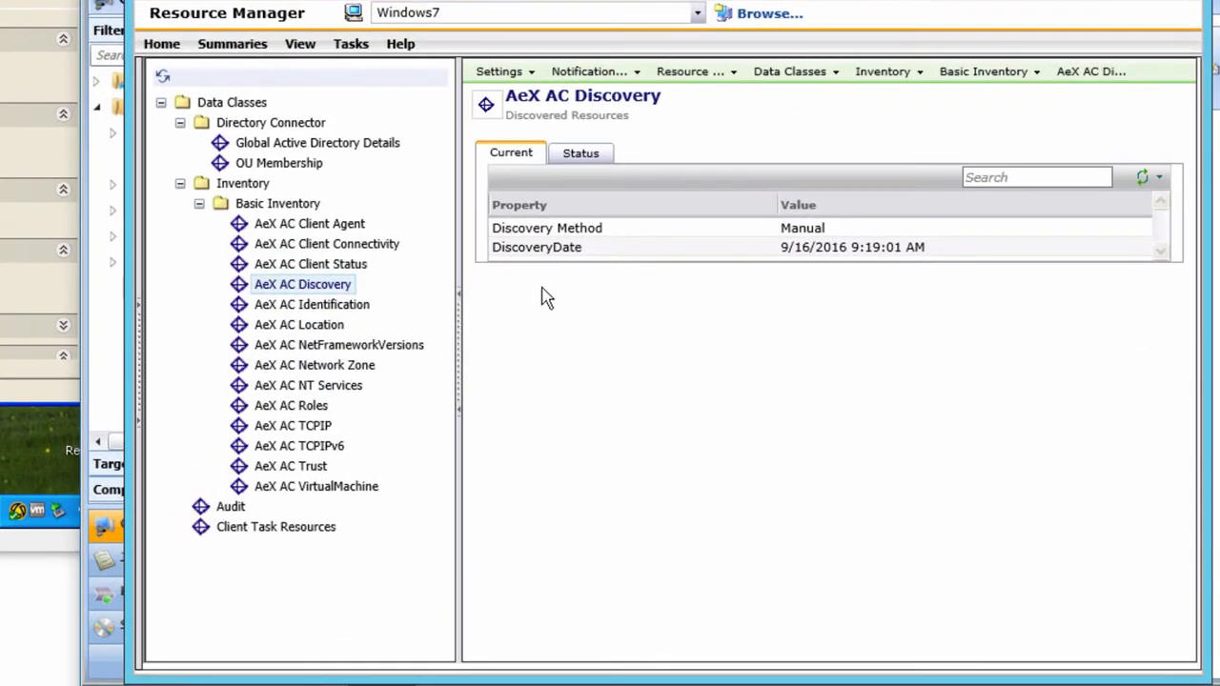
Step: Review the AeX AC Location, TCPIP and NT Services data, then close Resource Manager
left_click(310, 325)
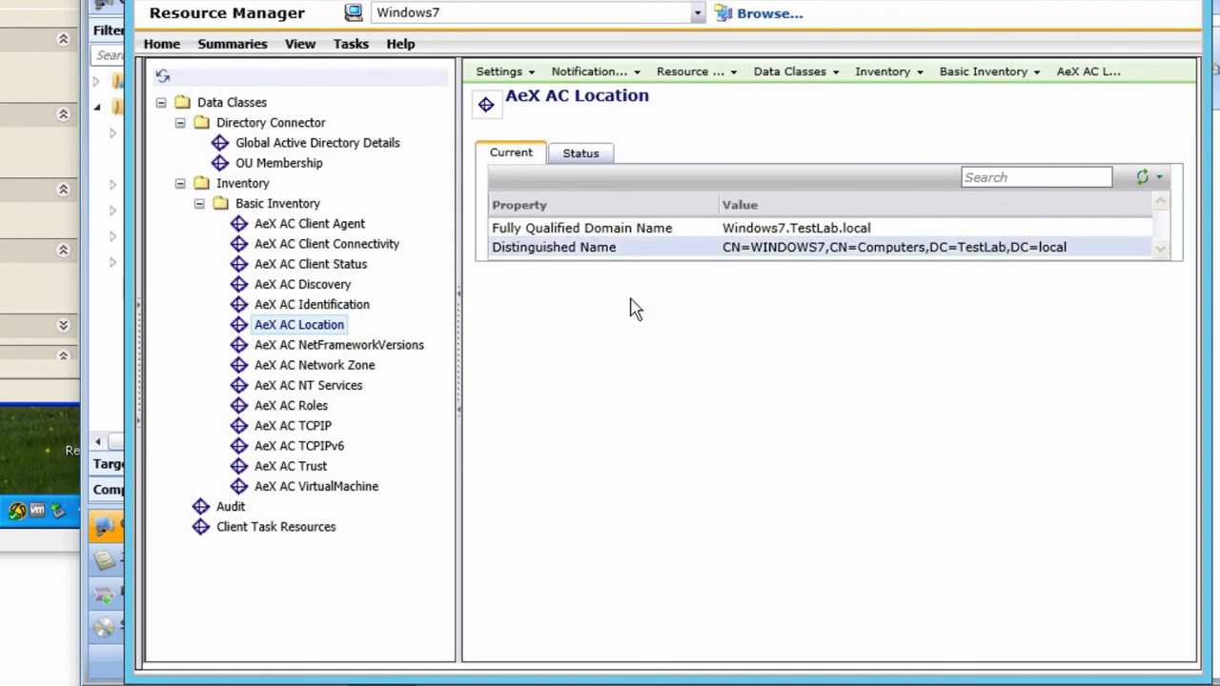
left_click(303, 427)
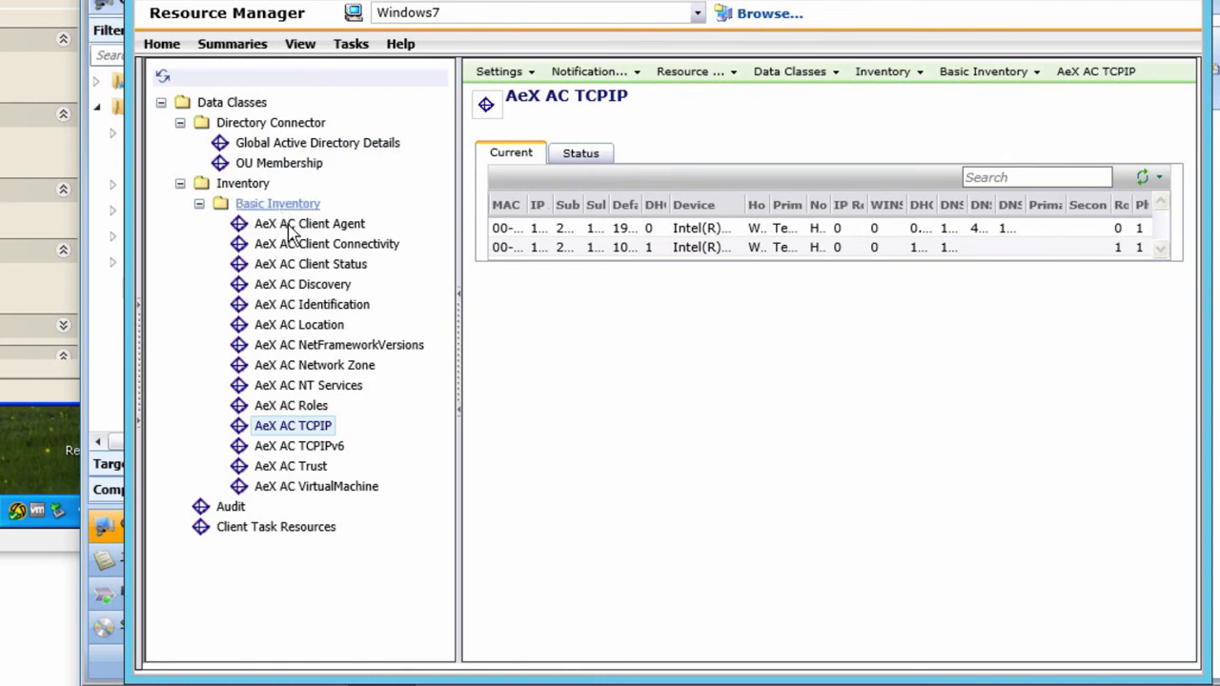
left_click(280, 386)
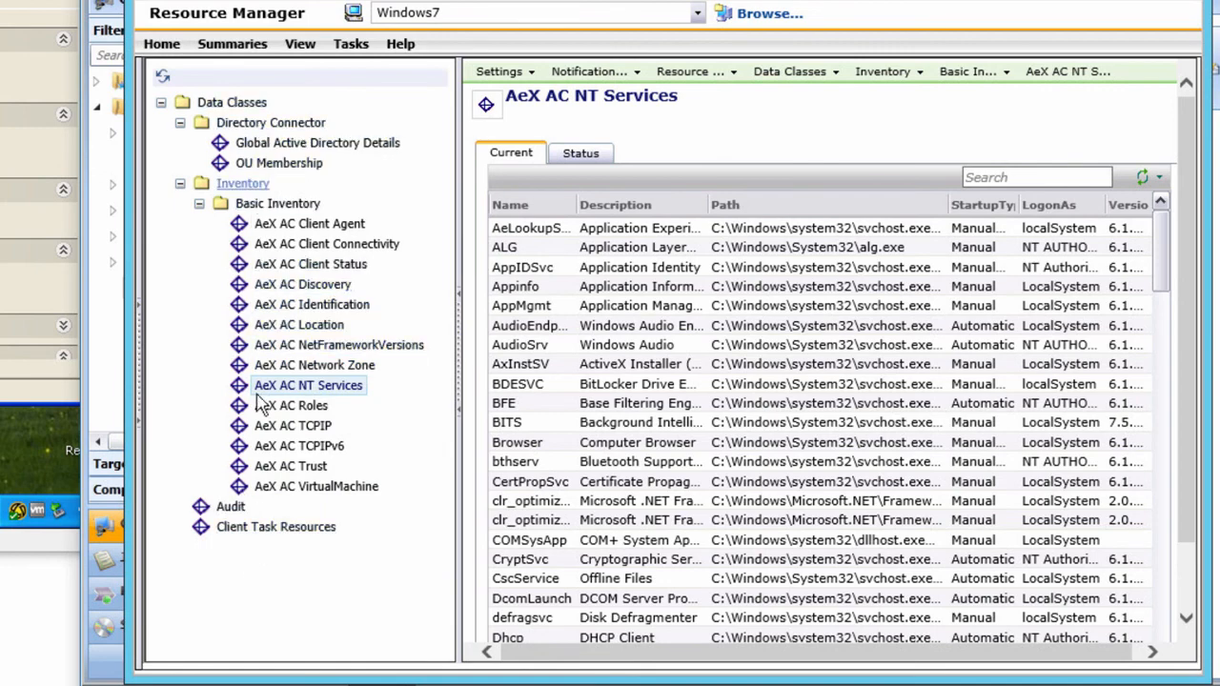
key("alt+F4")
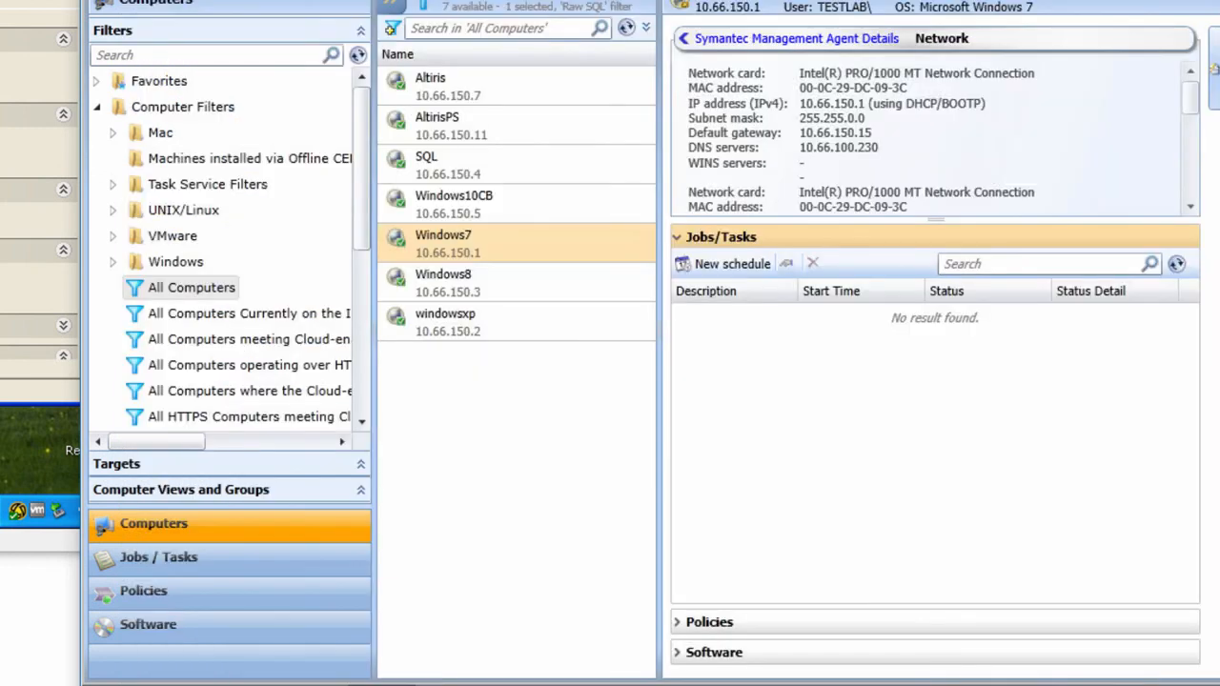